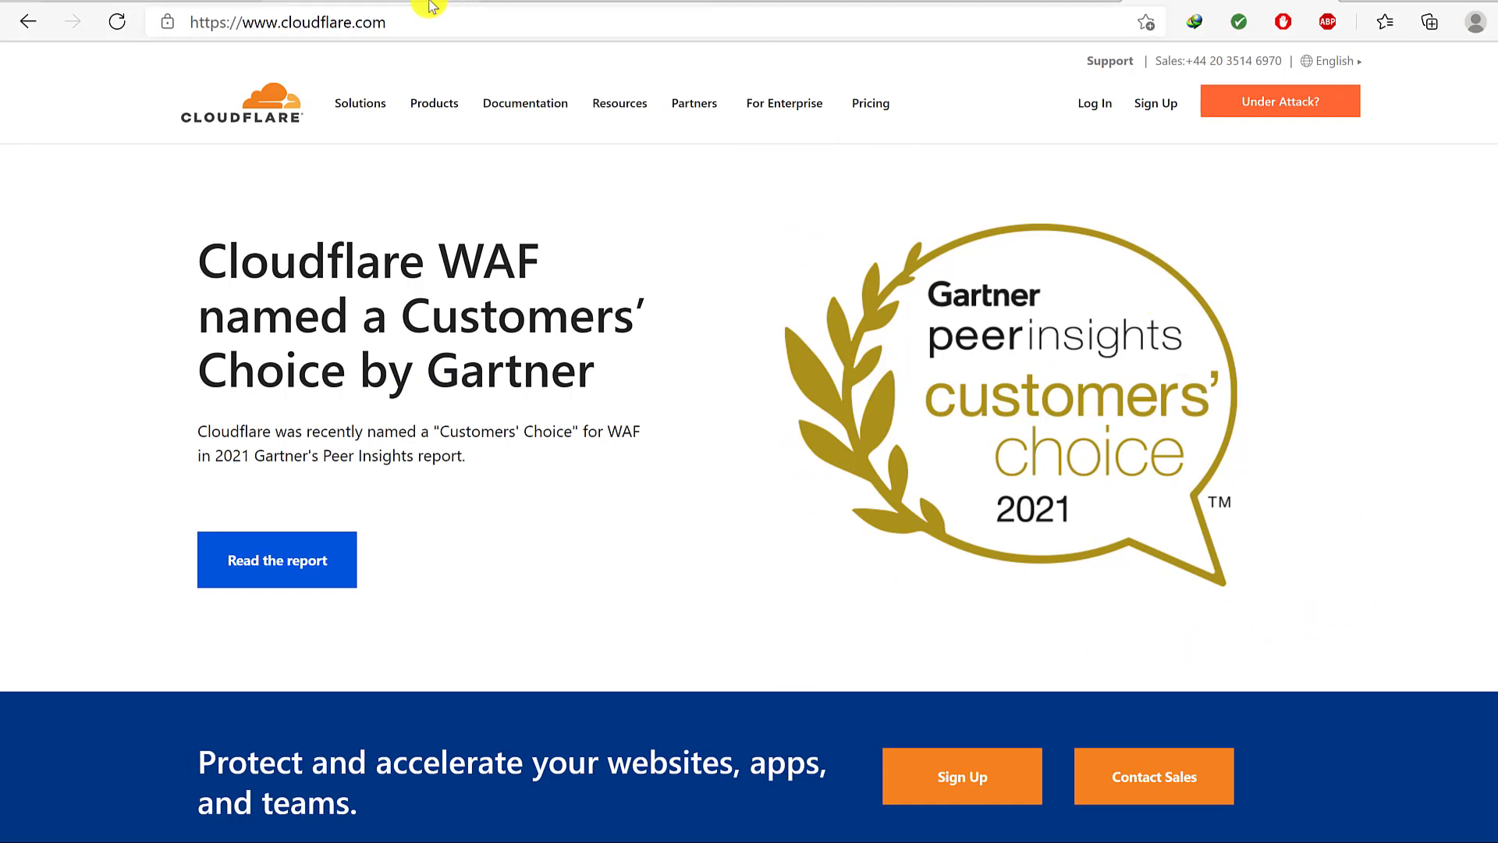
Switch to the Shopify admin and open the form for connecting an existing domain in the online store's domain settings.
left_click(382, 2)
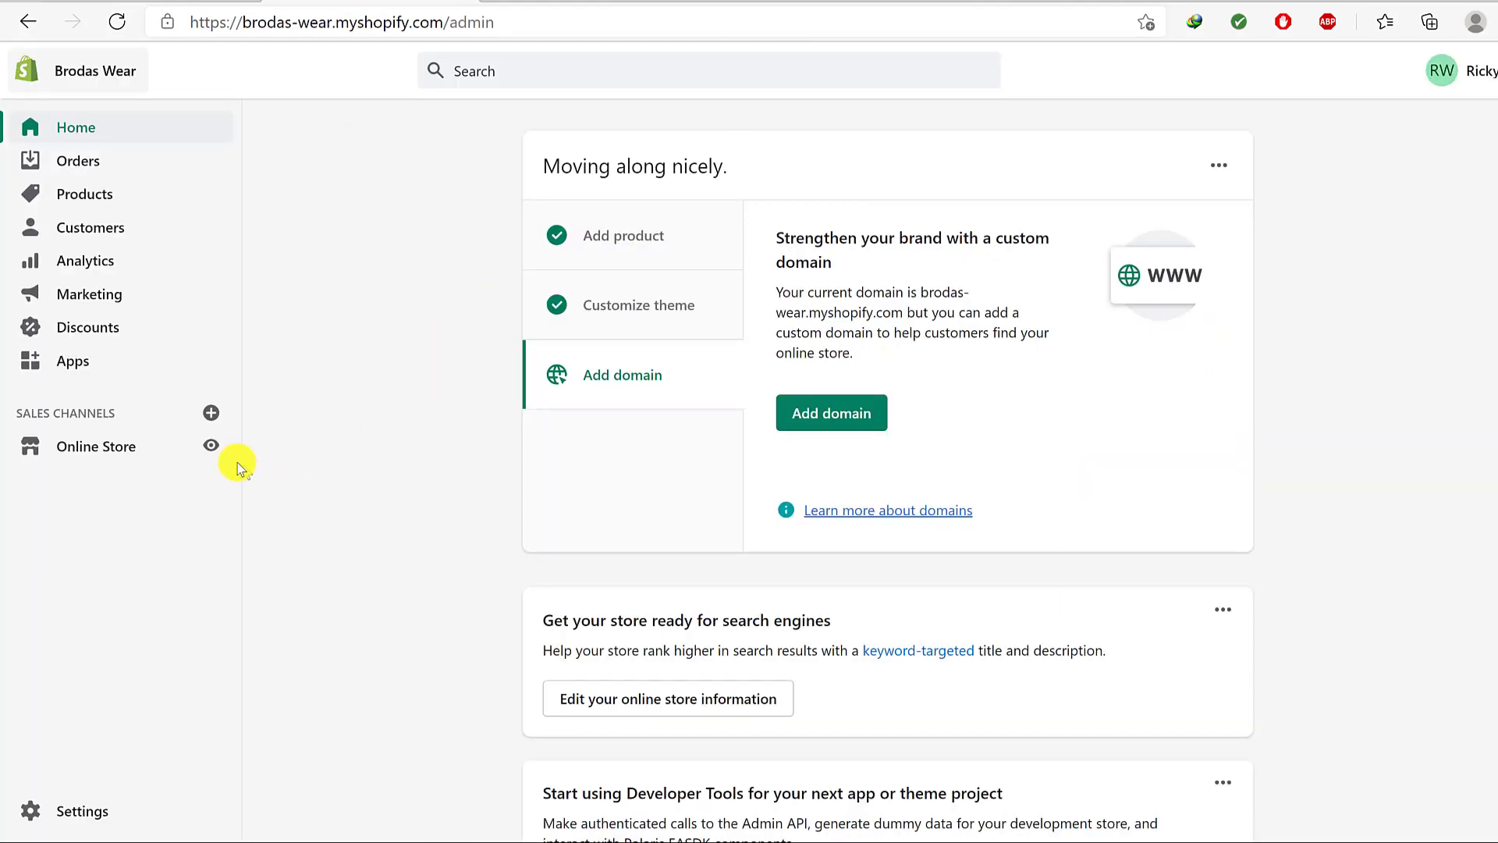
left_click(82, 448)
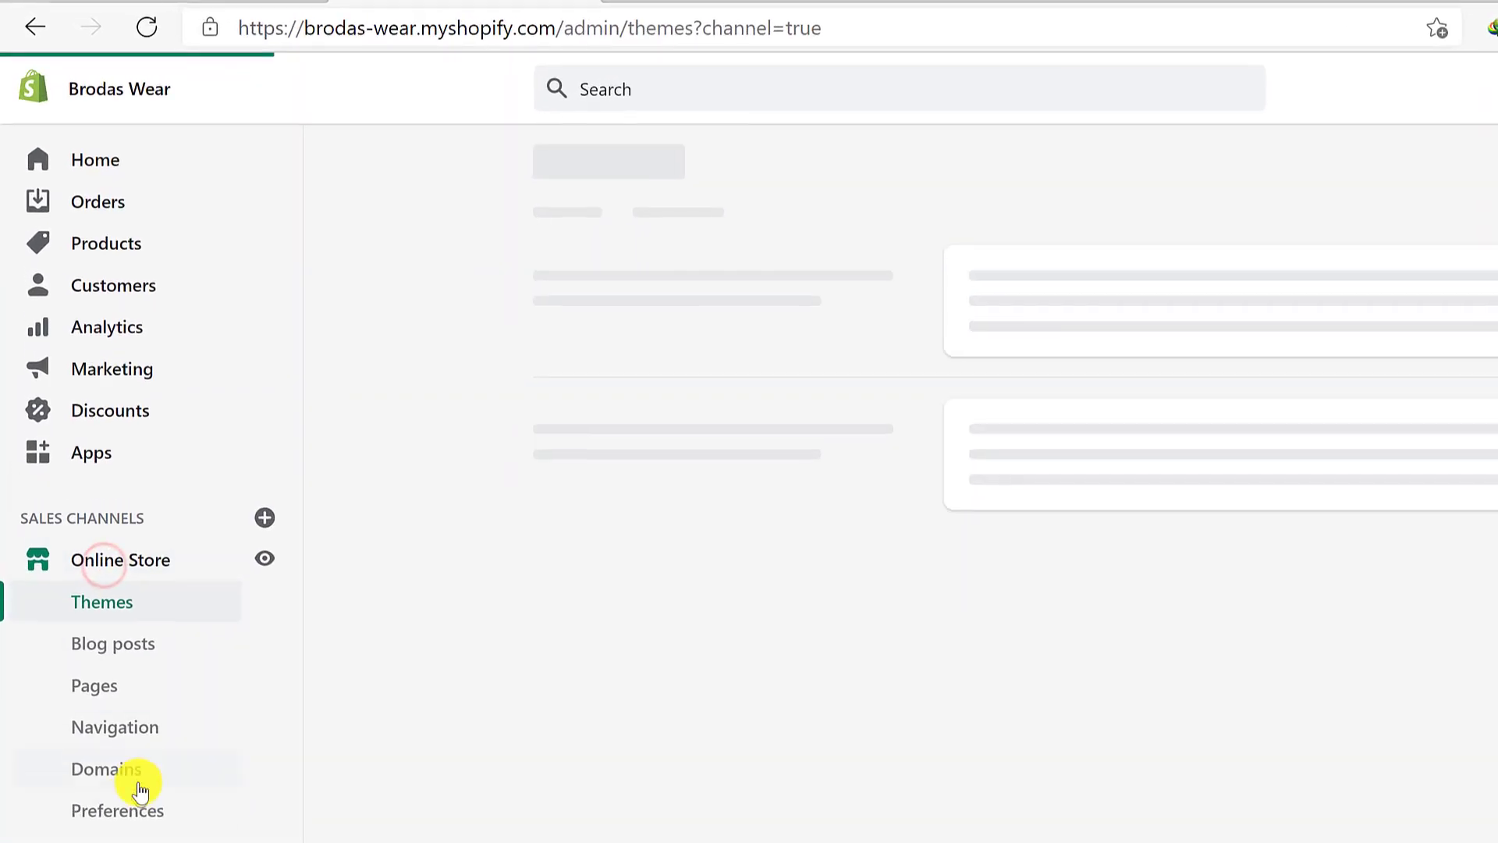
left_click(99, 775)
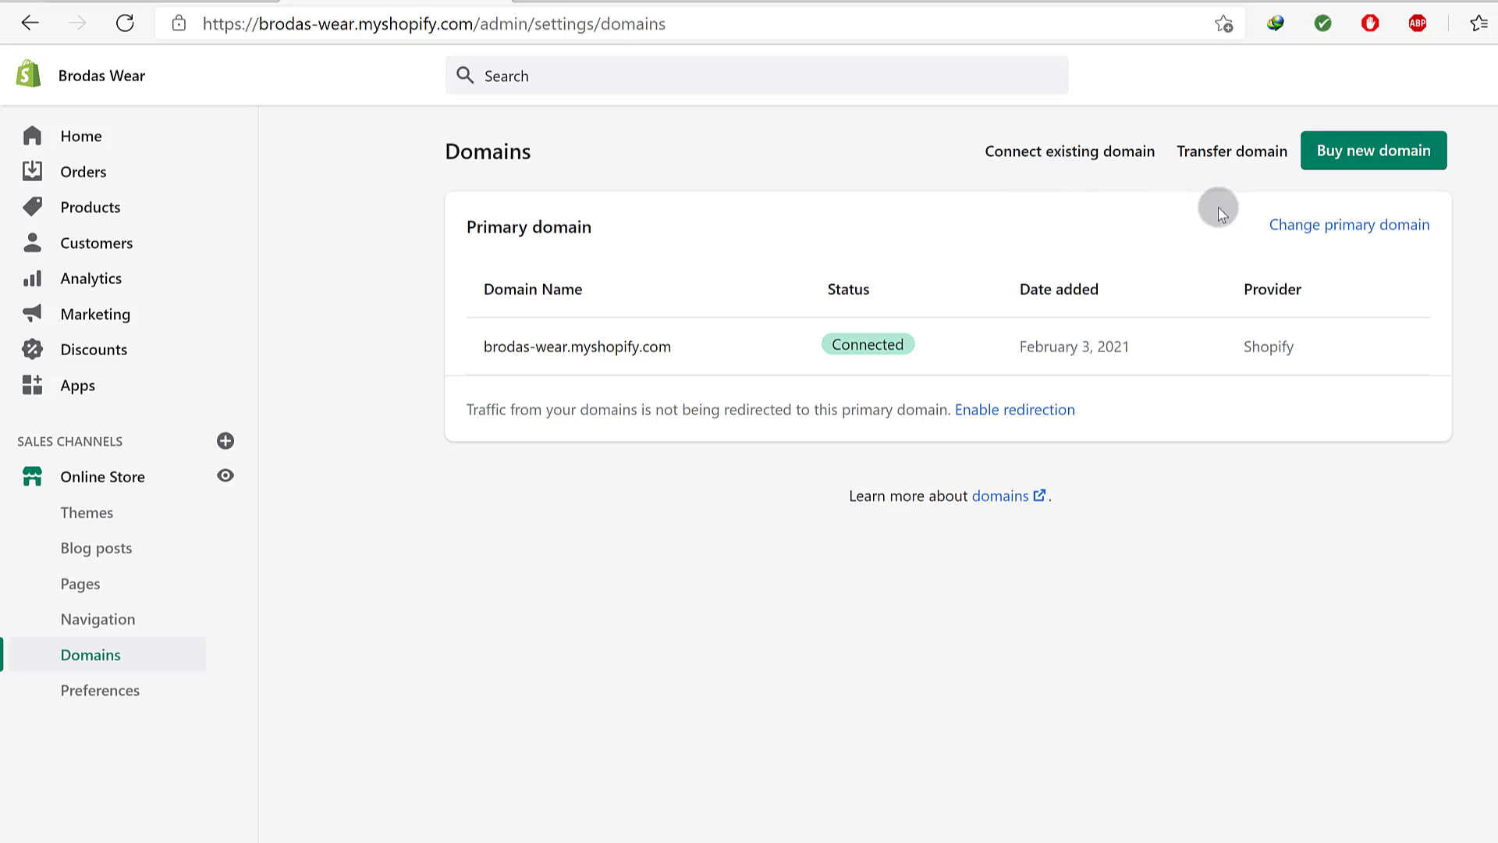
left_click(1055, 152)
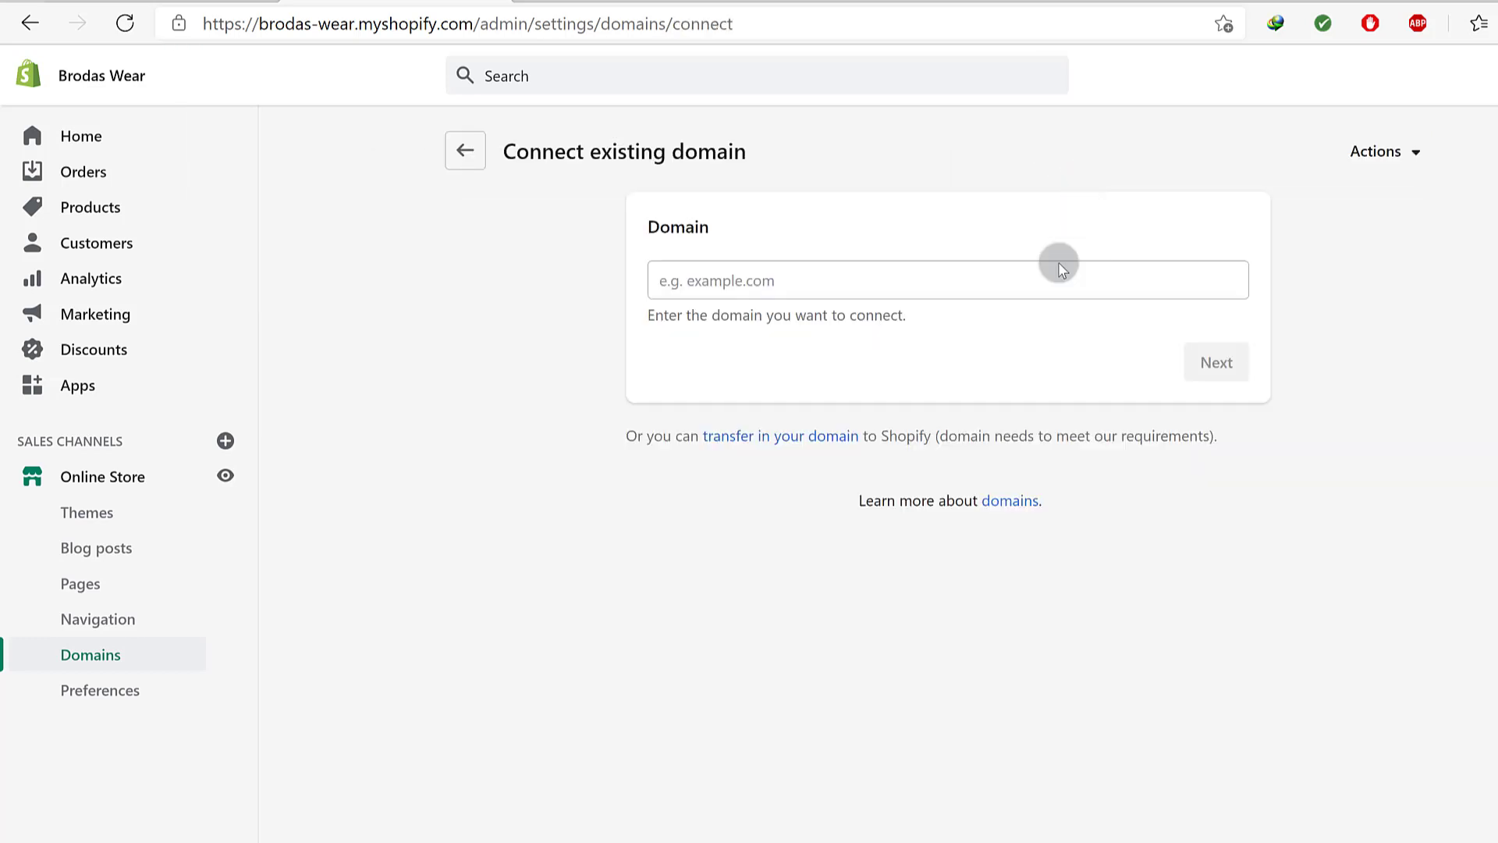
Enter 254.press as the existing domain to connect, without protocol or trailing slash, and continue.
left_click(755, 274)
right_click(764, 285)
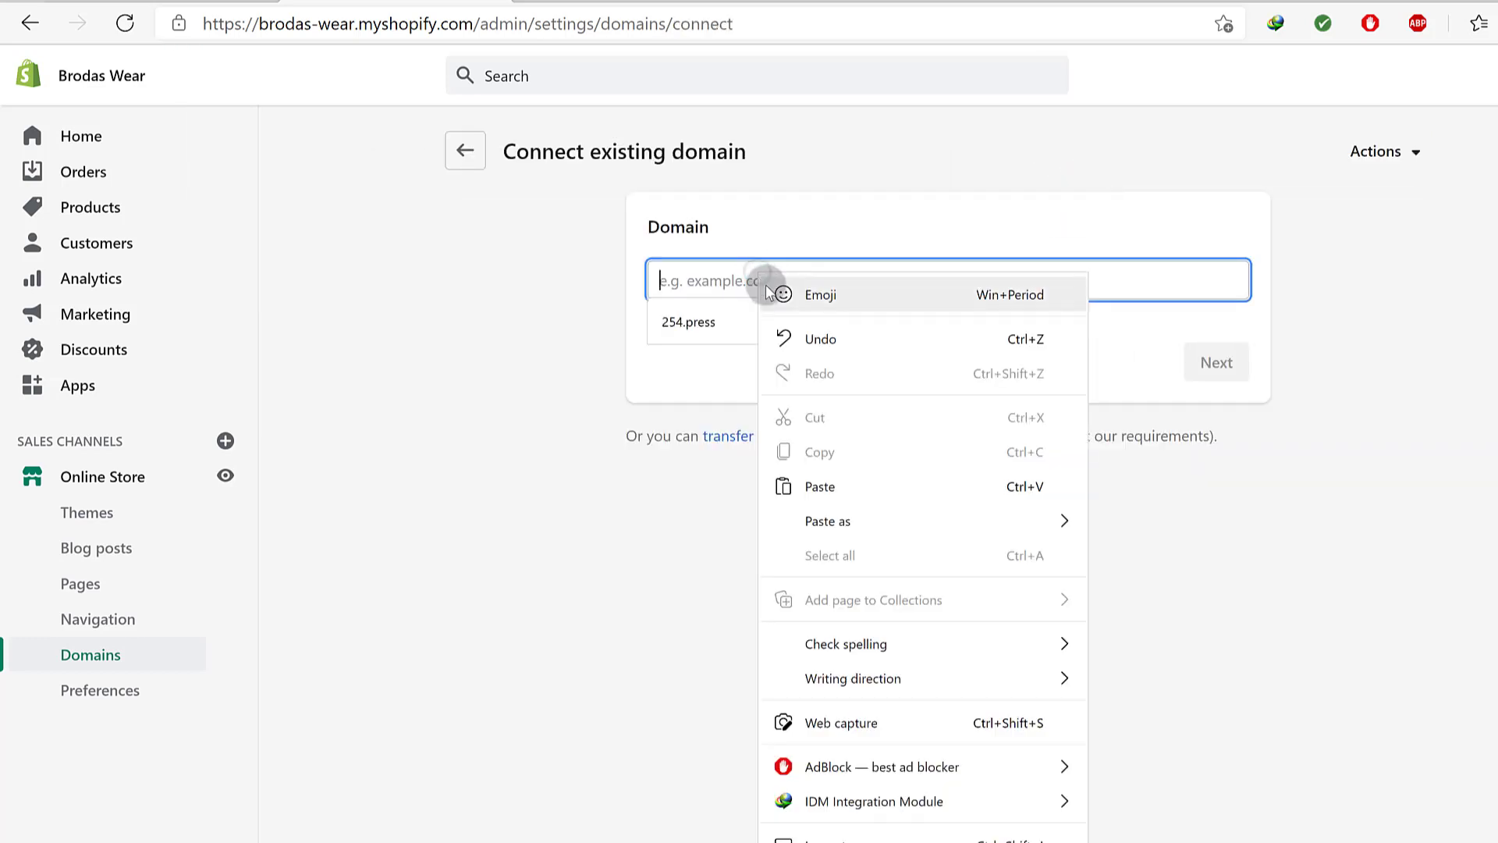
left_click(850, 488)
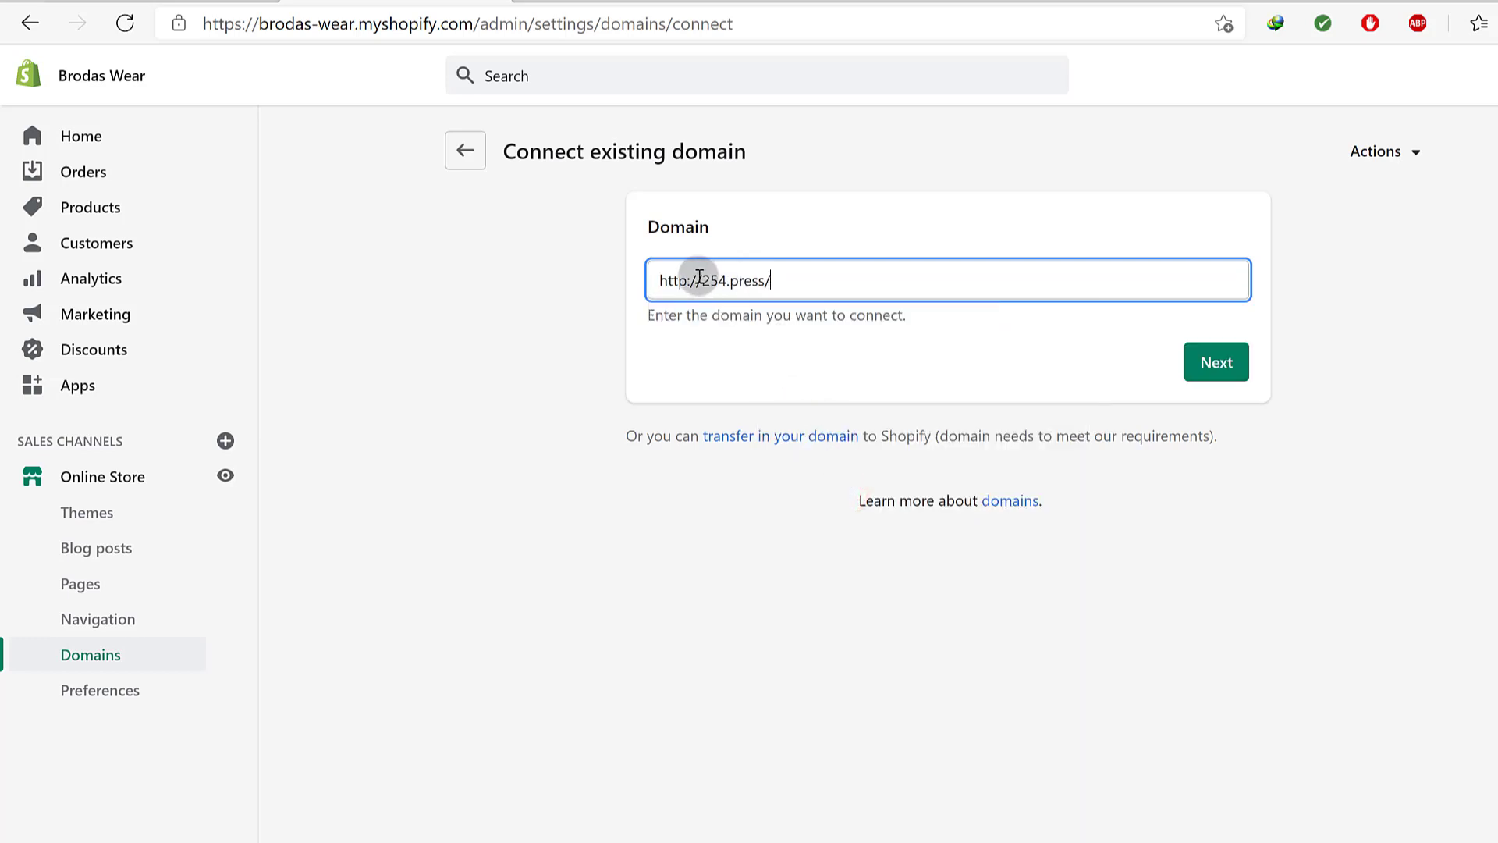
left_click_drag(702, 281, 612, 284)
key("BackSpace")
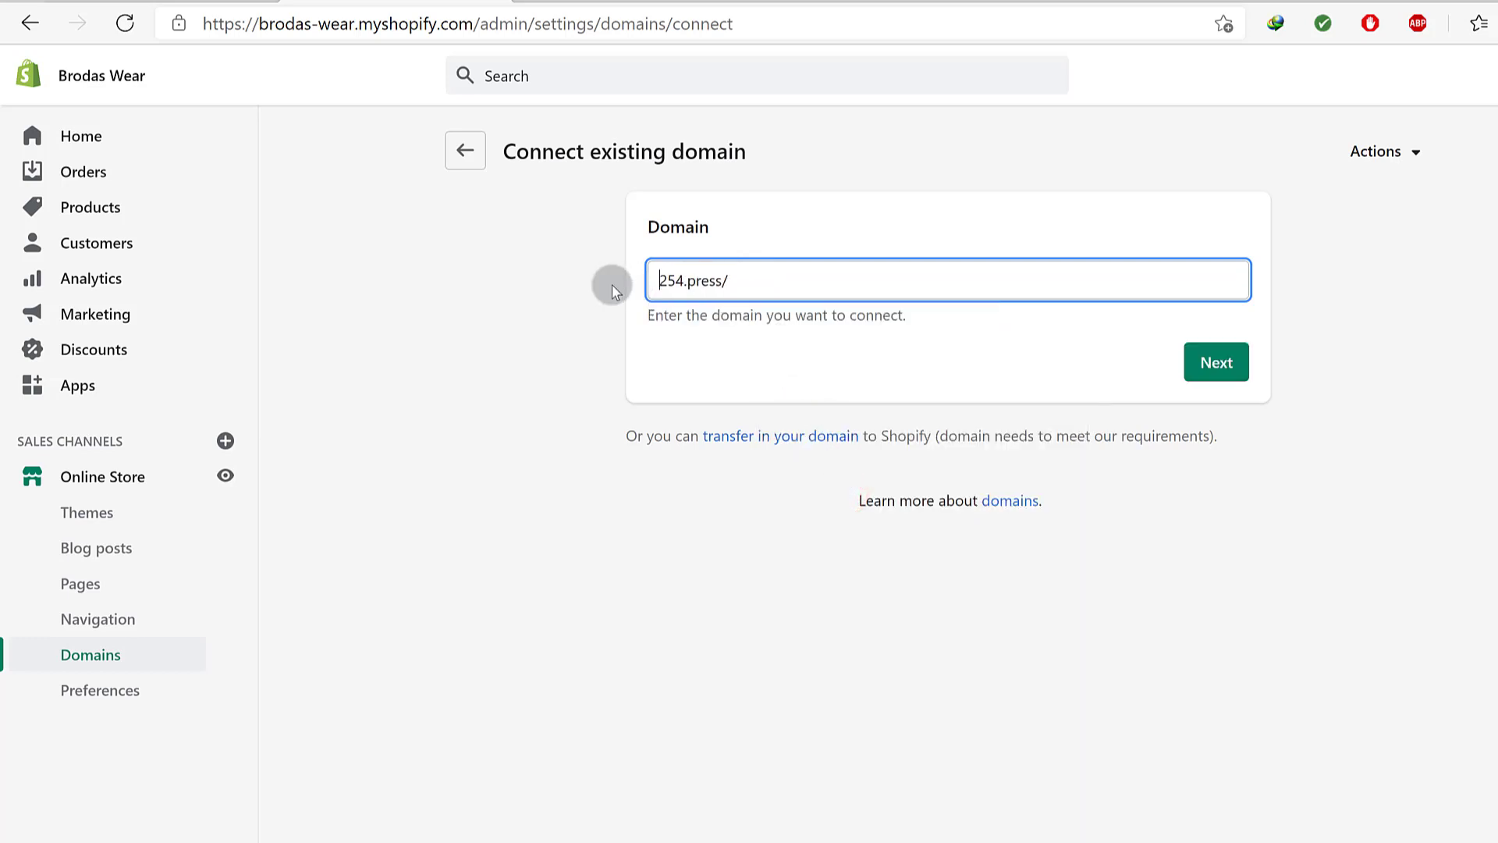
left_click(749, 278)
key("BackSpace")
left_click(1228, 364)
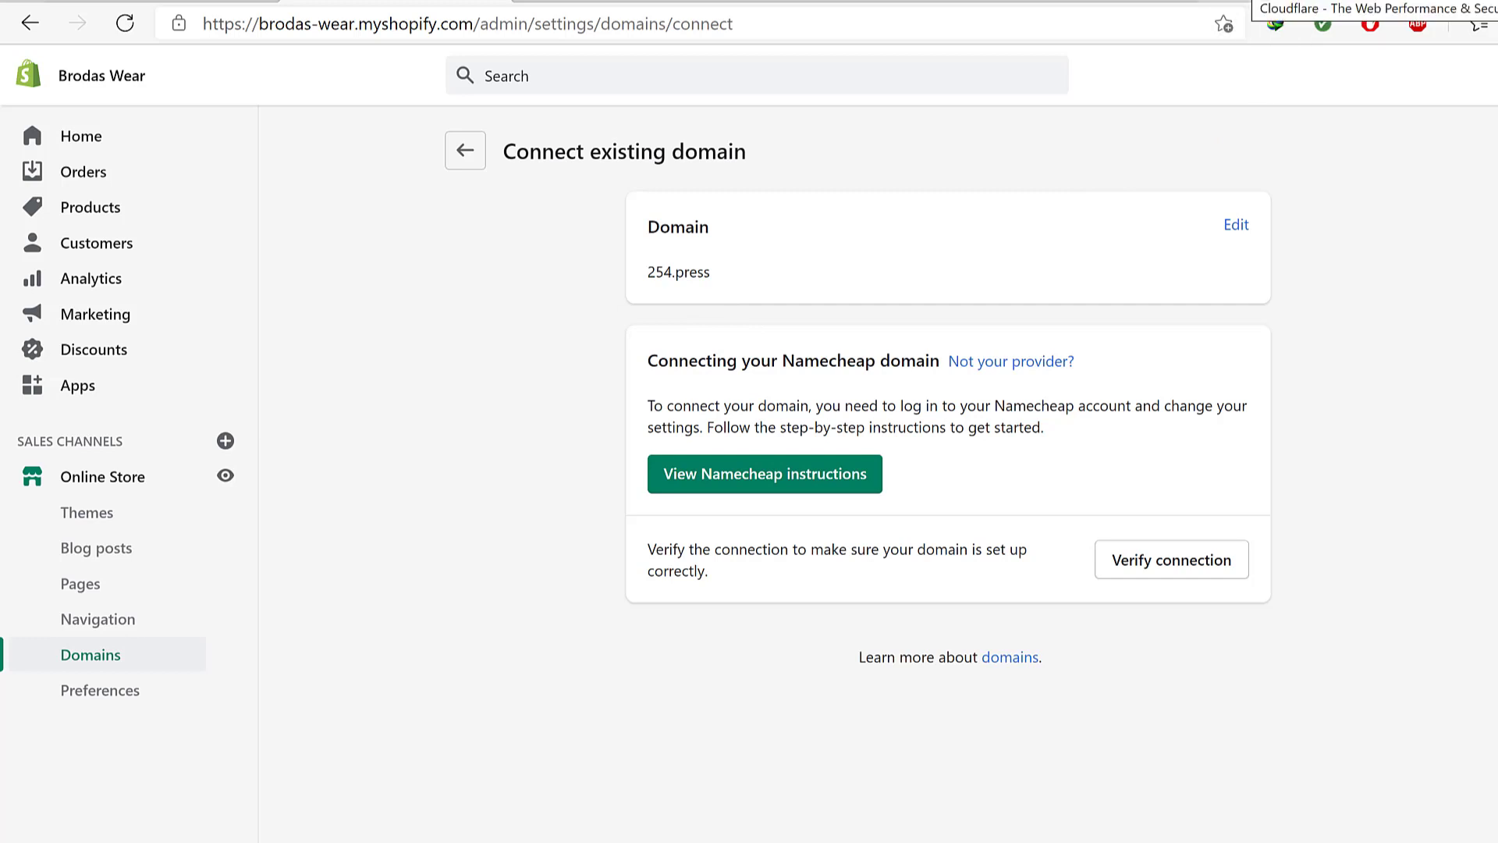
Switch to the Cloudflare website and open its account sign-up.
left_click(1288, 2)
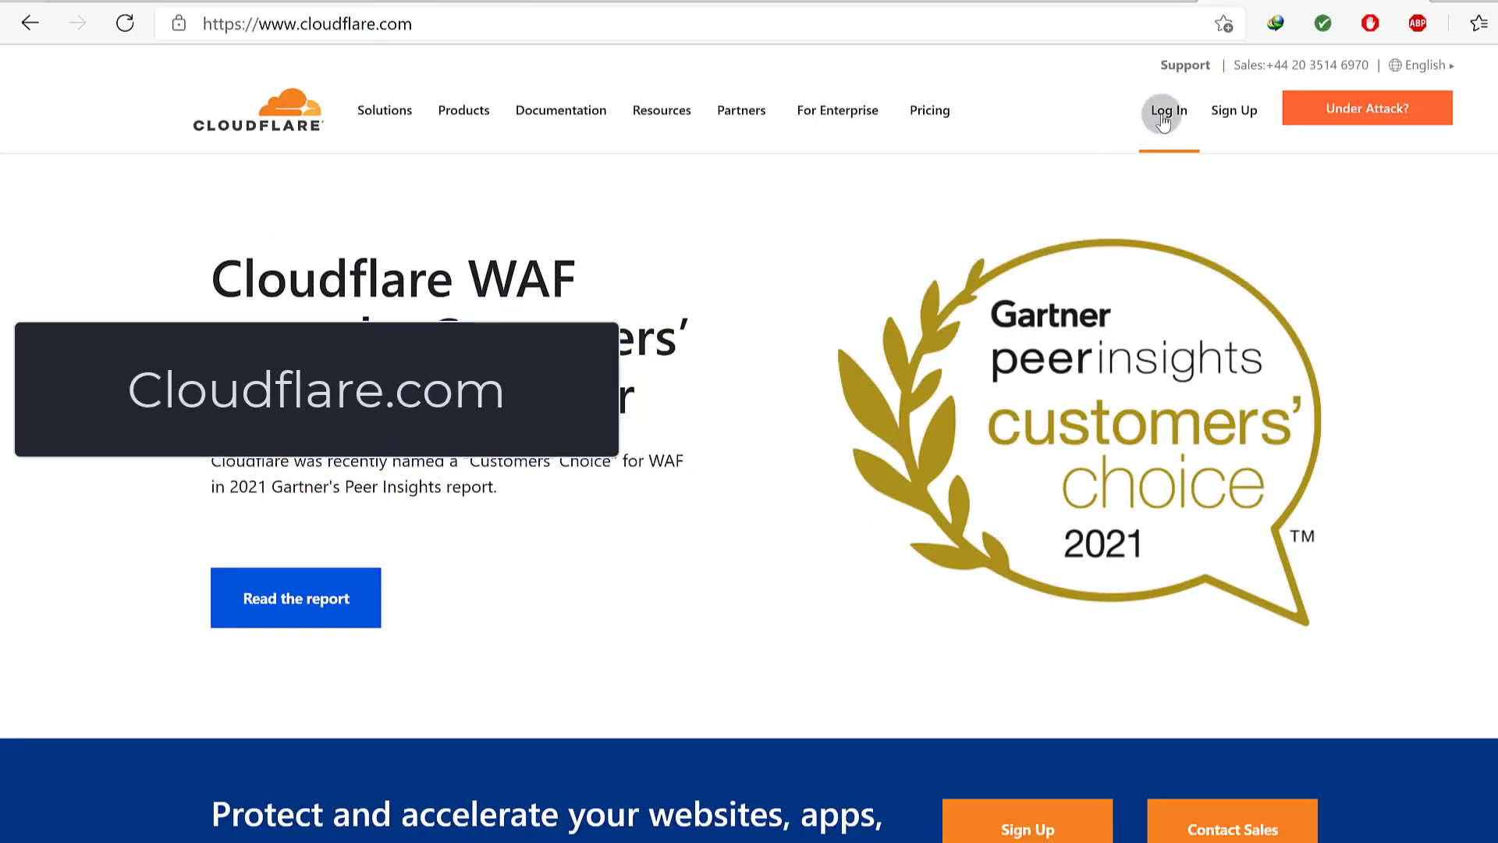
left_click(1235, 113)
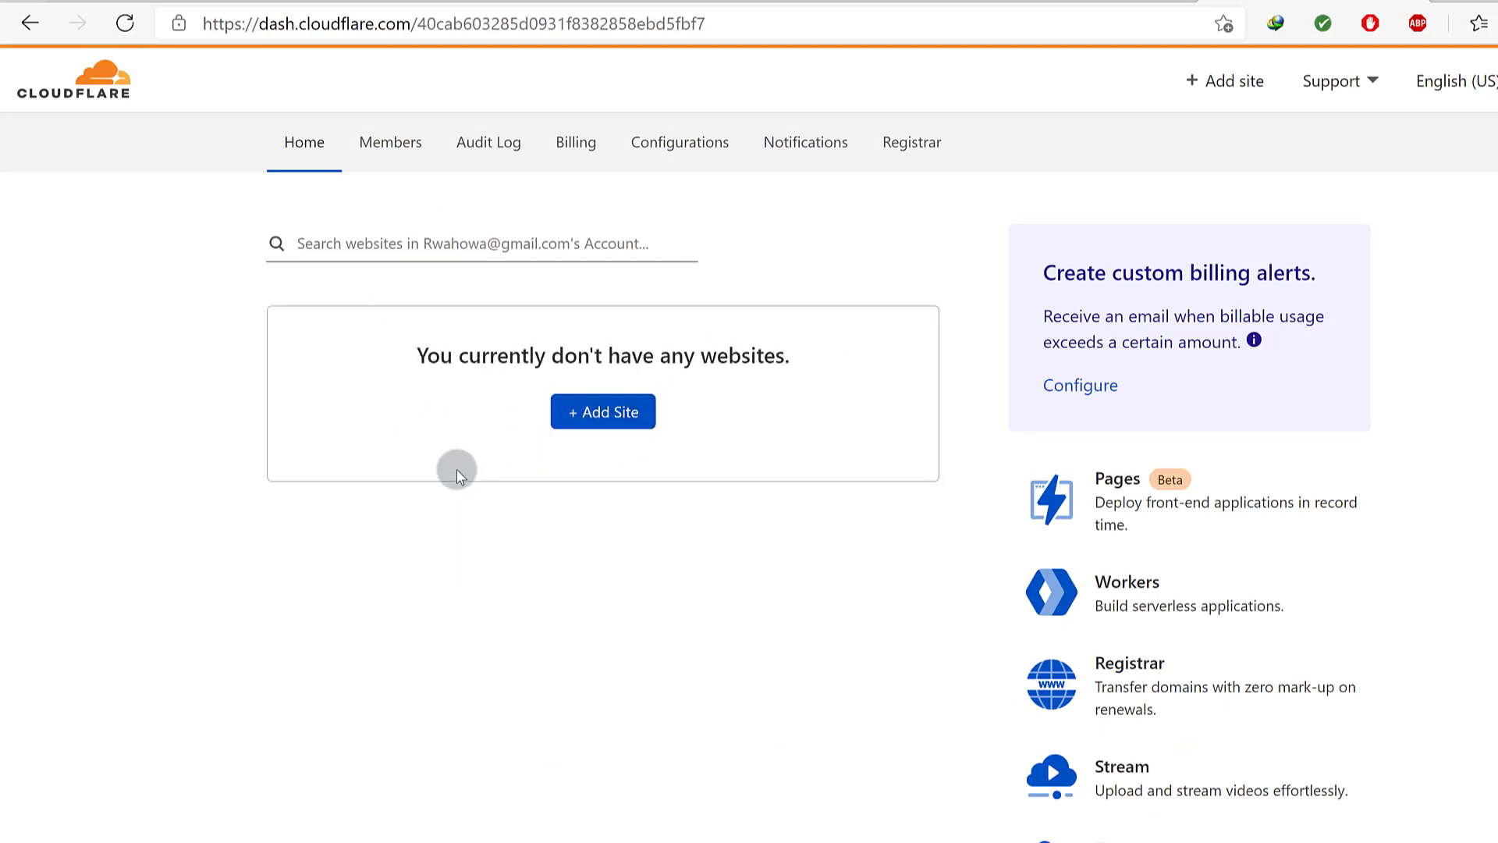
left_click(427, 243)
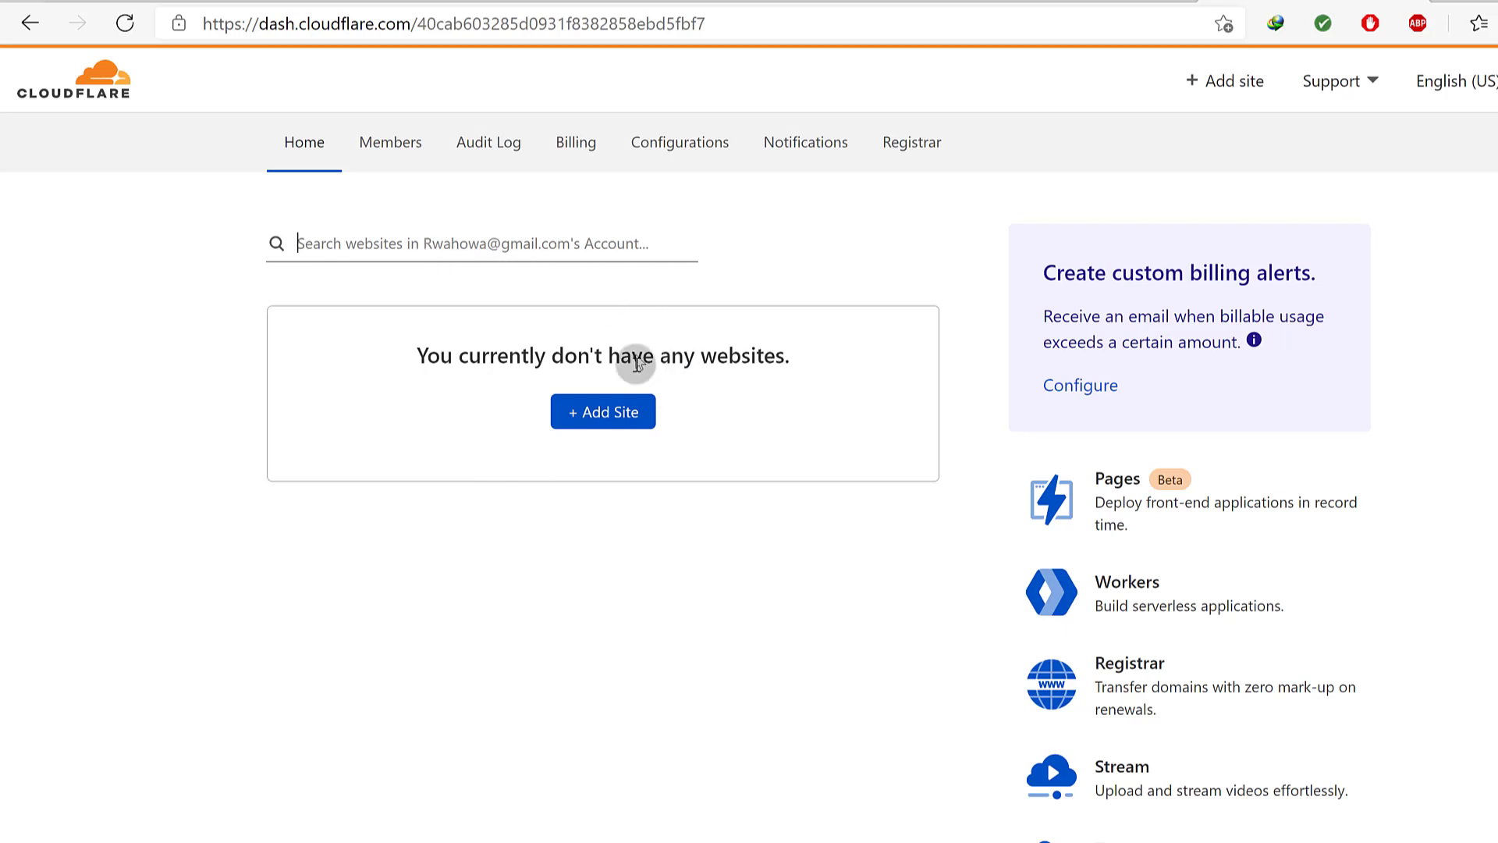
left_click(615, 418)
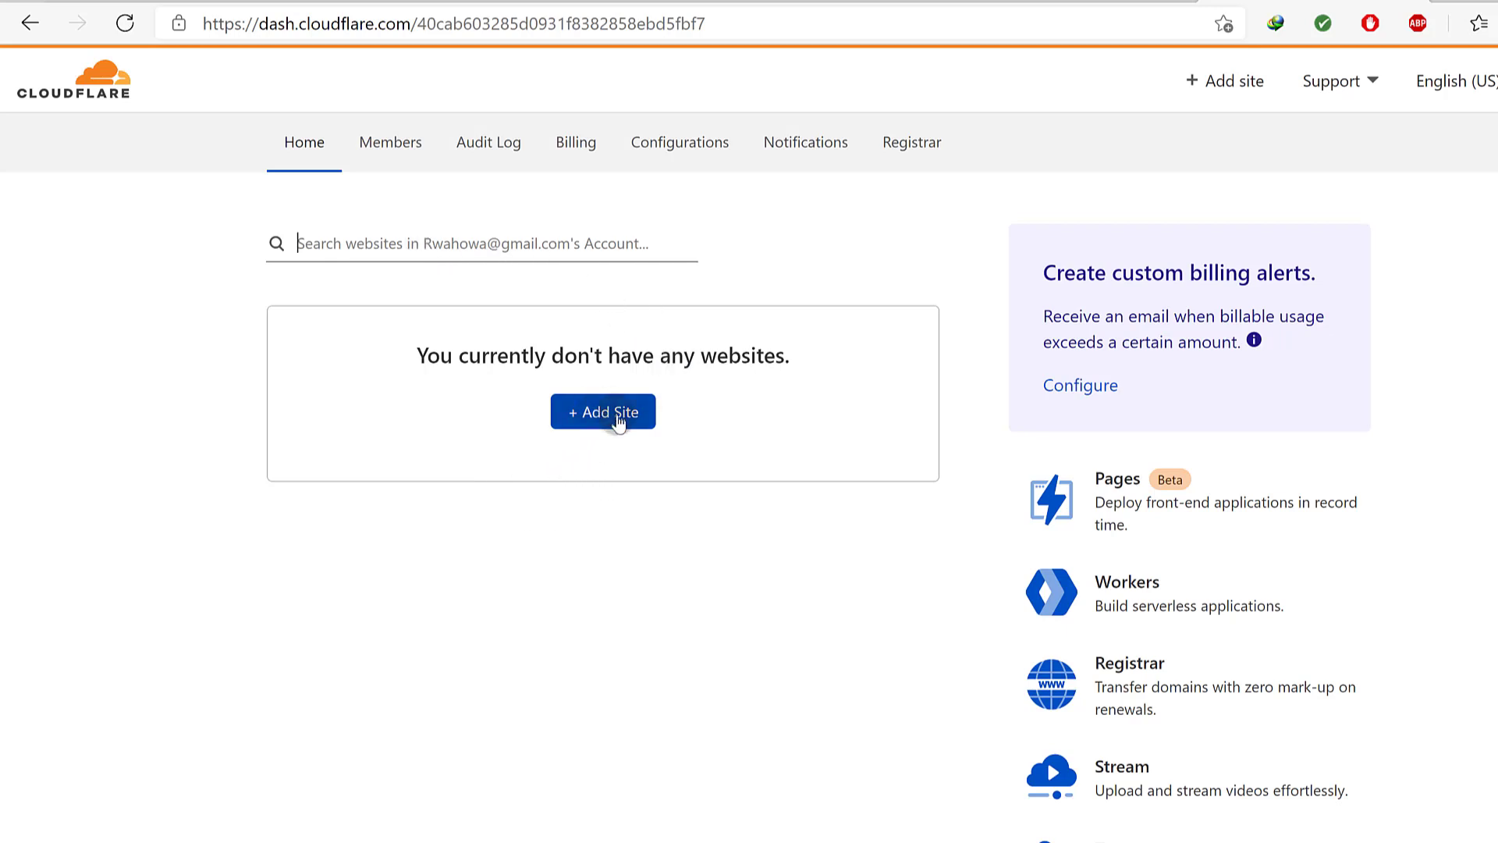
left_click(653, 523)
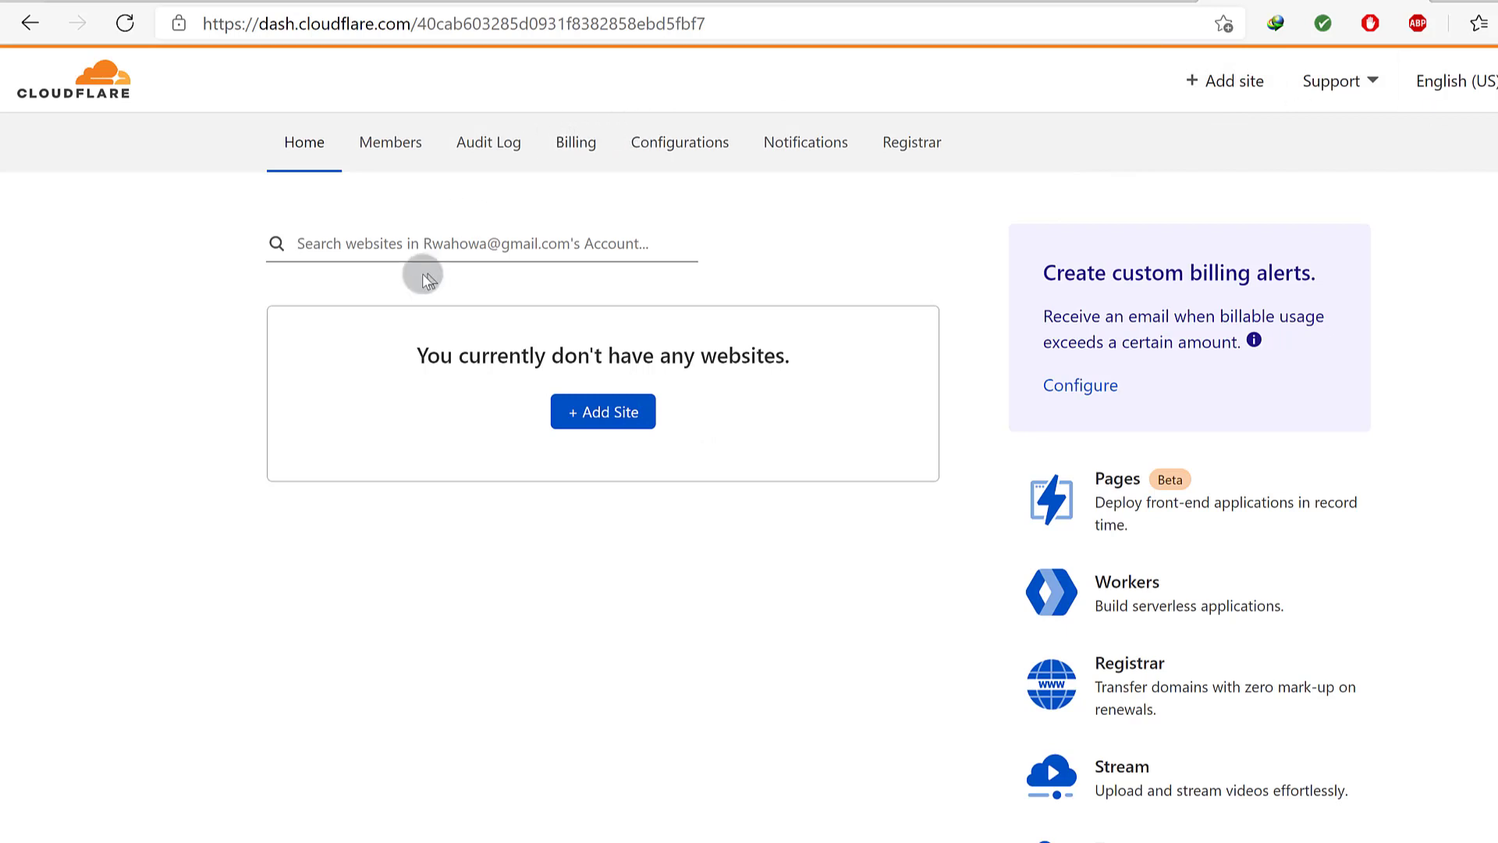
left_click(349, 240)
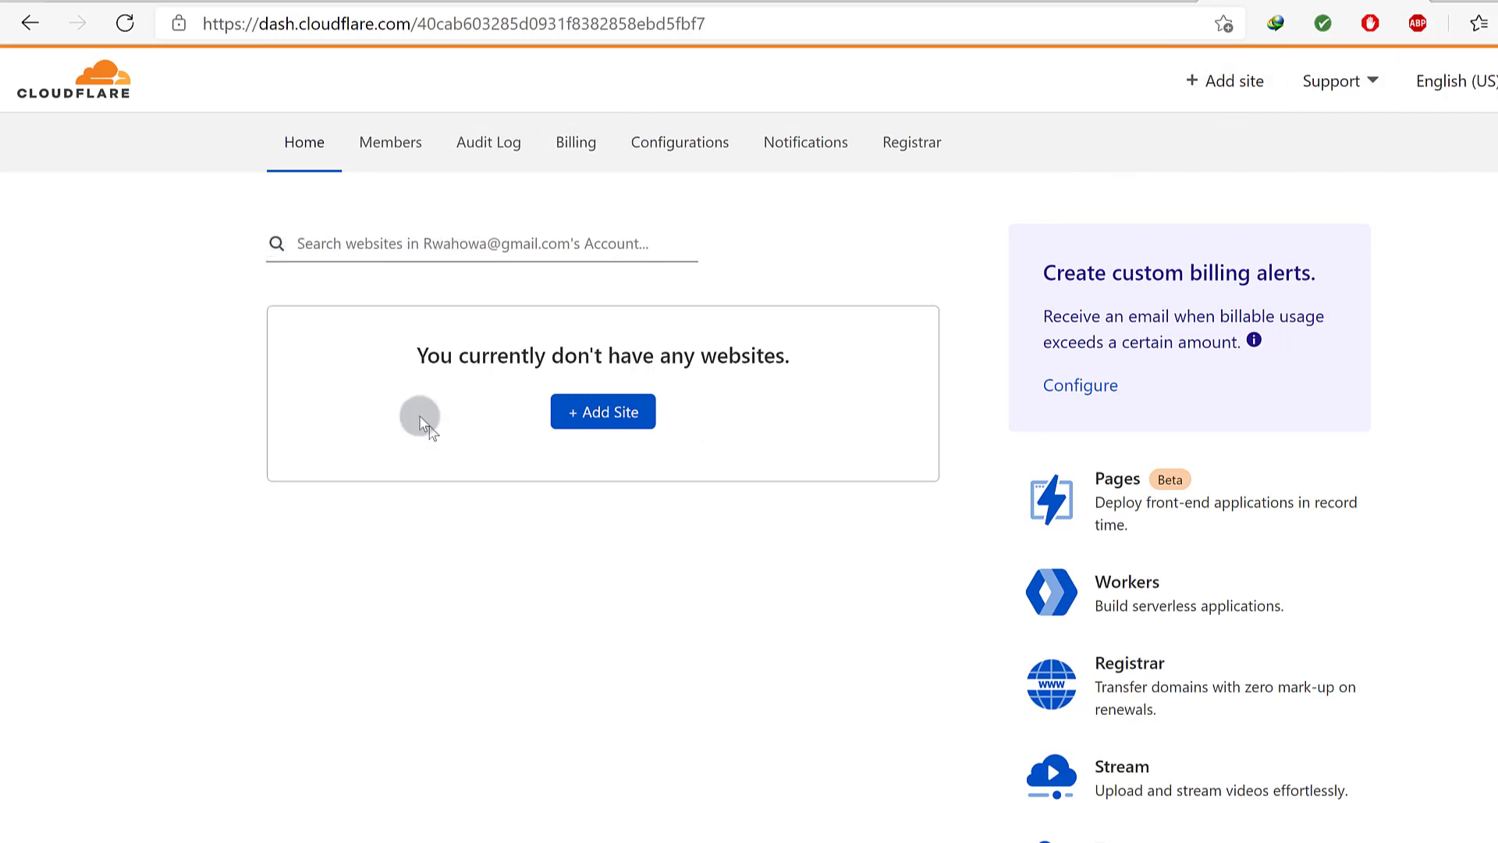
Add 254.press as a new site in the Cloudflare account, removing the protocol and trailing slash from the pasted address.
left_click(608, 413)
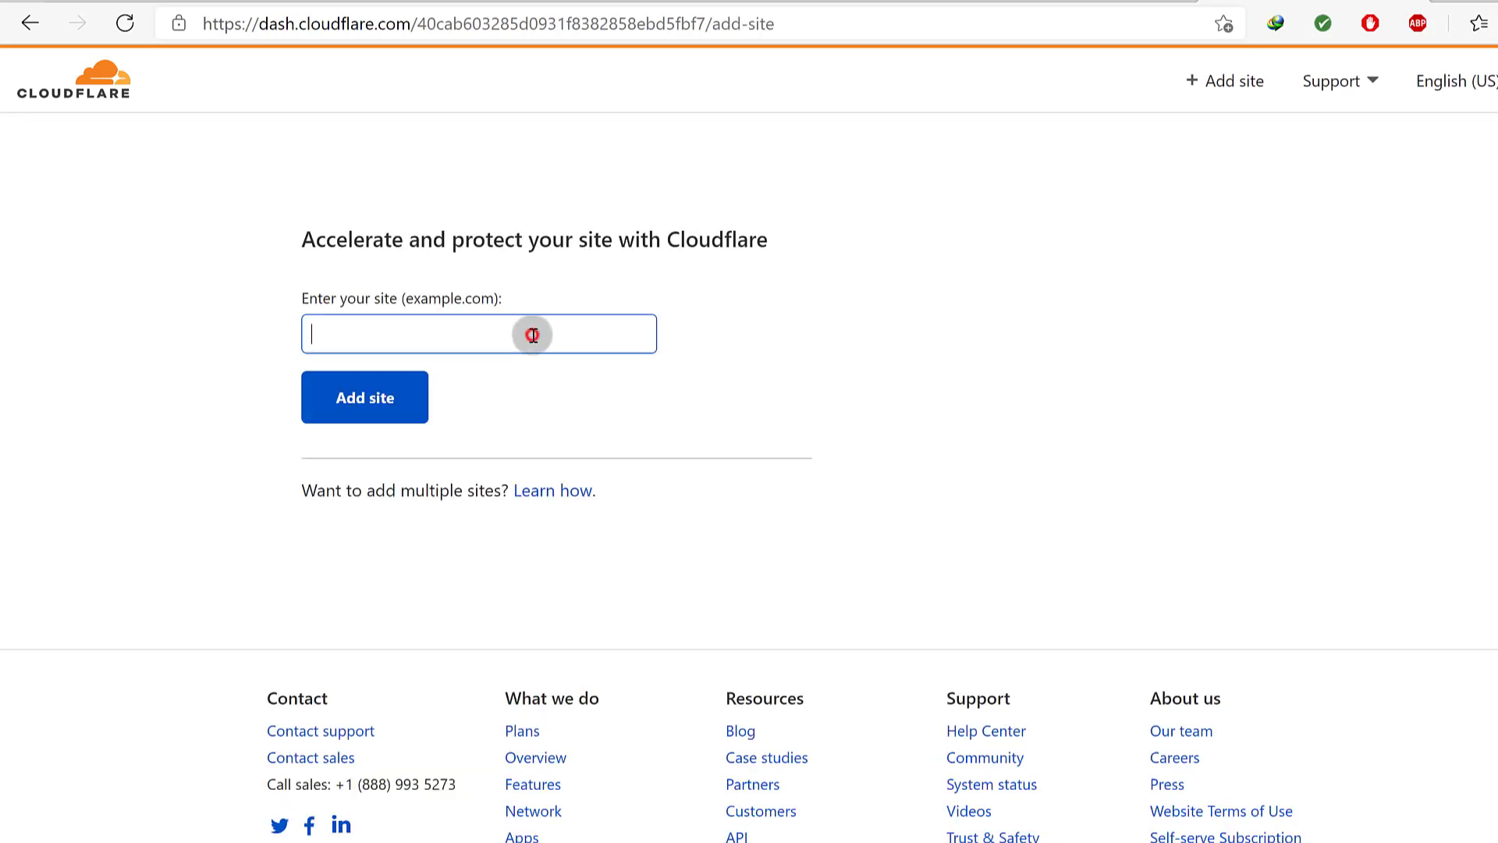
right_click(532, 334)
left_click(603, 517)
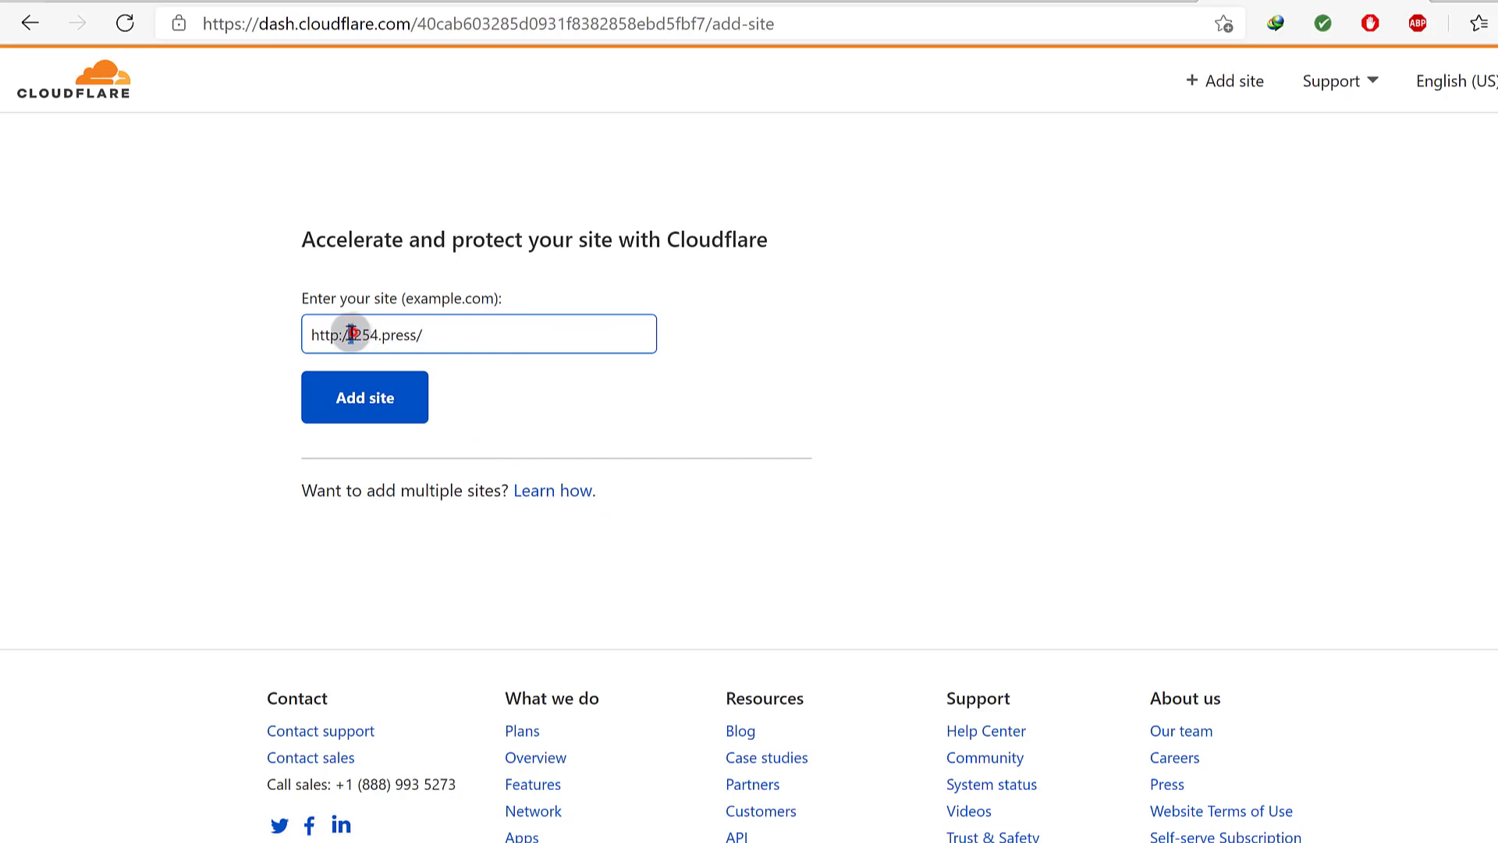
left_click_drag(351, 334, 294, 344)
key("BackSpace")
left_click(396, 333)
key("BackSpace")
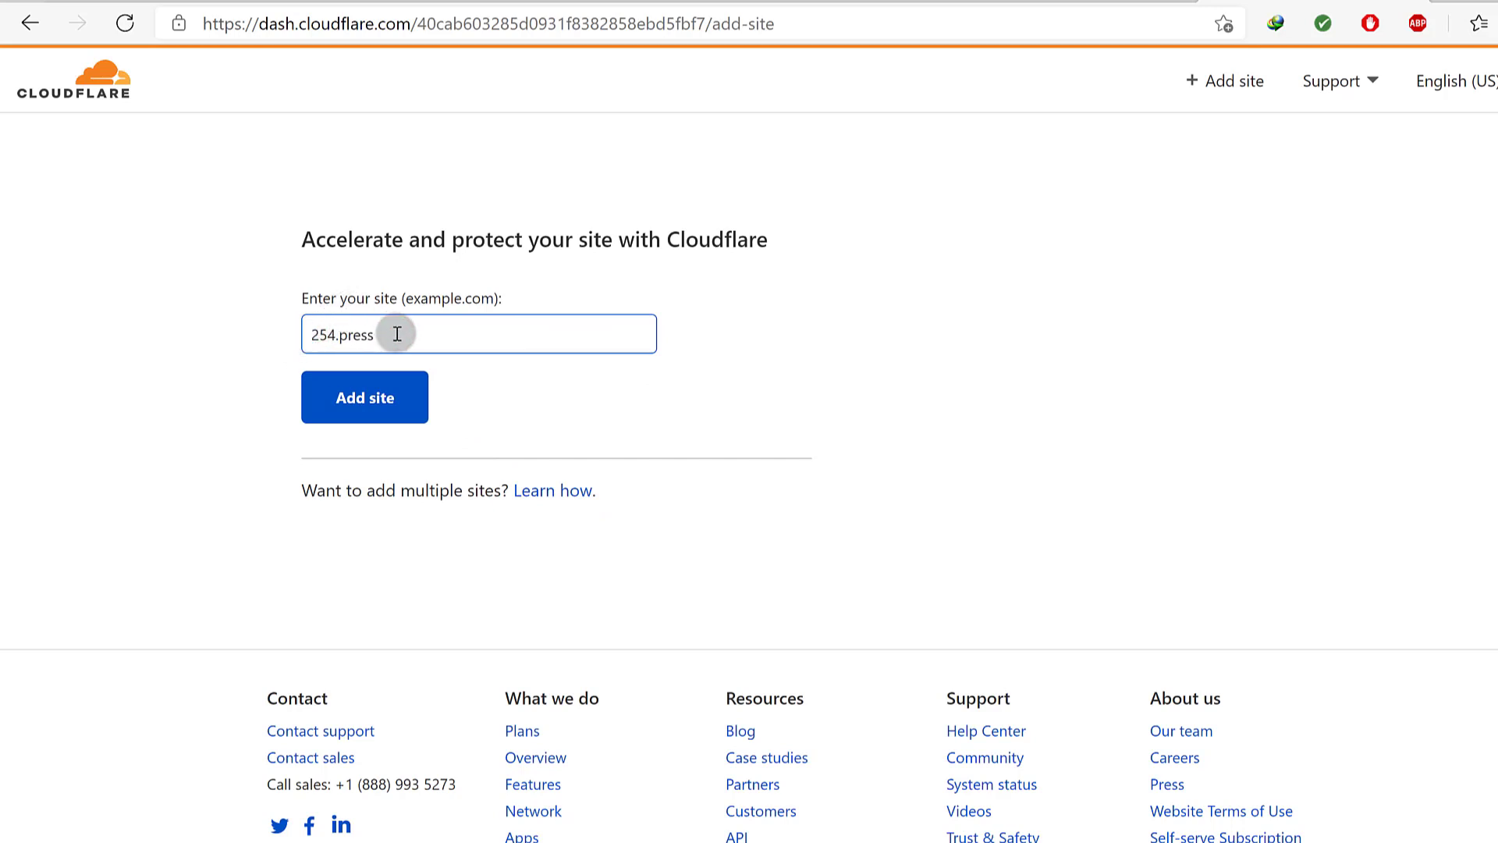
left_click(374, 390)
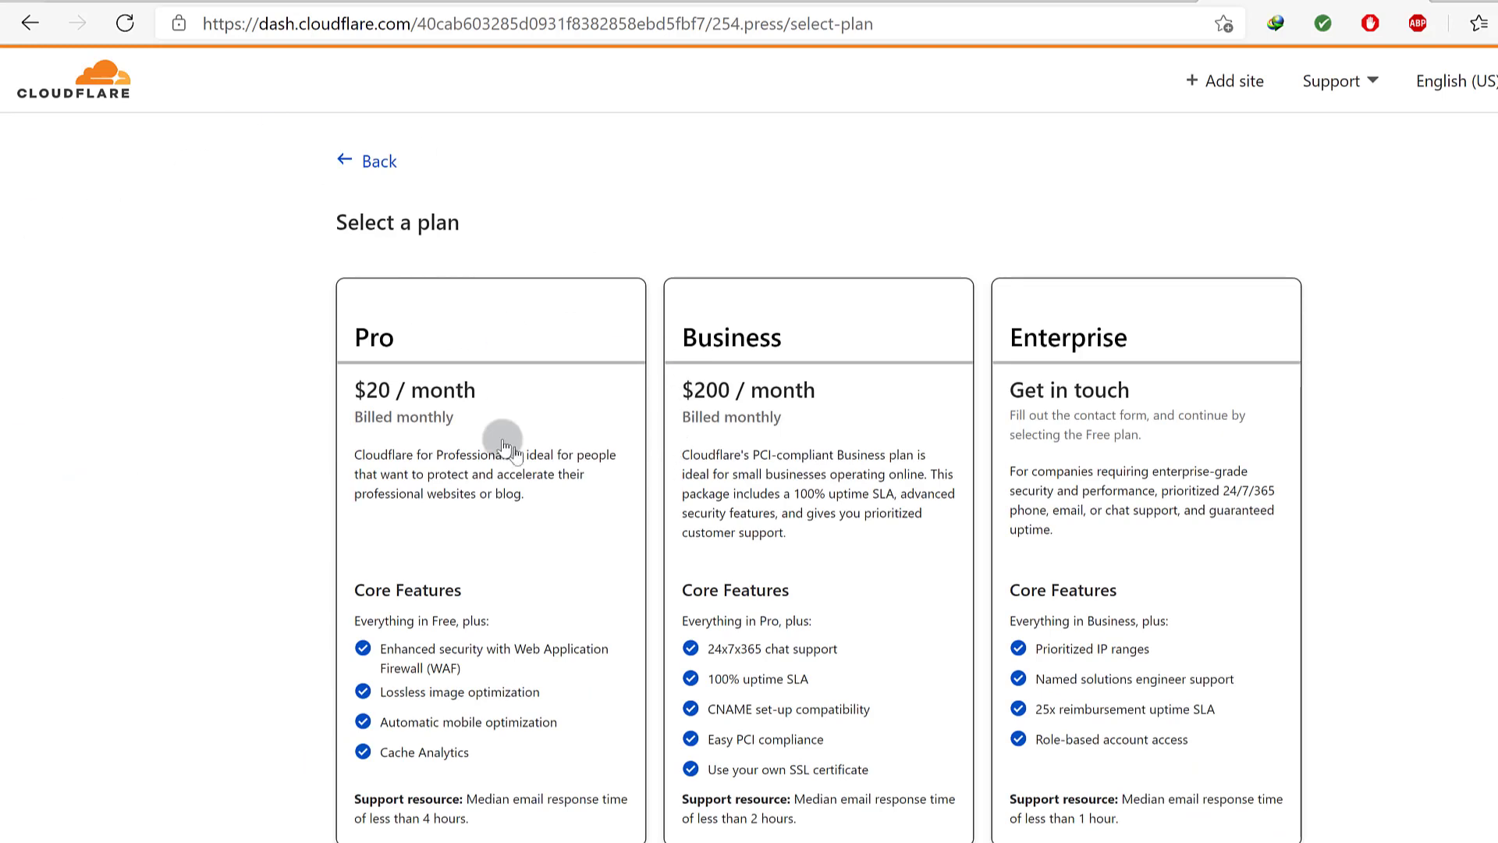
Compare the available plans for 254.press, select the Free $0 plan and continue.
scroll(1155, 433, "down", 5)
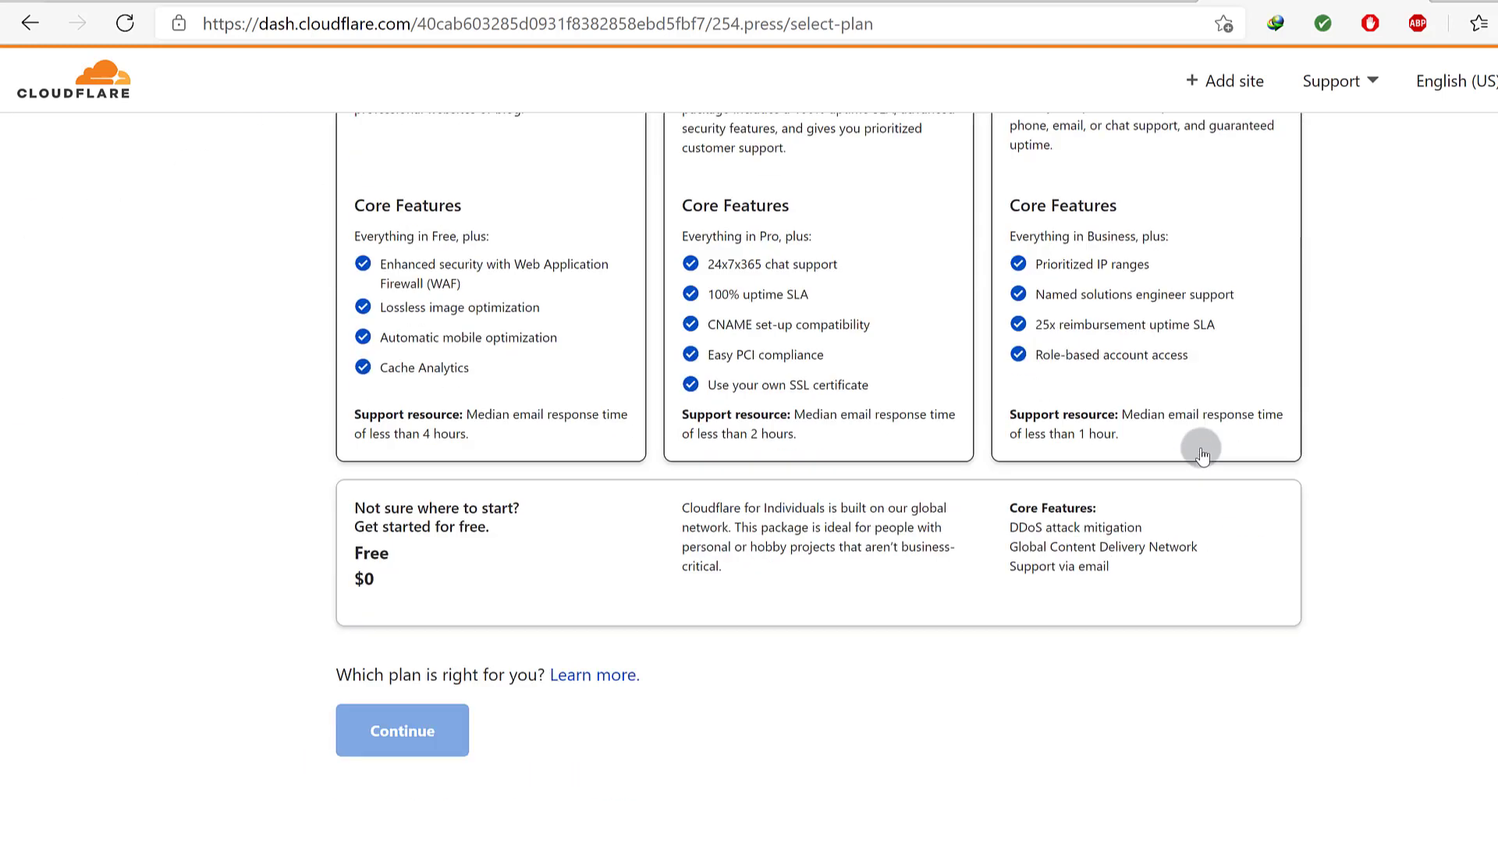
scroll(1141, 420, "up", 2)
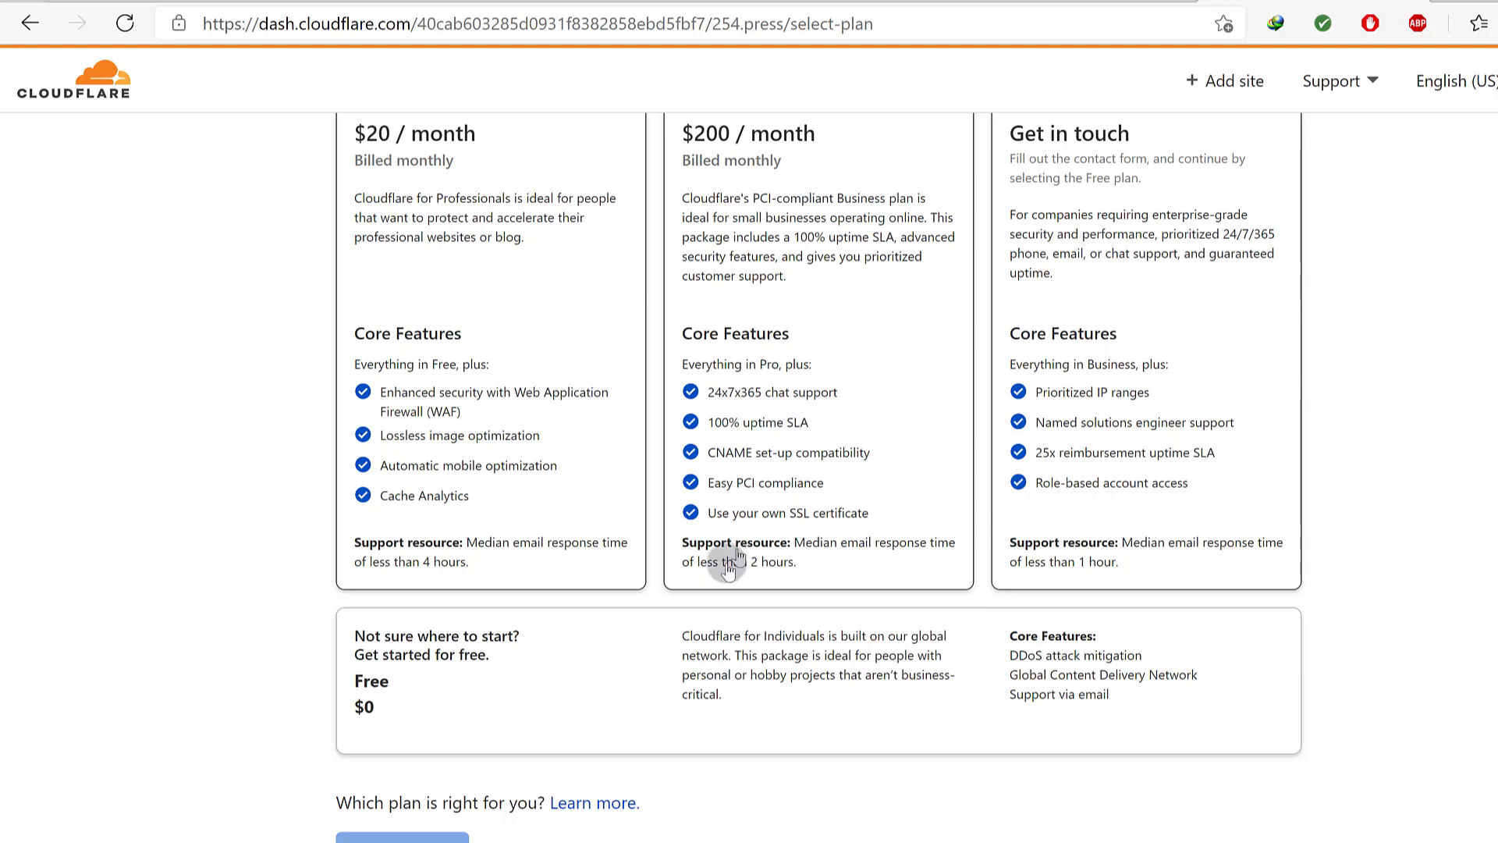
scroll(1077, 366, "up", 3)
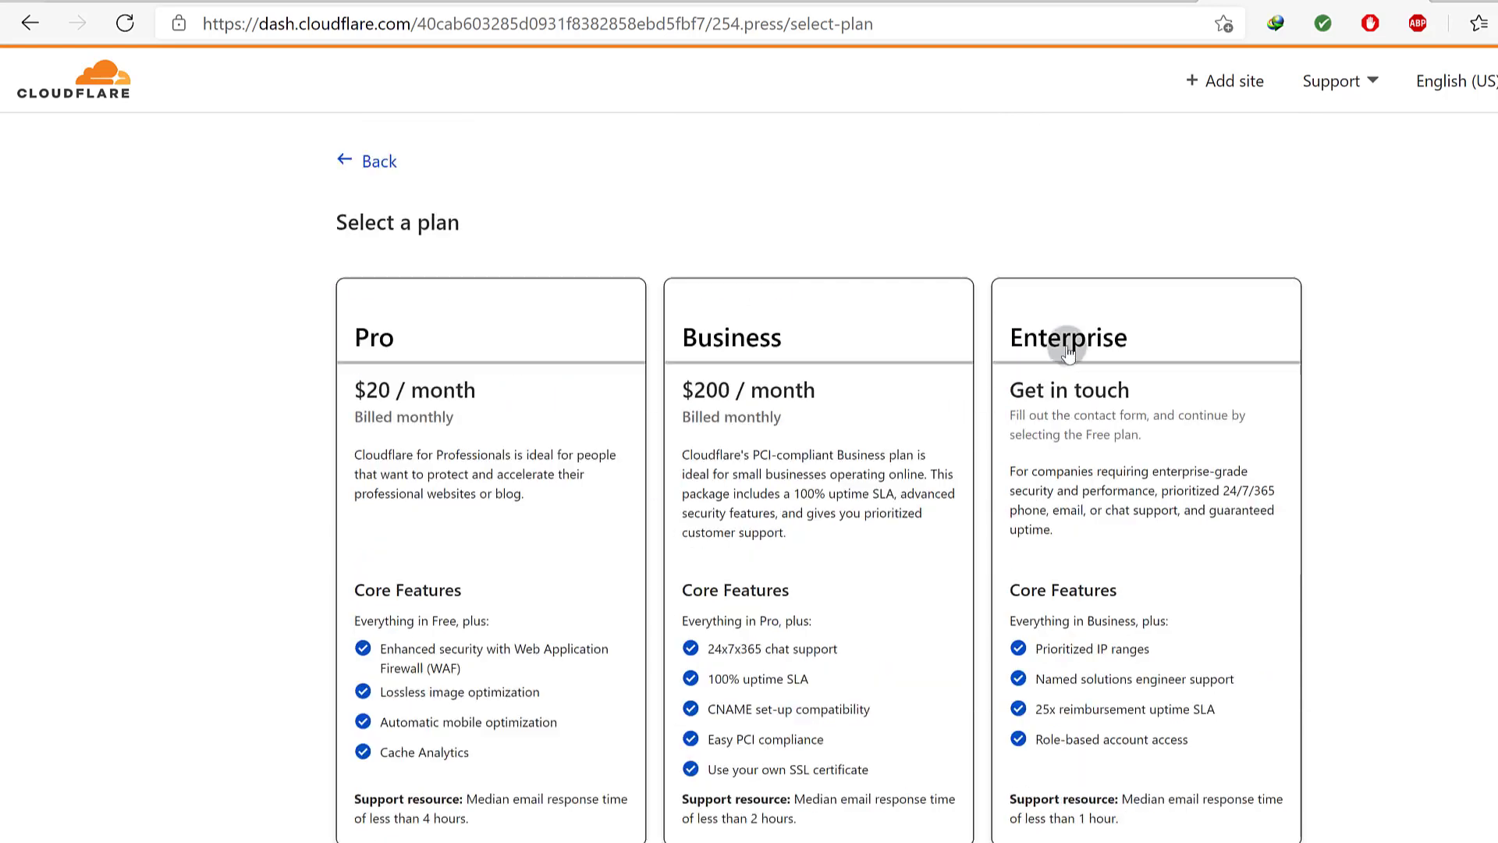
scroll(497, 457, "down", 5)
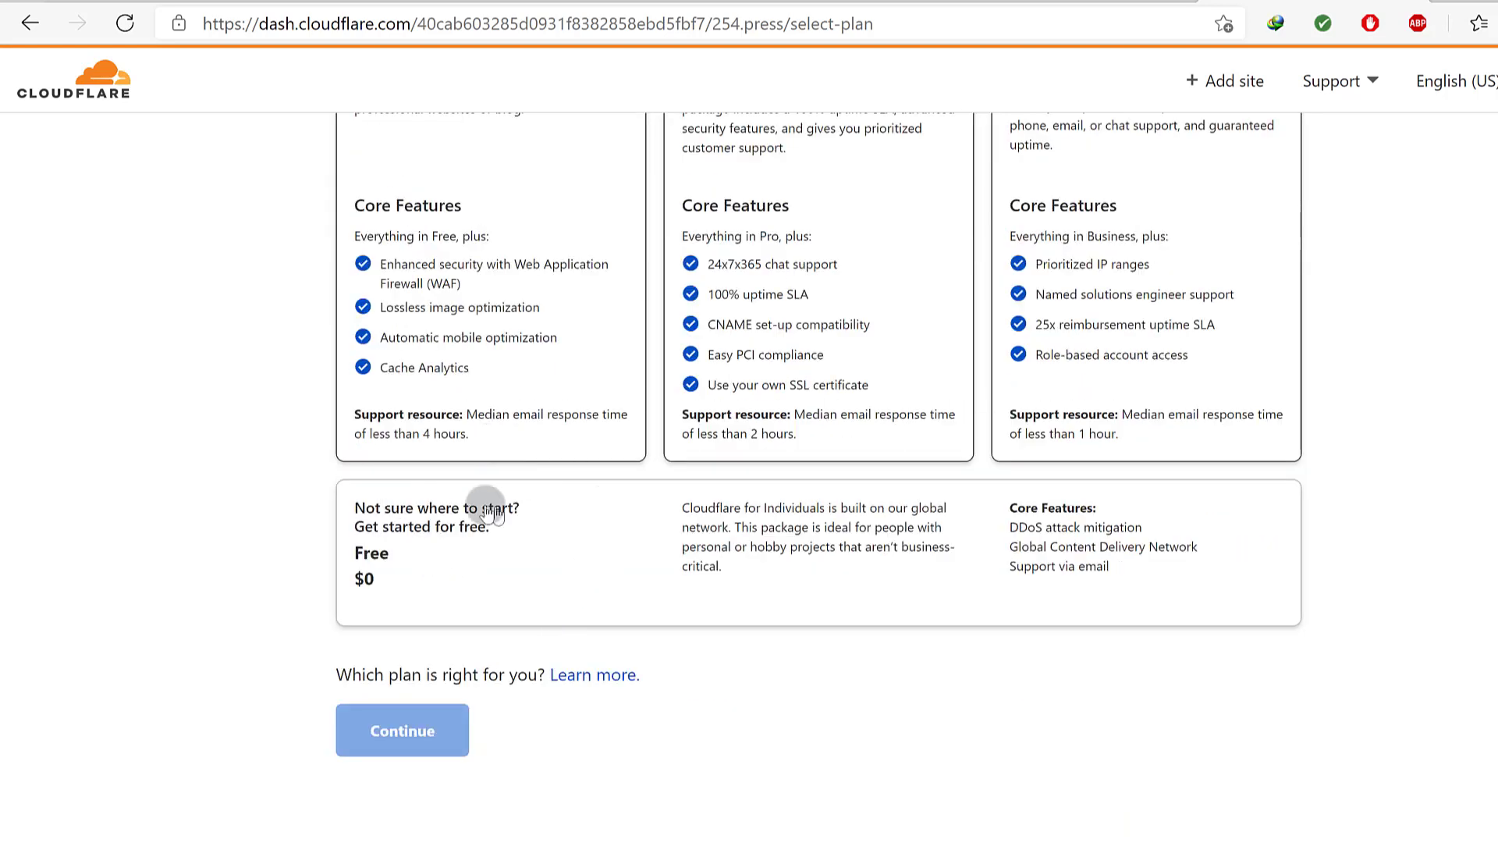
left_click(385, 562)
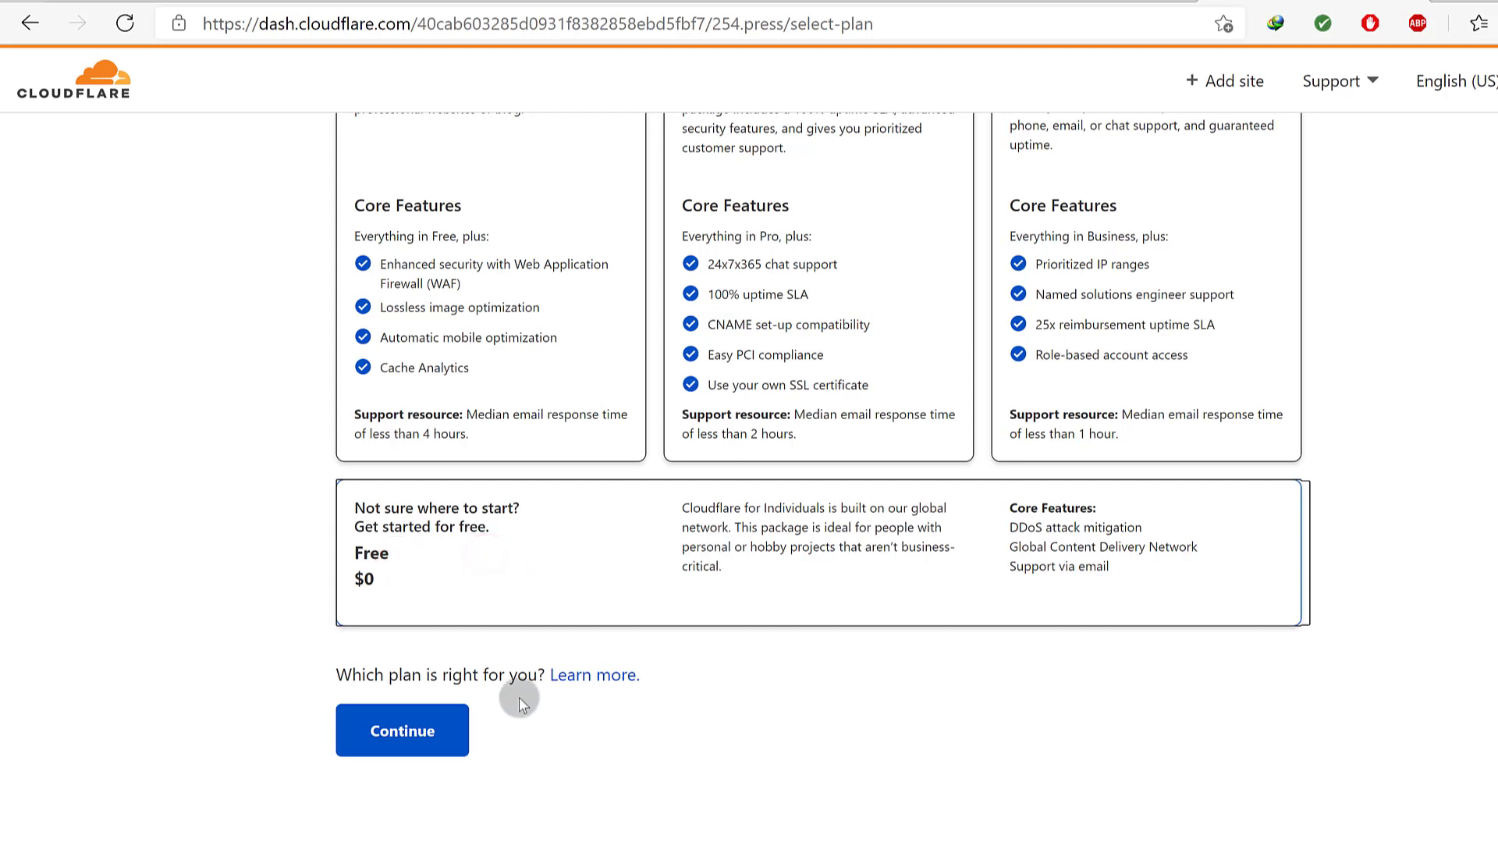
left_click(402, 592)
left_click(410, 730)
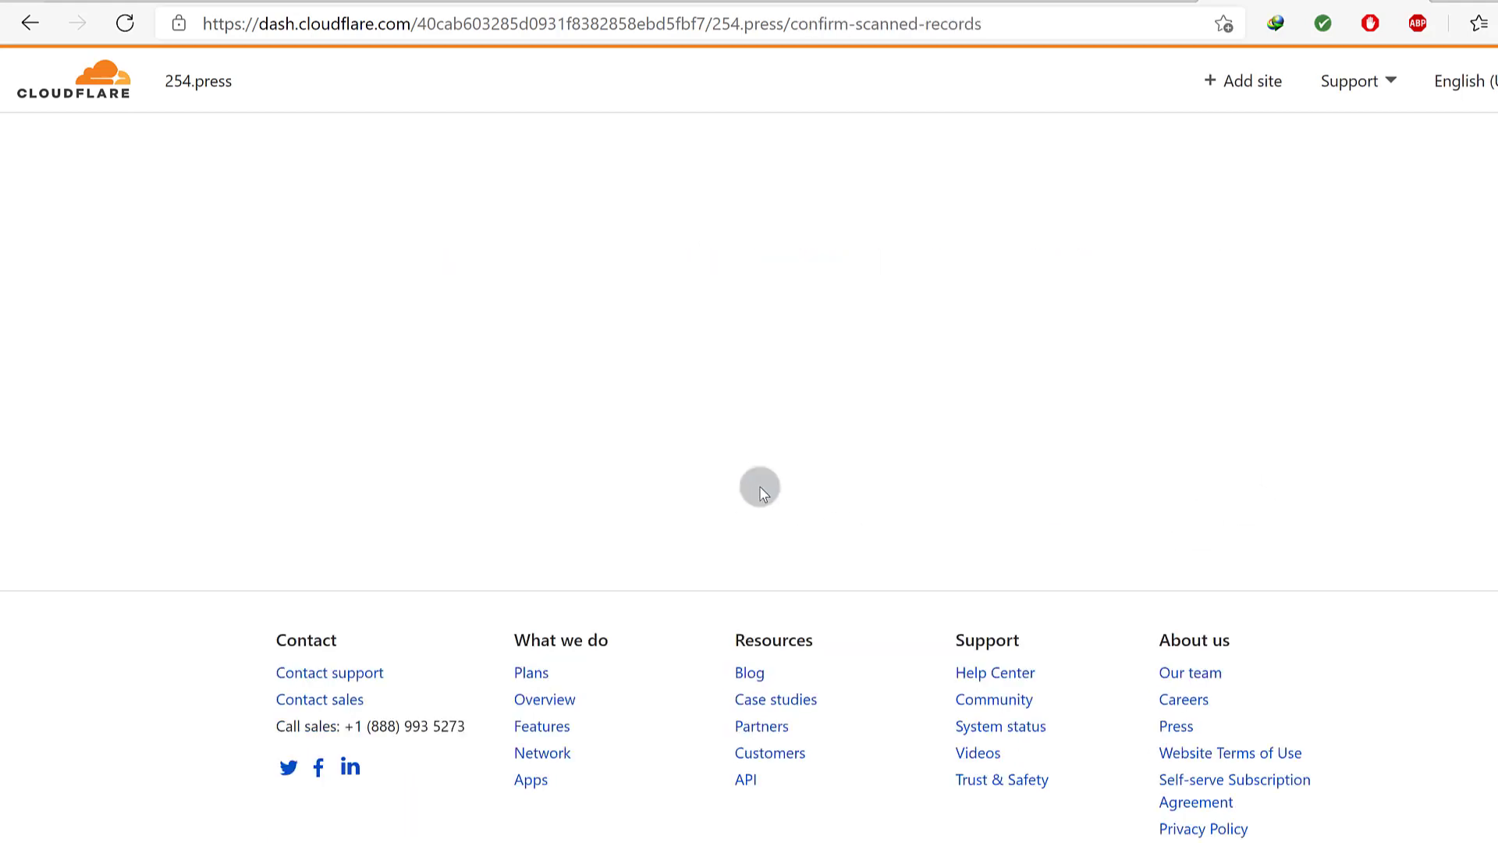
Review the scanned DNS records for 254.press, including the types, contents and proxy status.
scroll(892, 448, "down", 5)
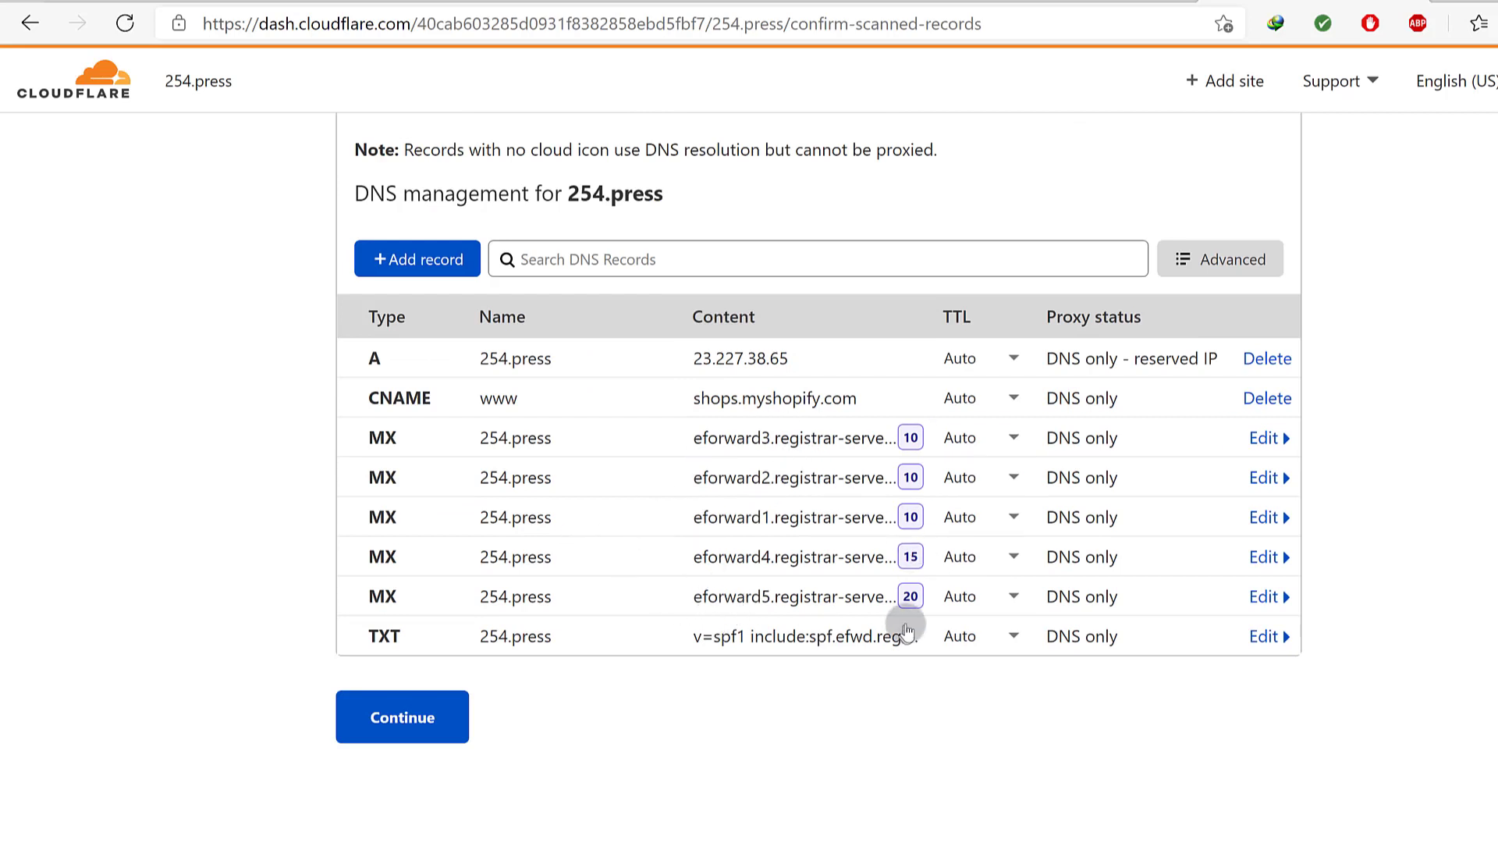
scroll(593, 468, "up", 2)
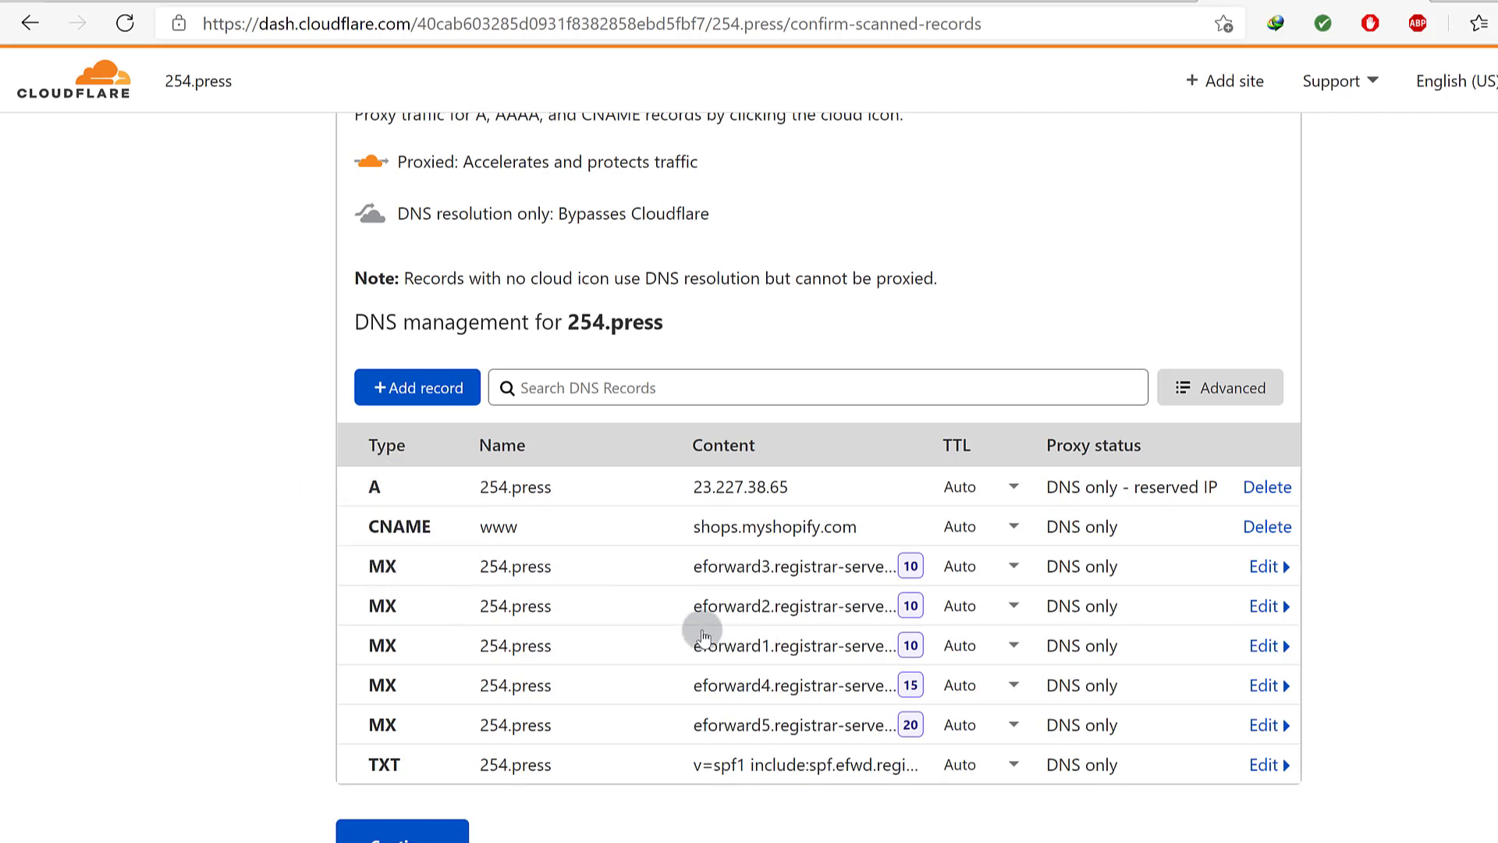
scroll(704, 636, "up", 2)
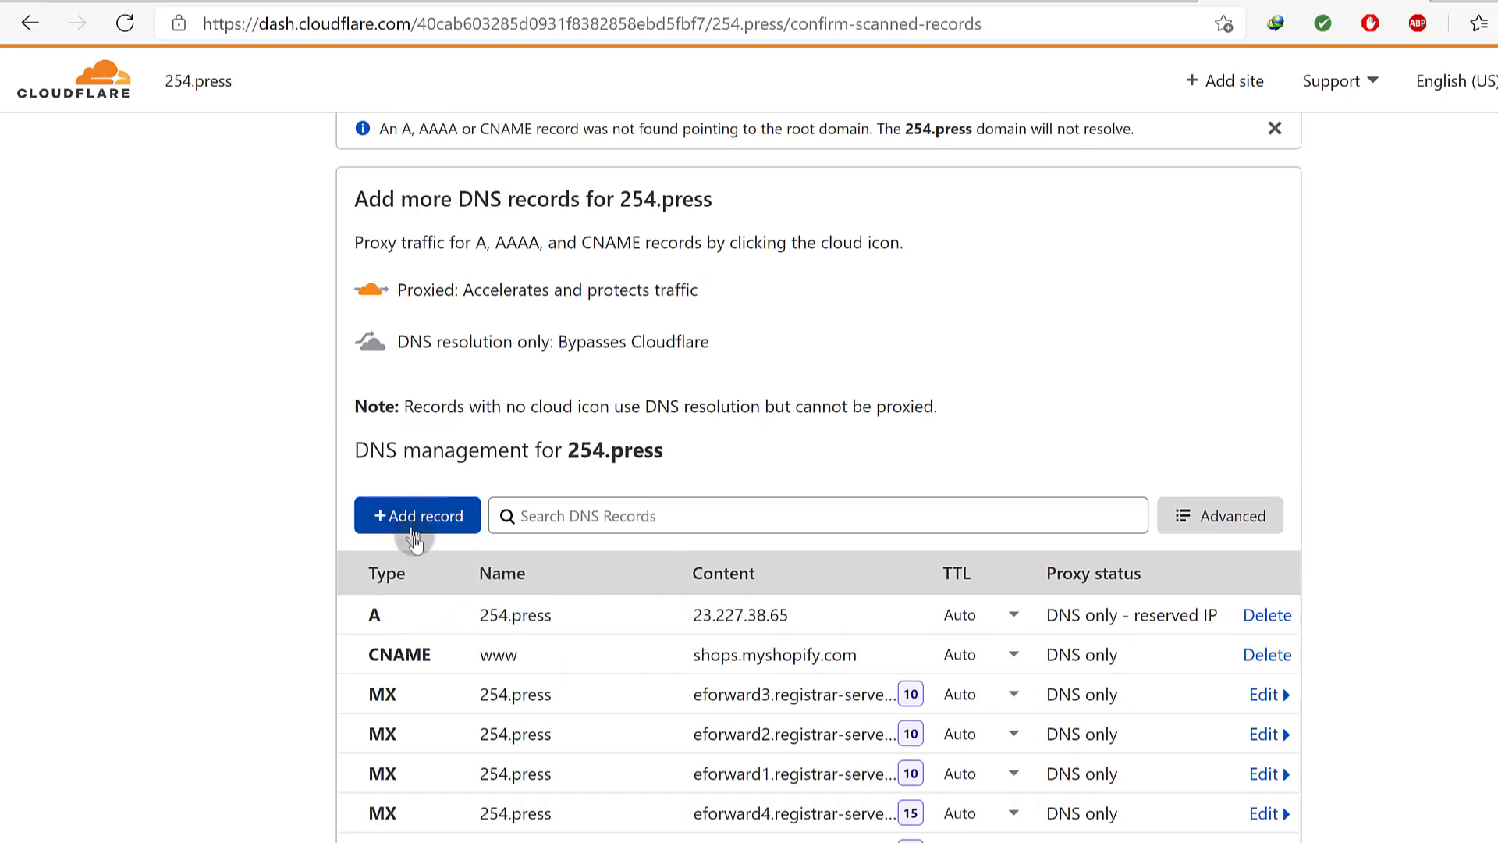
scroll(572, 602, "up", 4)
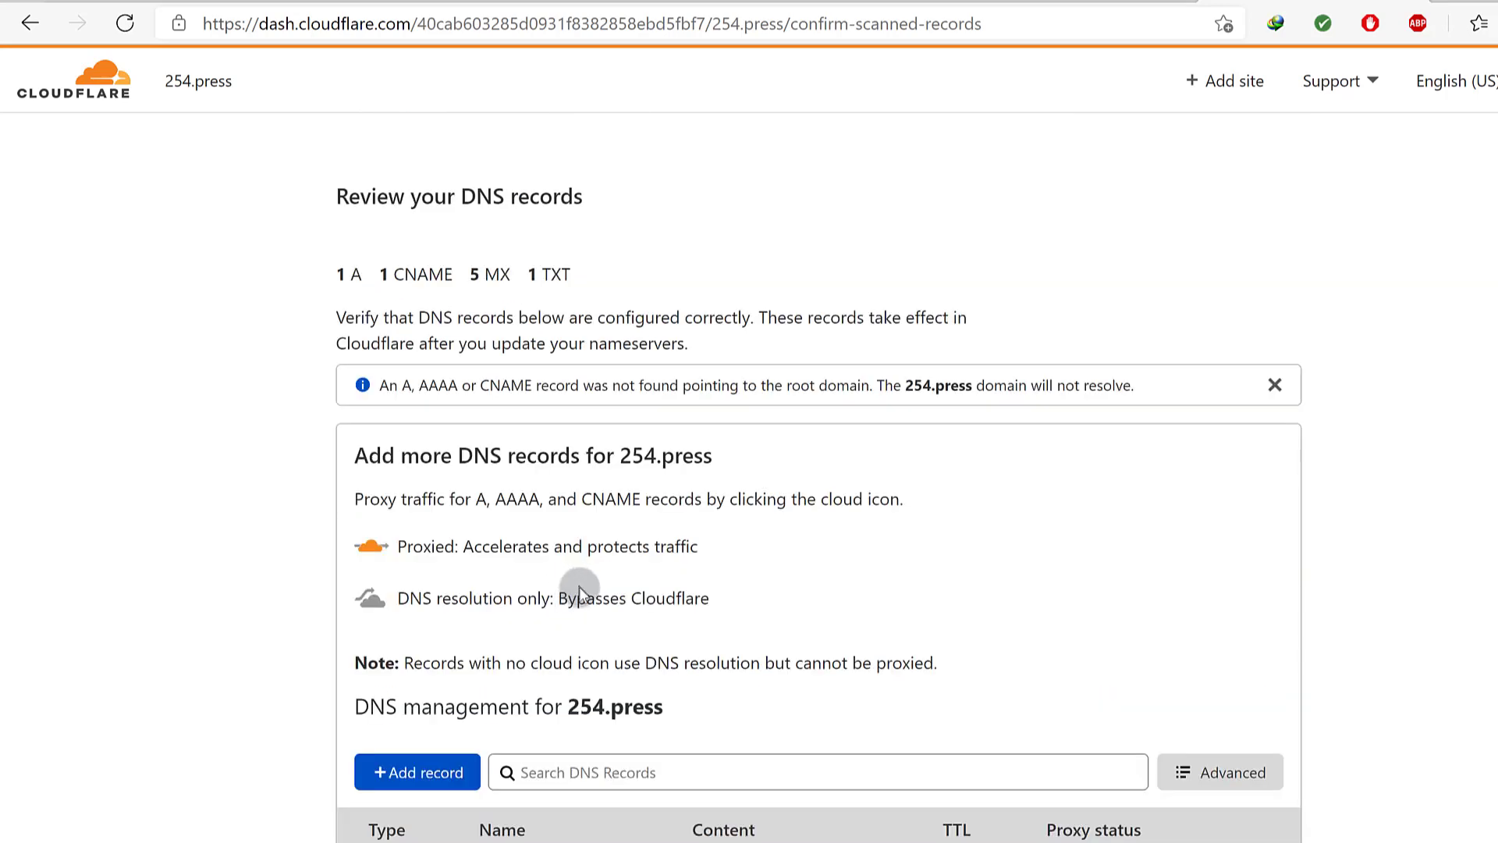
scroll(581, 593, "down", 12)
scroll(585, 592, "up", 6)
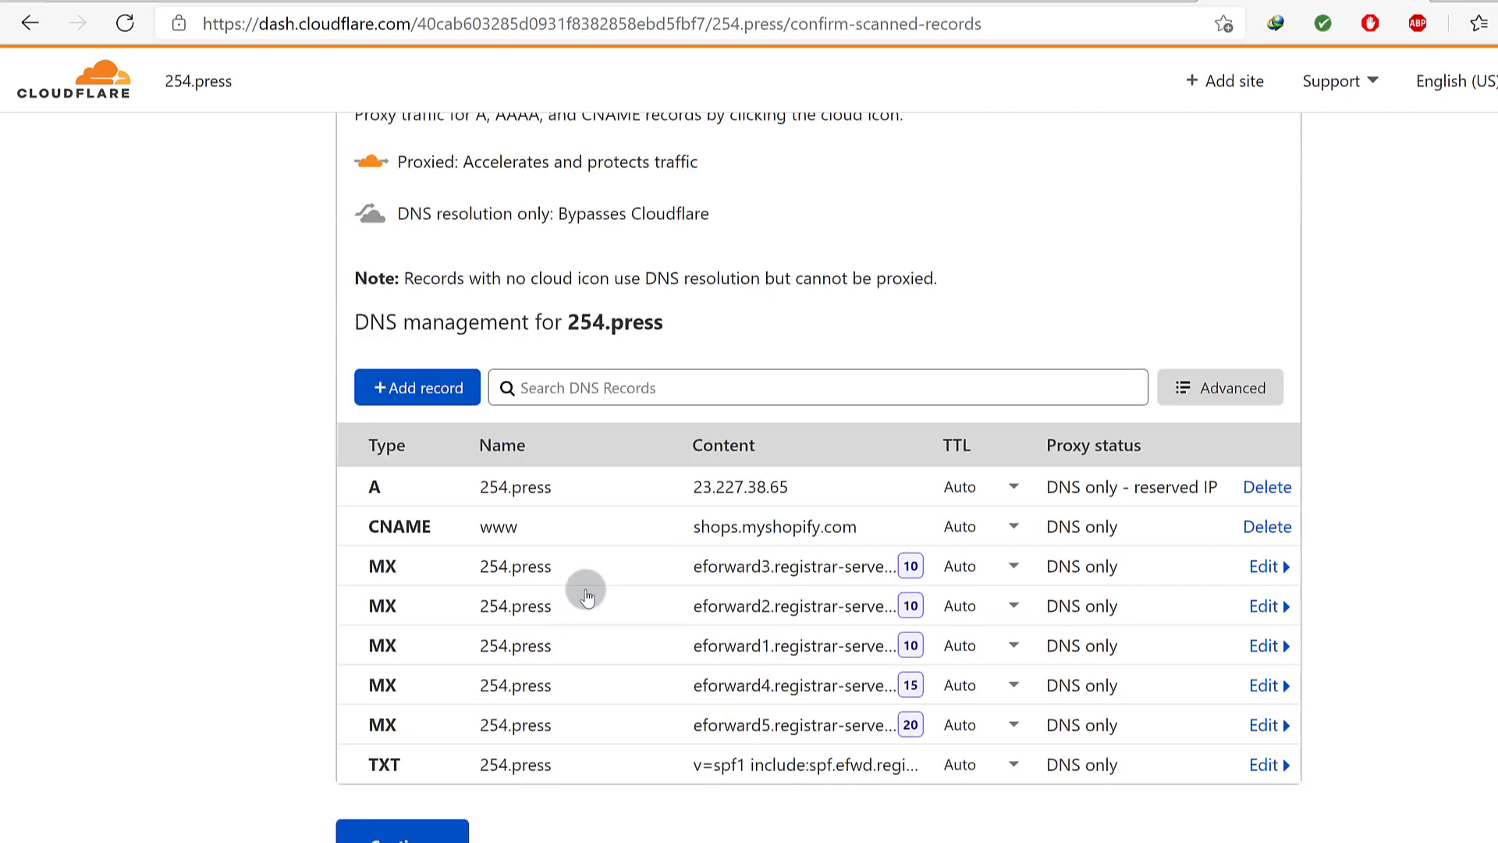
scroll(587, 593, "up", 2)
scroll(656, 573, "down", 2)
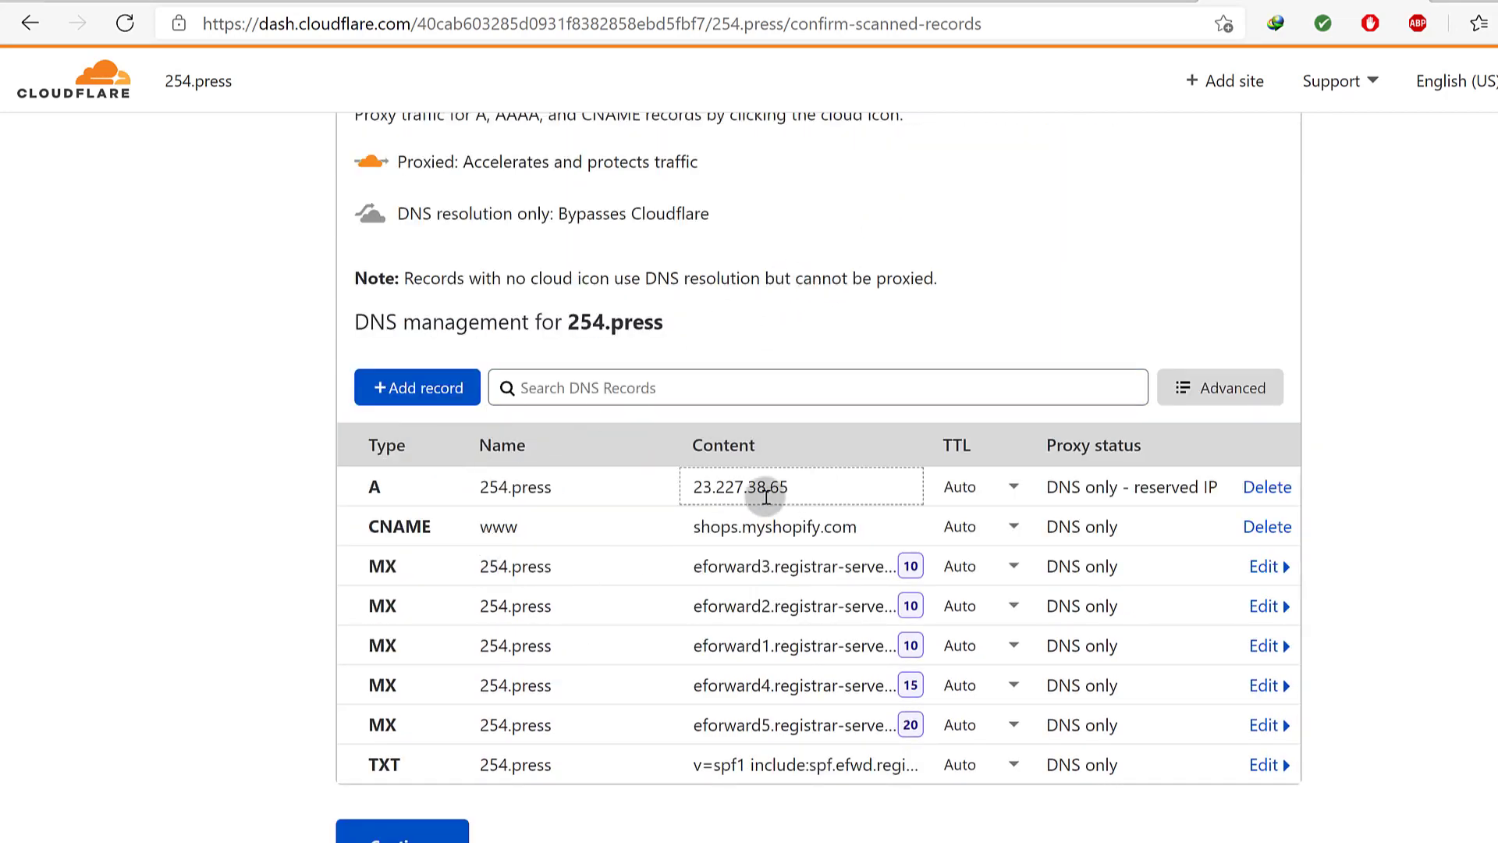
scroll(759, 527, "down", 4)
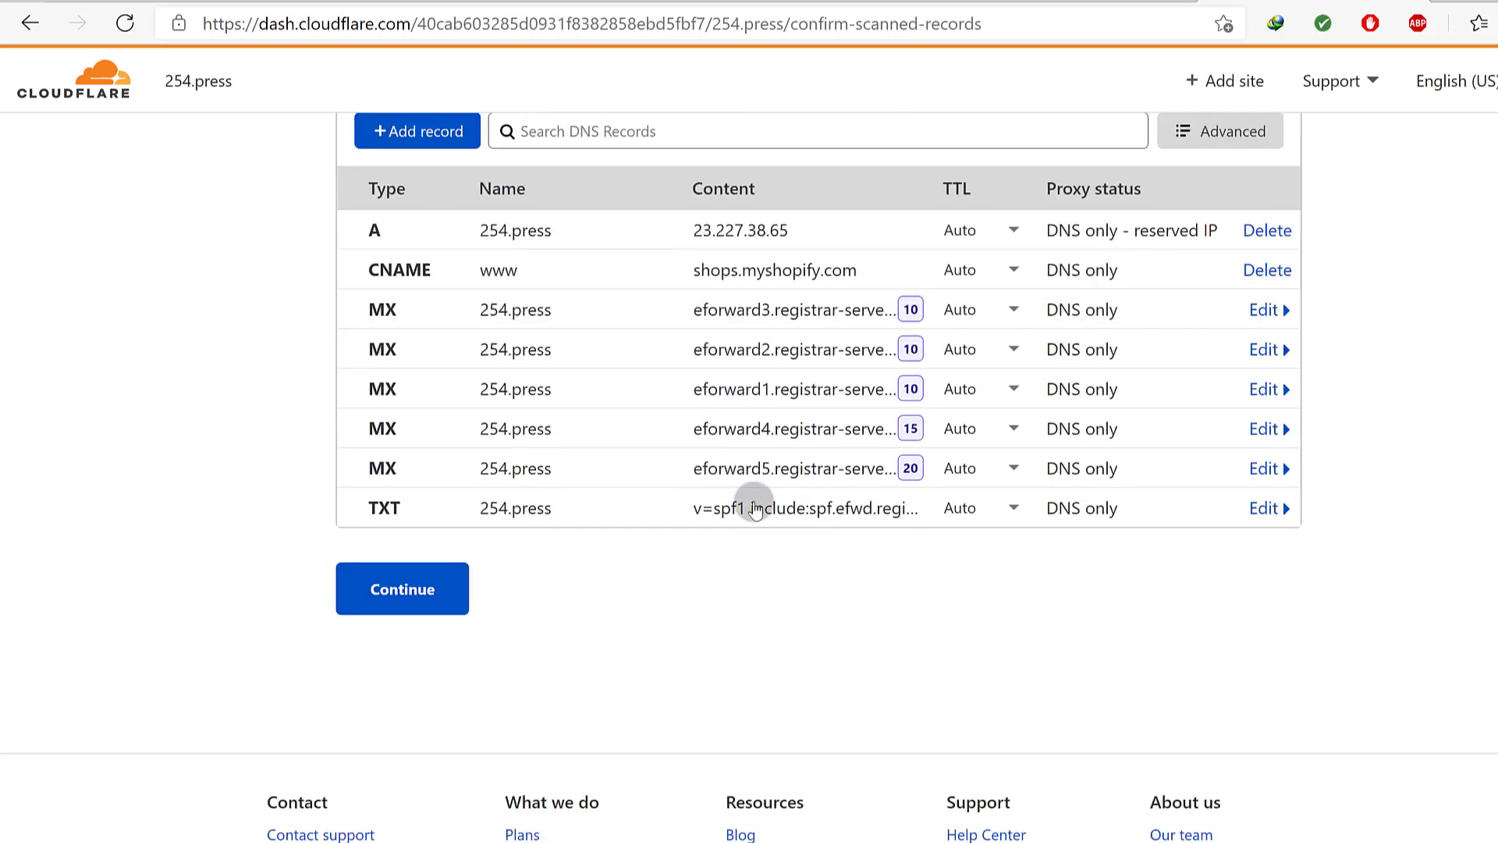
scroll(757, 507, "up", 2)
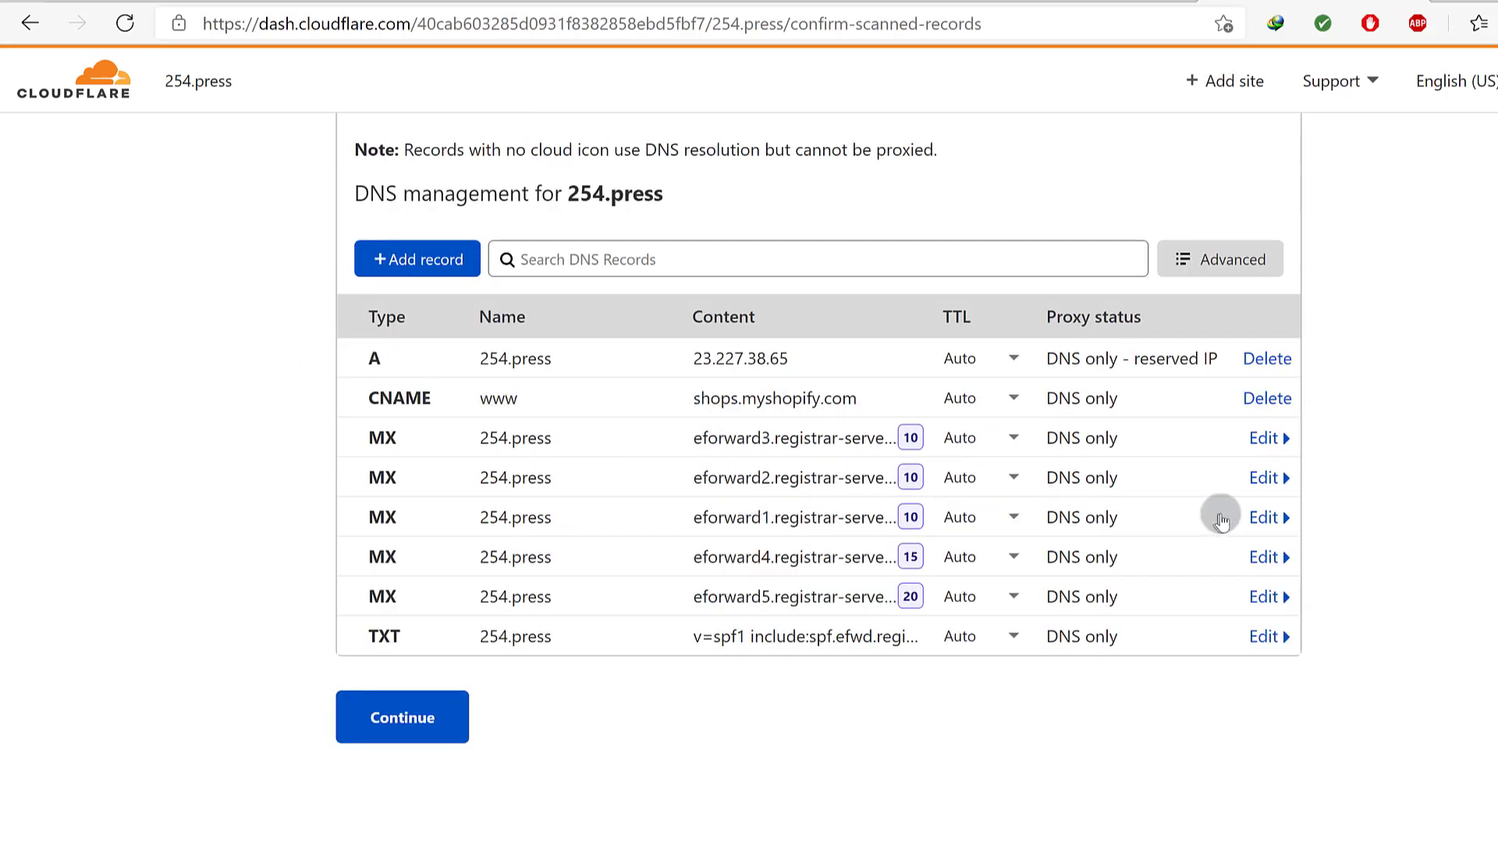
Delete the A record pointing to 23.227.38.65 and the www CNAME record pointing to shops.myshopify.com.
left_click(1264, 358)
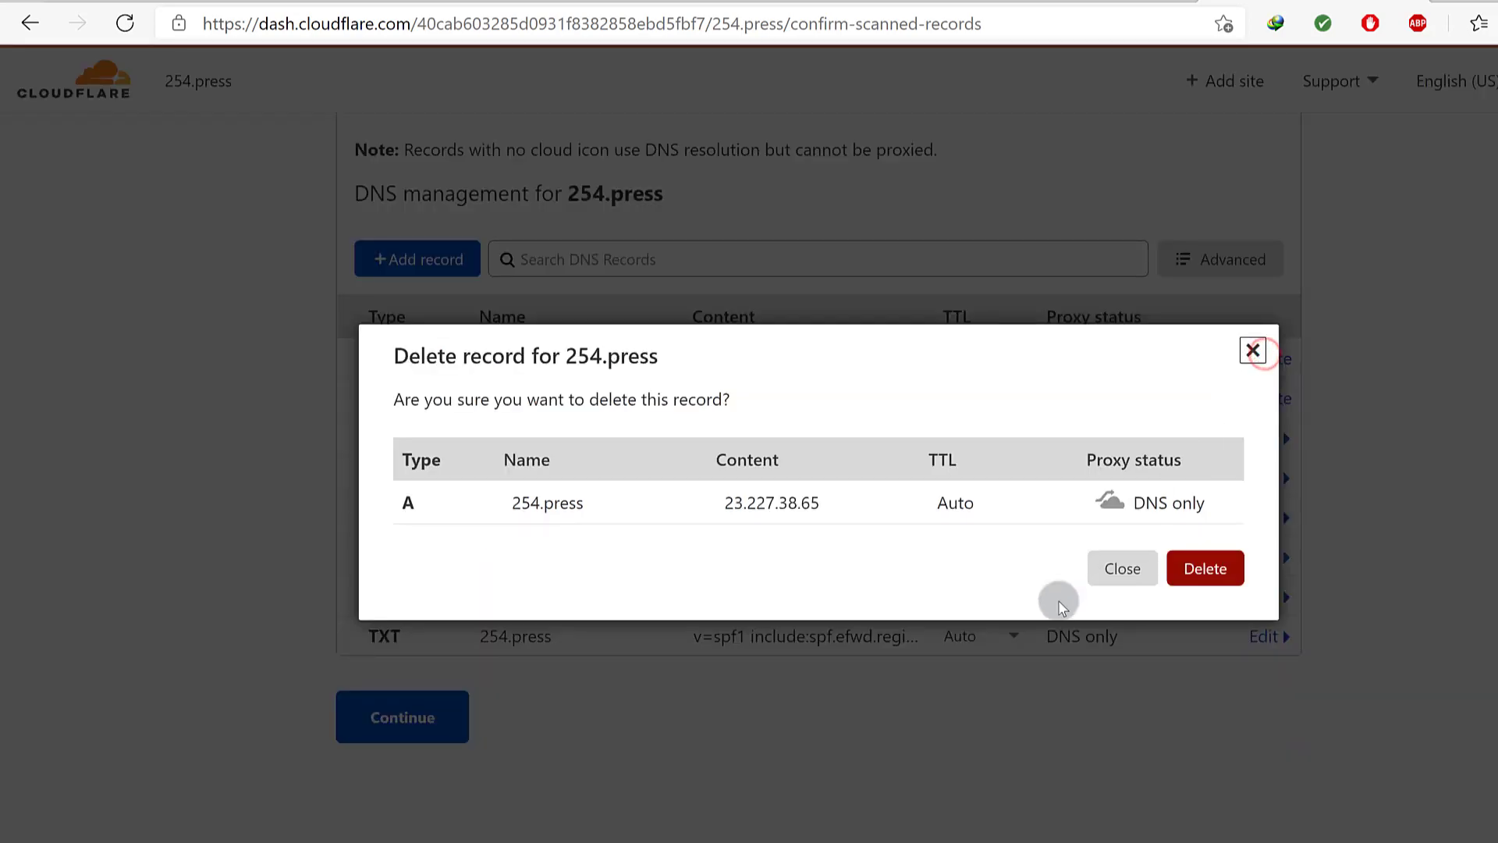
left_click(1196, 565)
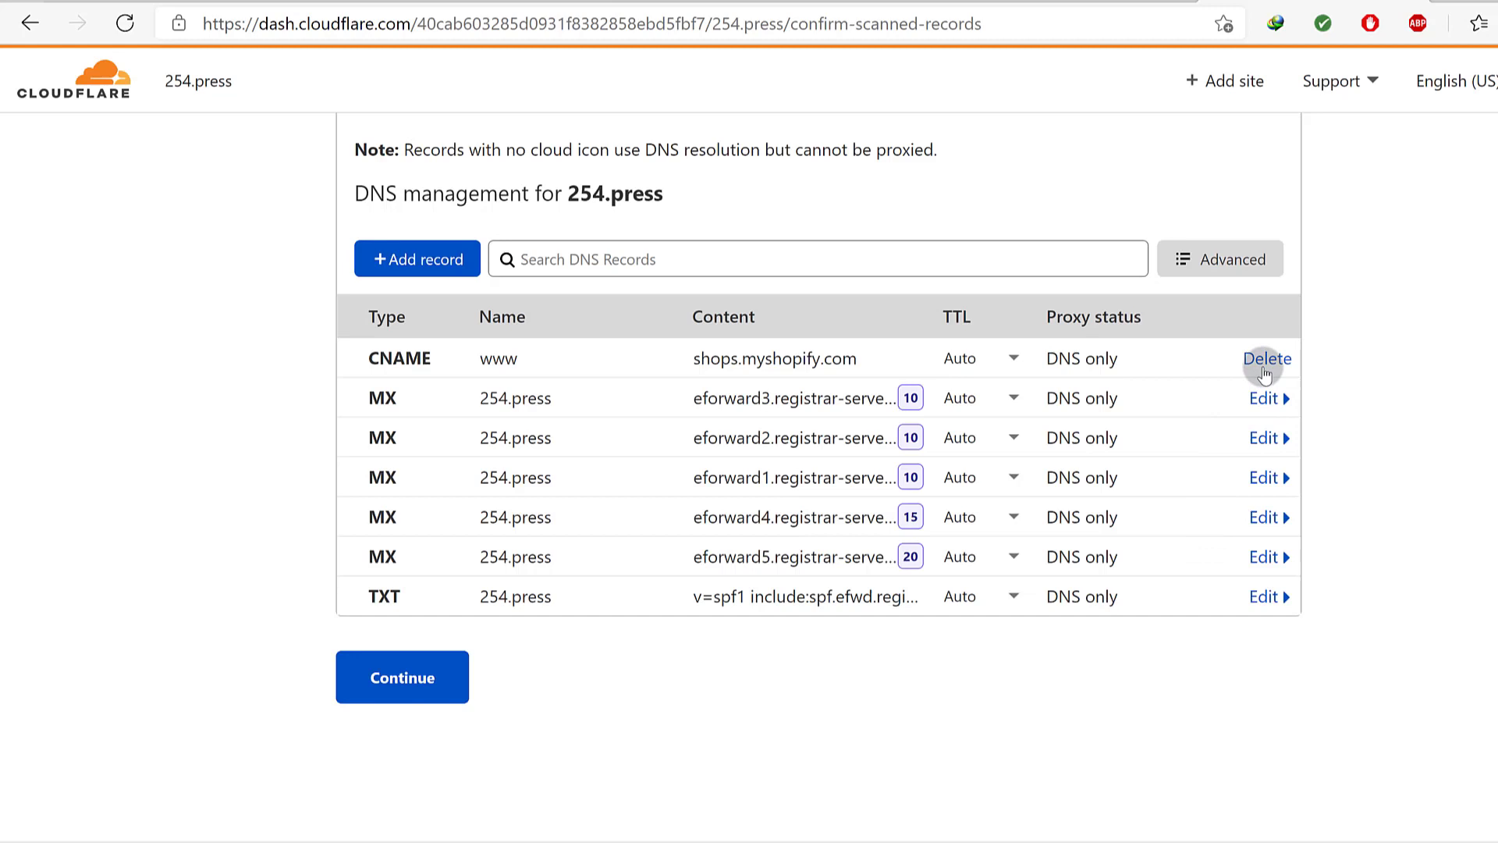
left_click(1260, 358)
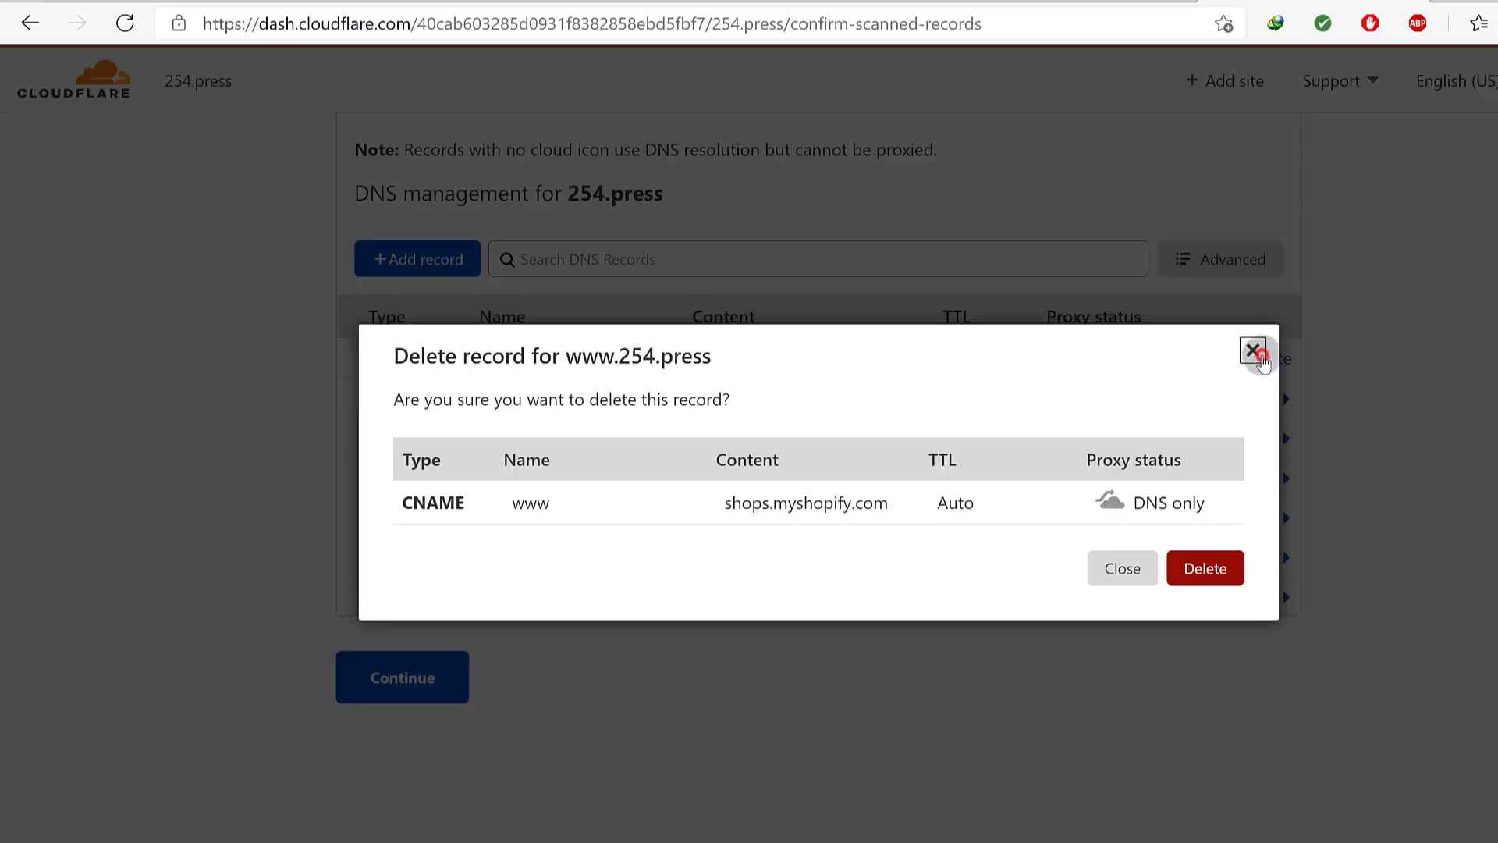
left_click(1197, 569)
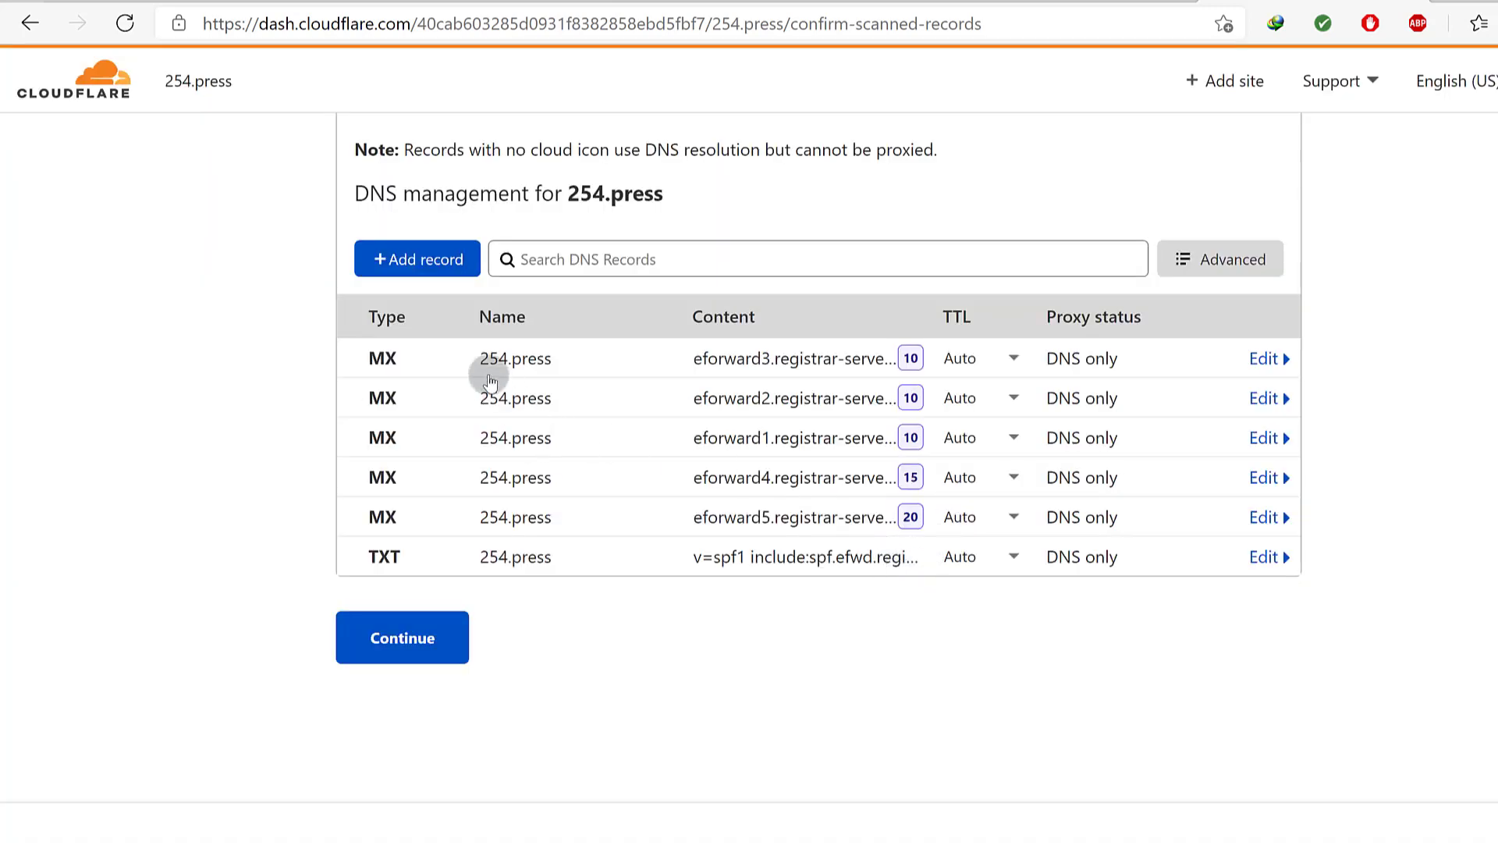
Delete the MX record for eforward3.registrar-servers.com from the 254.press DNS records.
left_click(1286, 360)
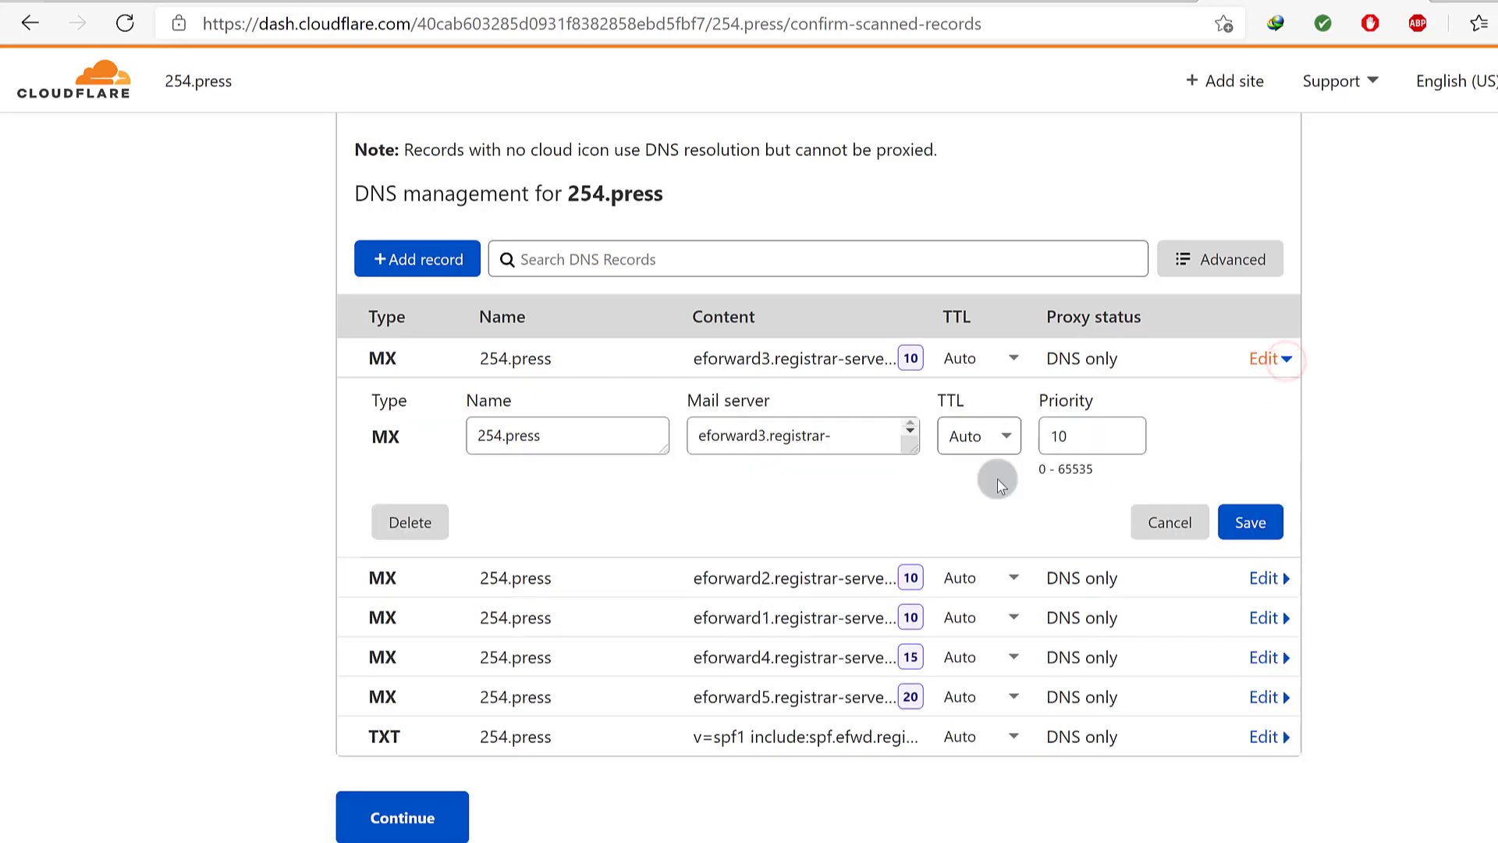
left_click(398, 521)
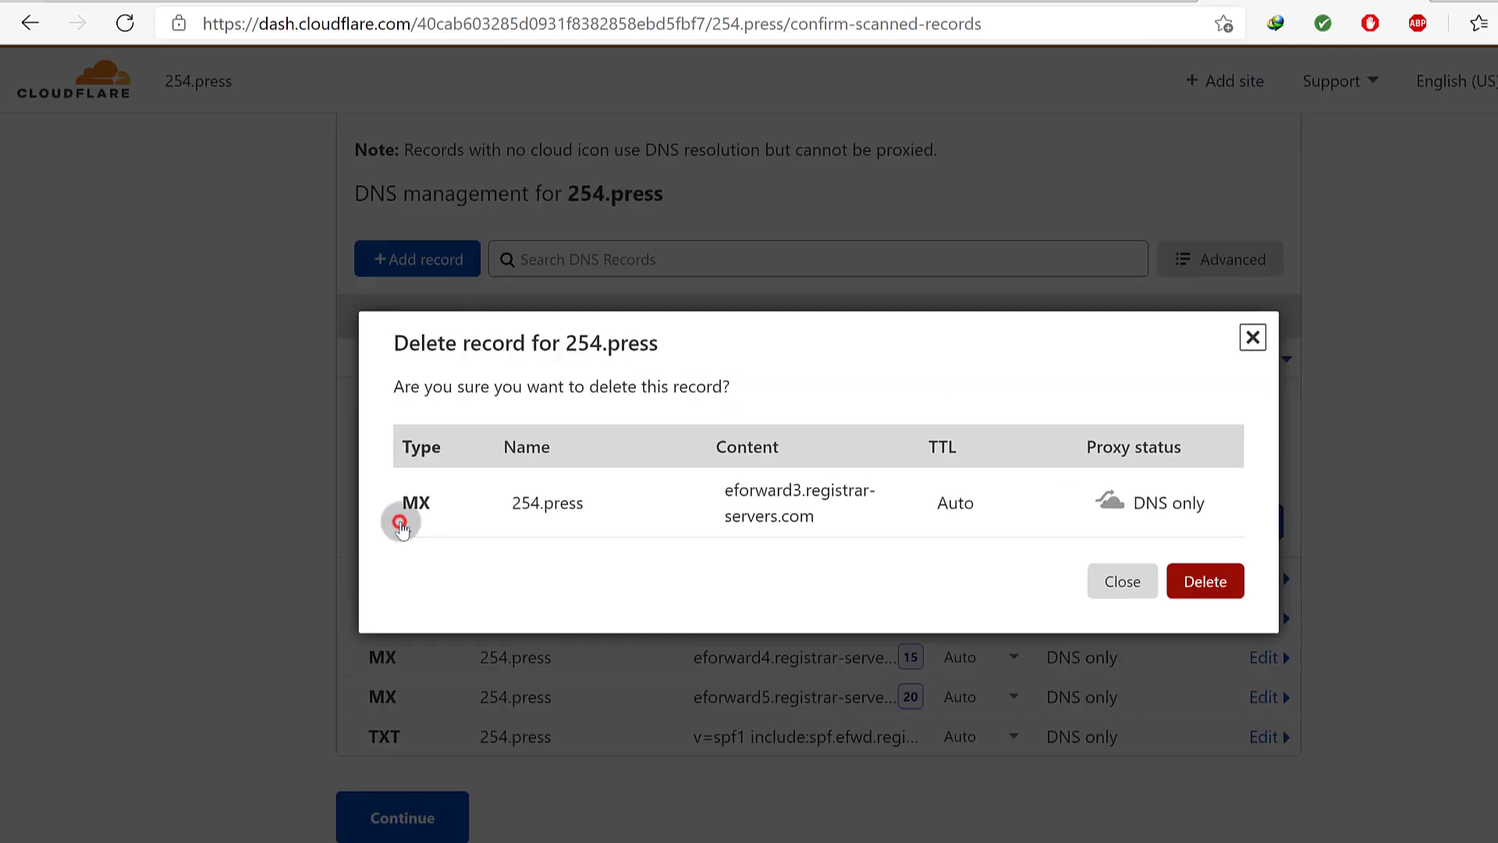
left_click(1205, 584)
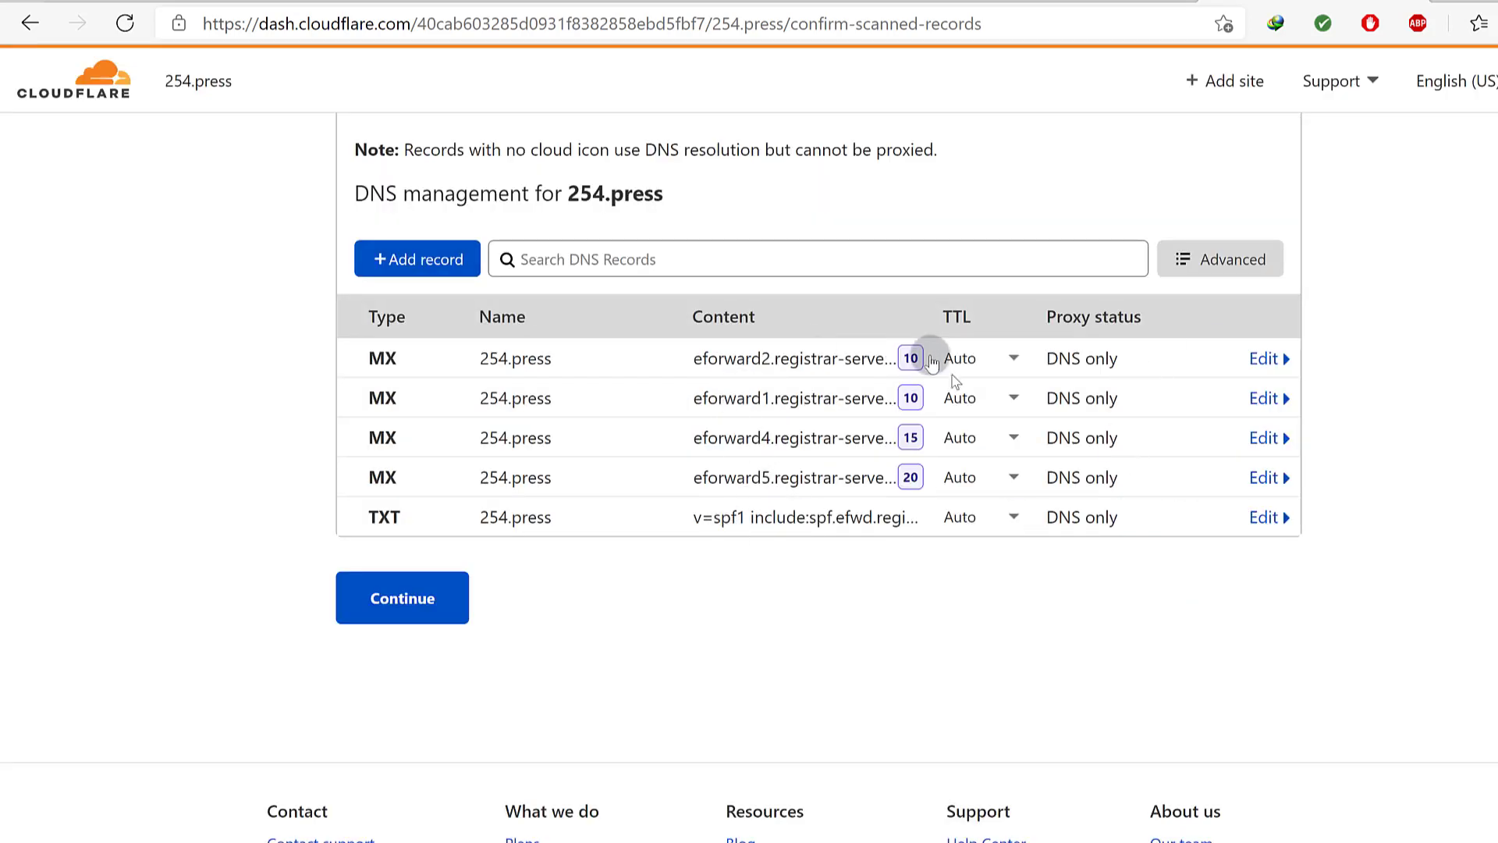
Continue to the nameserver change instructions and copy the first Cloudflare nameserver, guss.ns.cloudflare.com.
left_click(416, 608)
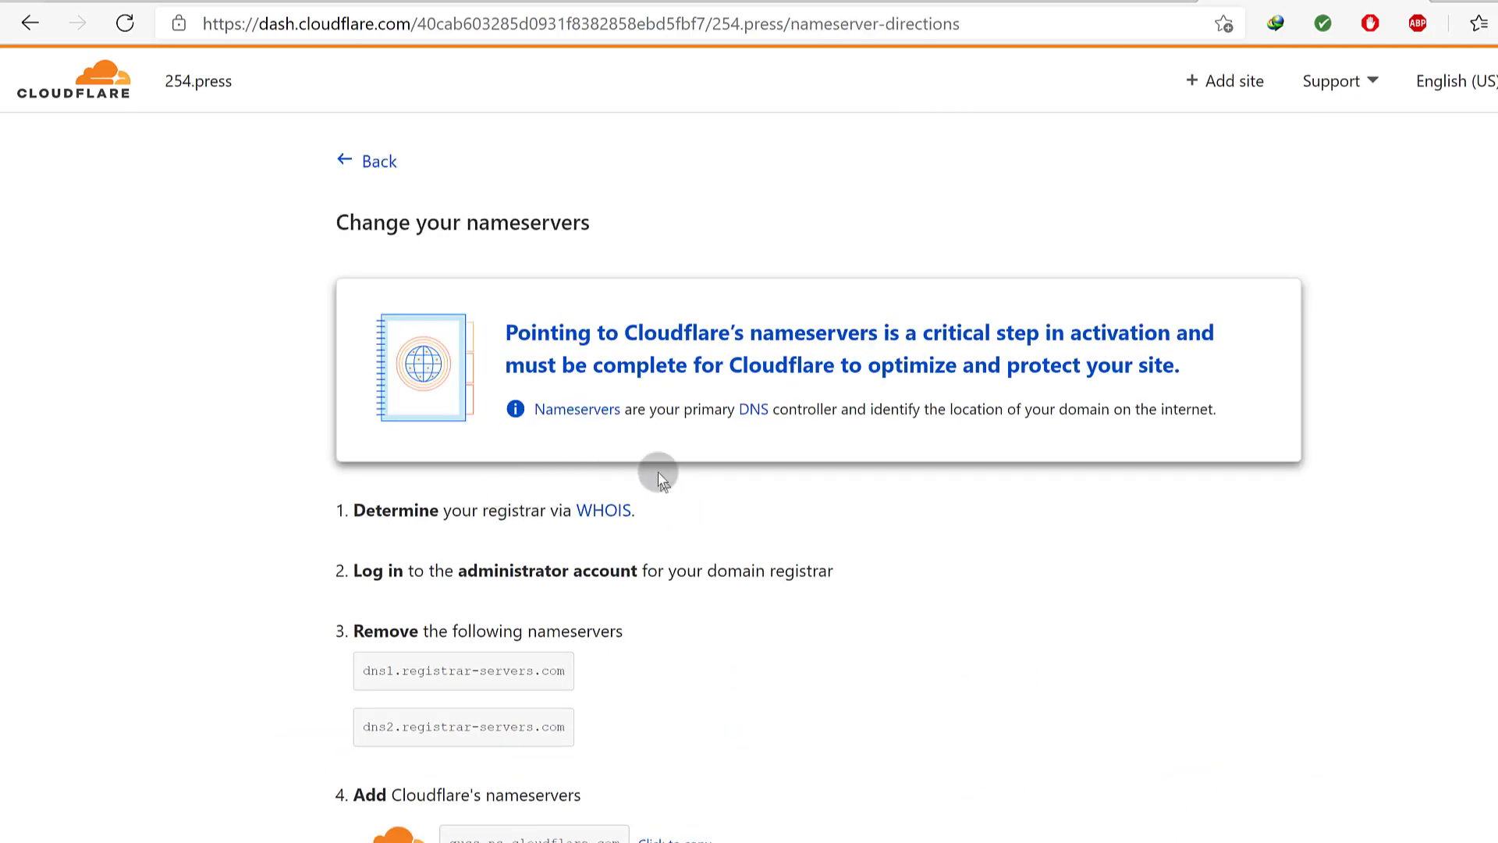
scroll(738, 495, "down", 2)
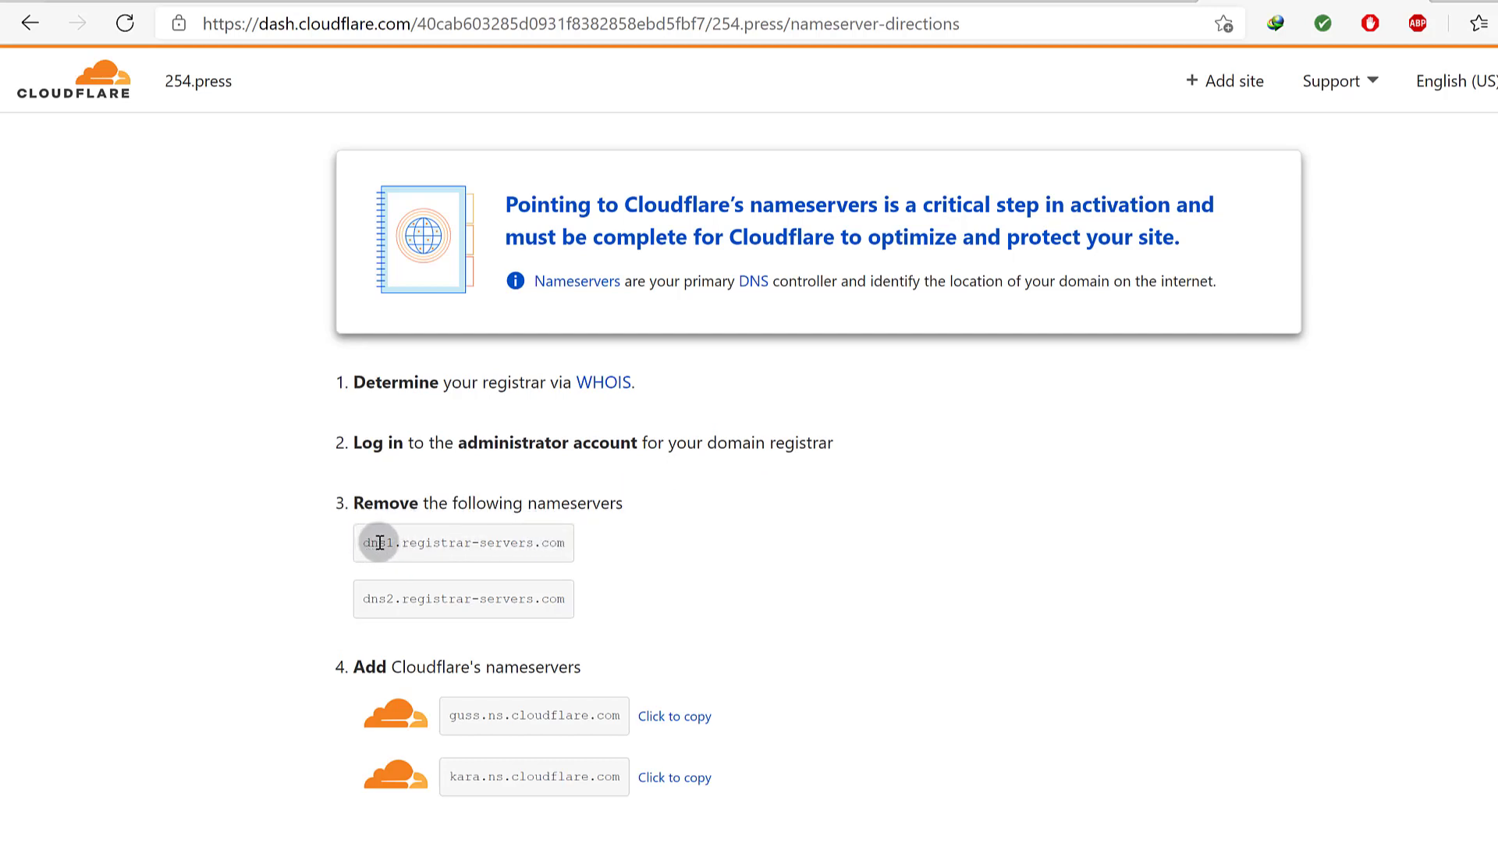
scroll(193, 359, "up", 2)
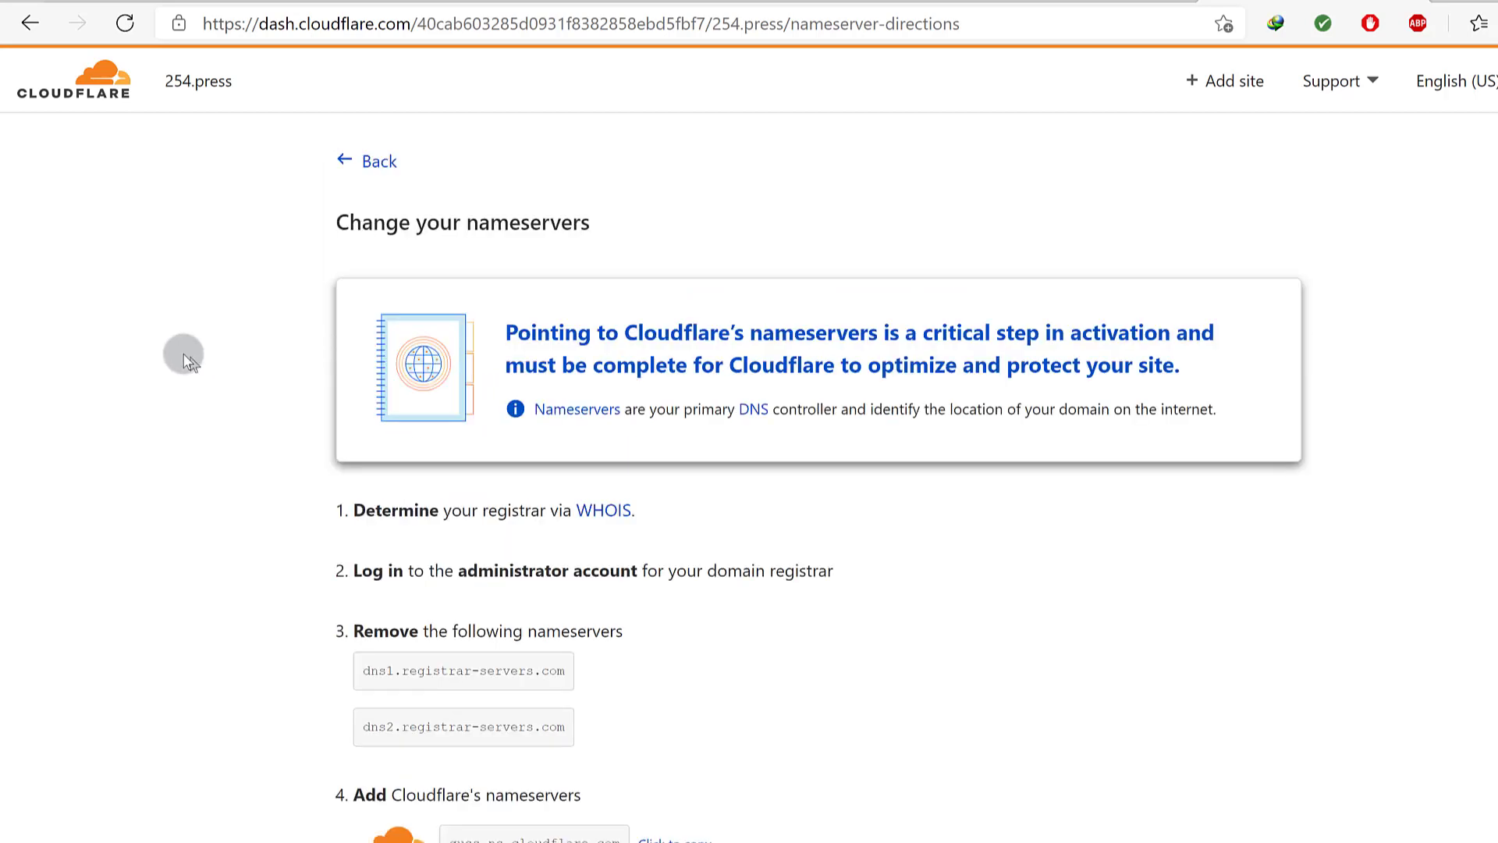
scroll(243, 498, "down", 6)
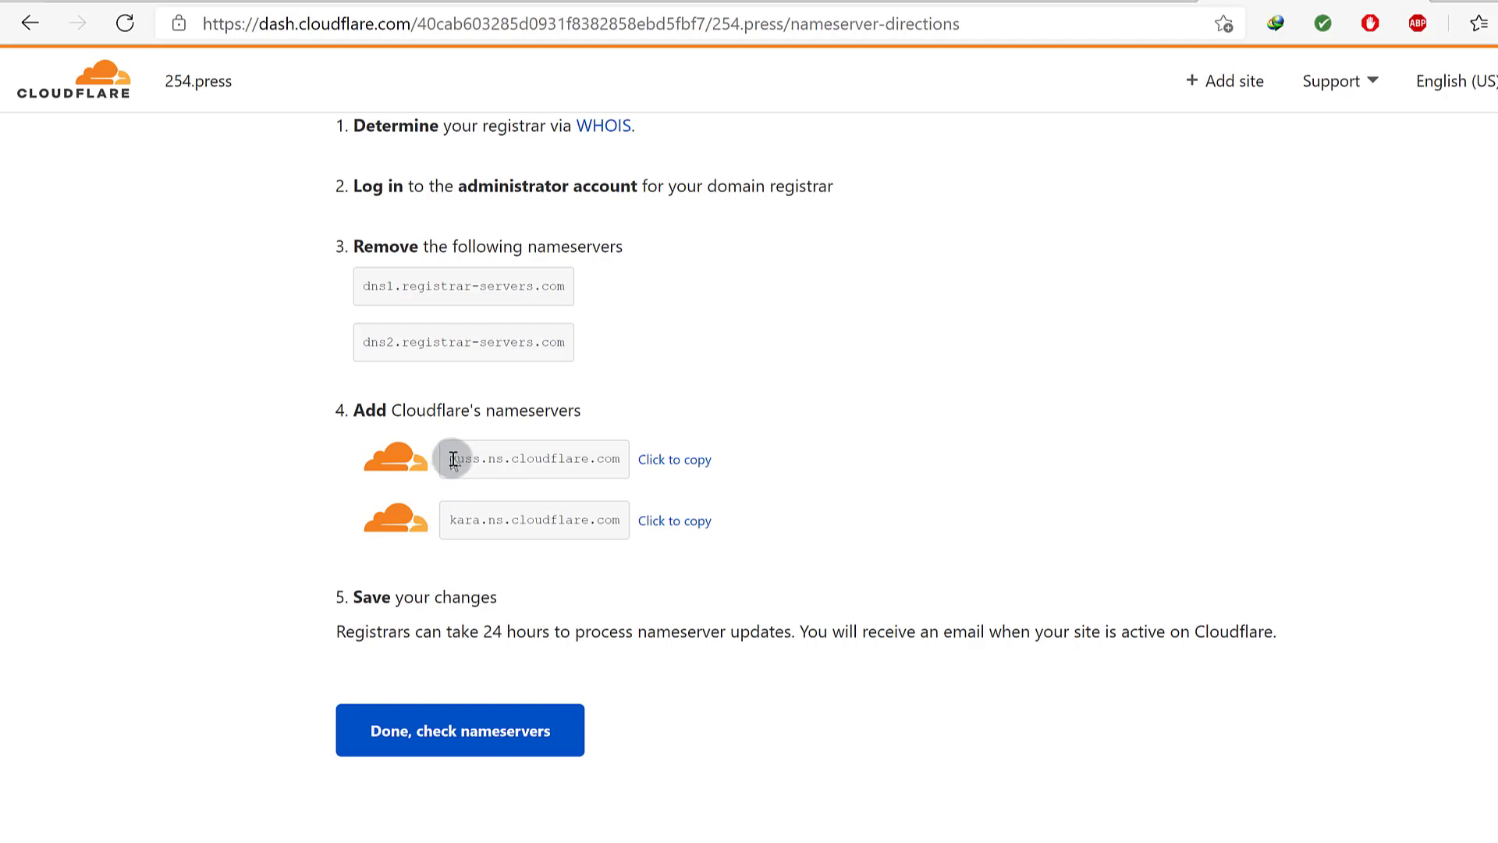
left_click_drag(450, 460, 626, 462)
right_click(609, 461)
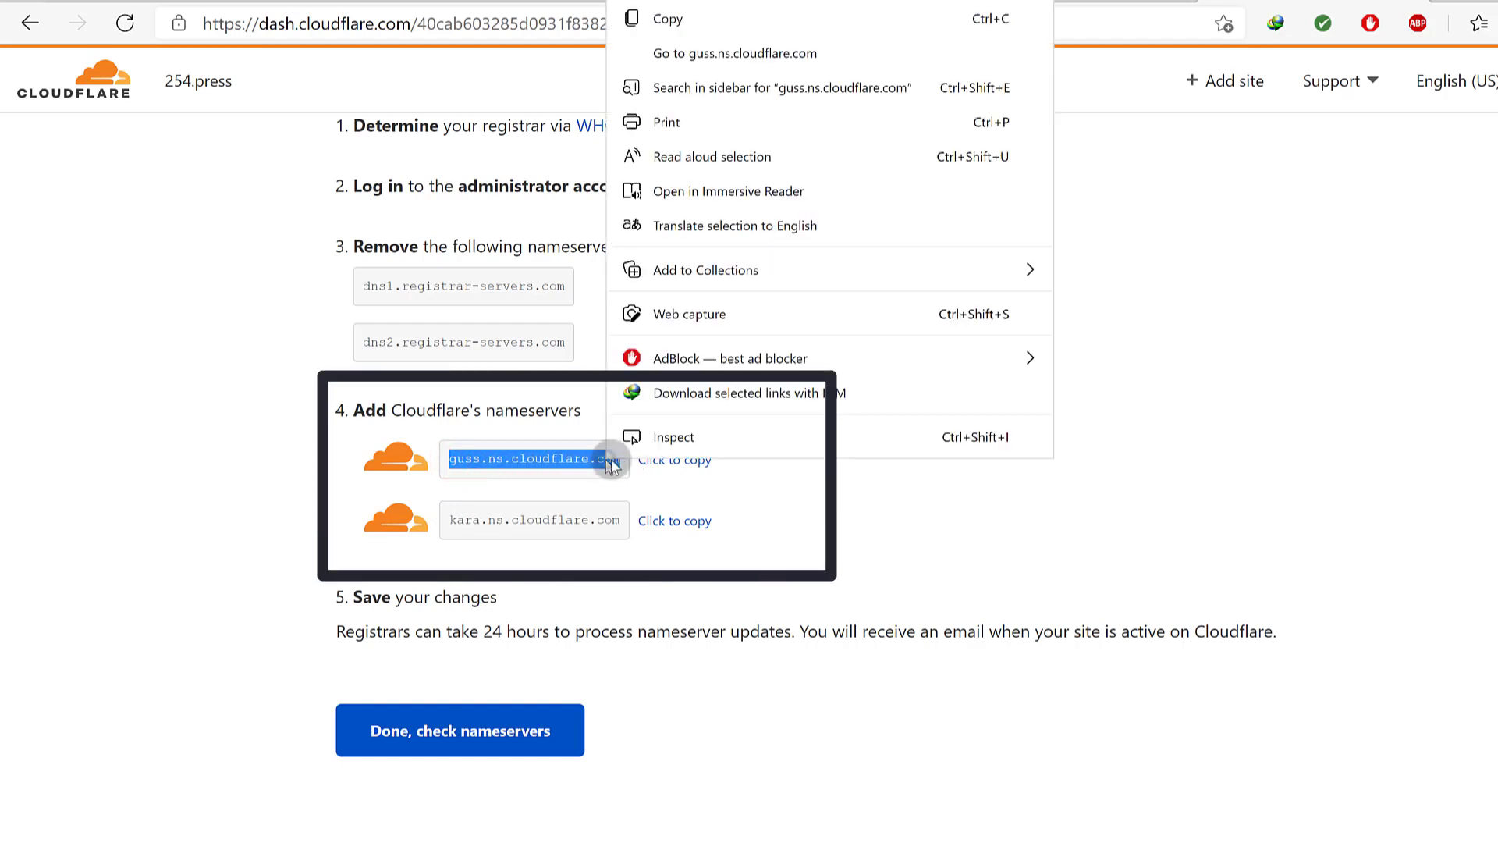
left_click(671, 19)
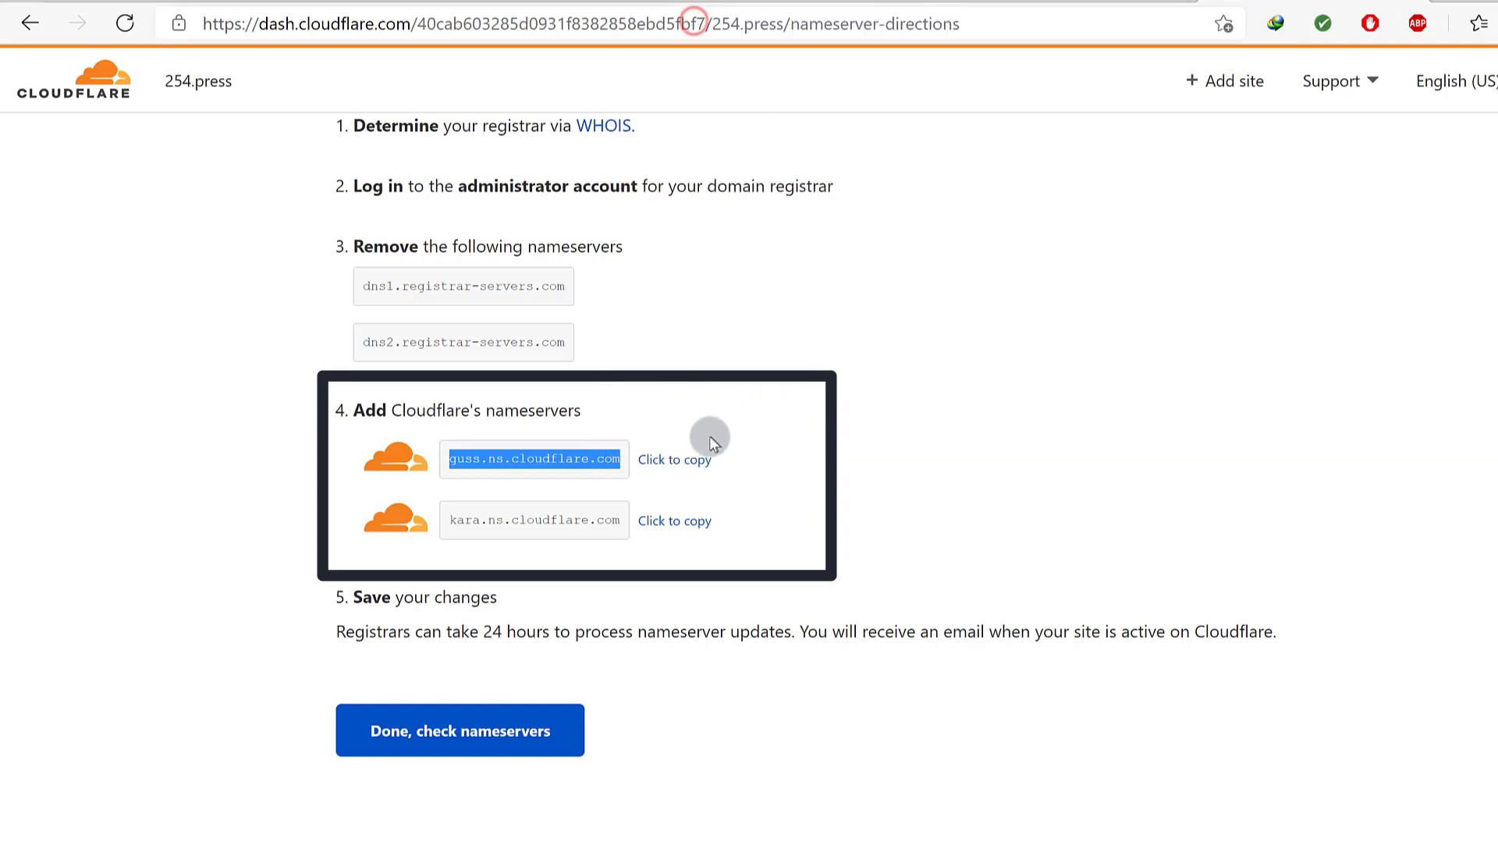
left_click(676, 459)
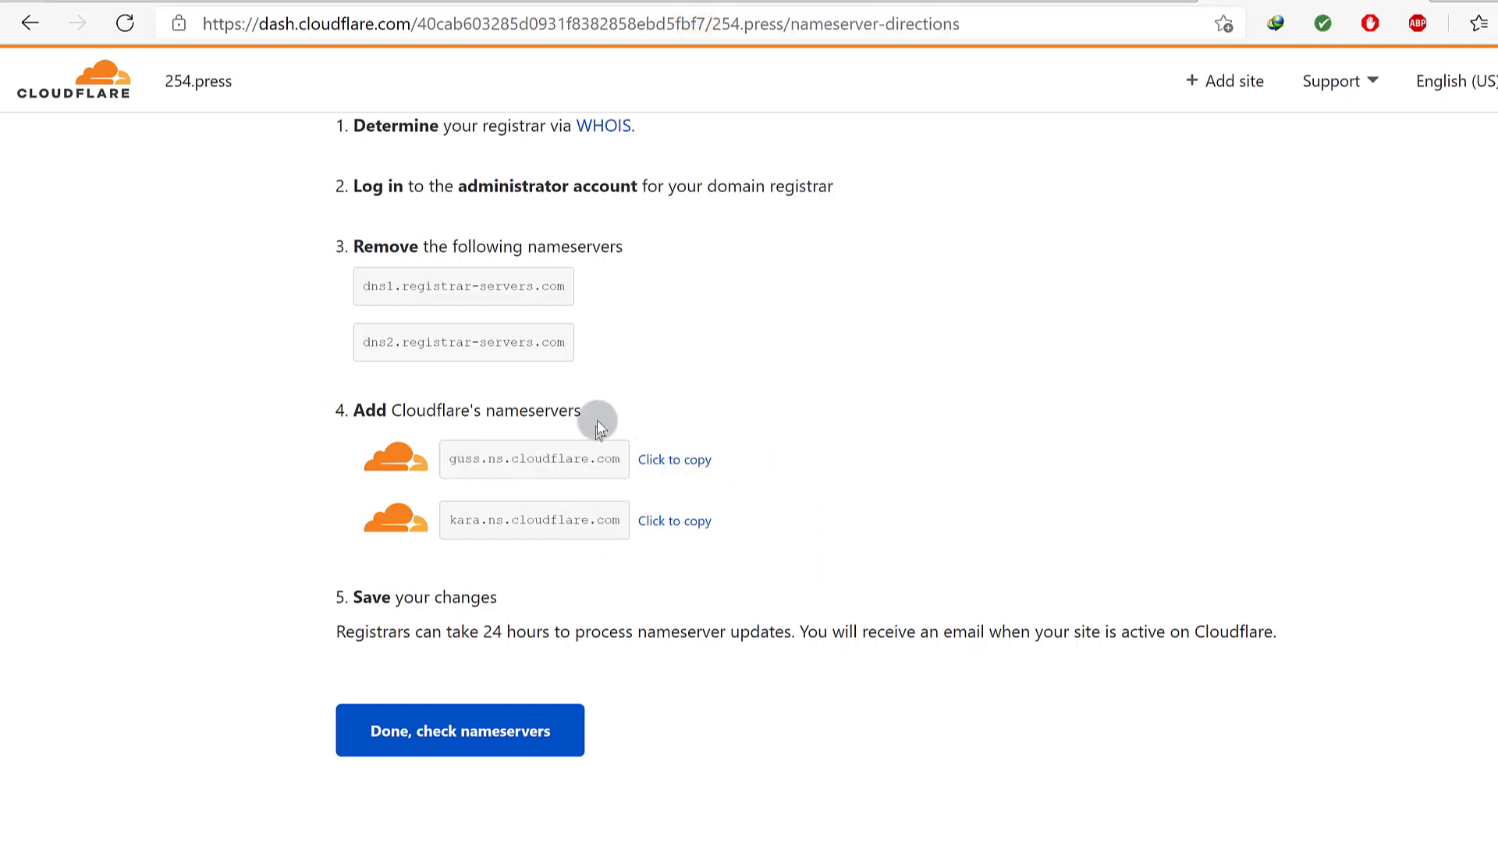
Switch to the Namecheap page for 254.press, set its nameservers to Custom DNS and paste guss.ns.cloudflare.com as Nameserver 1.
left_click(1054, 2)
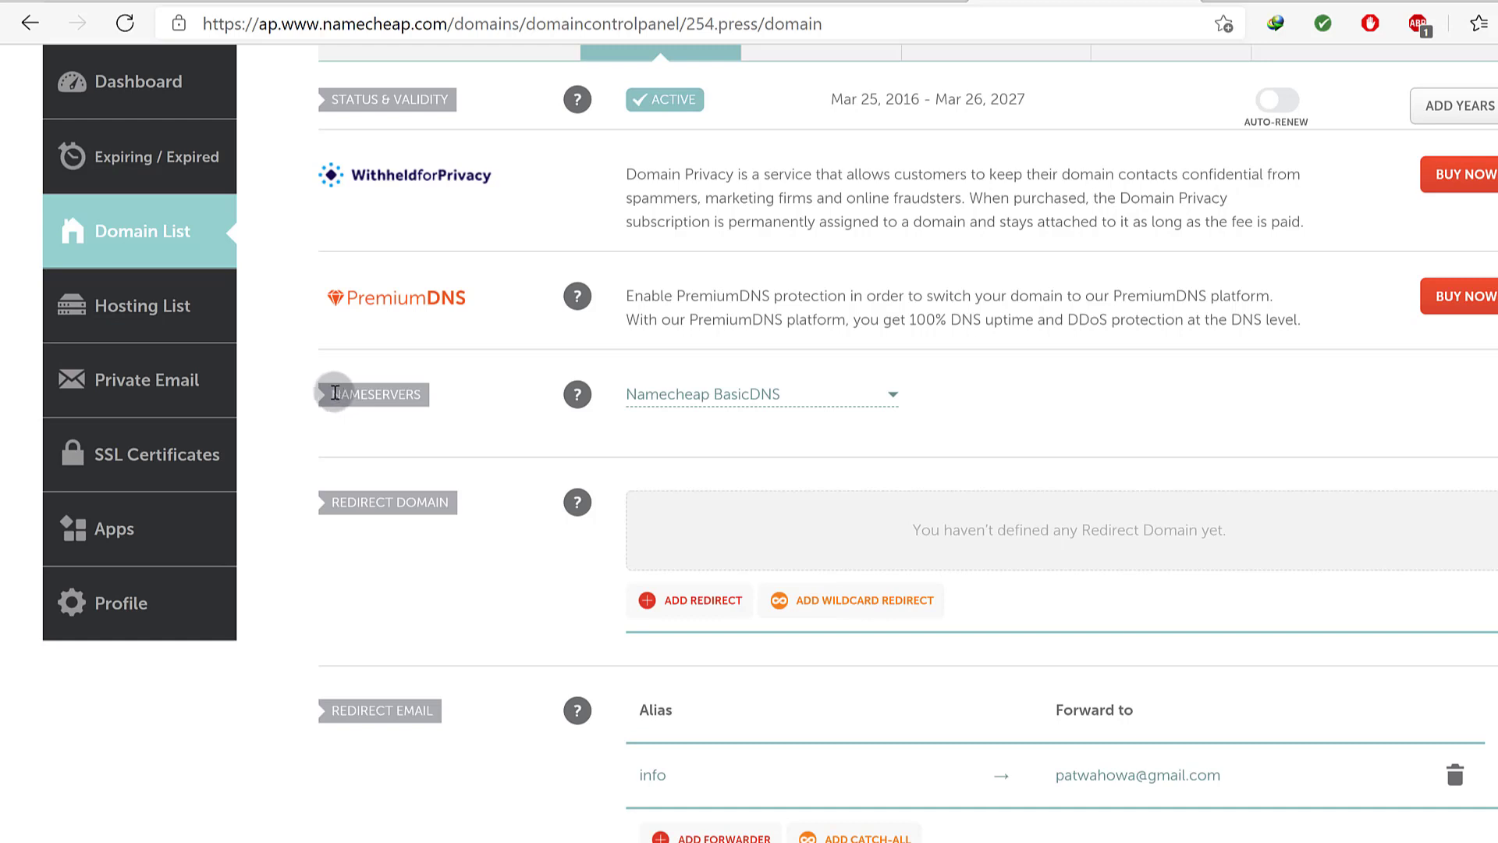
left_click_drag(334, 392, 422, 394)
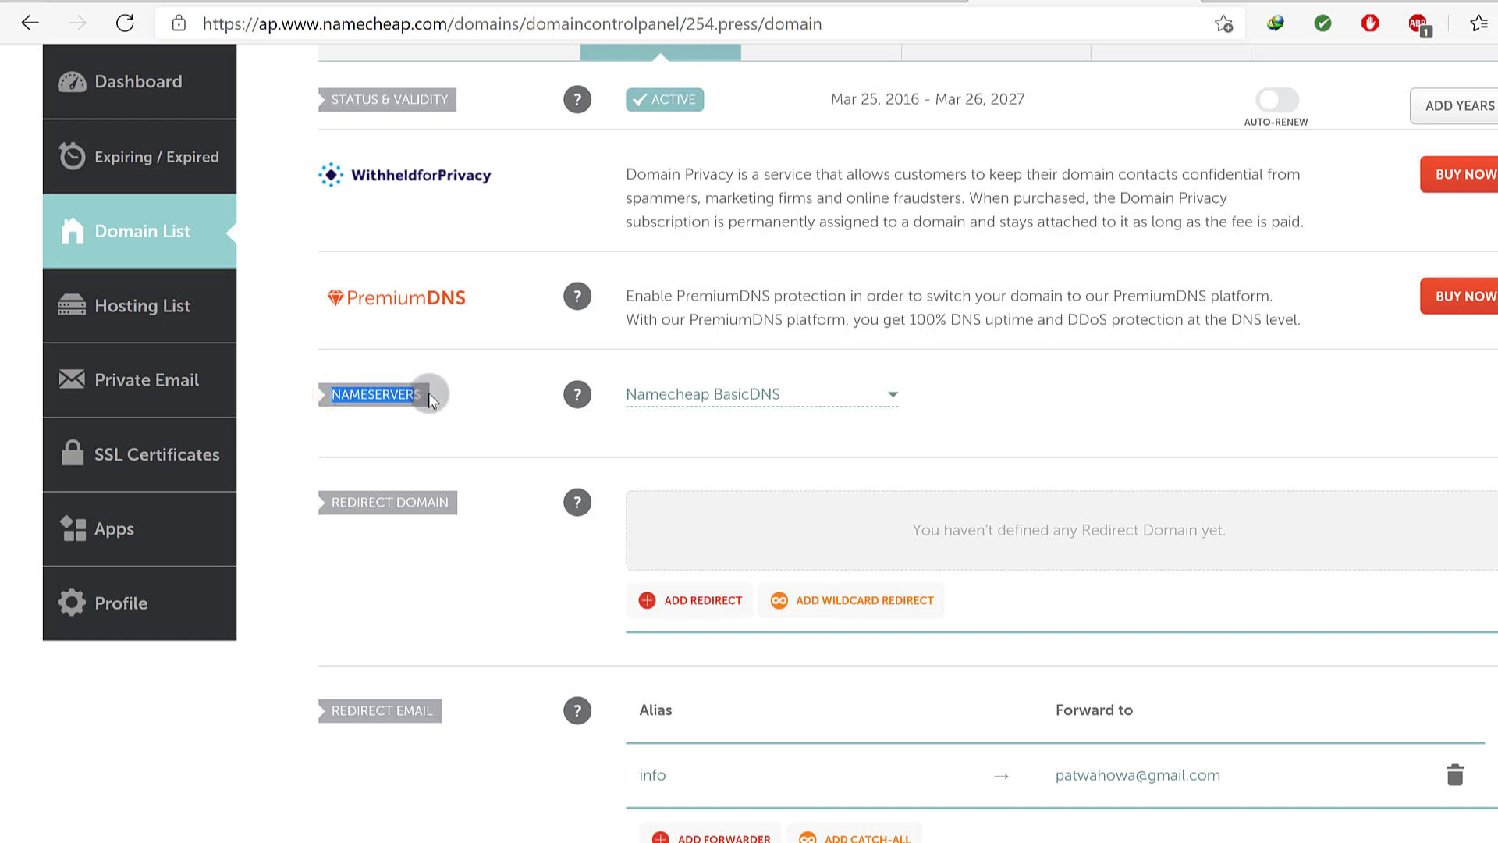
left_click(446, 403)
left_click(803, 396)
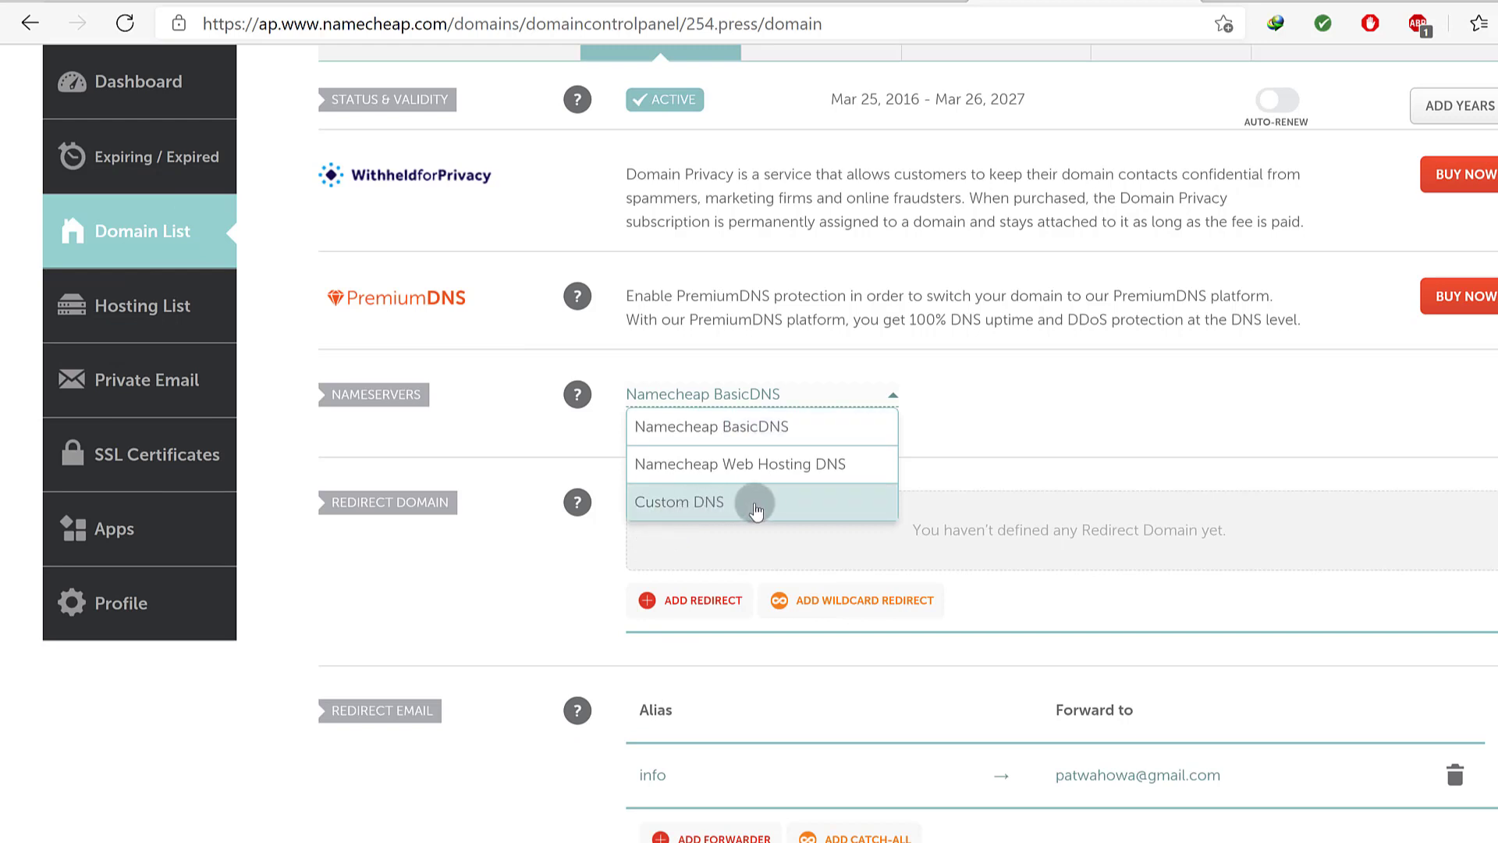
left_click(700, 508)
left_click(687, 446)
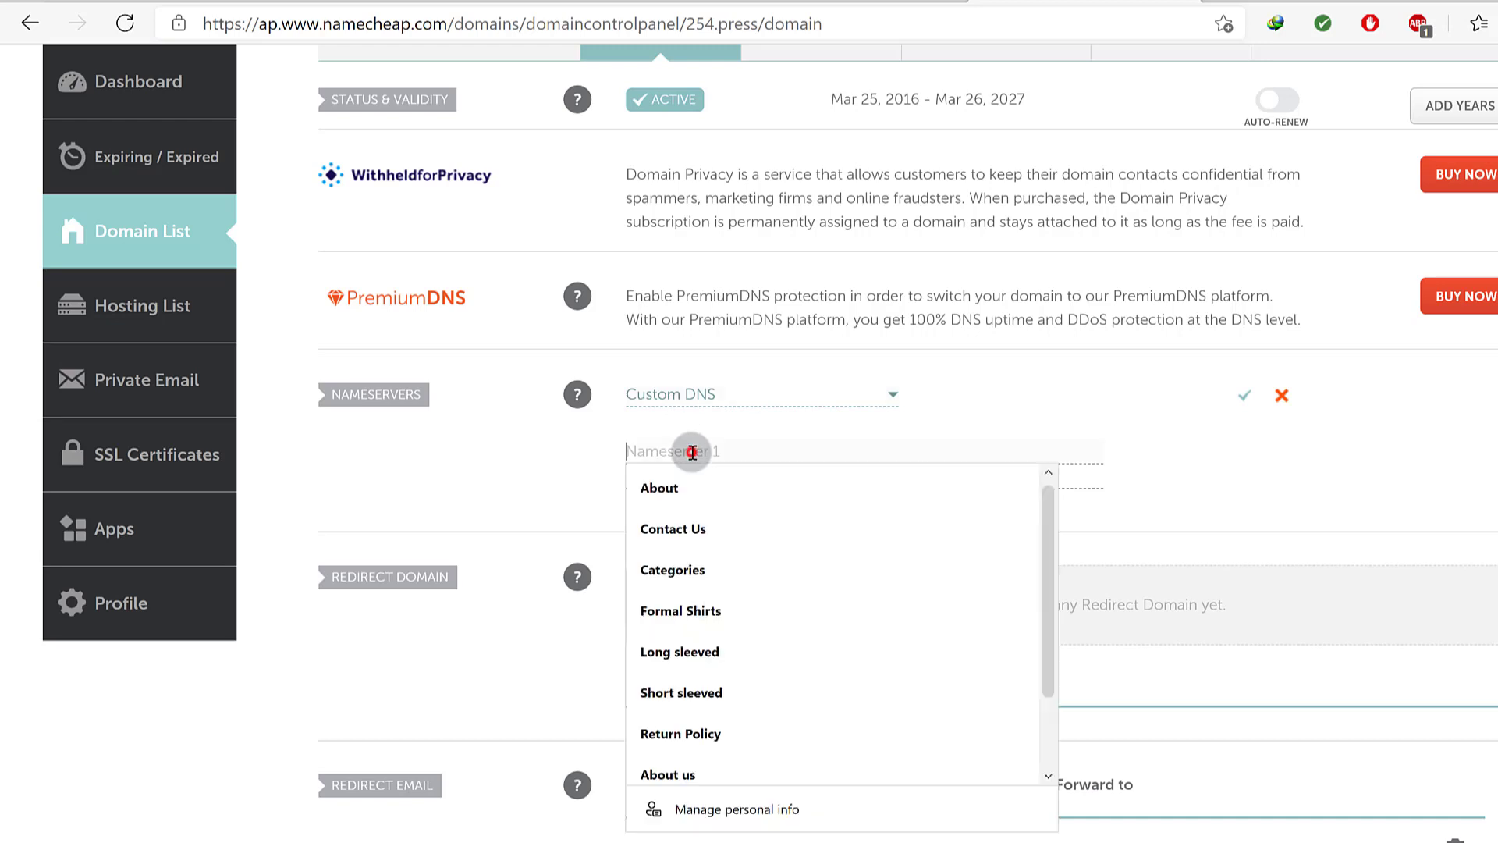
right_click(692, 453)
left_click(754, 518)
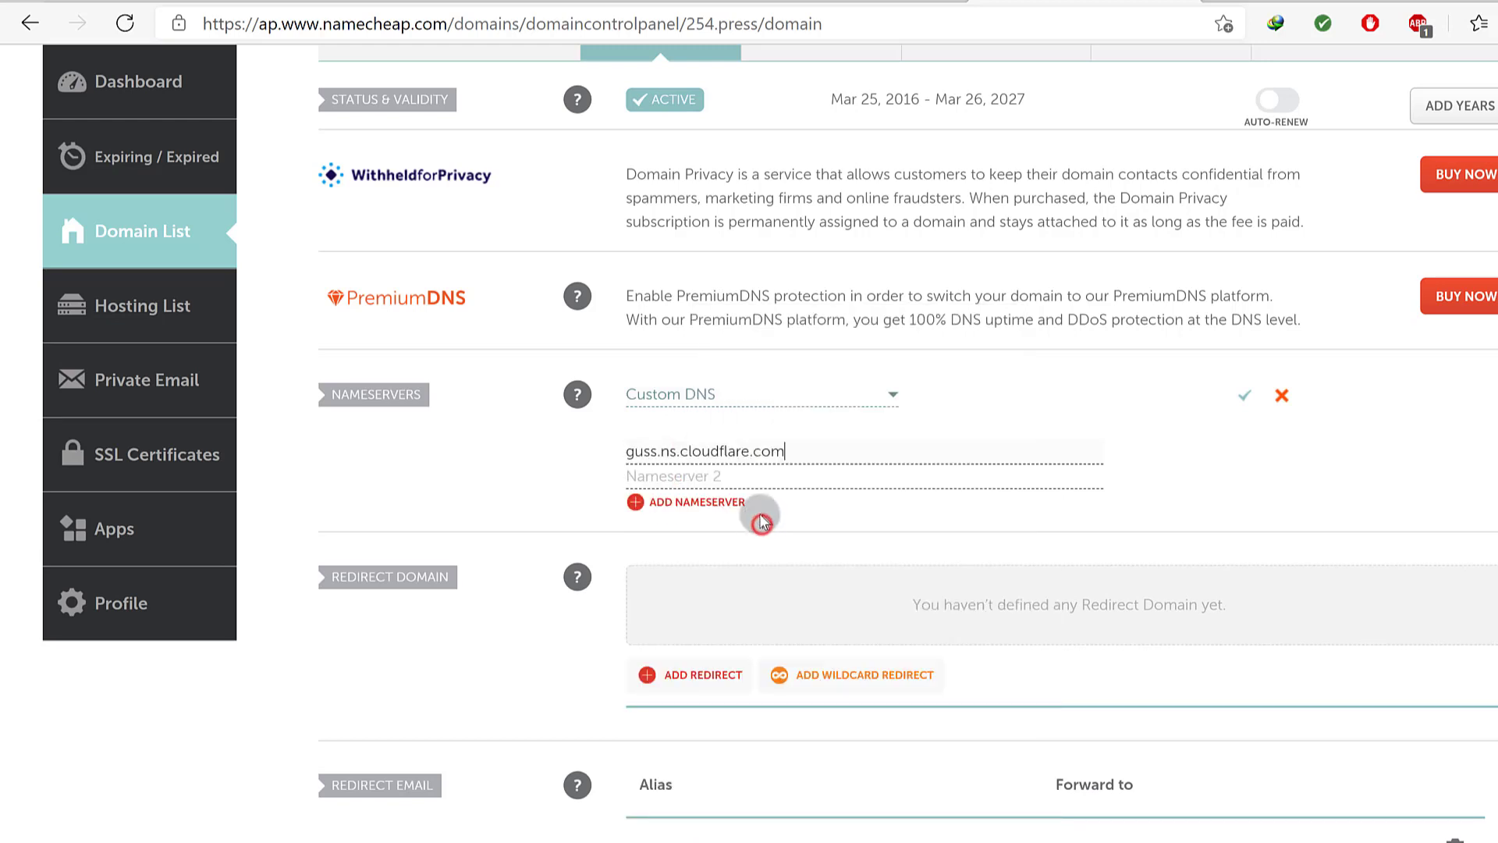
Copy kara.ns.cloudflare.com from Cloudflare into Nameserver 2 on Namecheap and save the custom nameservers.
left_click(1268, 14)
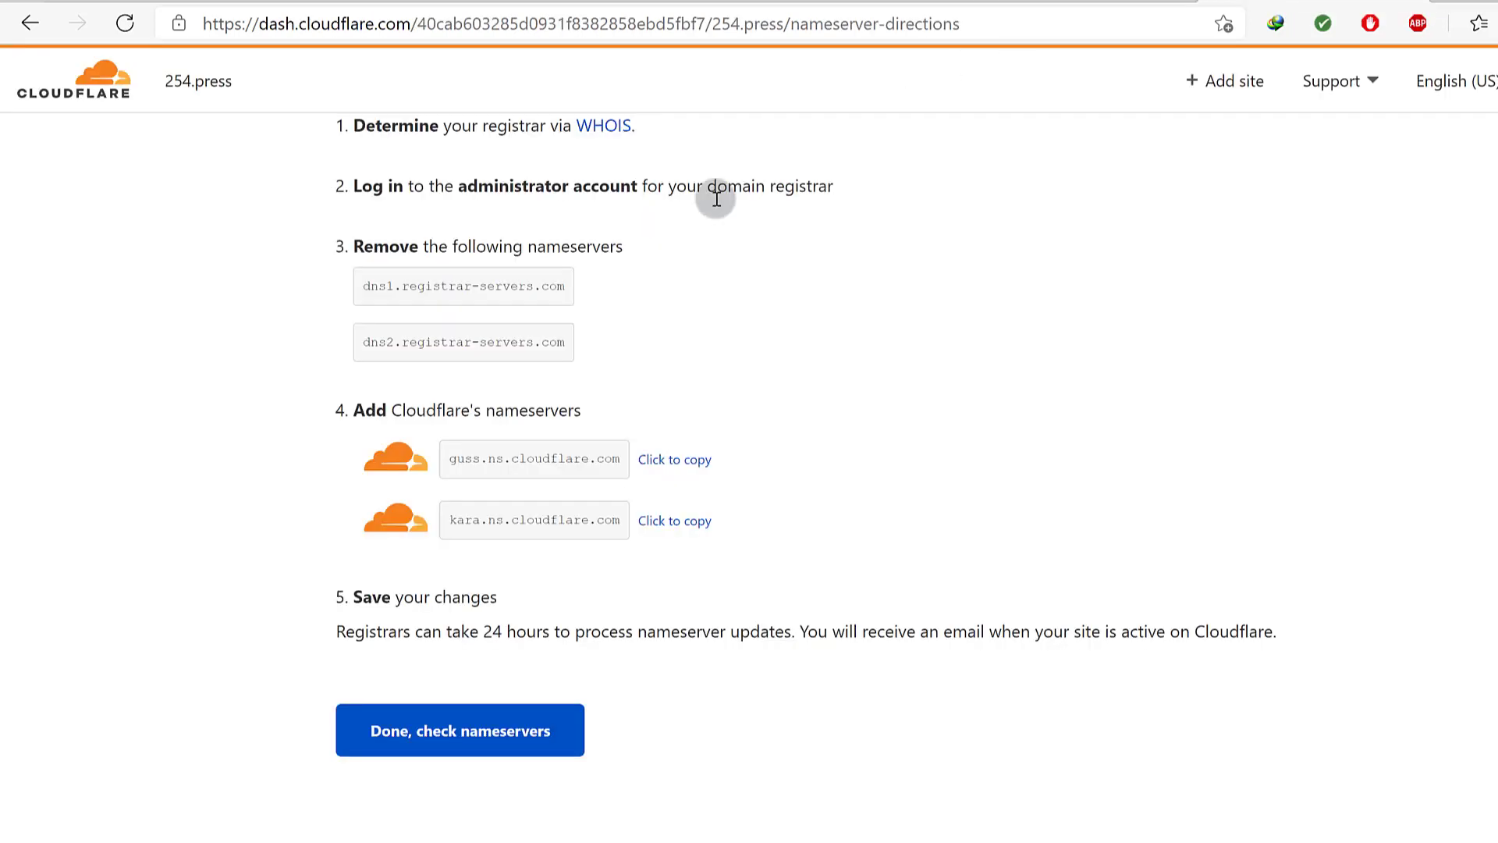
left_click(654, 520)
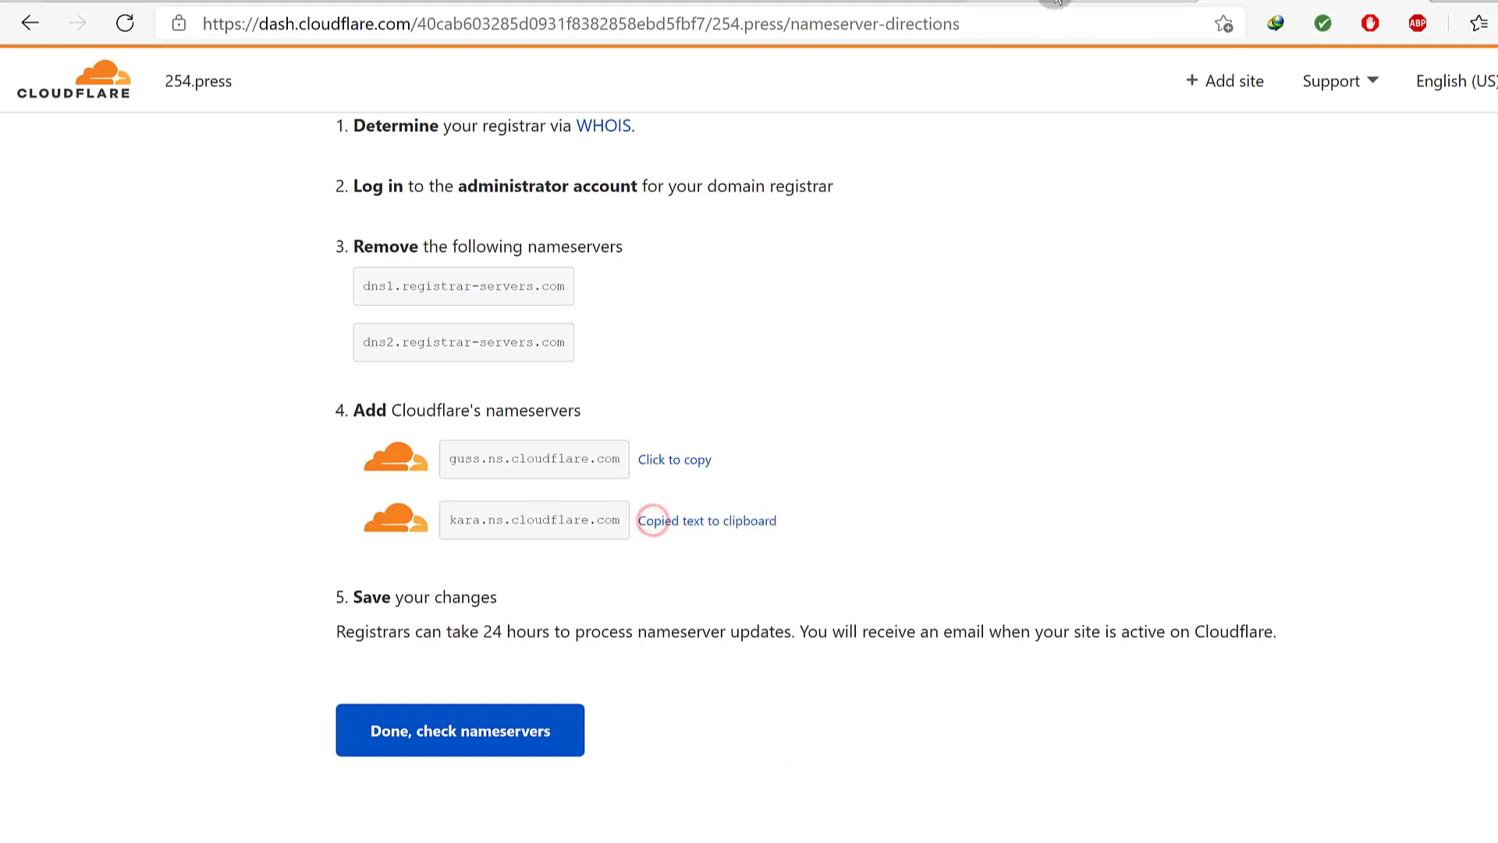
key("ctrl+Tab")
right_click(705, 478)
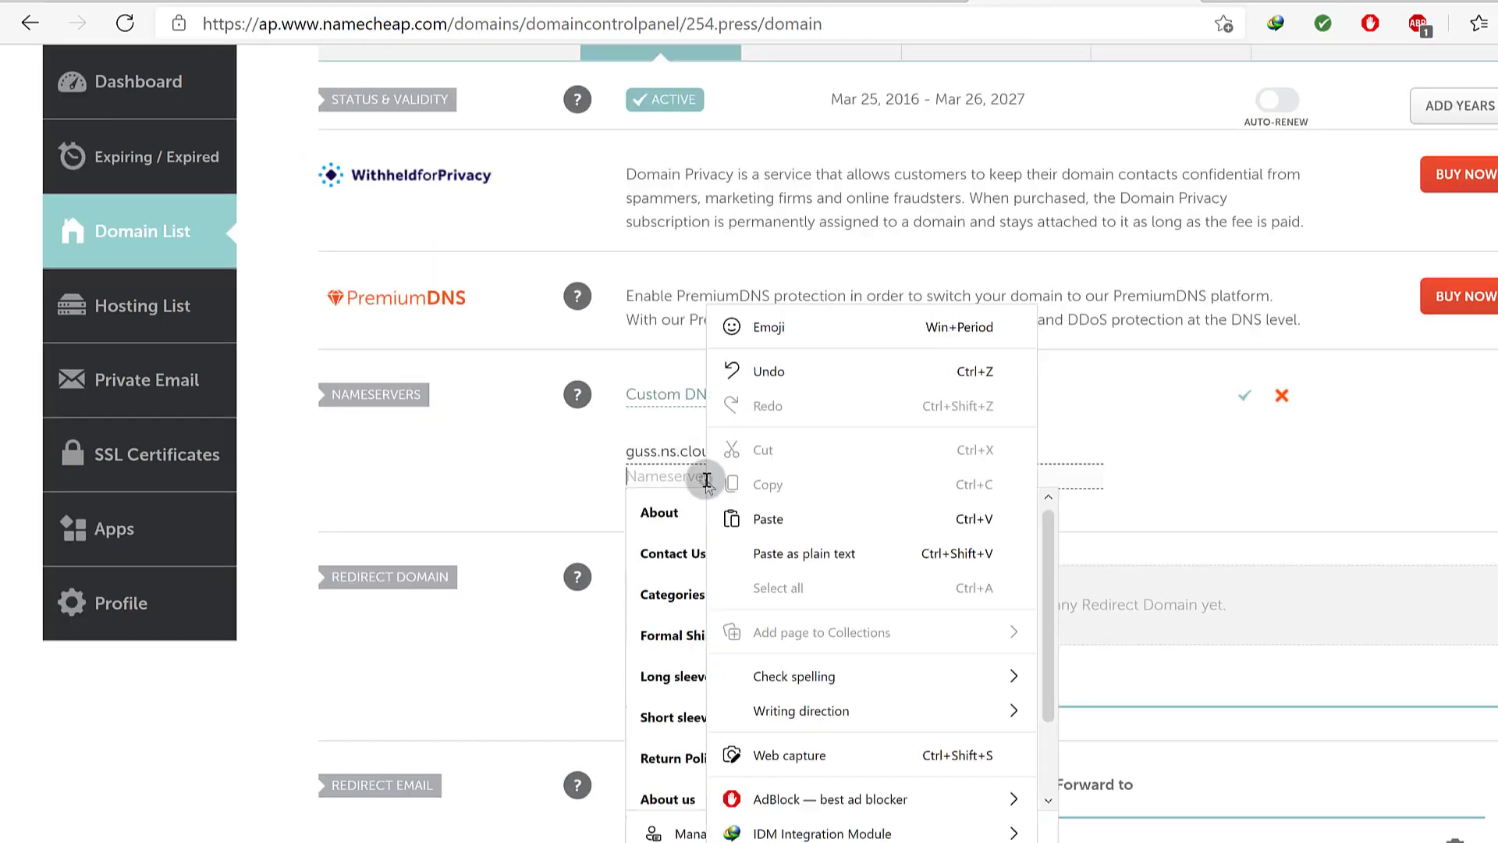
left_click(765, 519)
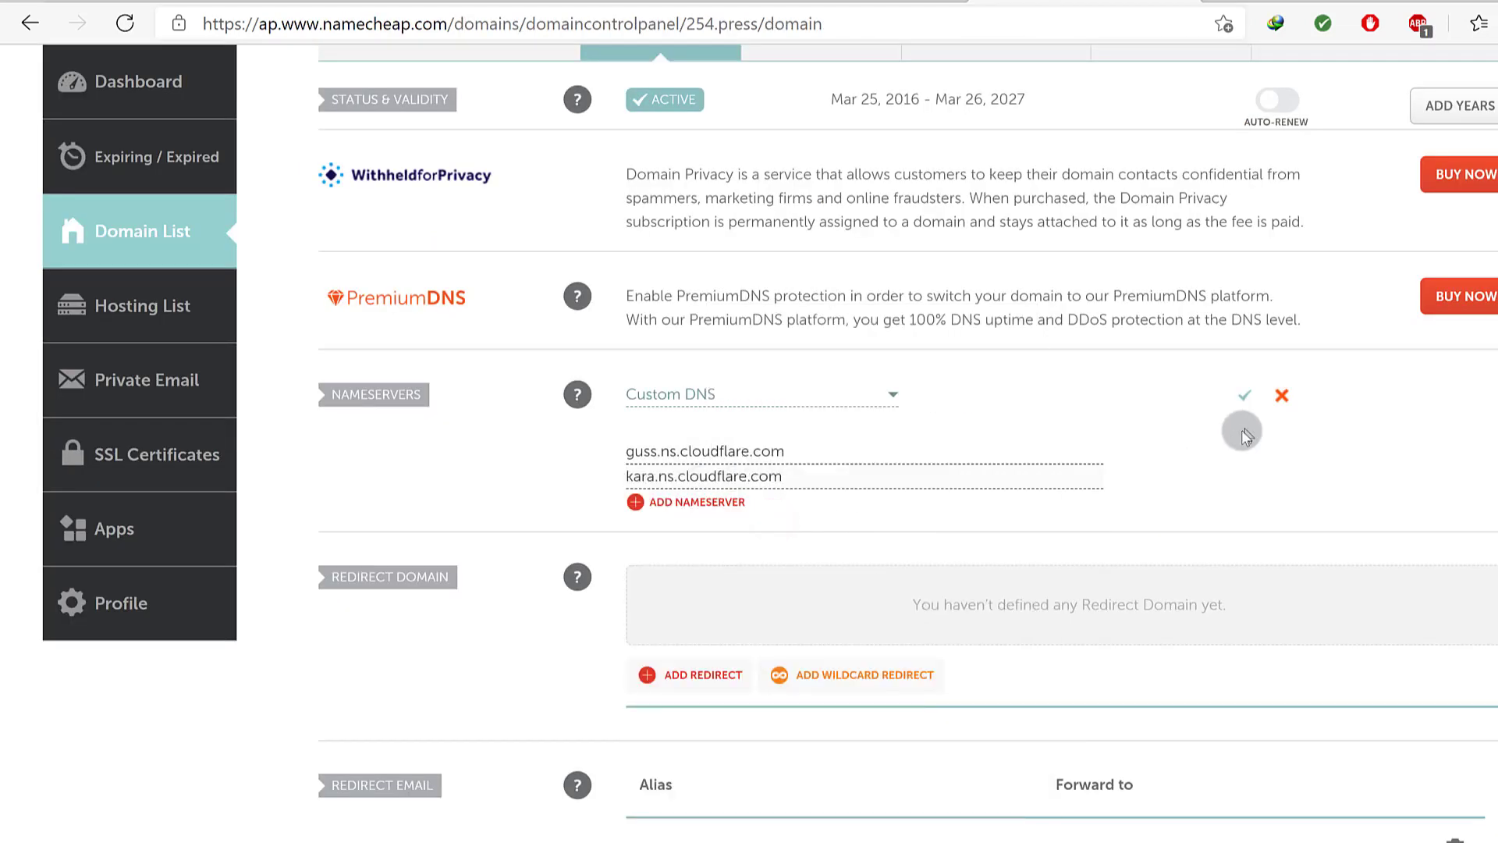
left_click(1245, 400)
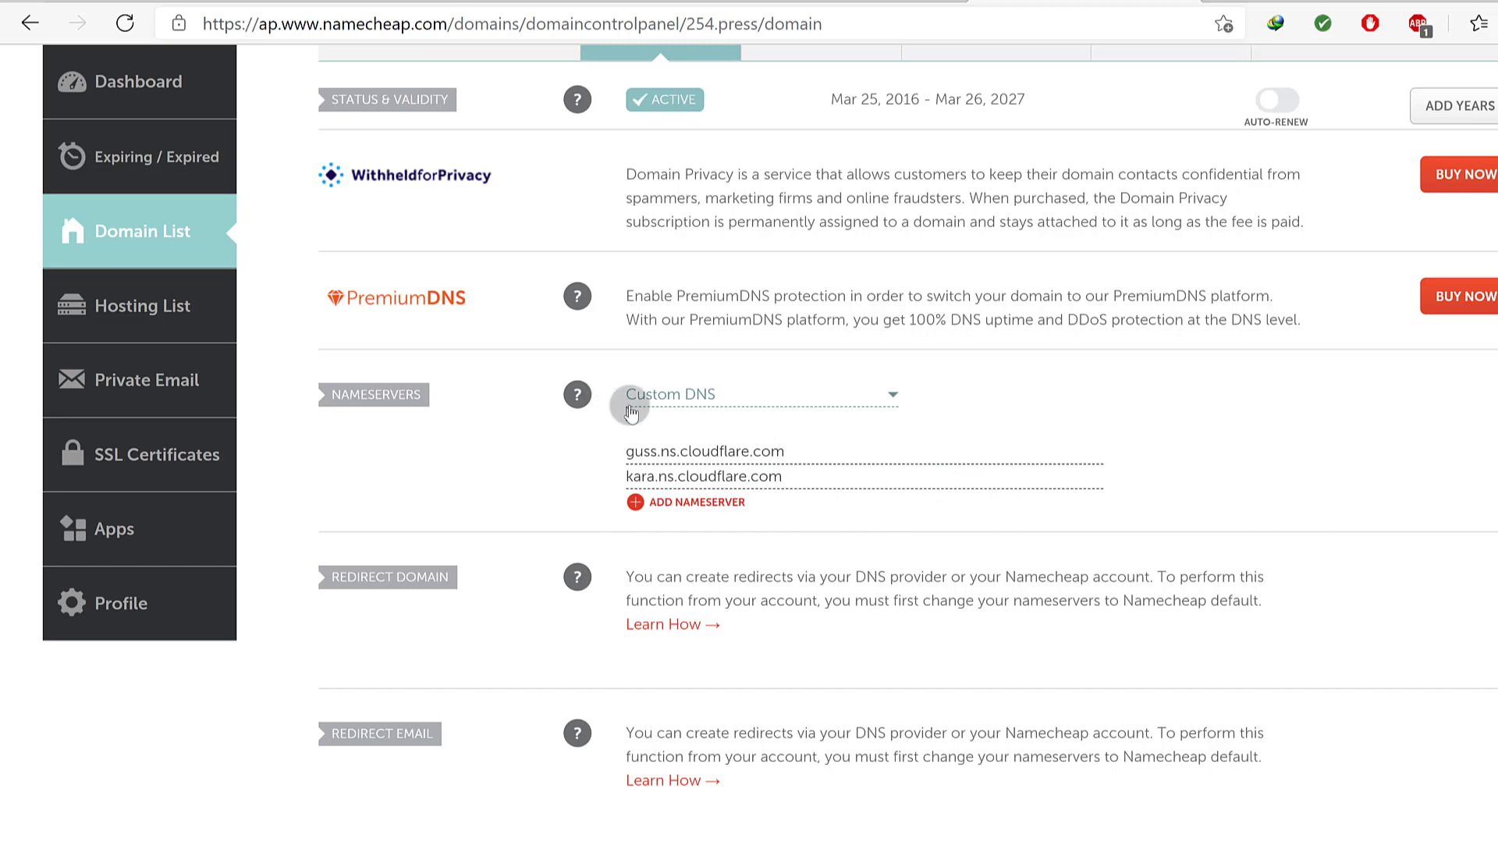
Return to Cloudflare, mark the nameserver change as done and postpone the Quick Start Guide.
key("ctrl+Tab")
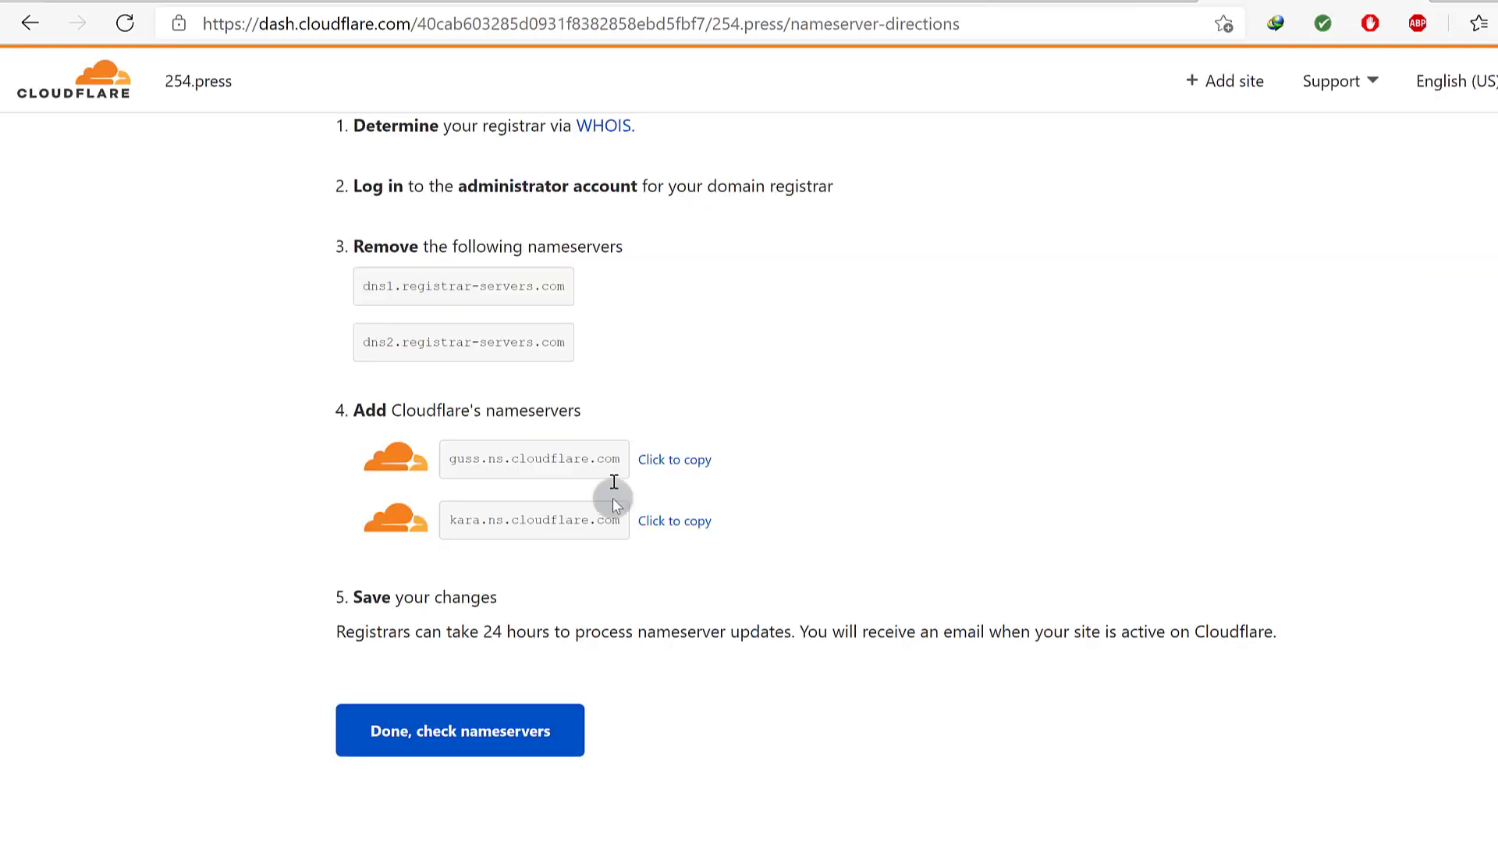
scroll(746, 550, "down", 2)
scroll(489, 620, "up", 2)
left_click_drag(424, 402, 621, 546)
left_click(626, 574)
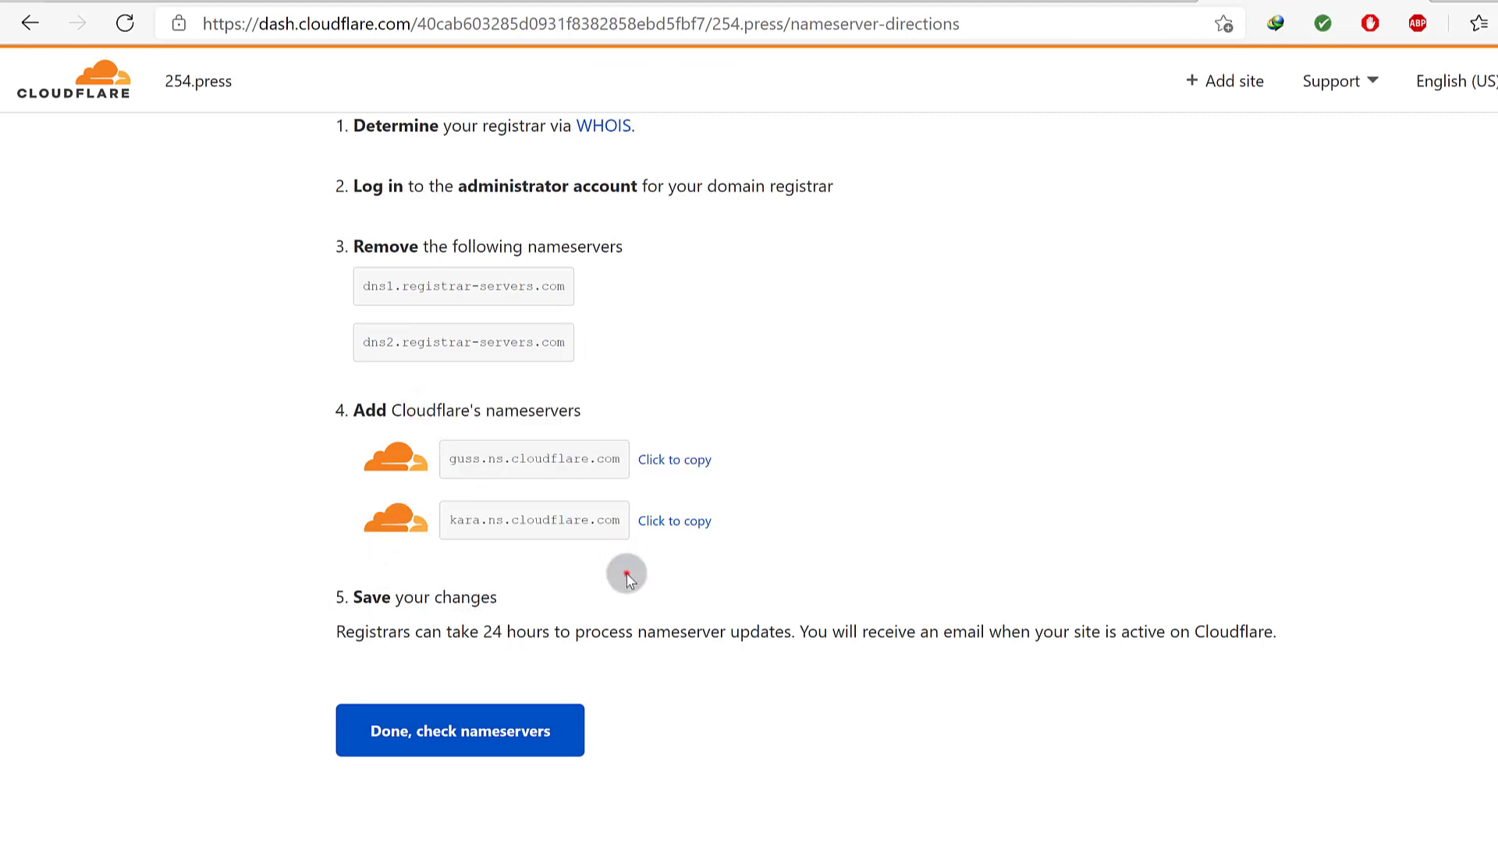
left_click(436, 738)
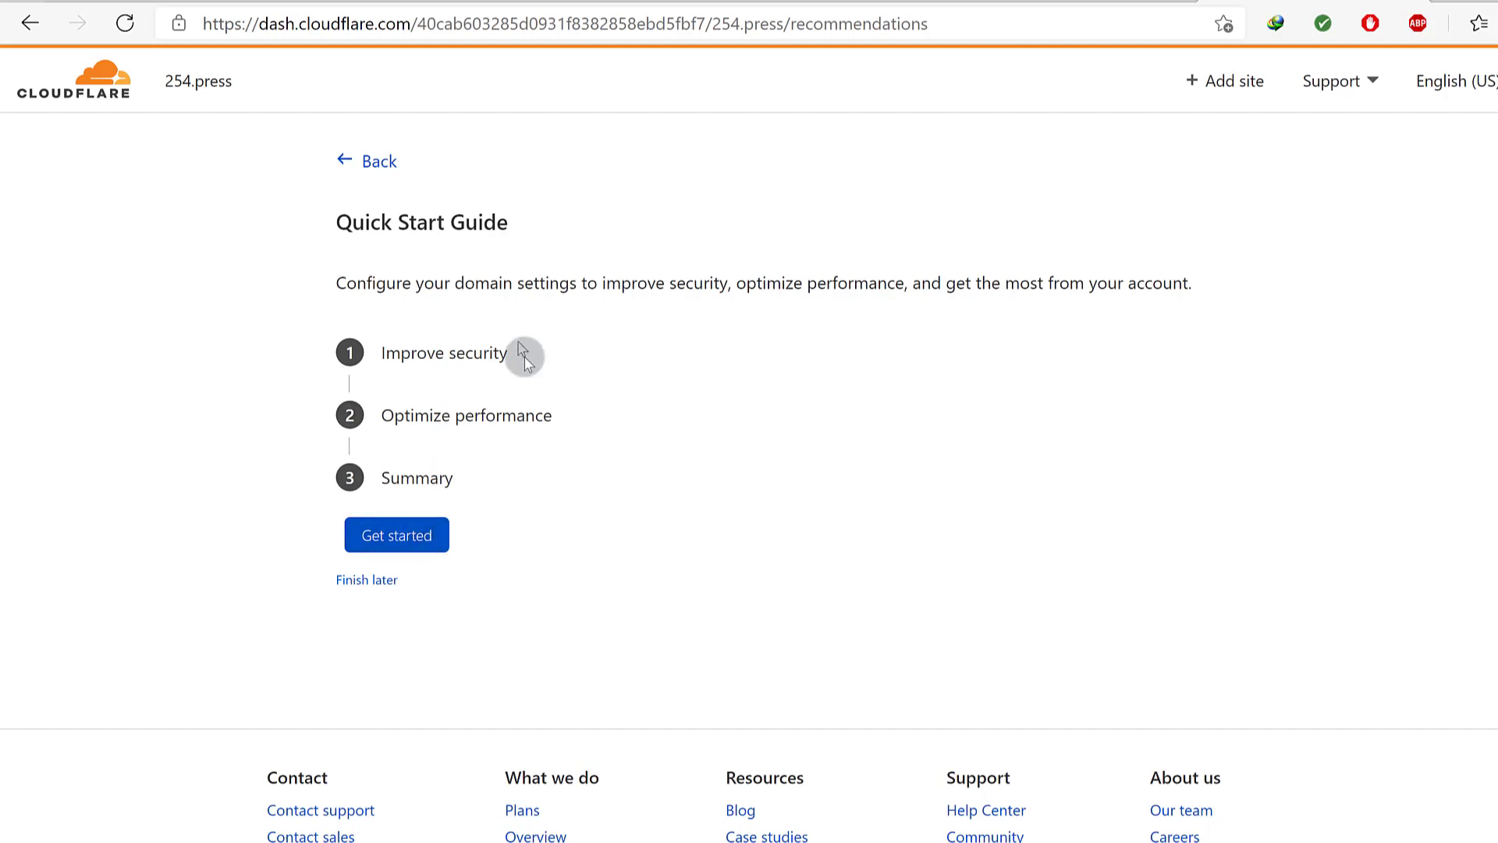
left_click(363, 580)
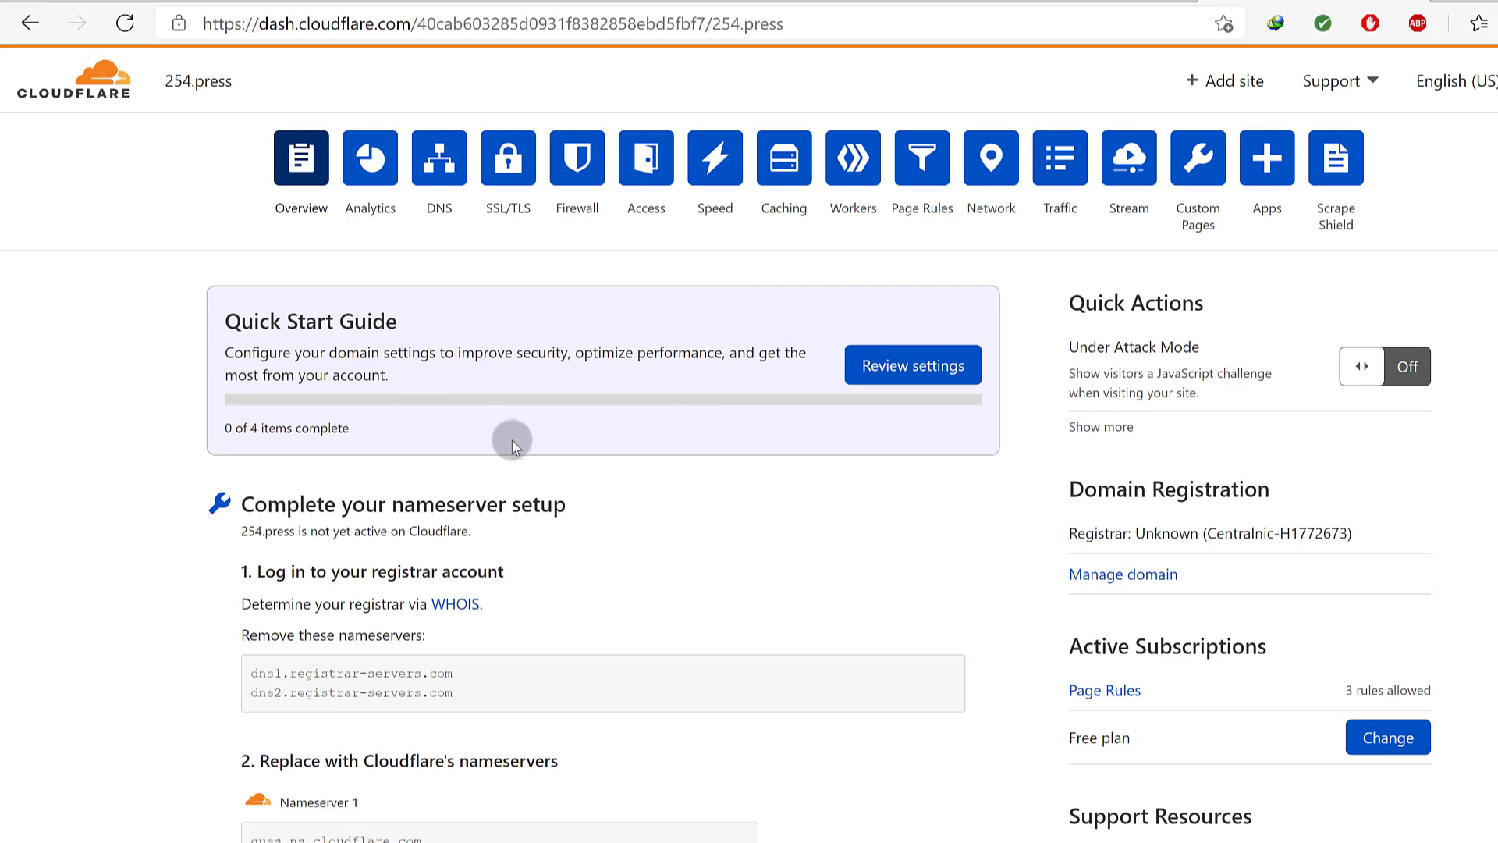
Start a nameserver check for 254.press from its Cloudflare overview page.
scroll(532, 485, "down", 8)
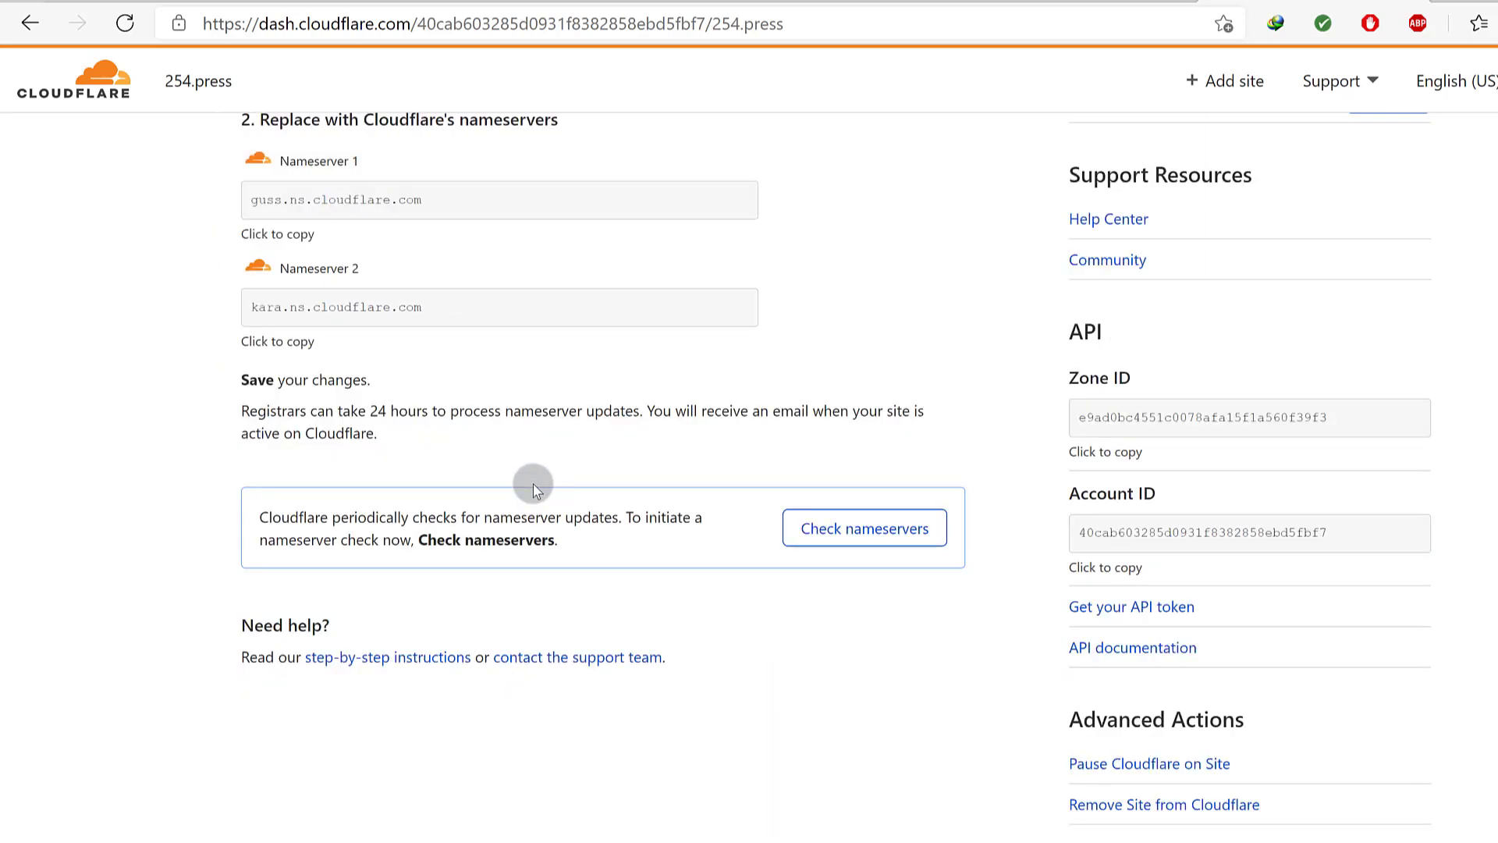
scroll(452, 570, "down", 2)
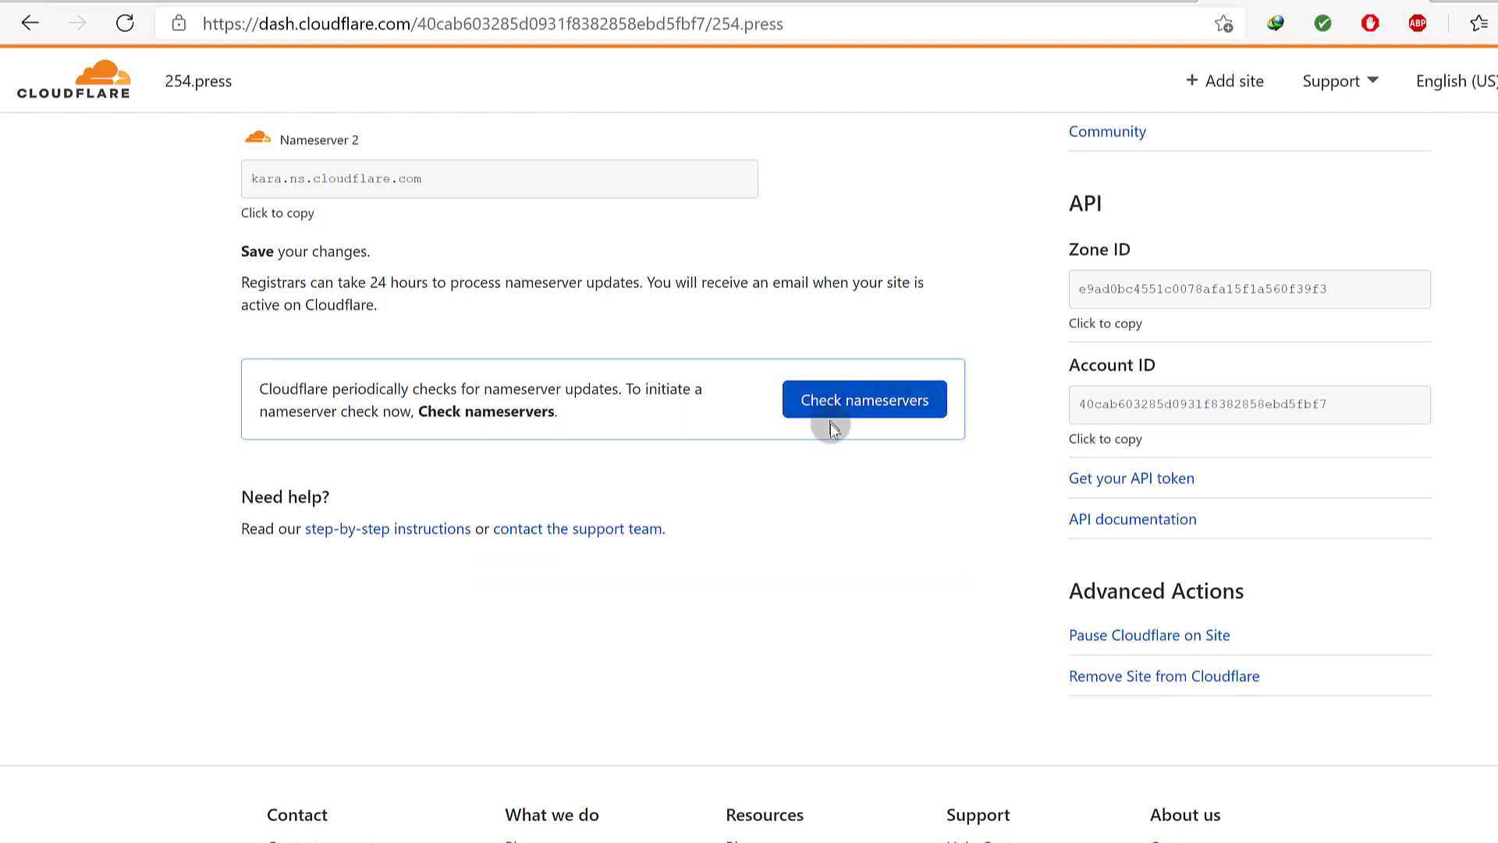
left_click(855, 405)
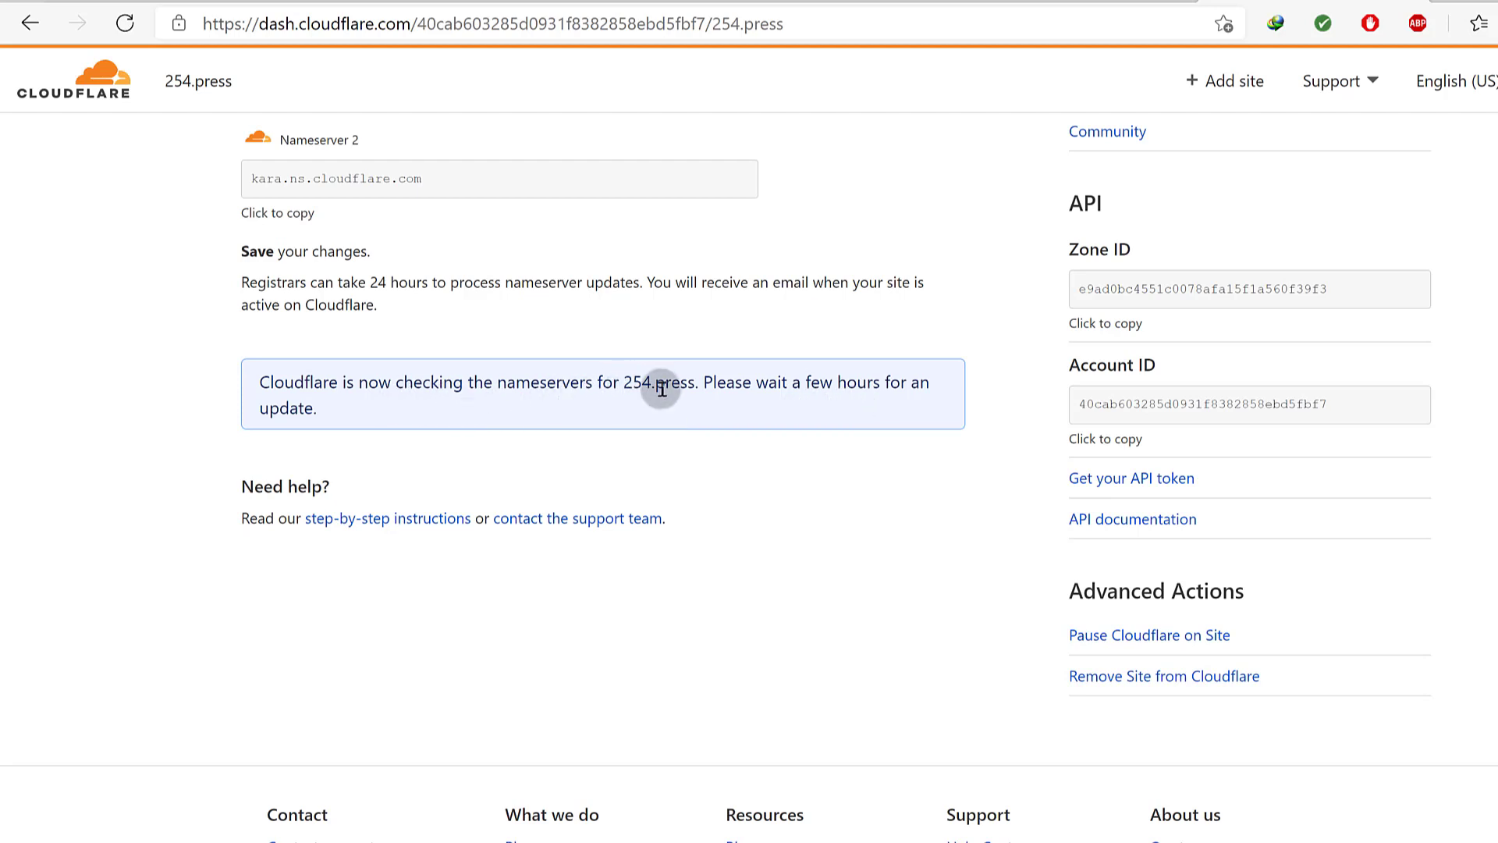
scroll(710, 449, "up", 10)
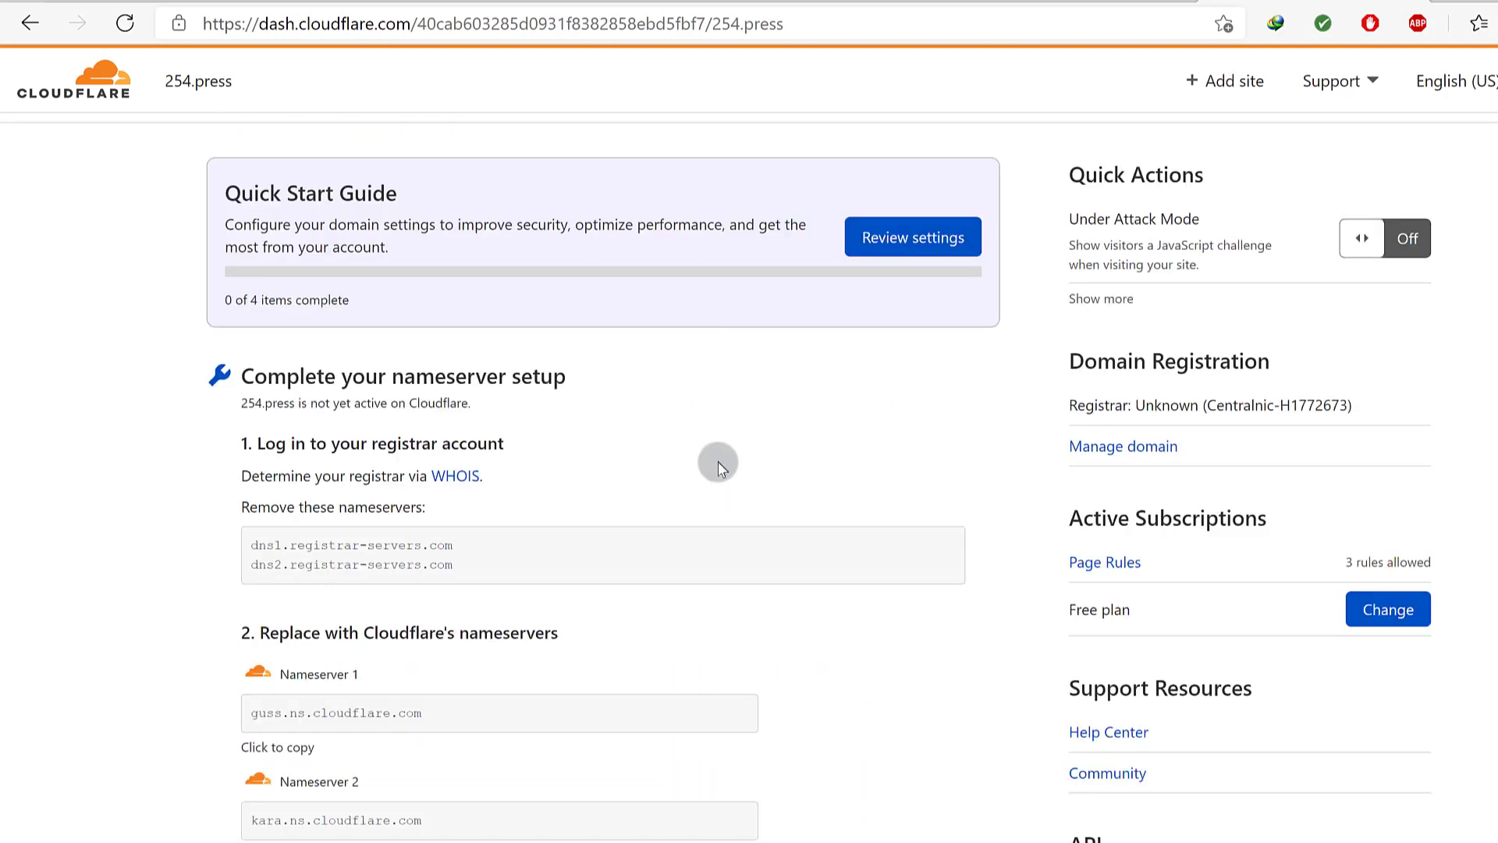
scroll(812, 712, "down", 10)
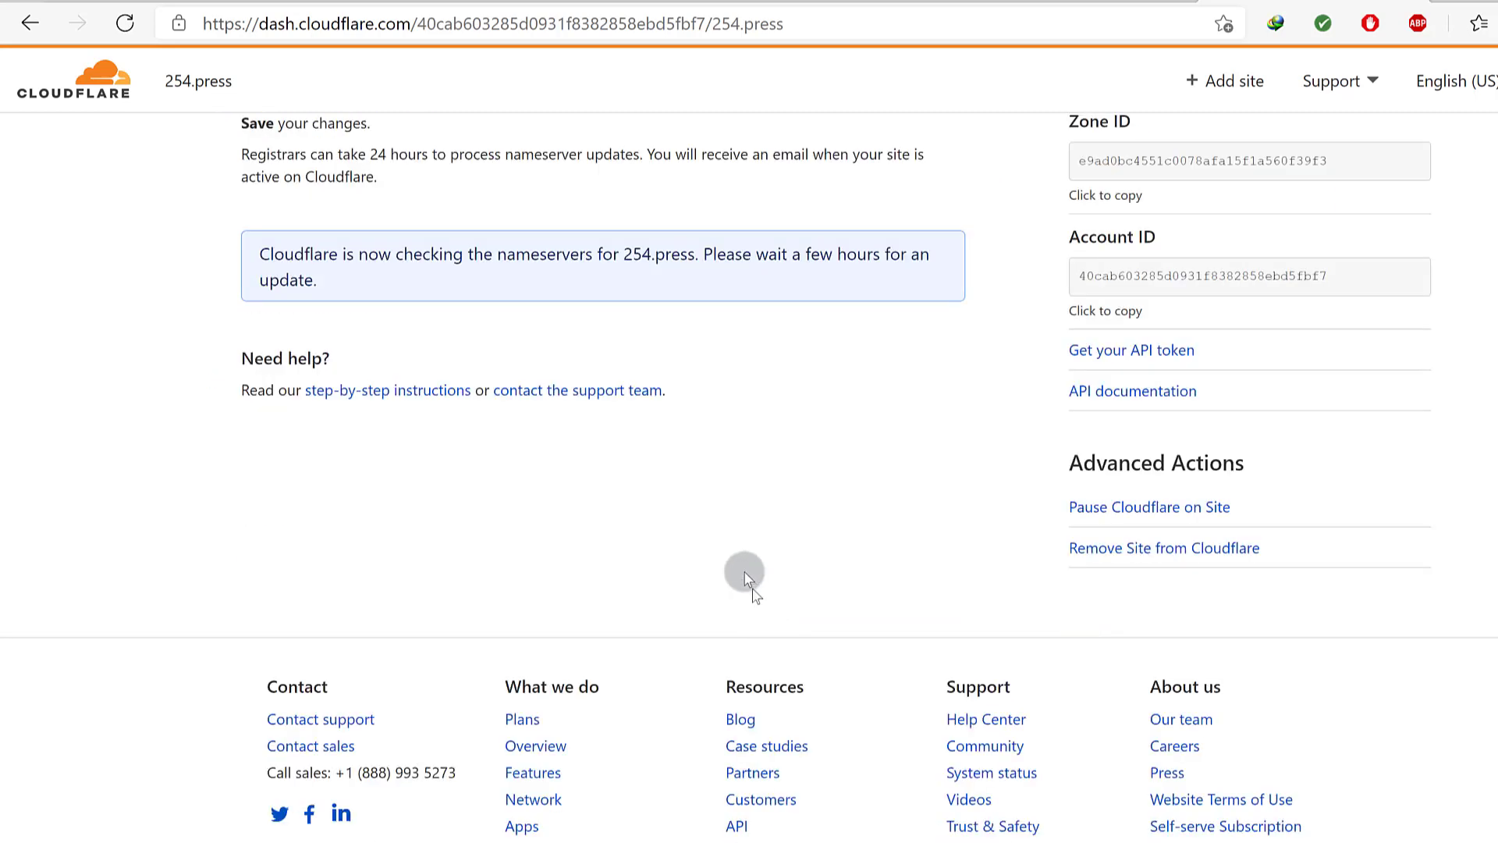
scroll(734, 335, "up", 5)
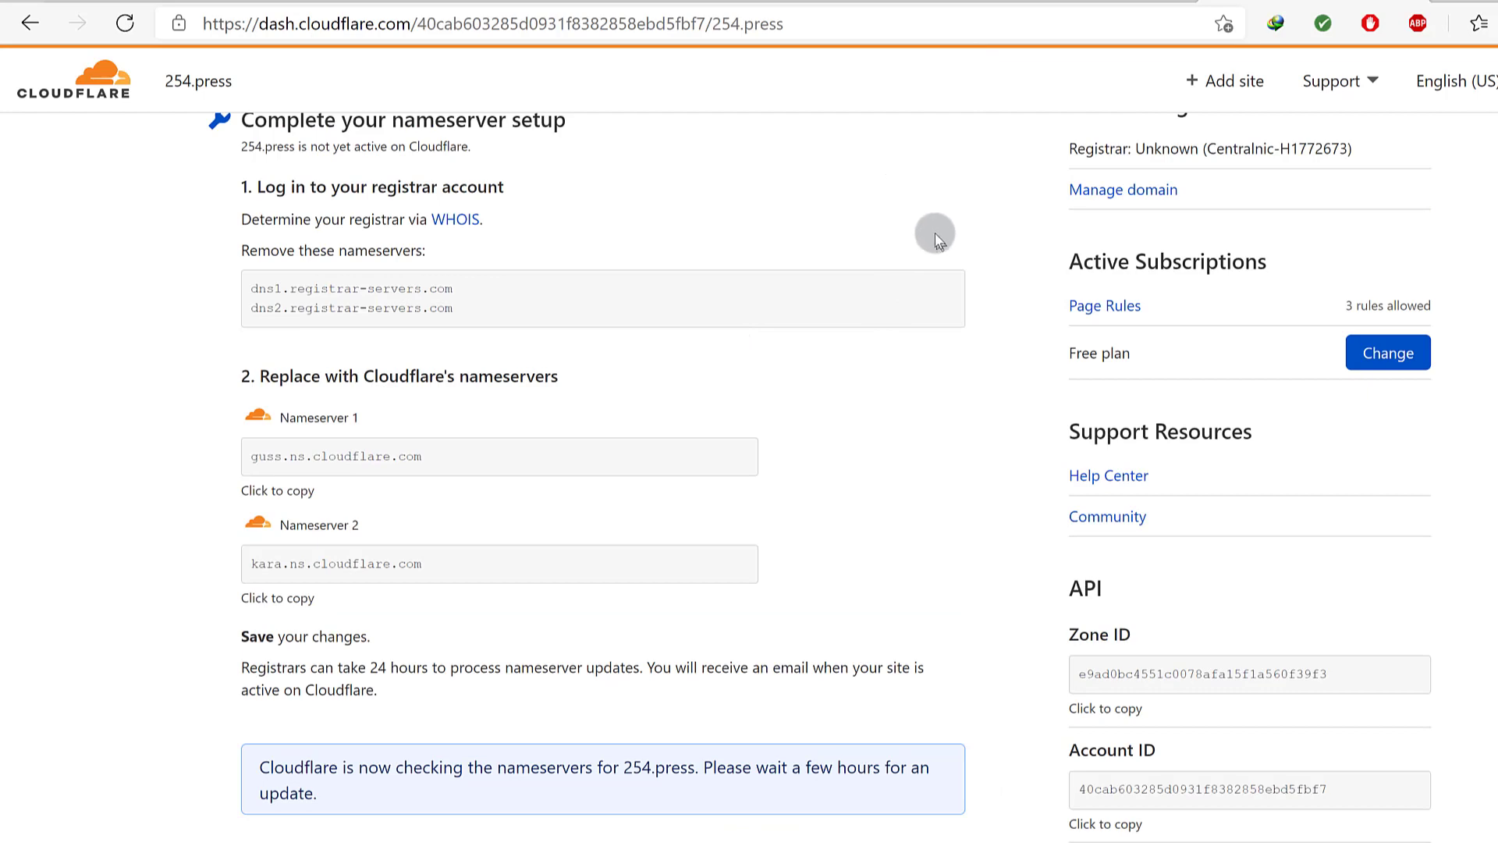
scroll(871, 322, "down", 5)
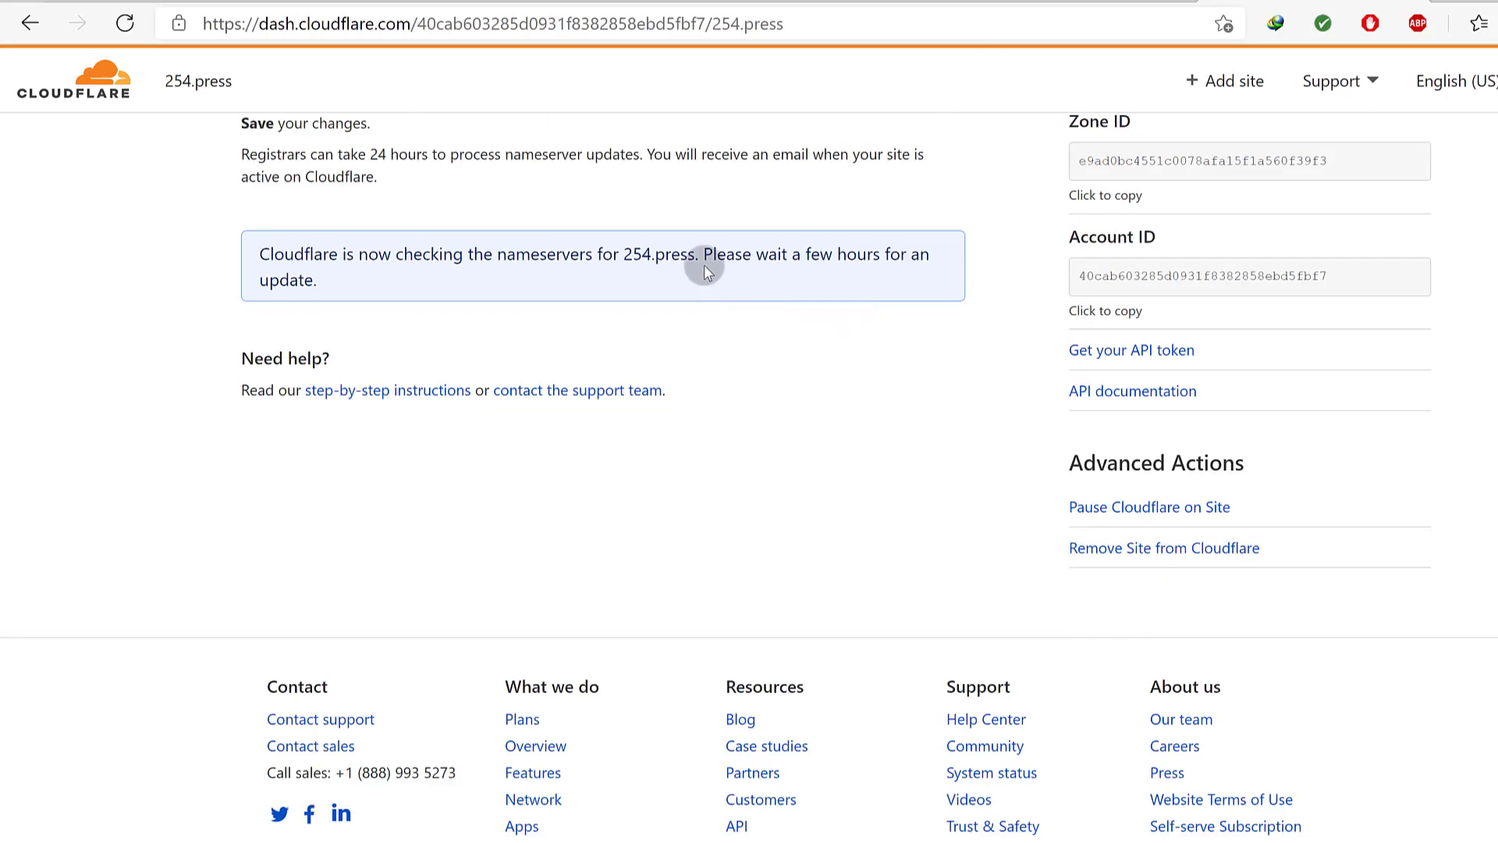
Review the custom nameservers on the Namecheap domain page and the nameserver setup instructions on Cloudflare's overview page for 254.press.
key("ctrl+Tab")
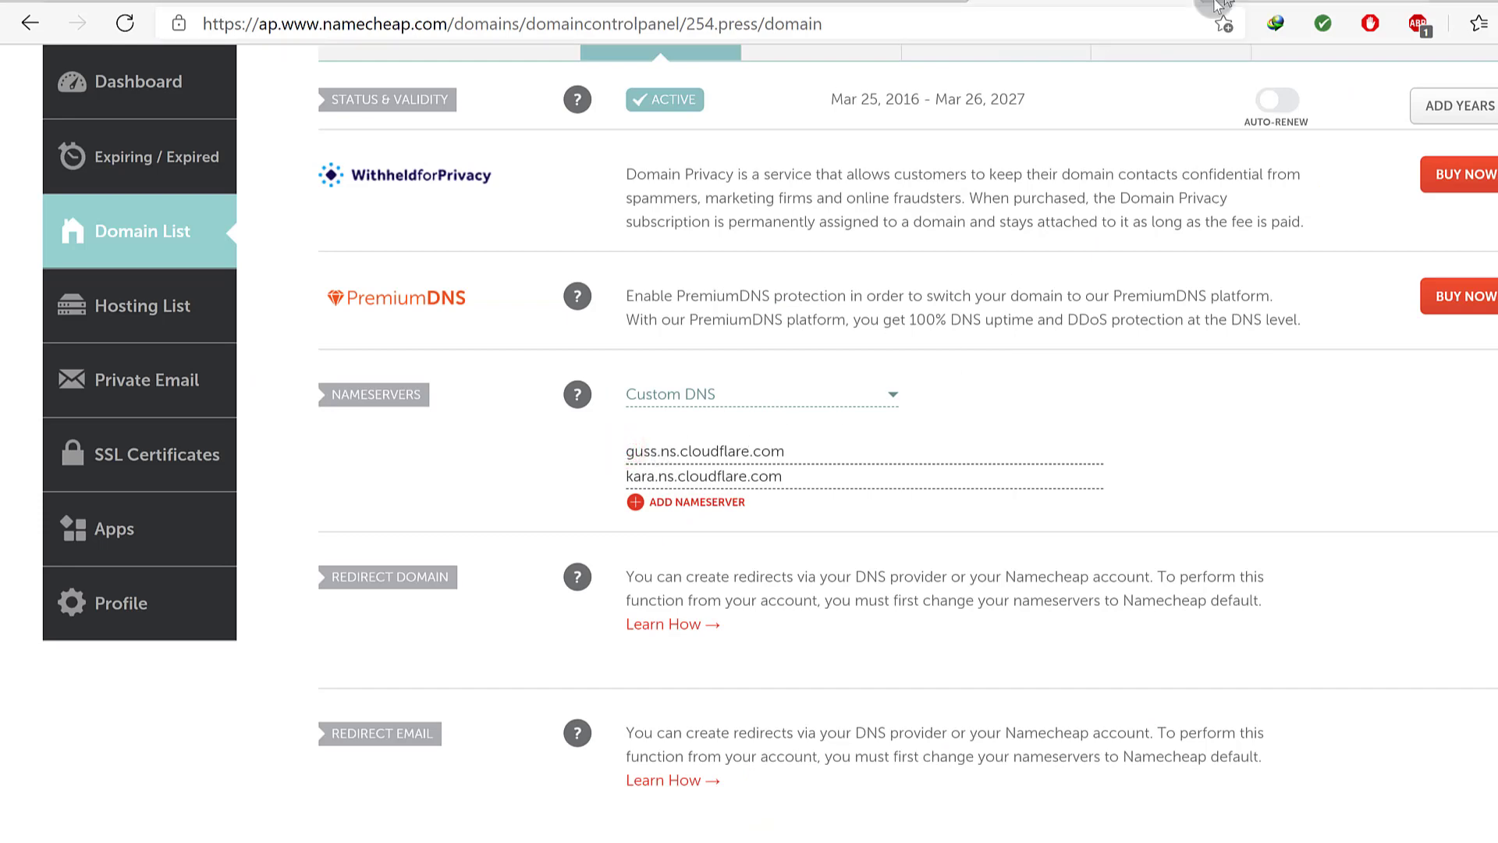
key("ctrl+shift+Tab")
scroll(553, 357, "up", 6)
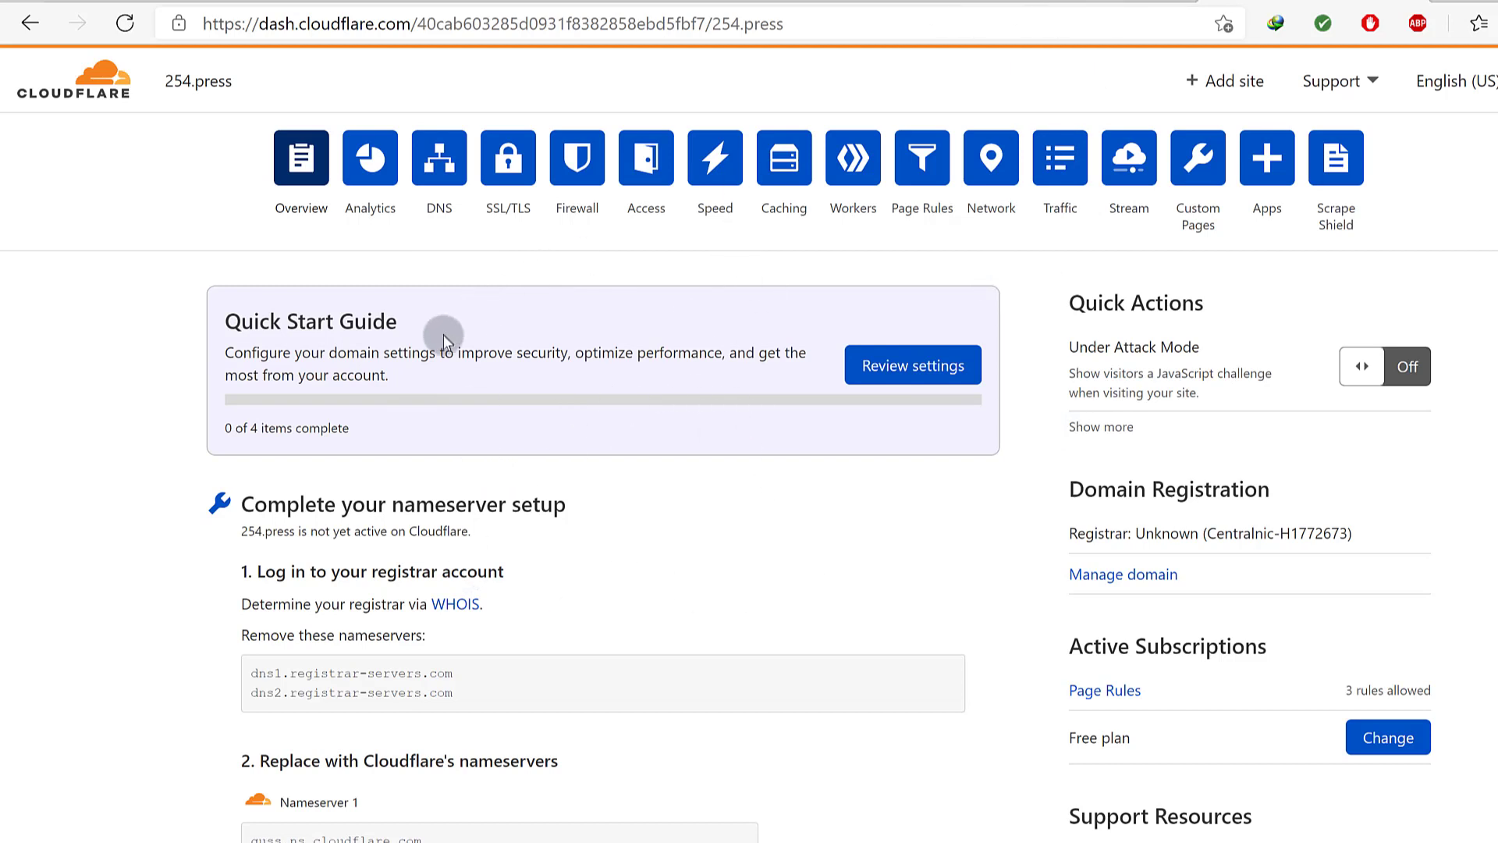
scroll(445, 341, "down", 10)
scroll(445, 341, "up", 15)
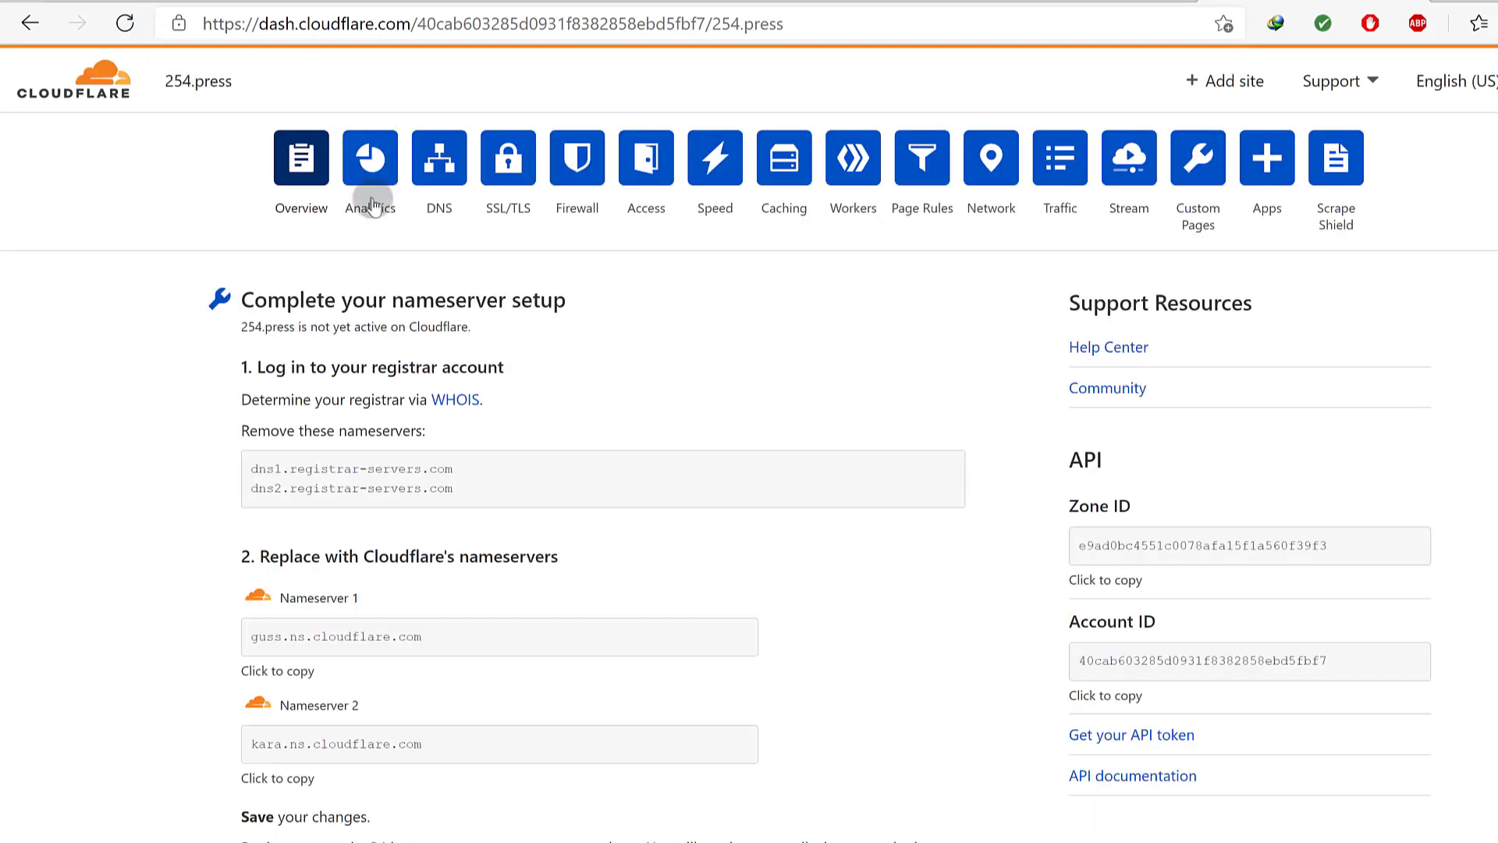
scroll(506, 262, "down", 5)
scroll(490, 289, "up", 9)
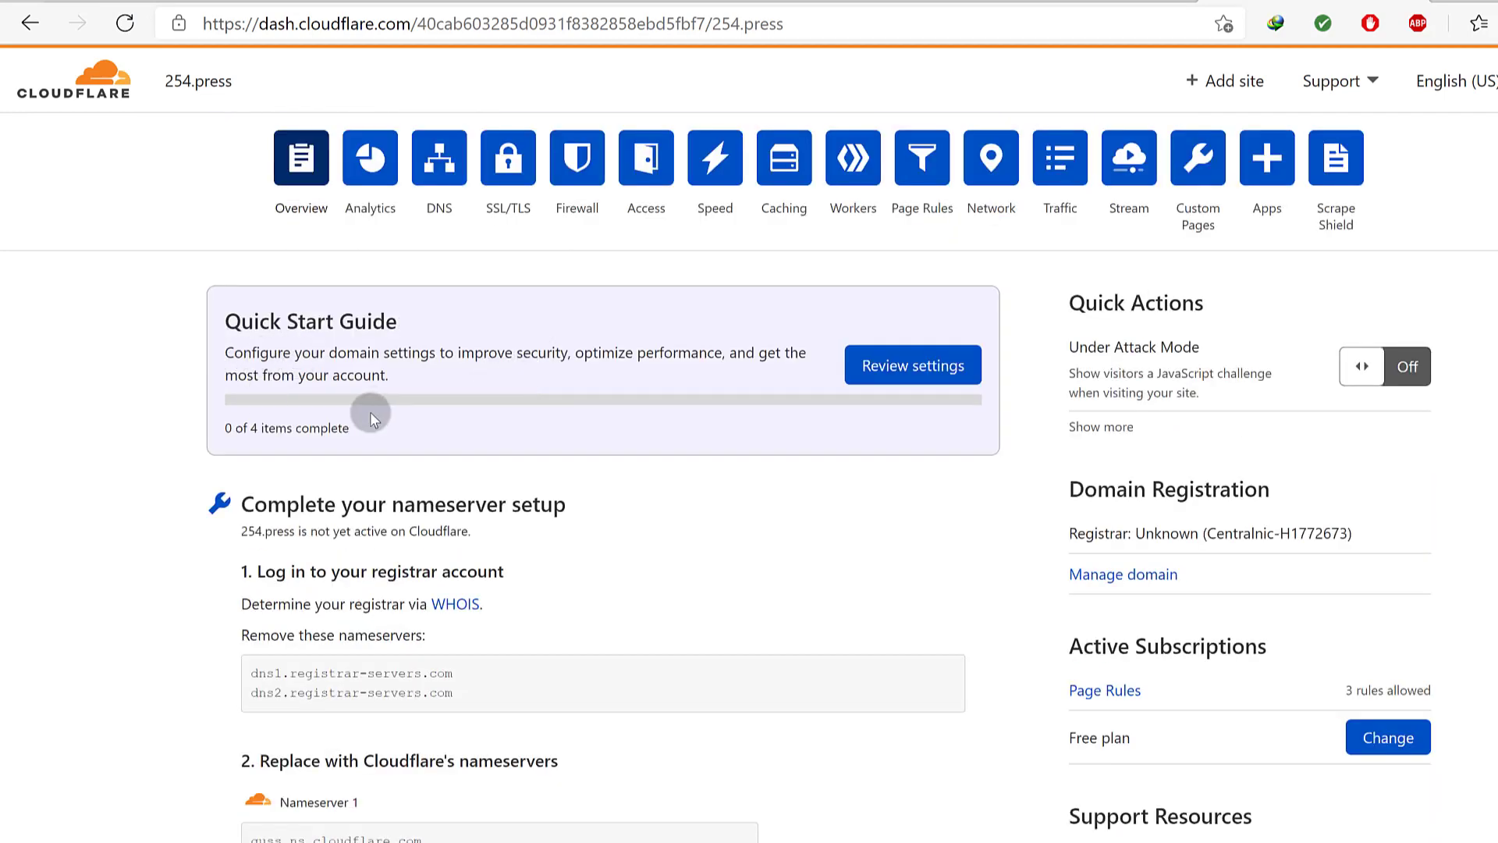
Open the DNS records of 254.press and delete the MX records for eforward2.registrar-servers.com and eforward1.registrar-servers.com.
left_click(436, 173)
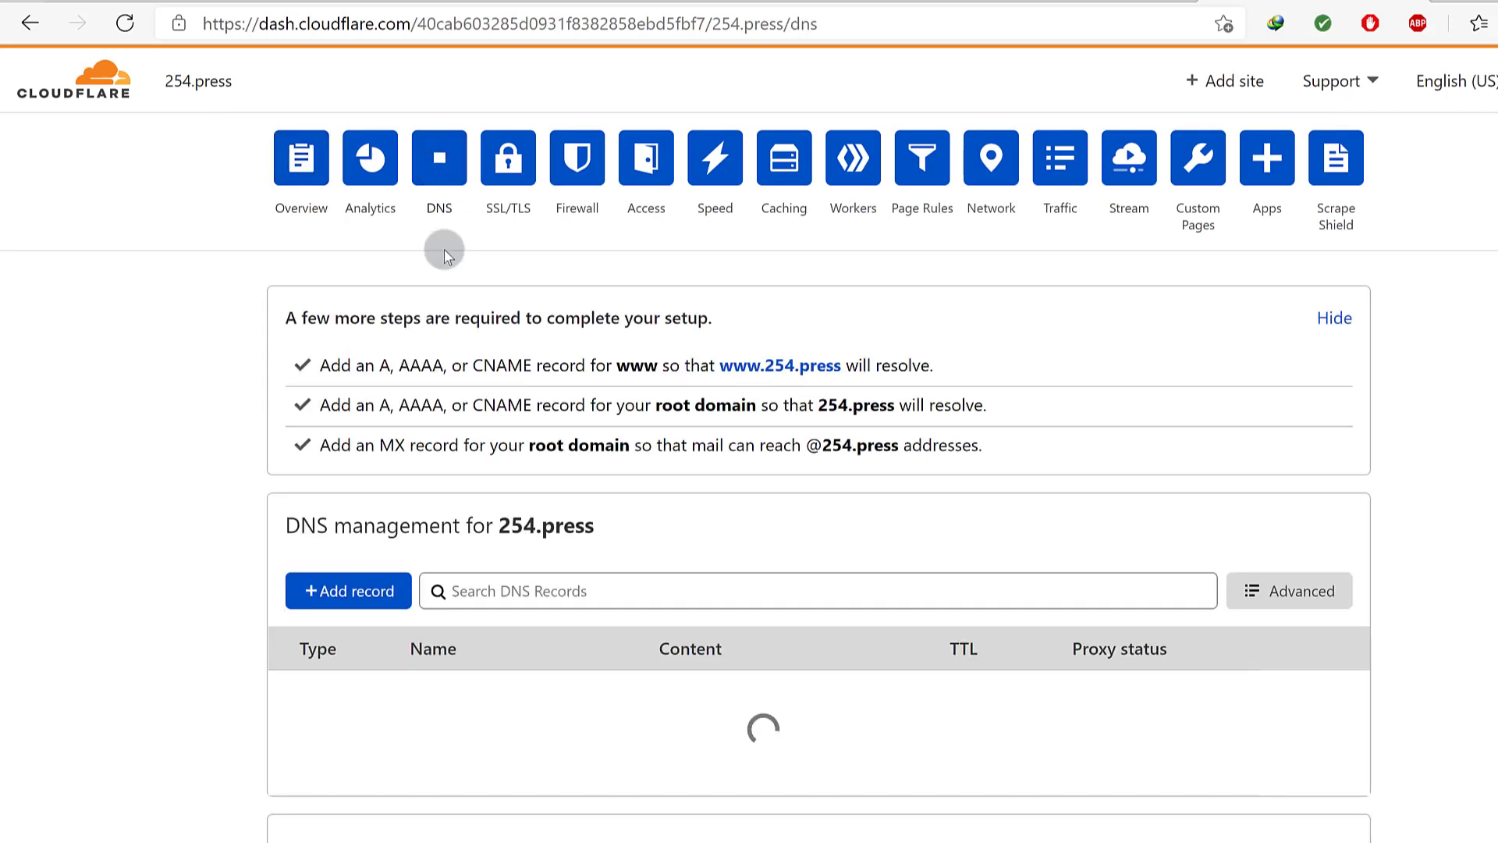
scroll(542, 352, "down", 3)
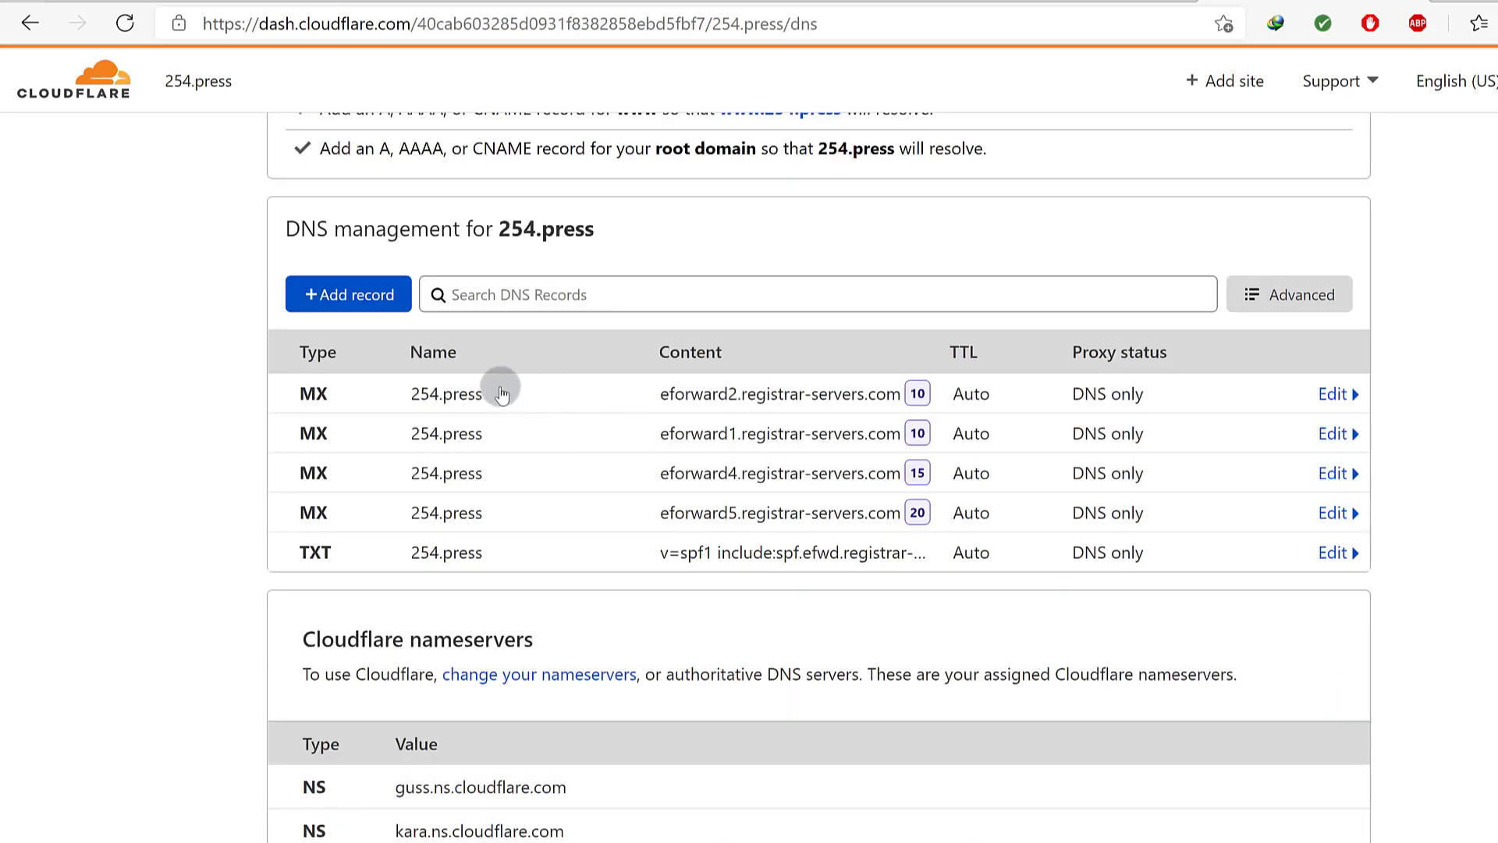
left_click(1333, 393)
left_click(332, 557)
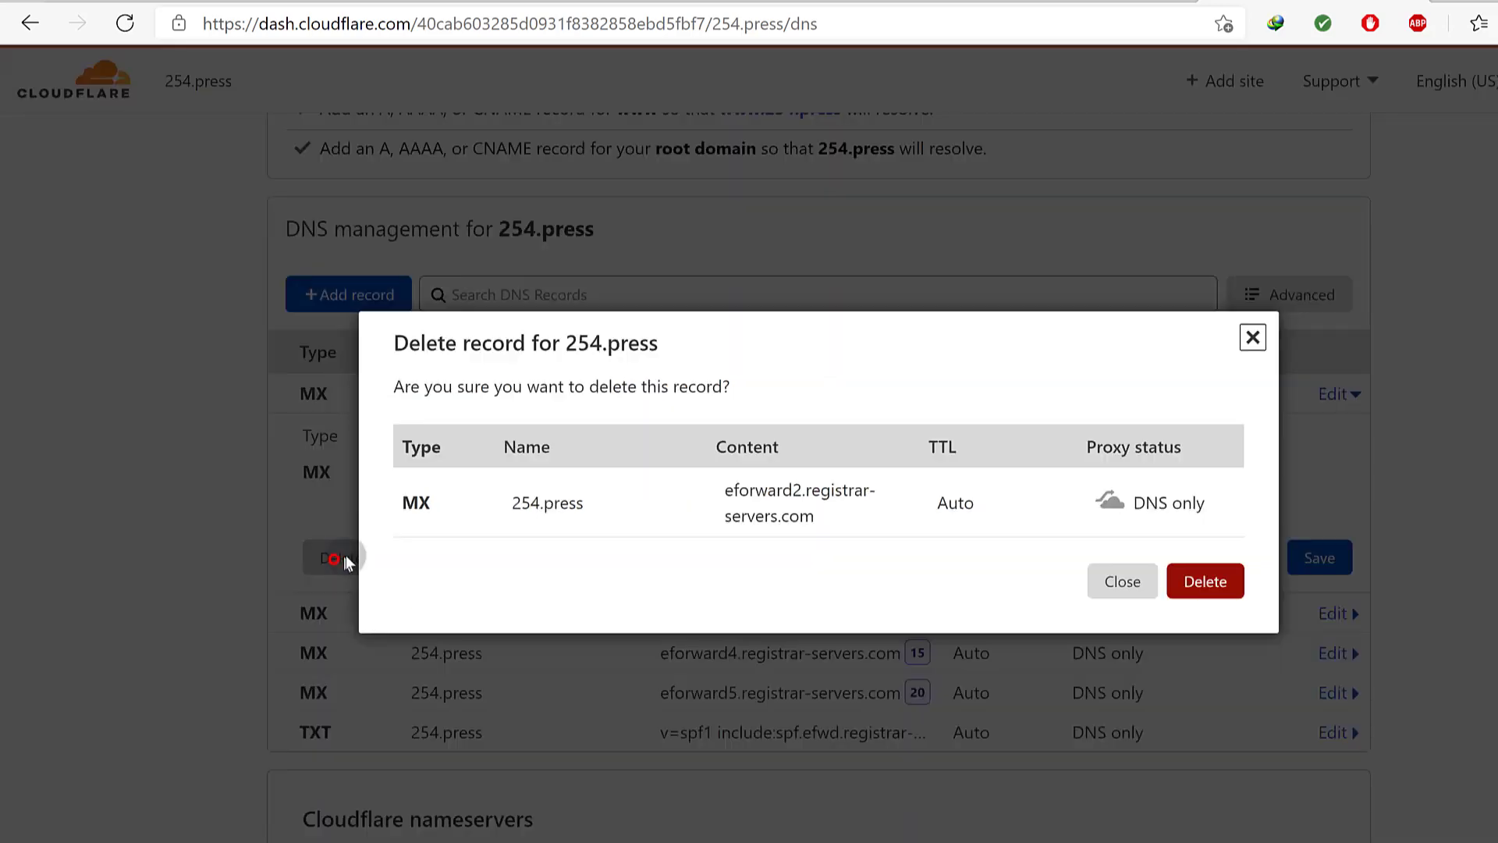
left_click(1197, 587)
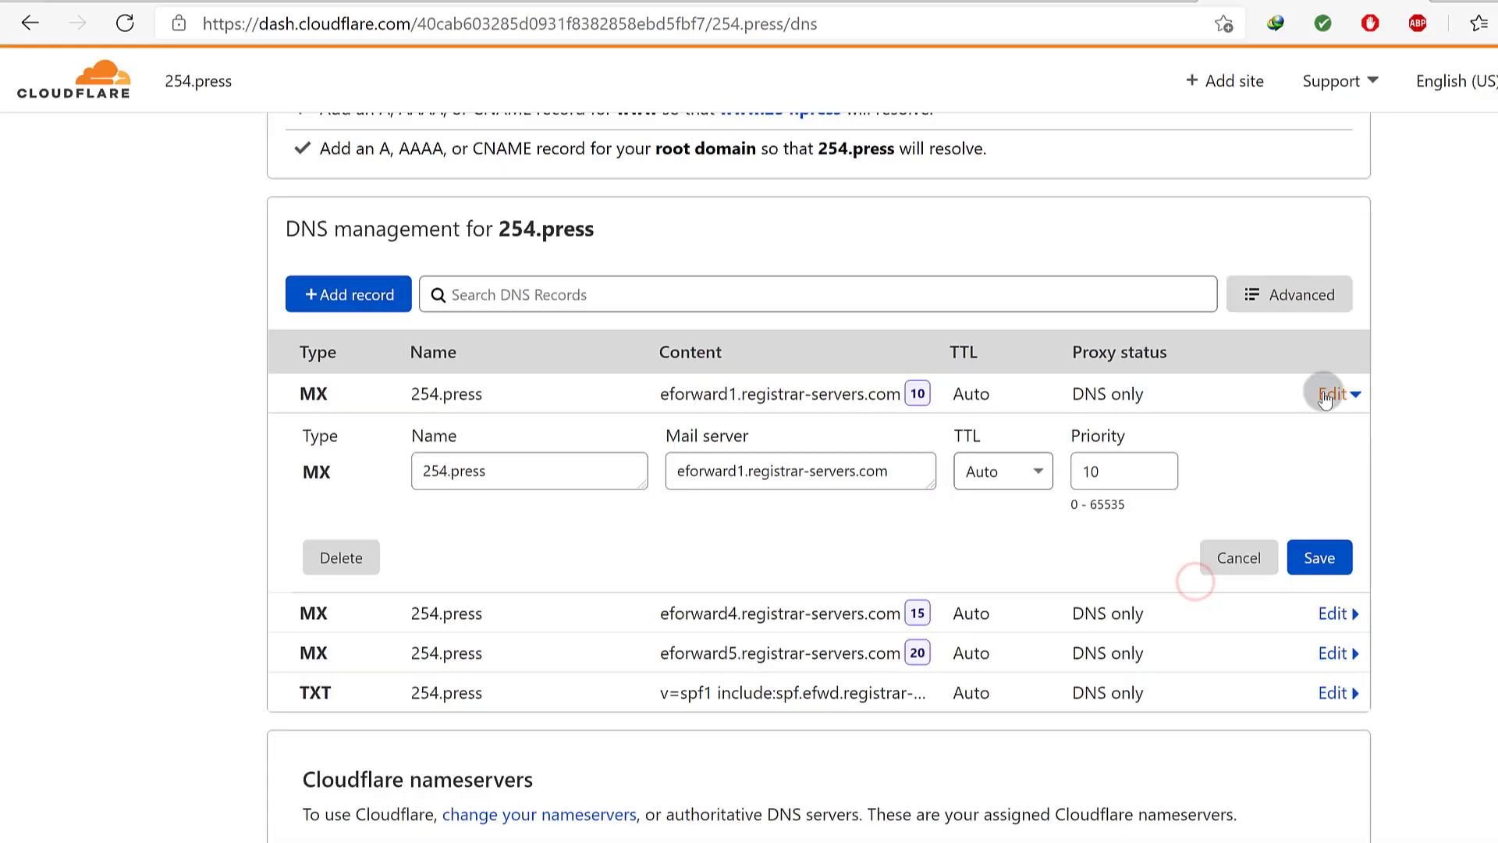
left_click(343, 557)
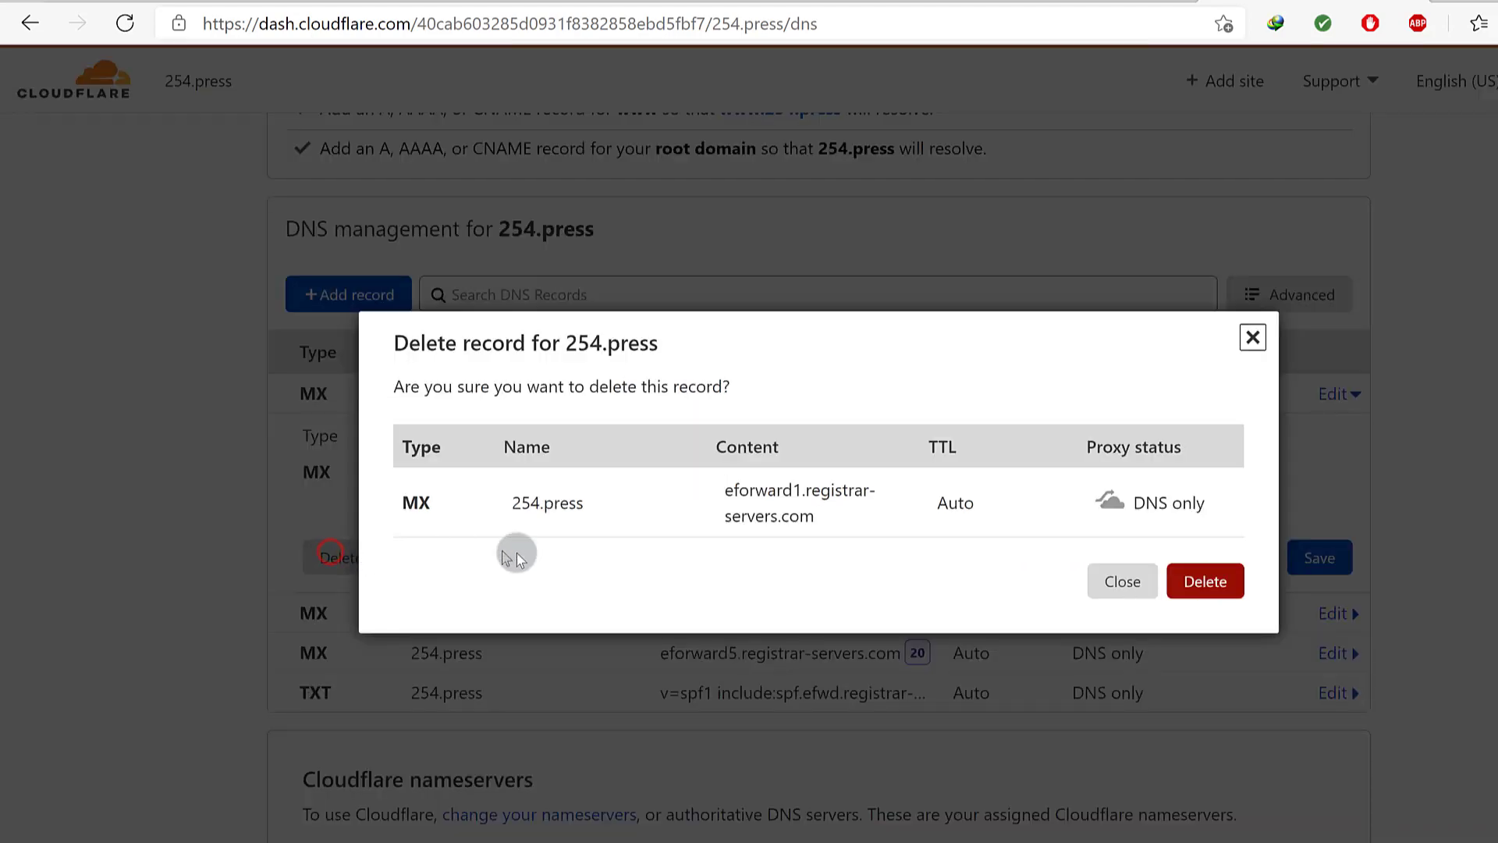
left_click(1217, 587)
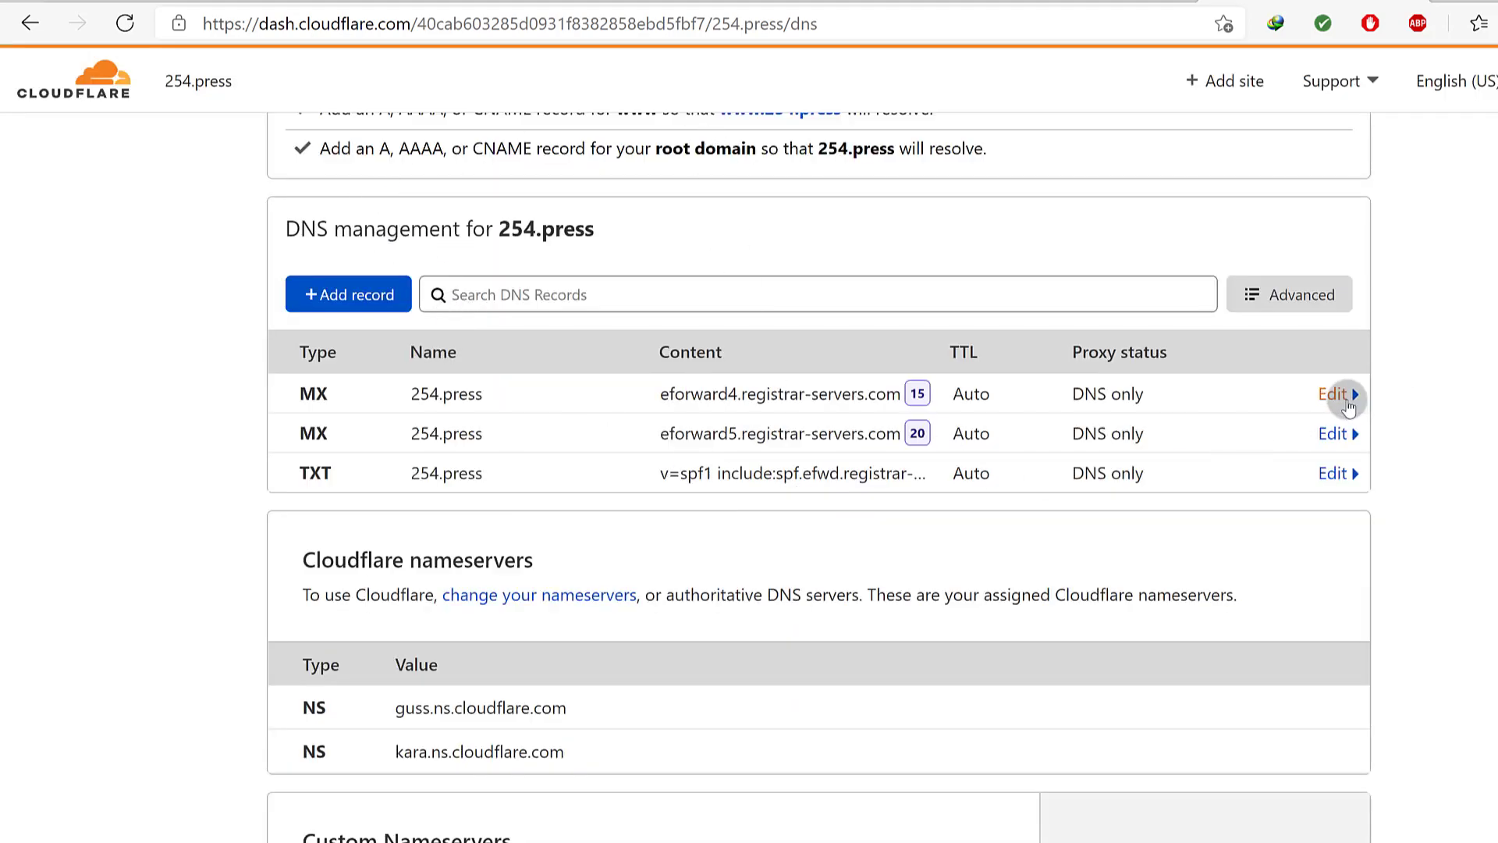
Delete the remaining MX records for eforward4.registrar-servers.com and eforward5.registrar-servers.com and the SPF TXT record.
left_click(1347, 404)
left_click(355, 559)
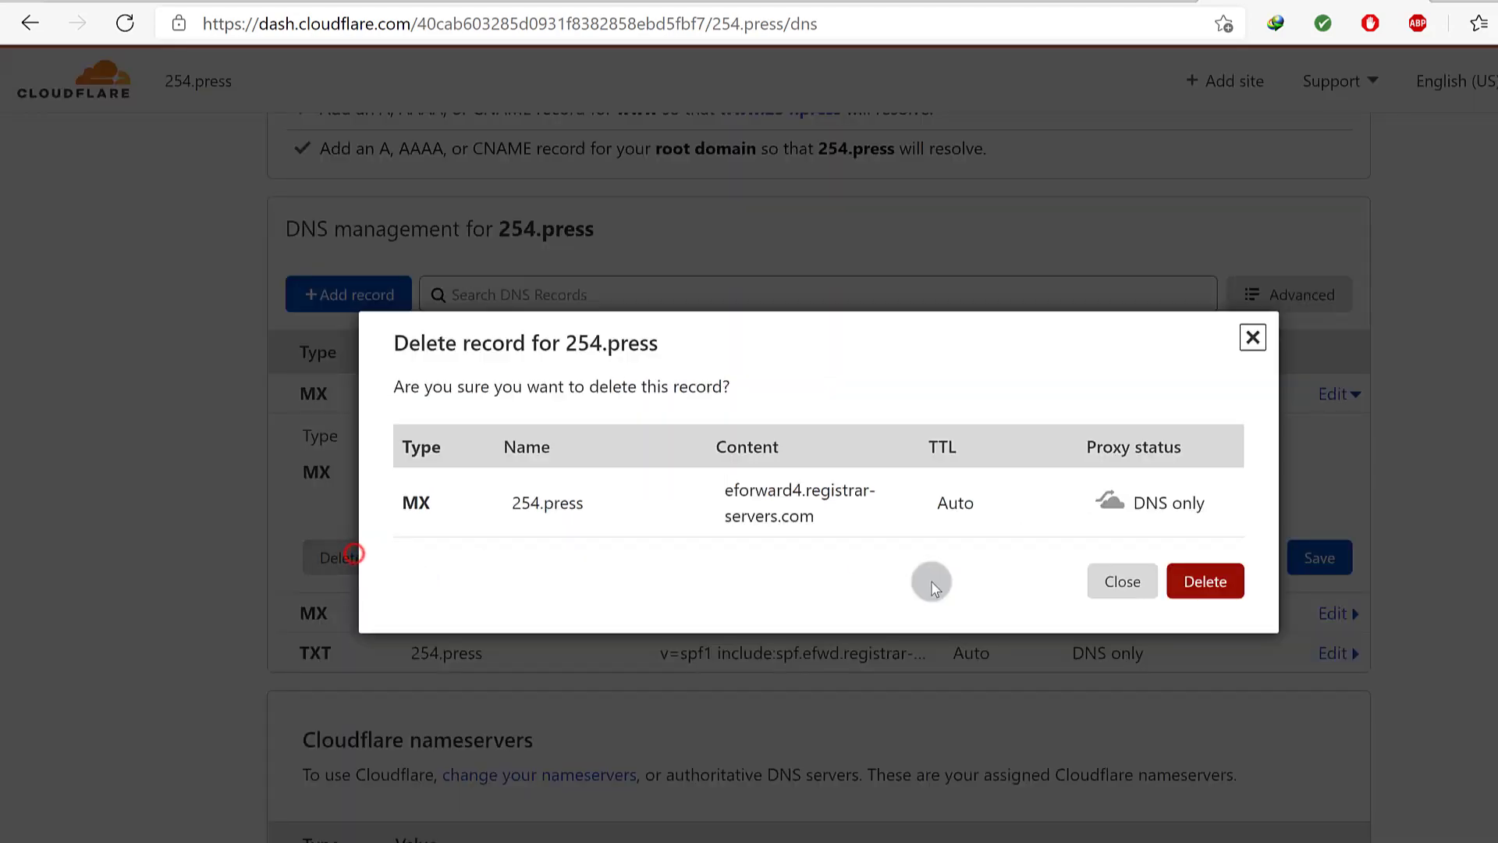
left_click(1207, 581)
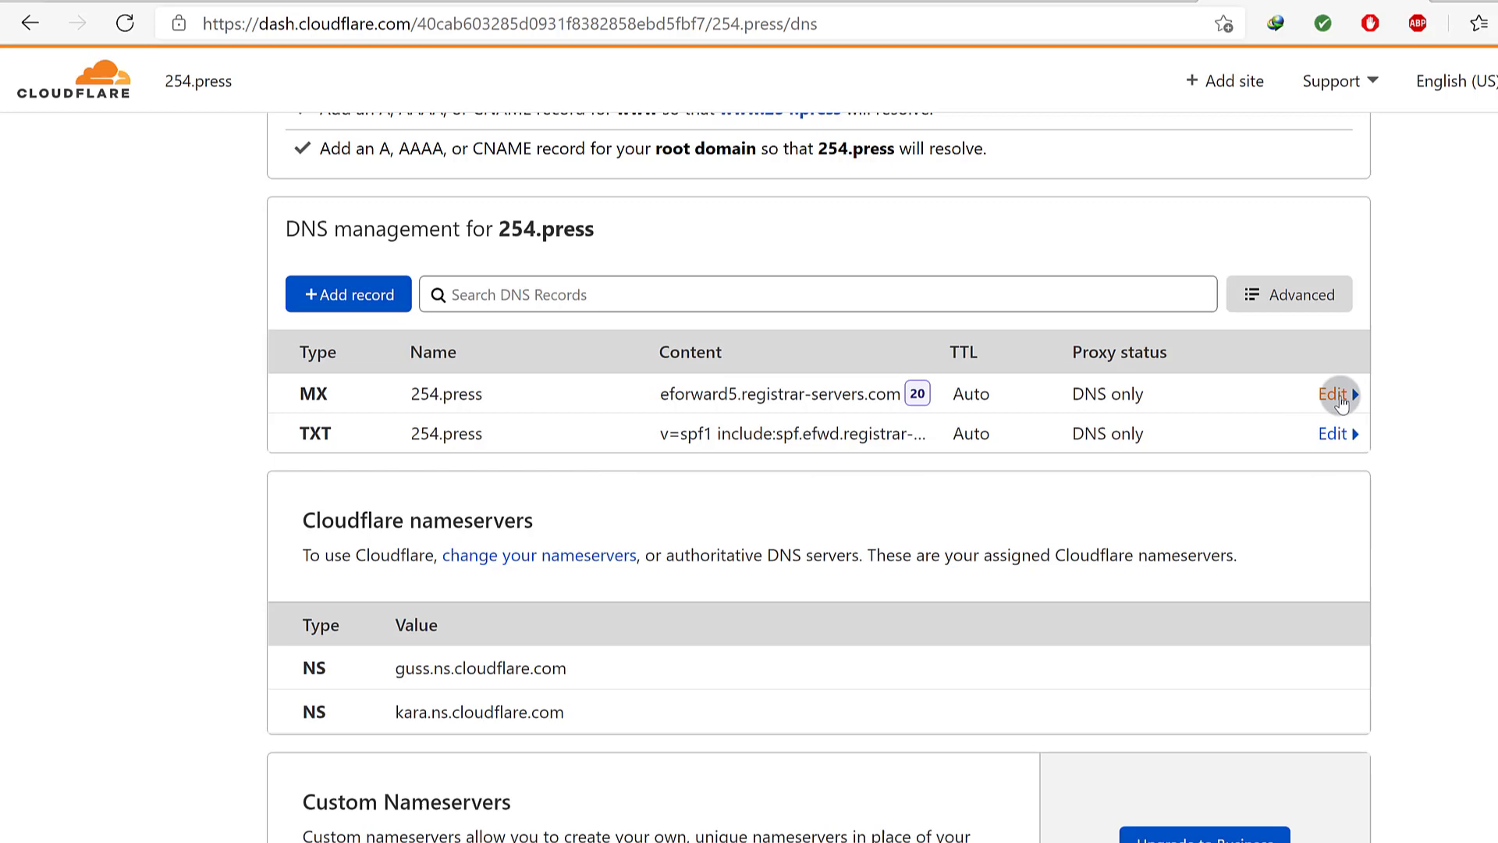
left_click(1341, 398)
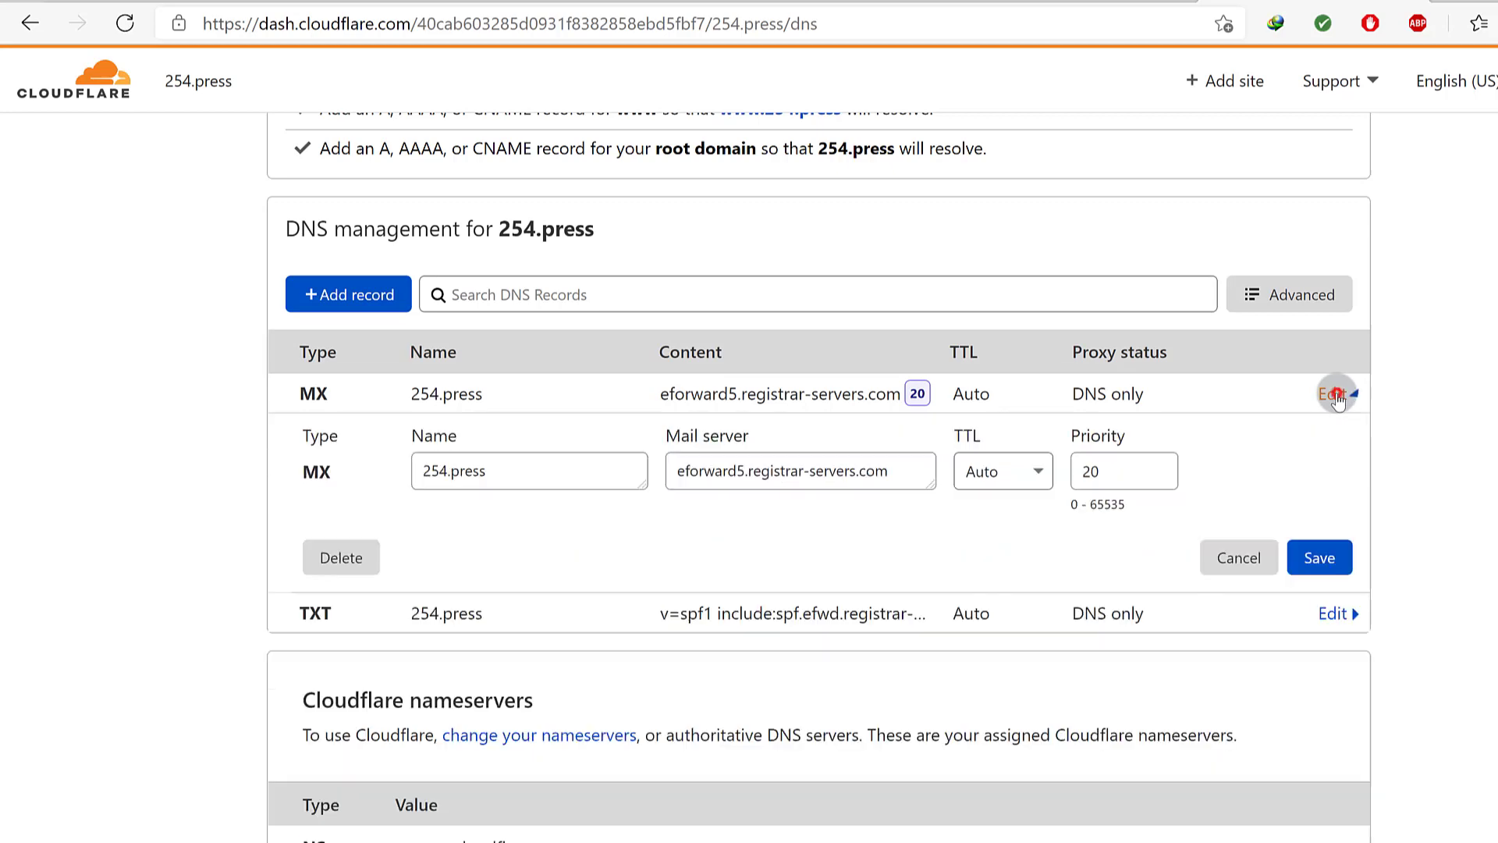
left_click(336, 556)
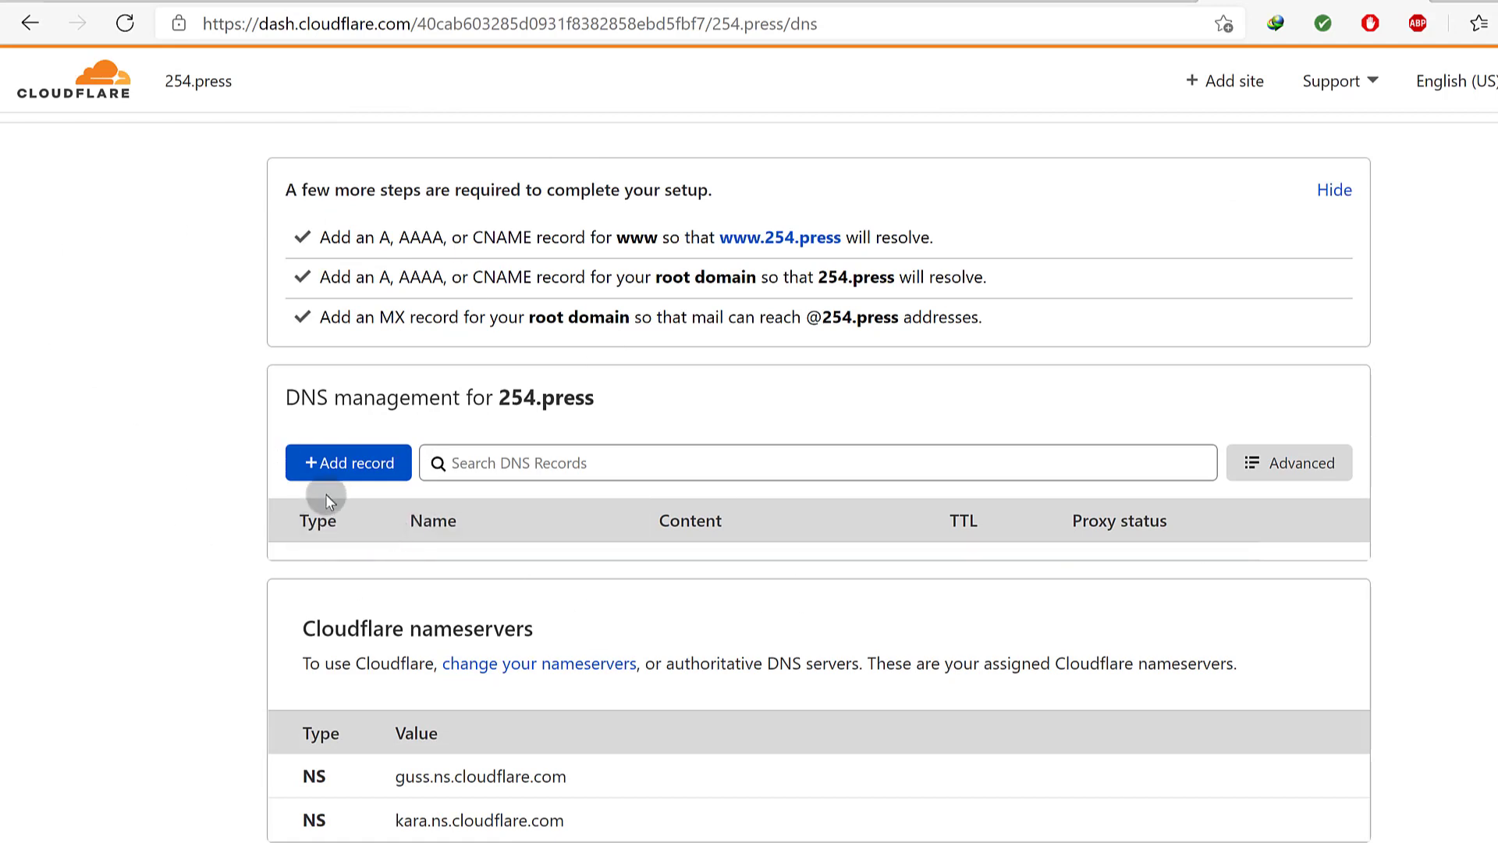
Check the two assigned Cloudflare nameservers listed below the DNS records.
scroll(325, 492, "down", 2)
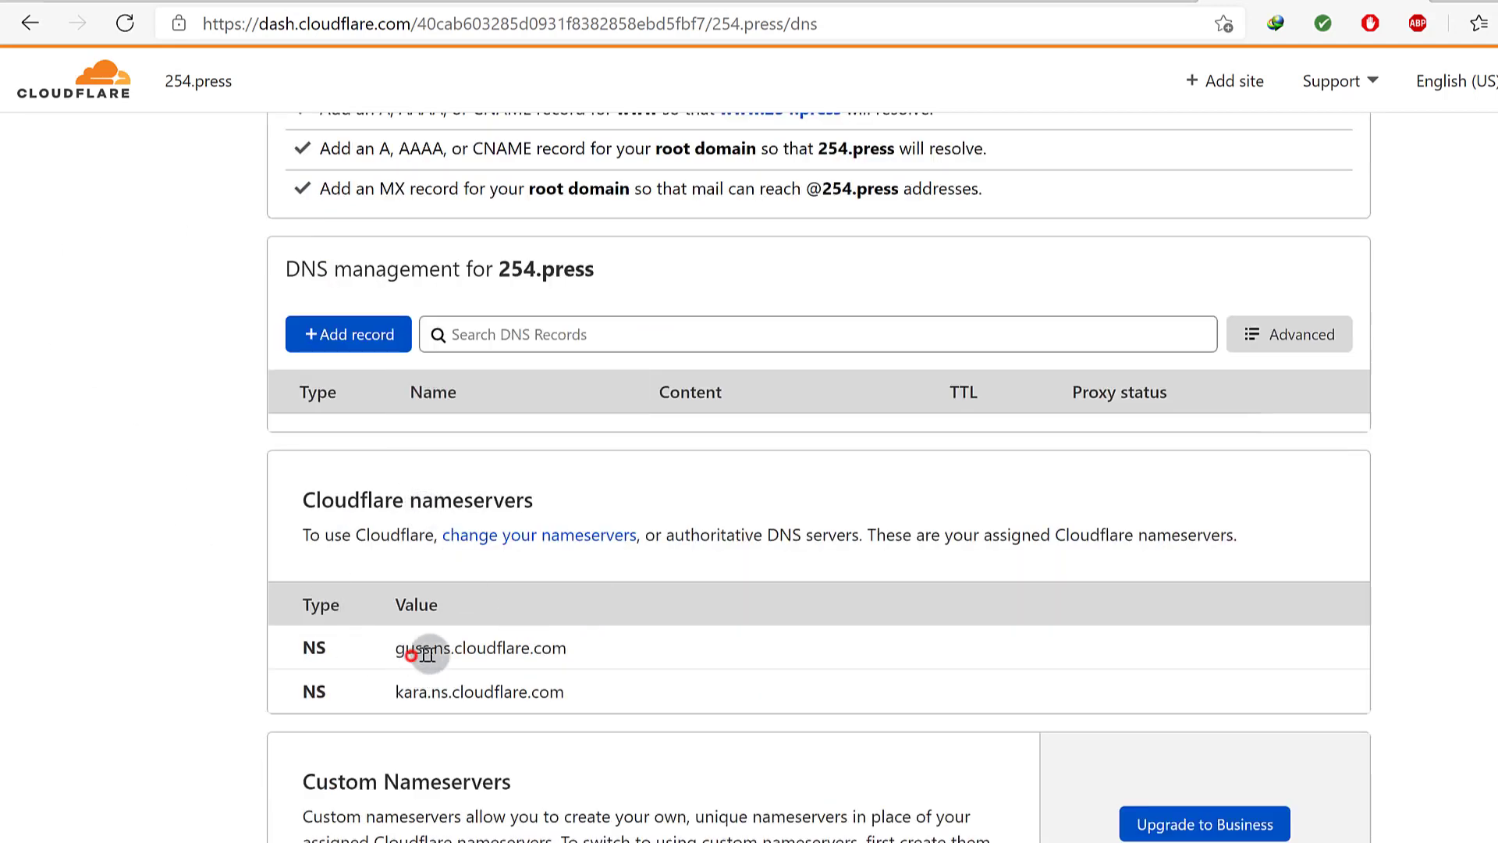
left_click_drag(414, 648, 552, 686)
left_click(604, 658)
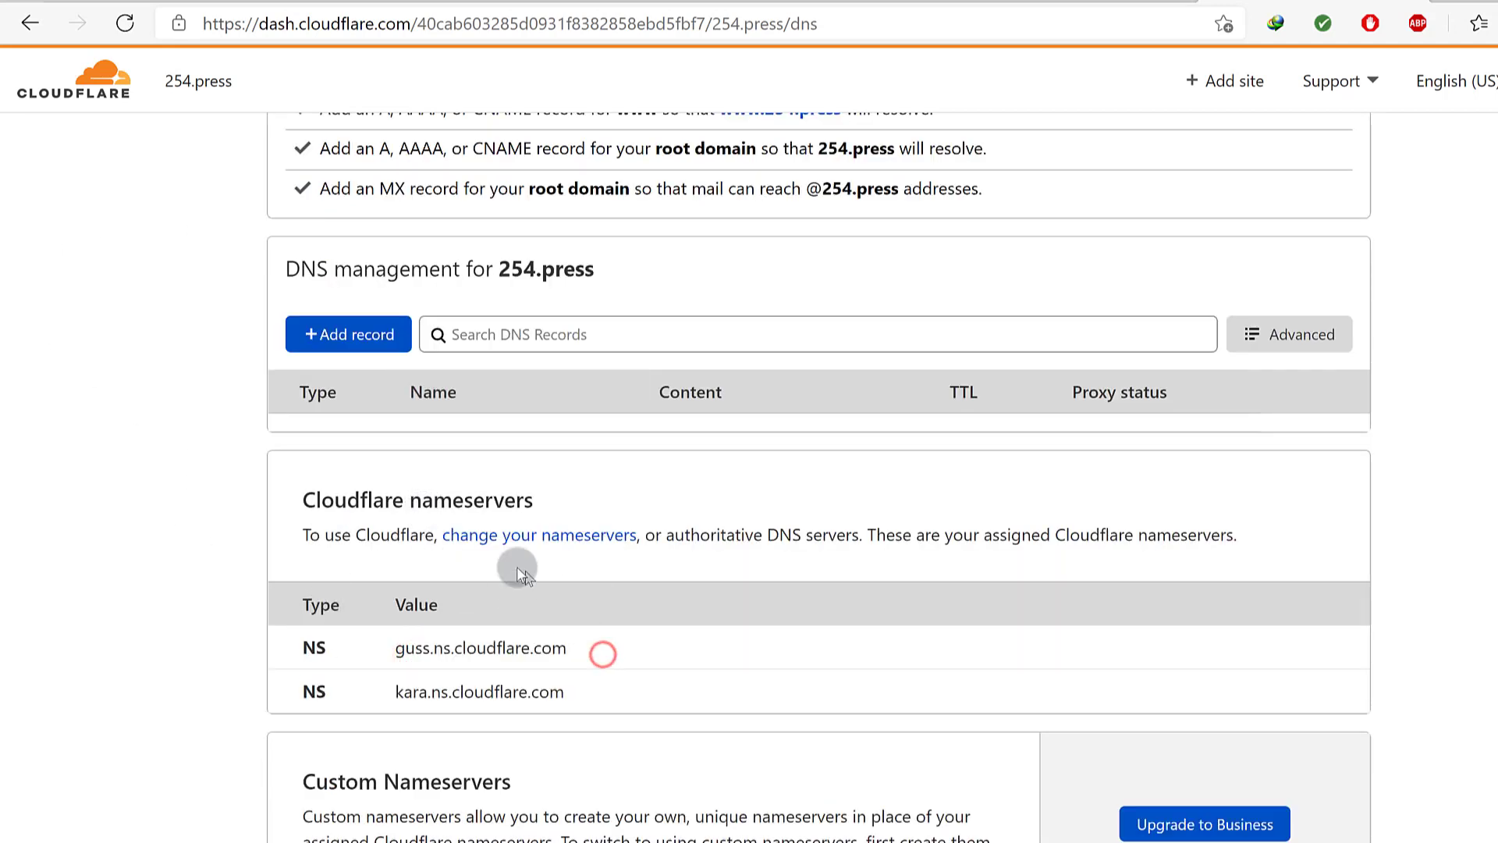
Switch to Shopify's Connect existing domain page, resubmit 254.press as the domain and verify its connection.
left_click(413, 2)
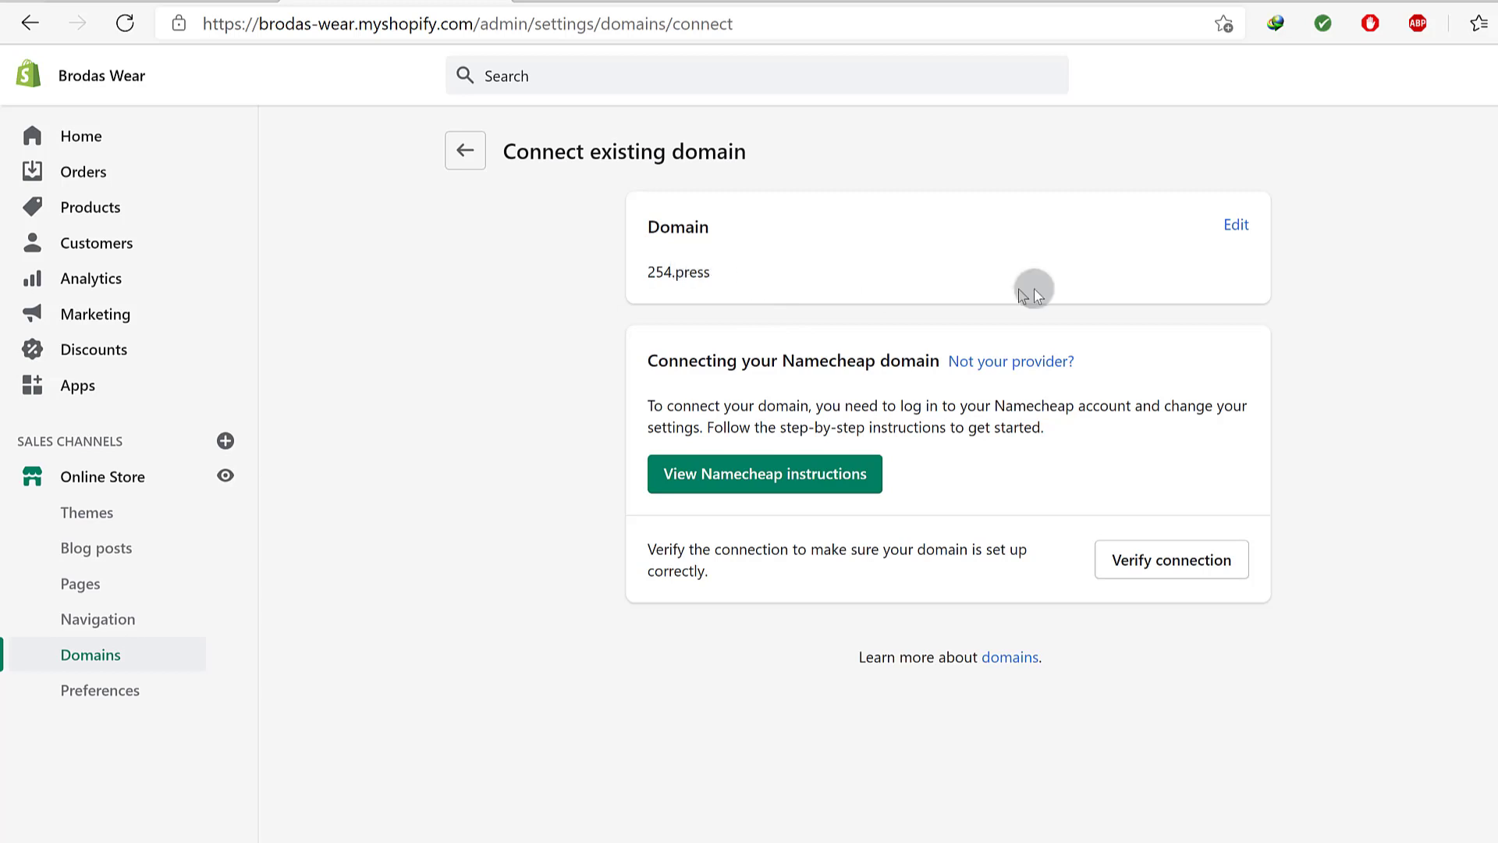
left_click(1235, 224)
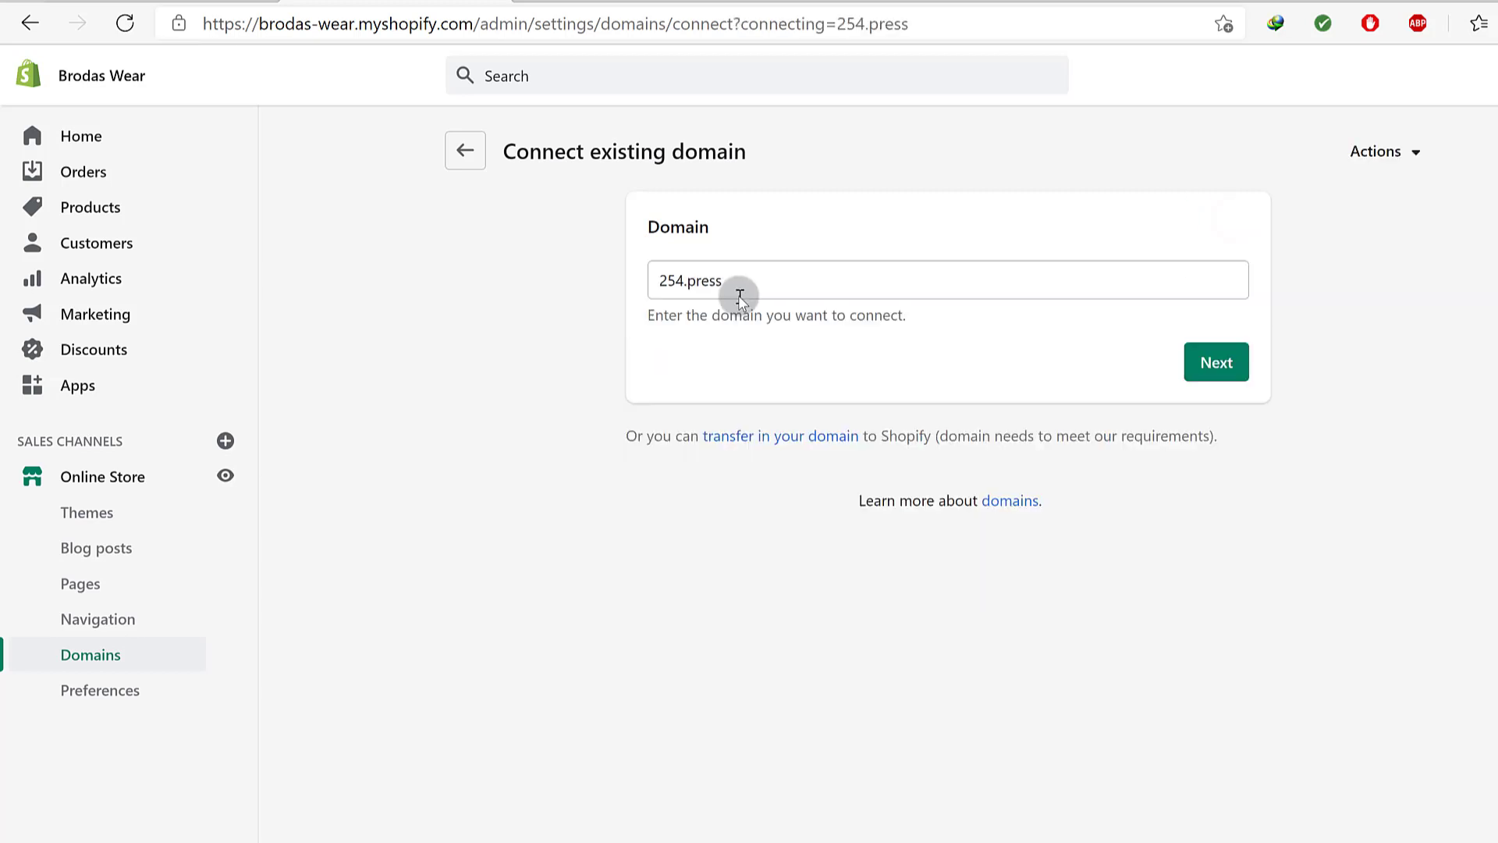
left_click(698, 280)
left_click(1215, 363)
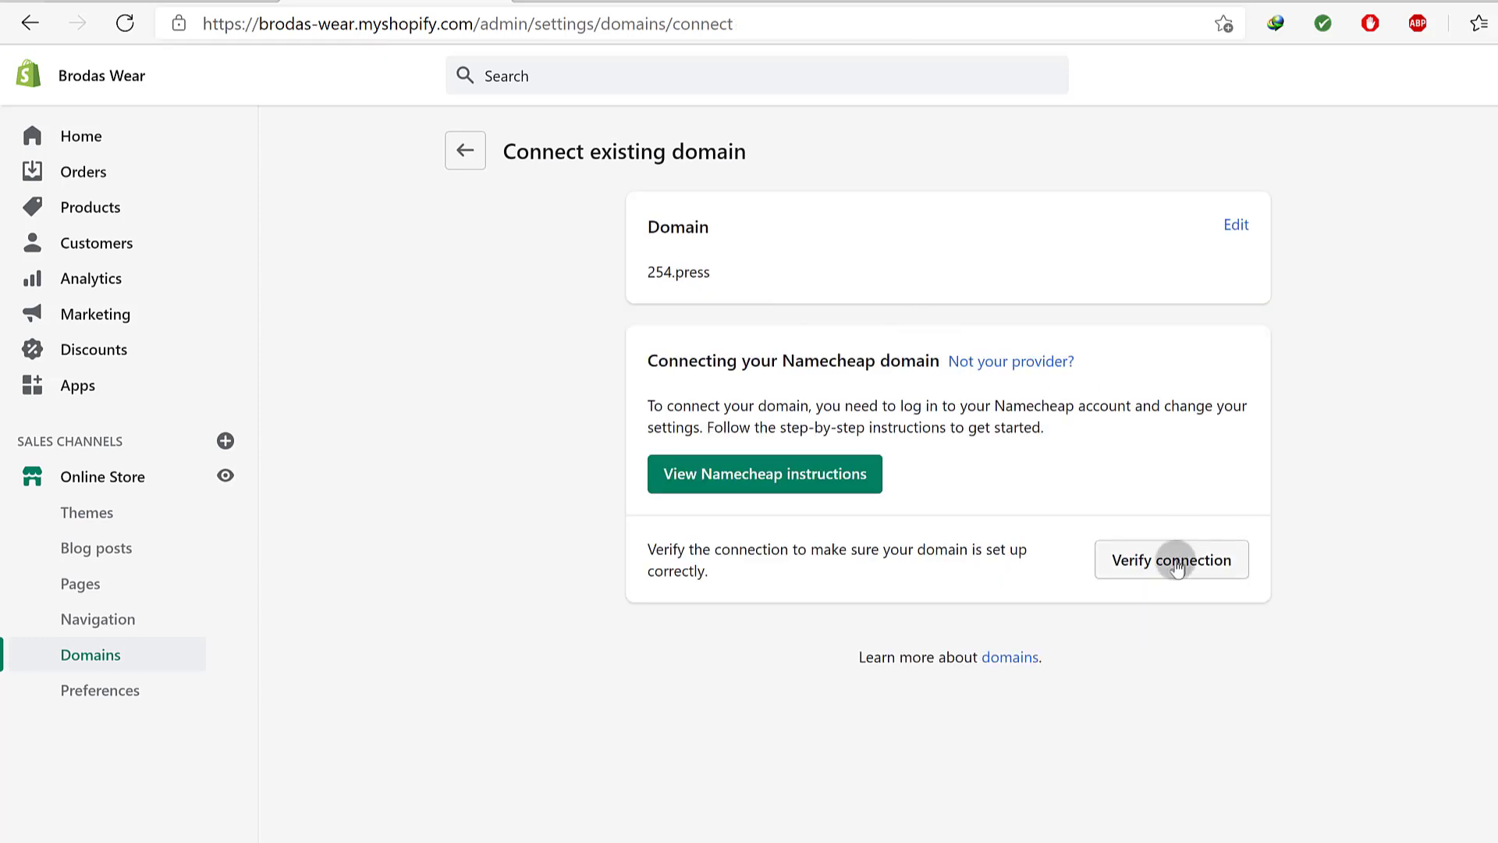
left_click(1177, 565)
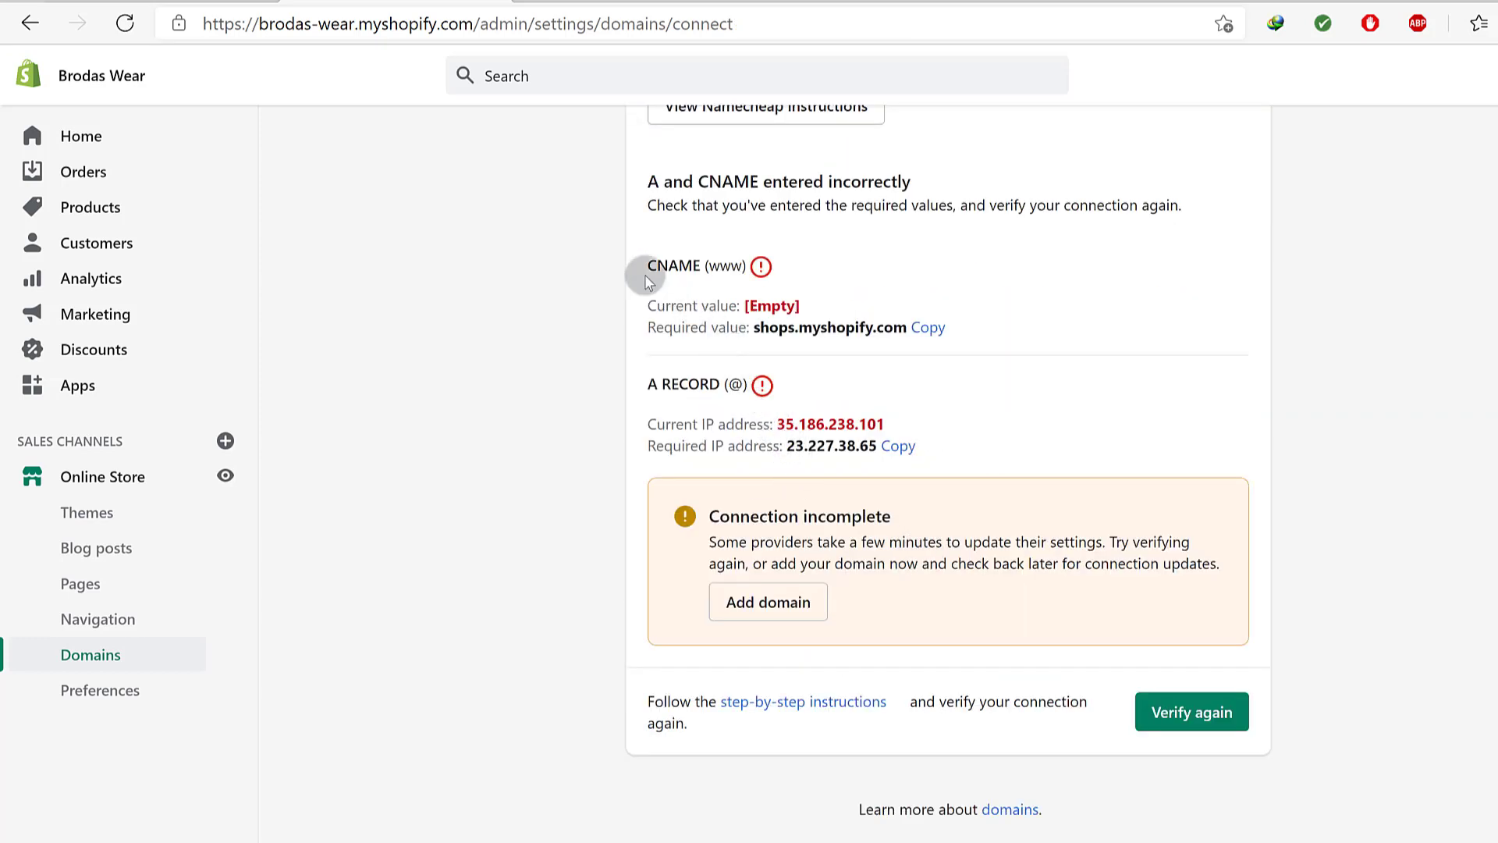
Review the CNAME and A record requirements and copy the required A record IP address 23.227.38.65.
left_click_drag(656, 268, 686, 266)
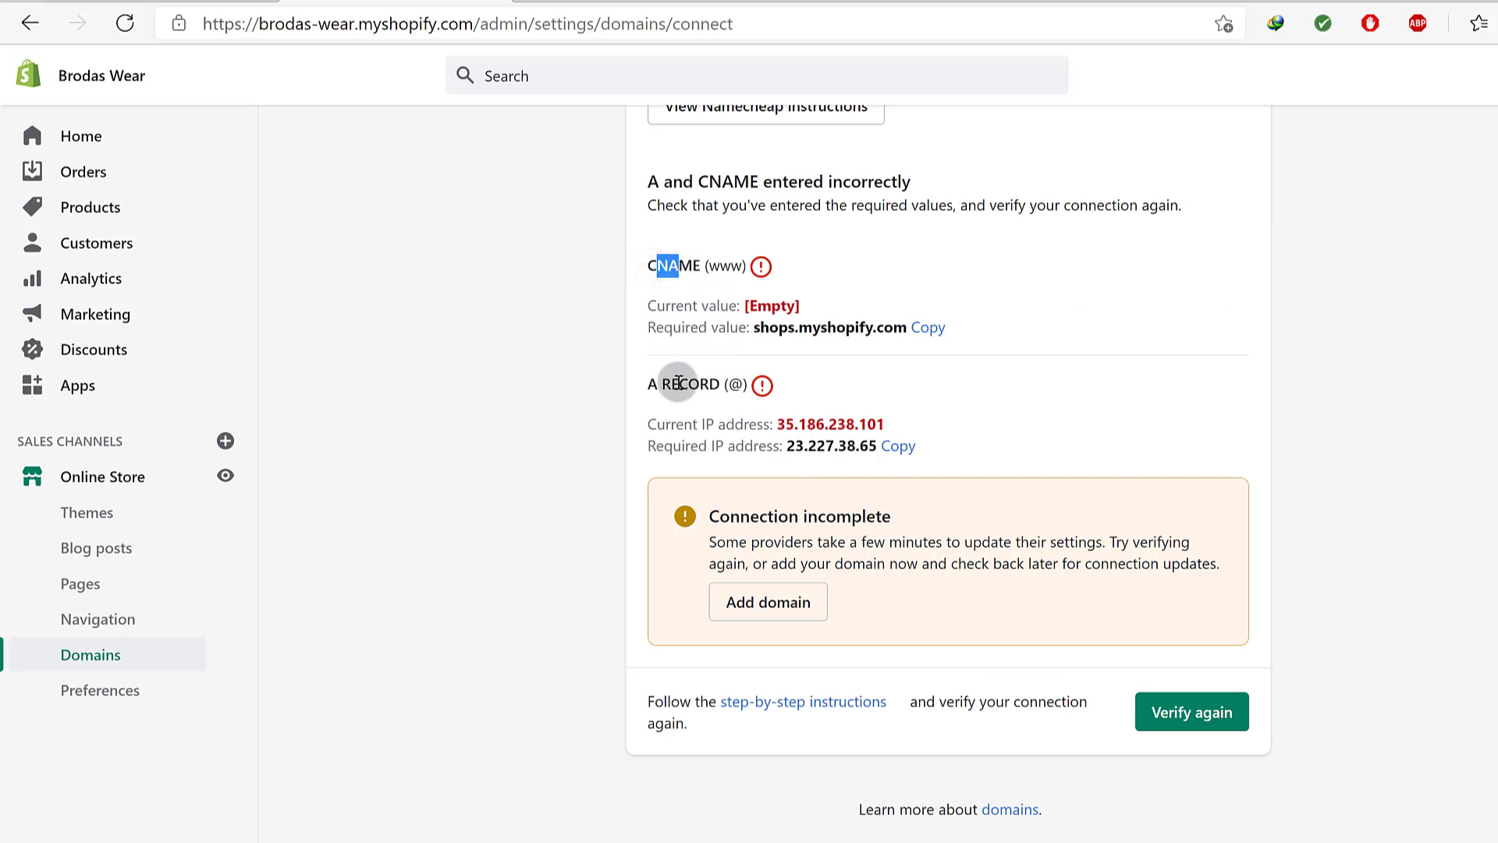
left_click_drag(672, 383, 700, 384)
left_click(967, 388)
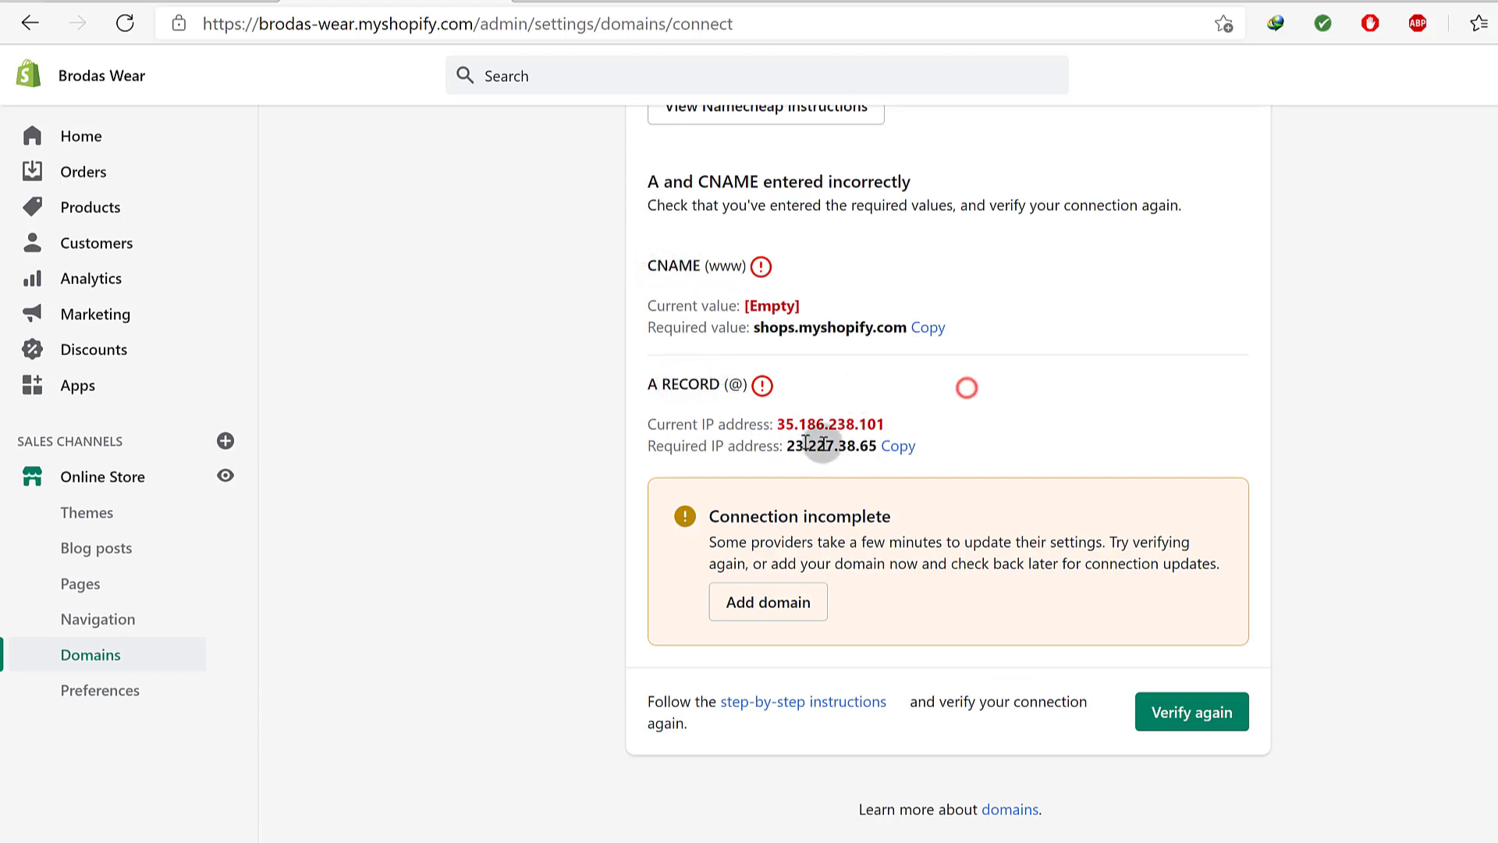
left_click(898, 445)
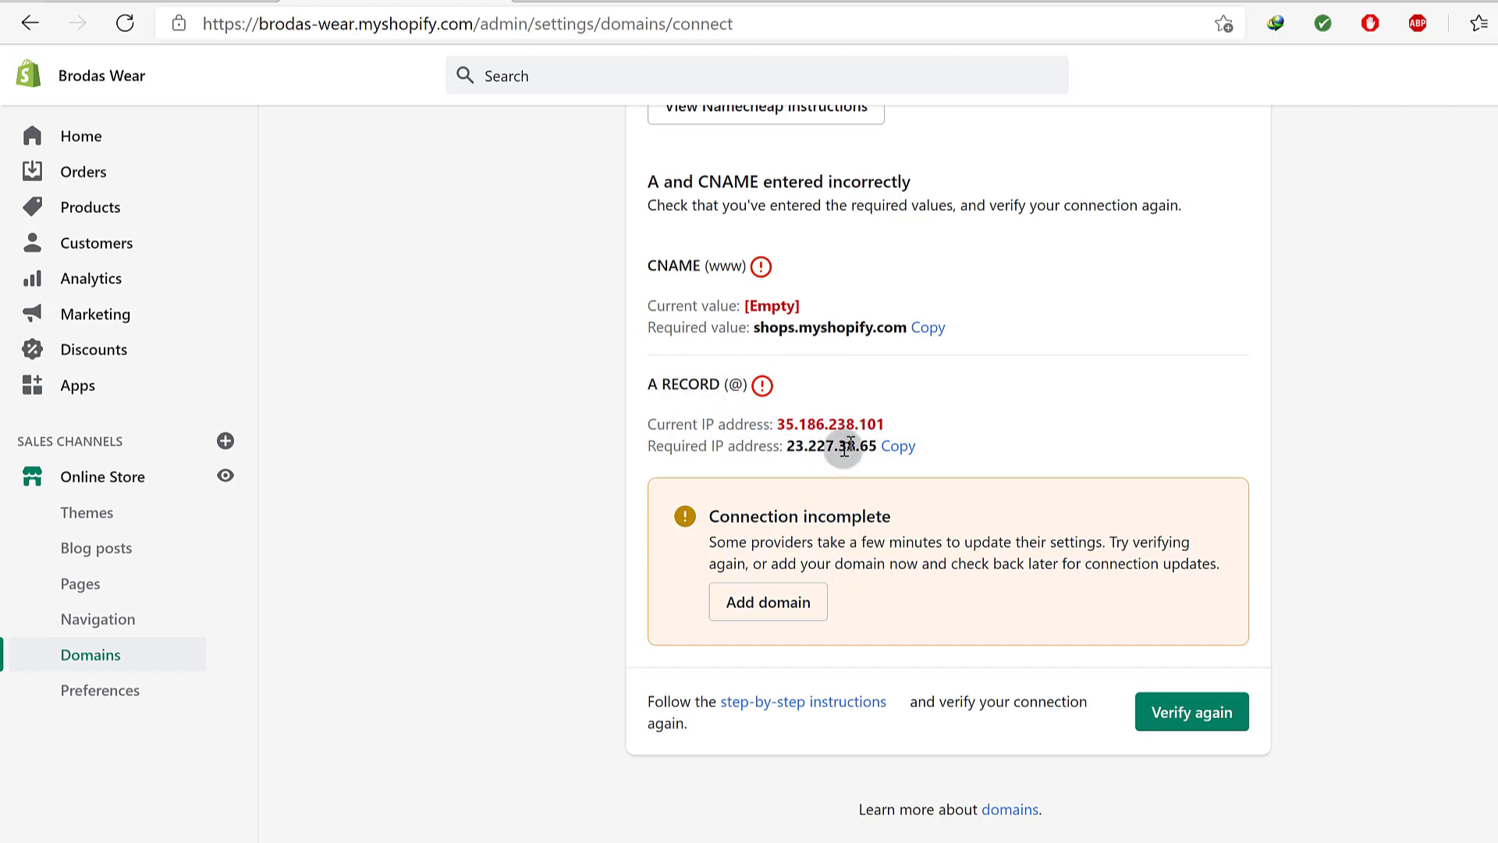
left_click_drag(786, 446, 879, 446)
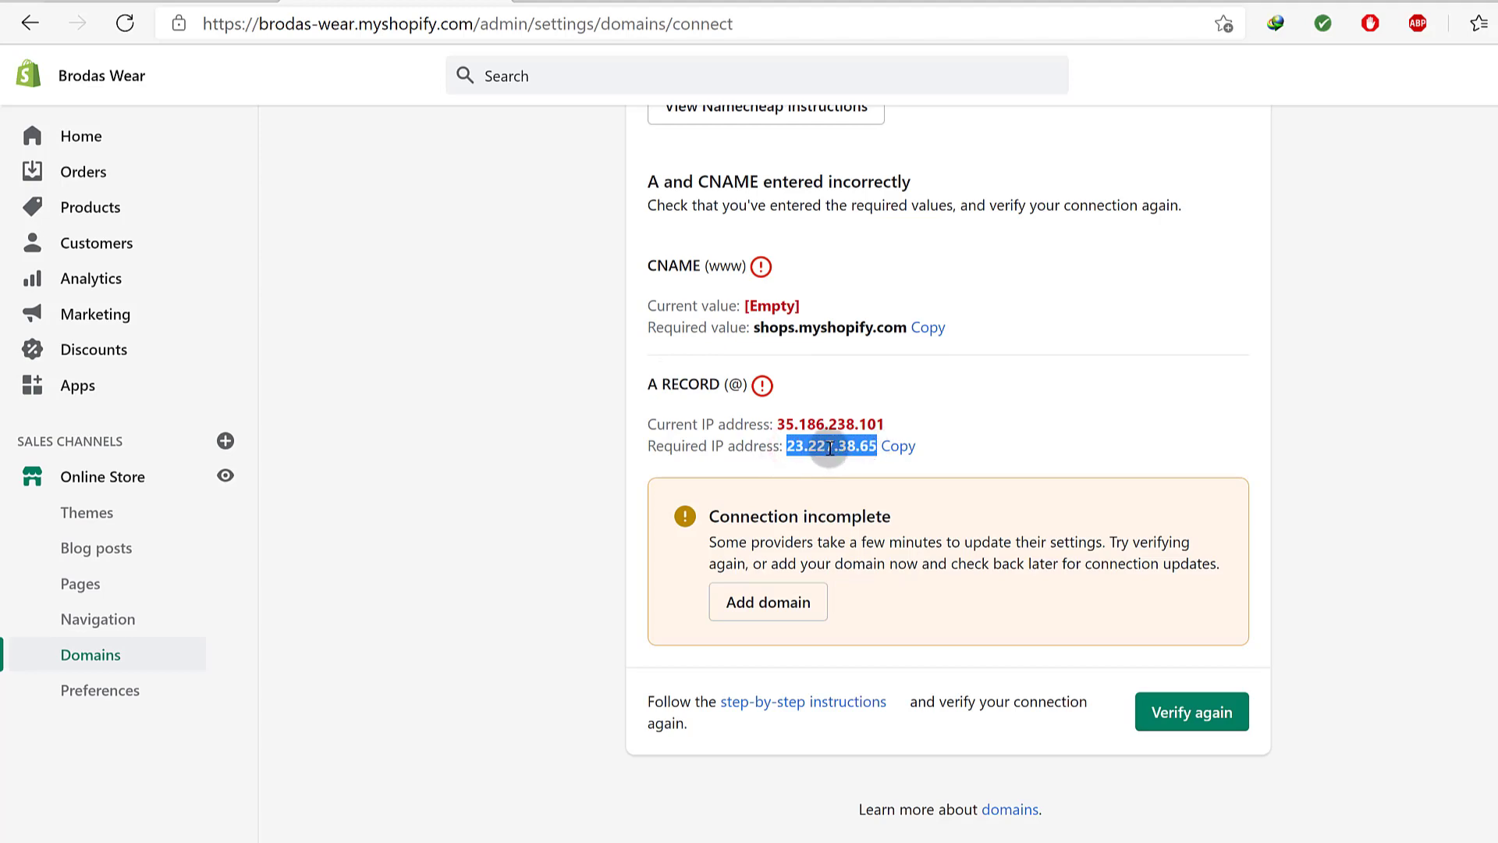
Return to Cloudflare's DNS page for 254.press and start a new A record with @ as its name.
left_click(1317, 2)
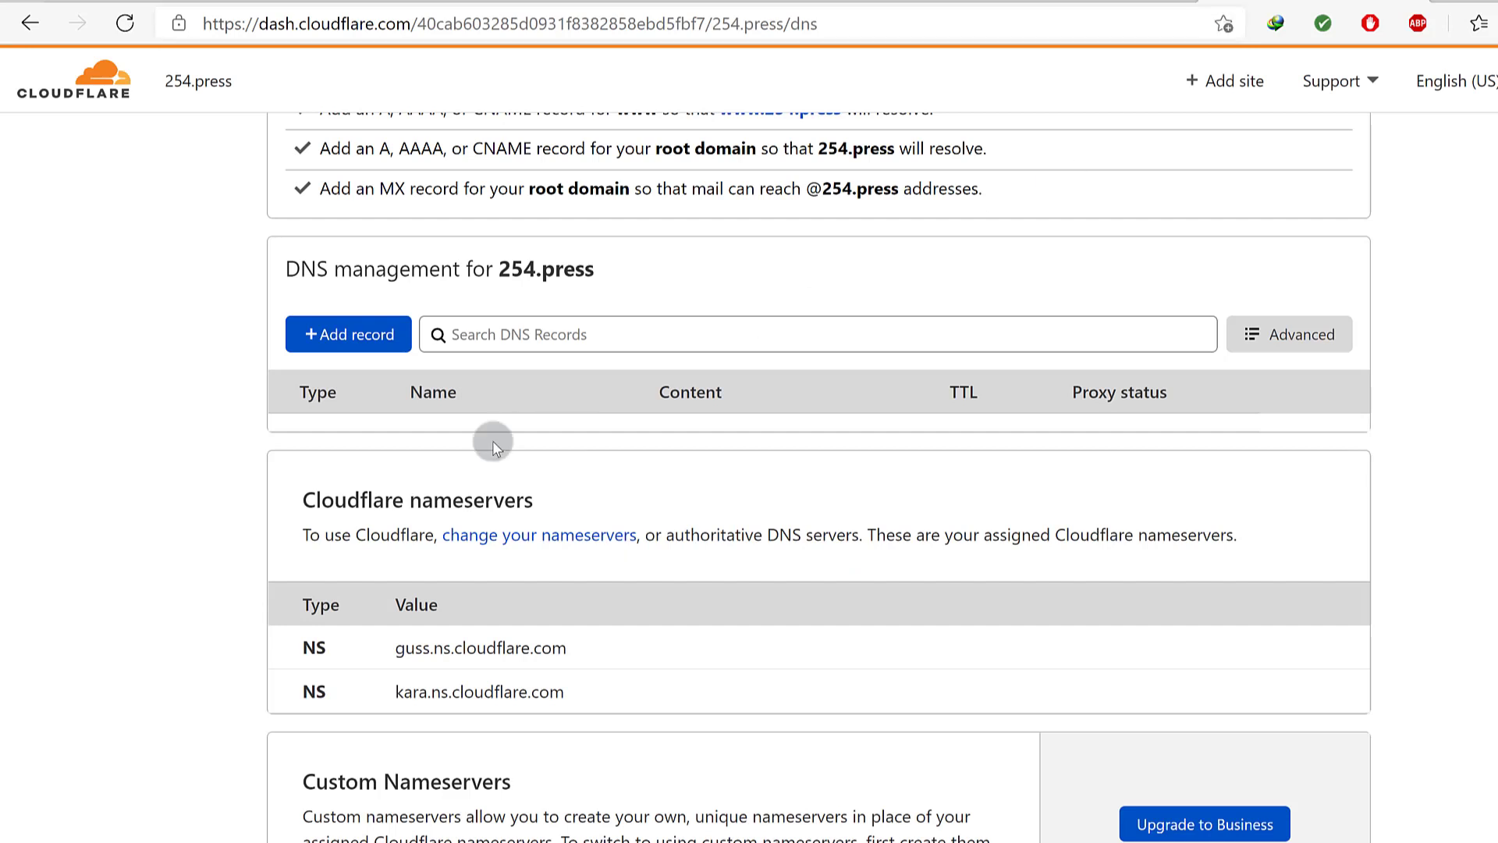
left_click(366, 336)
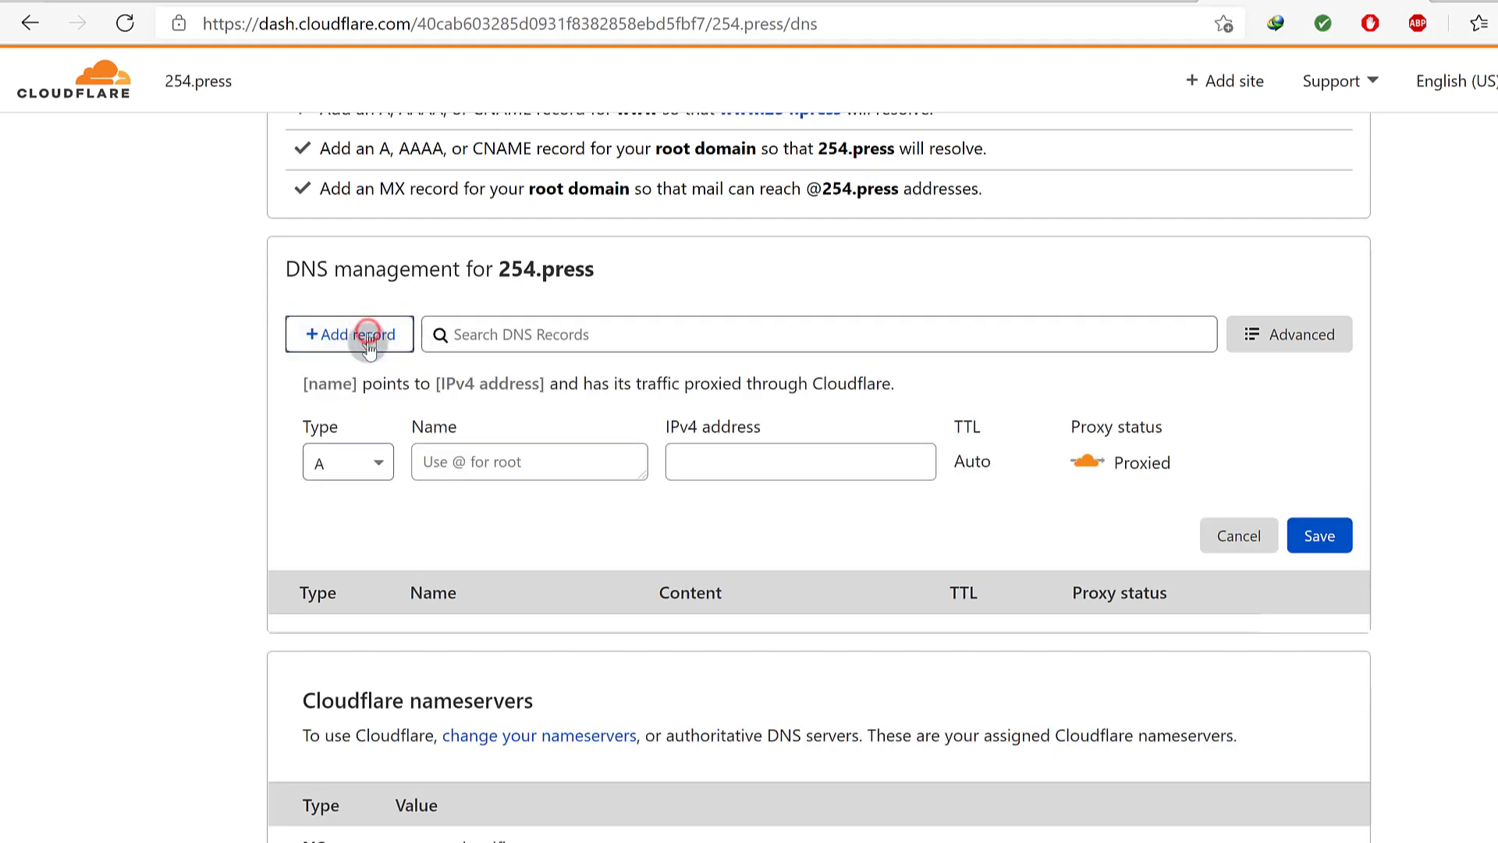
left_click(331, 468)
left_click(491, 458)
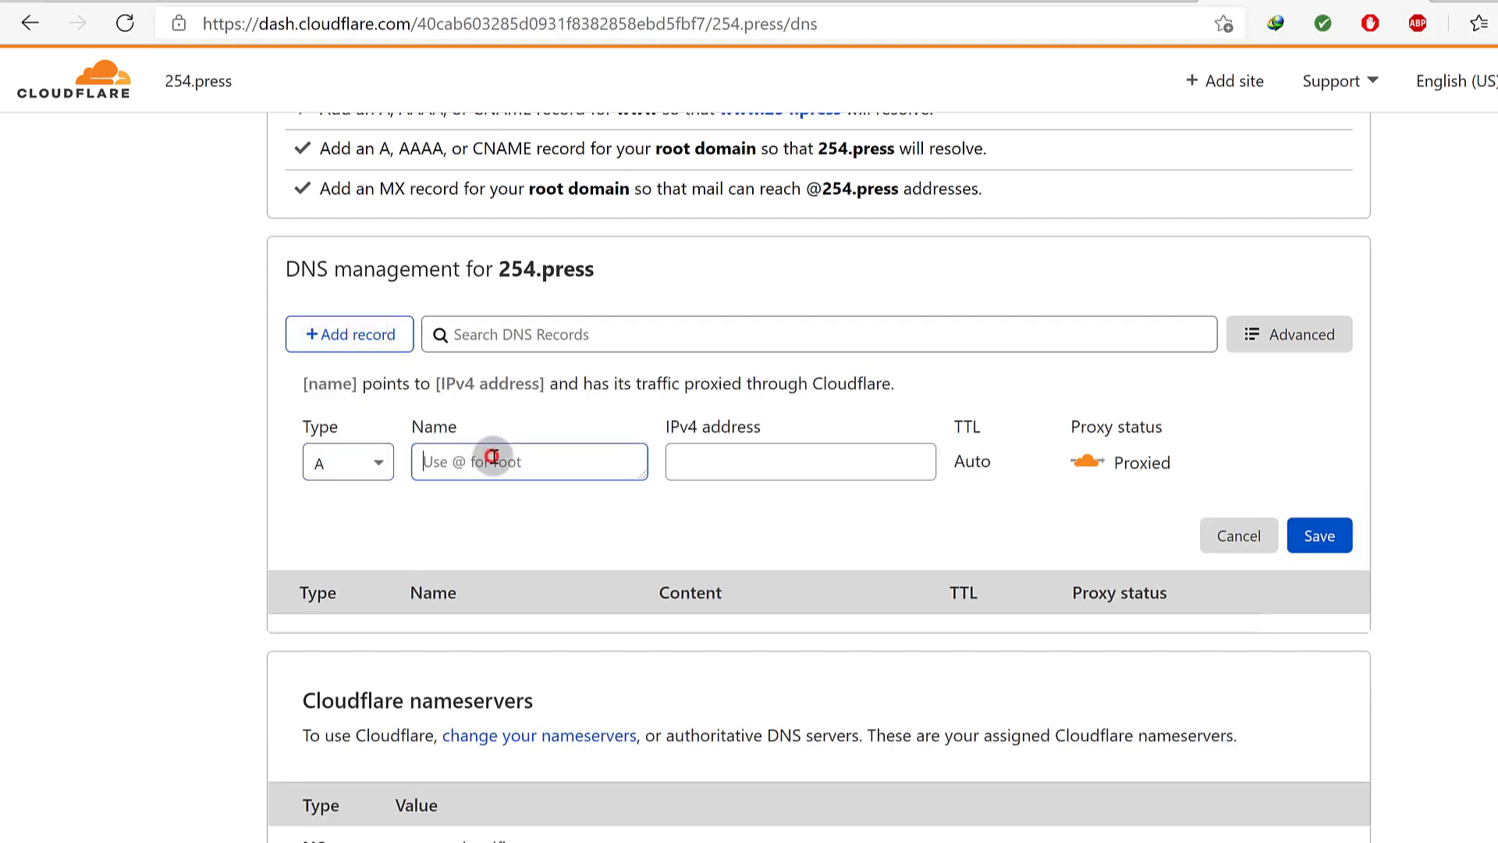
type("@")
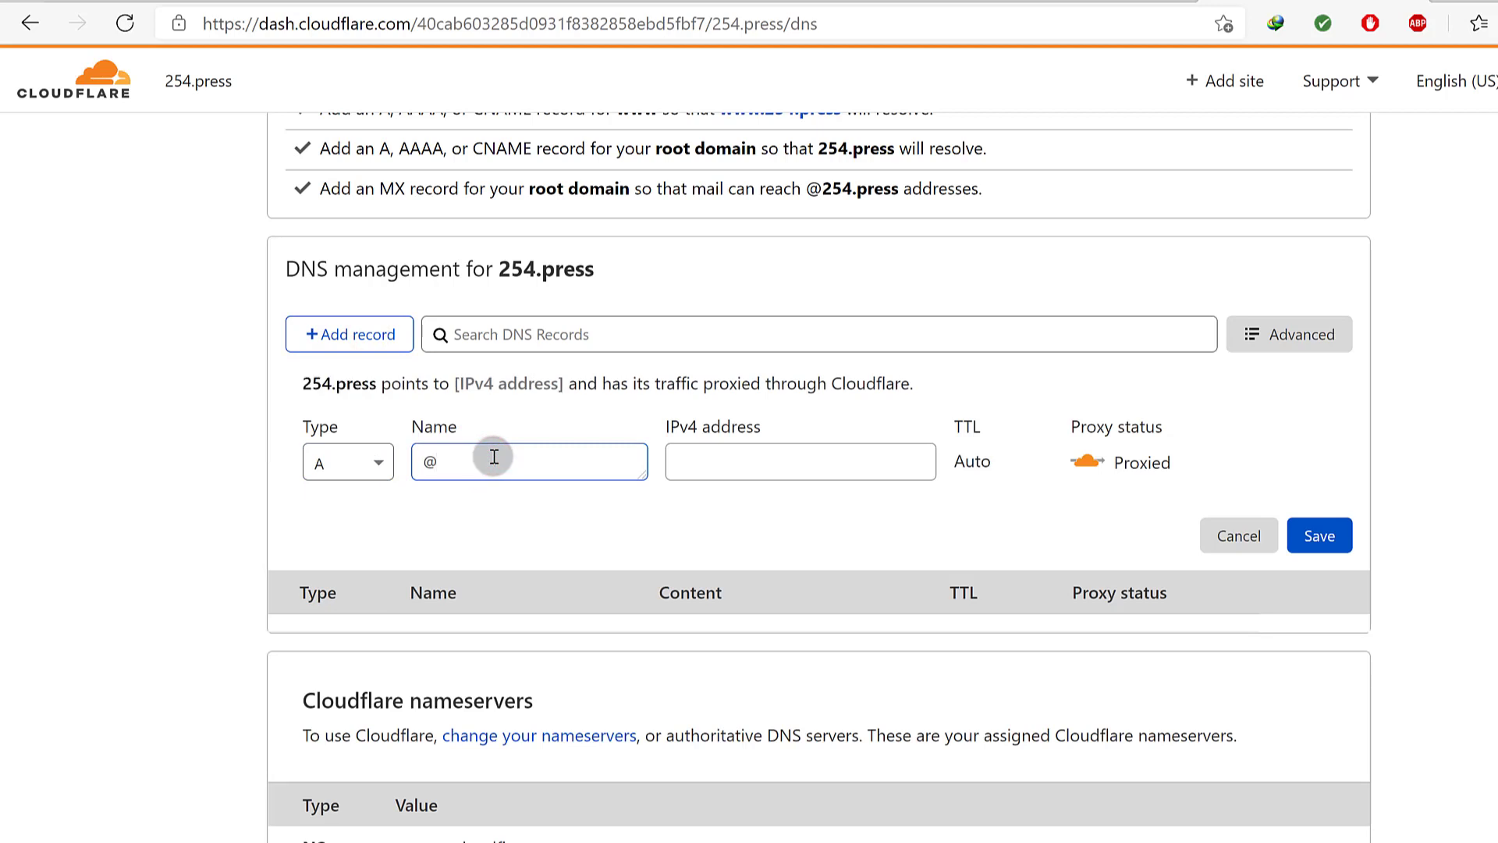
double_click(469, 461)
left_click(457, 467)
left_click_drag(497, 261, 597, 261)
left_click_drag(441, 466, 553, 489)
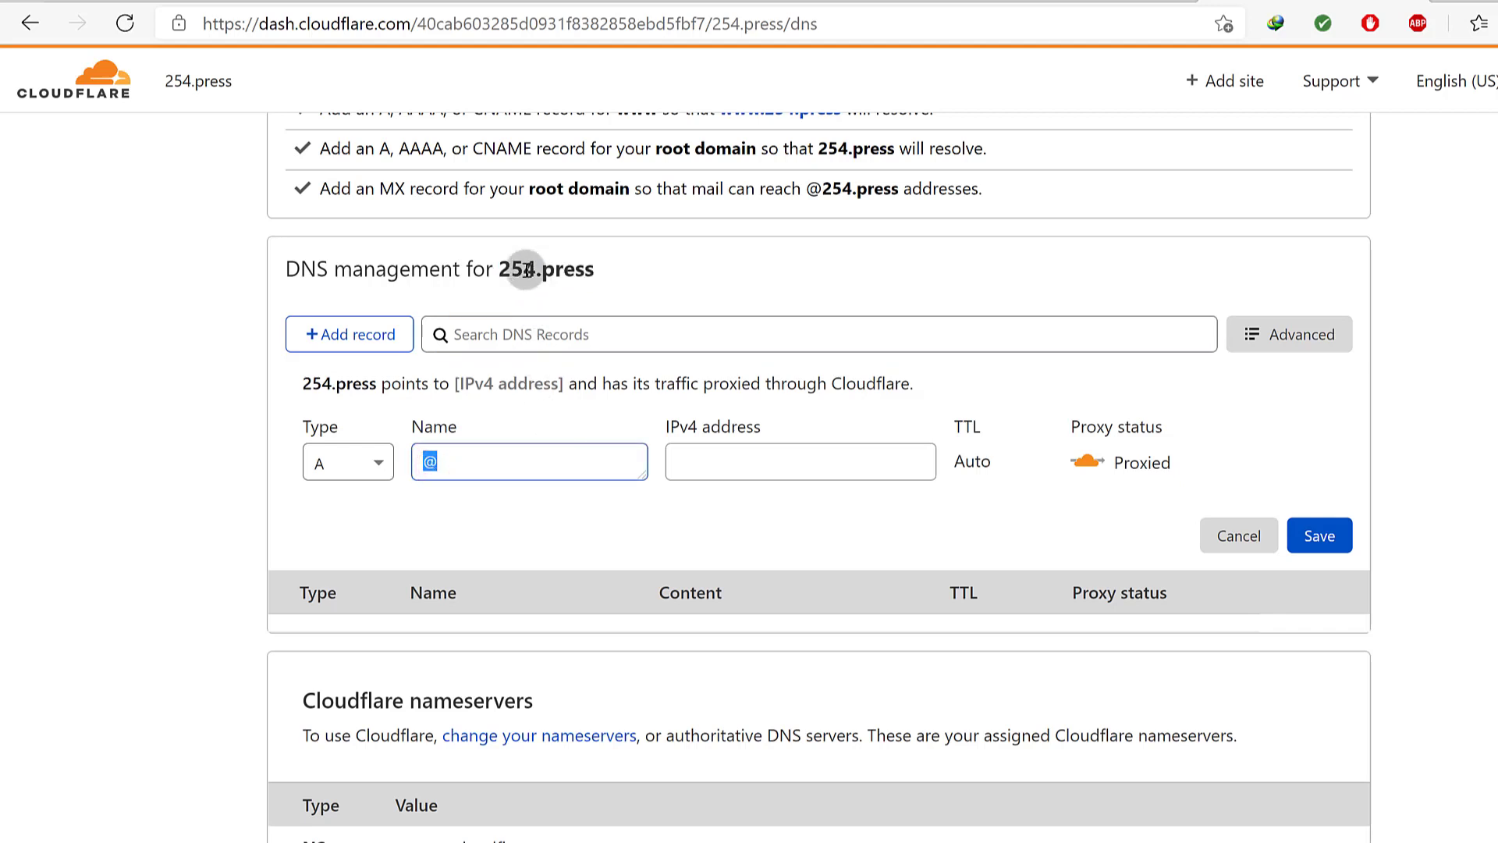
left_click_drag(494, 261, 565, 263)
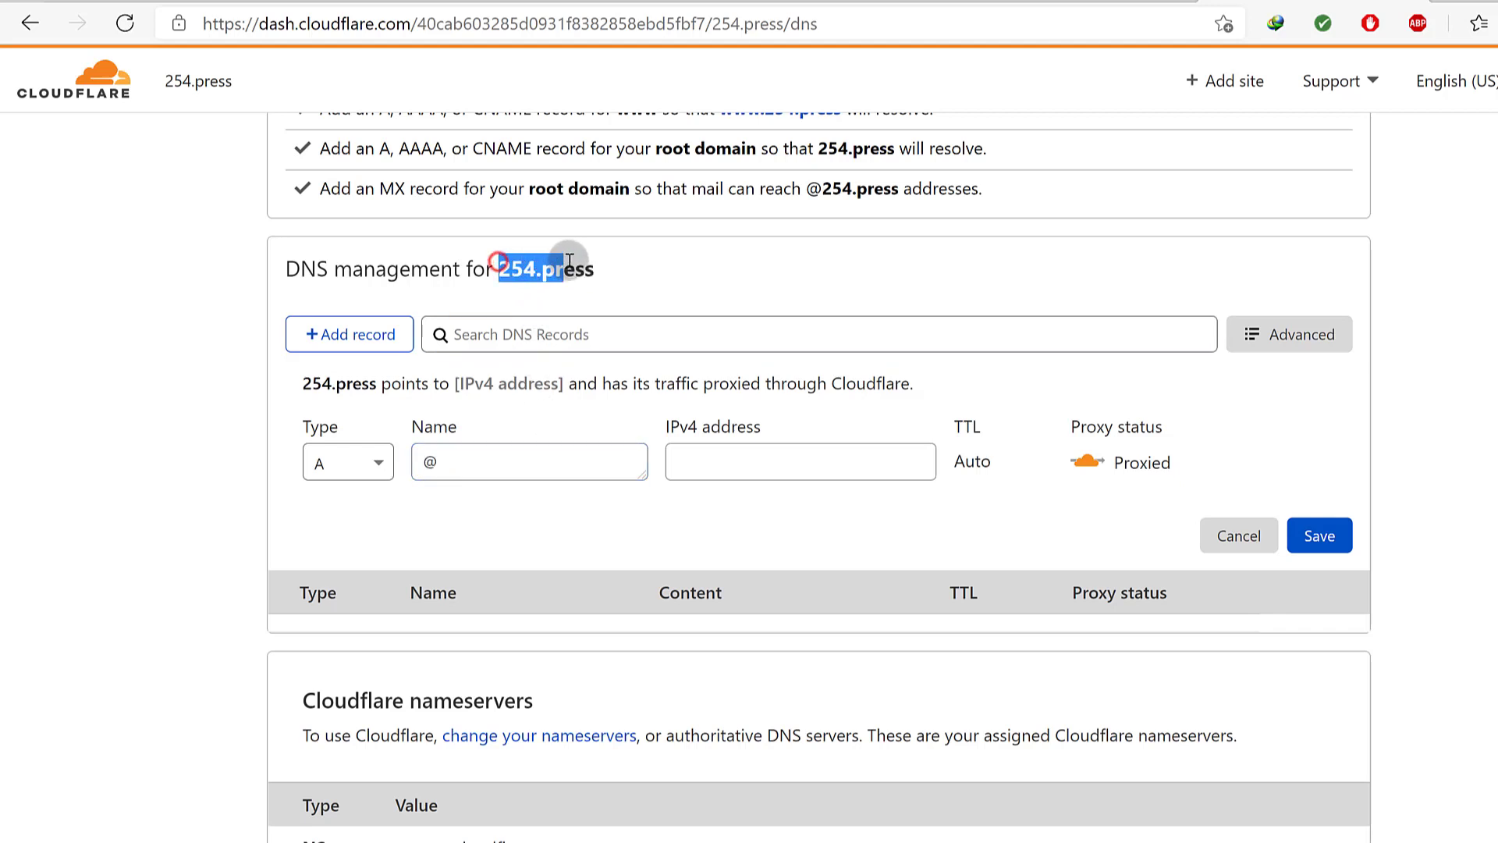
Paste 23.227.38.65 as the new A record's IPv4 address and try to save the record.
left_click(686, 461)
right_click(686, 462)
left_click(771, 515)
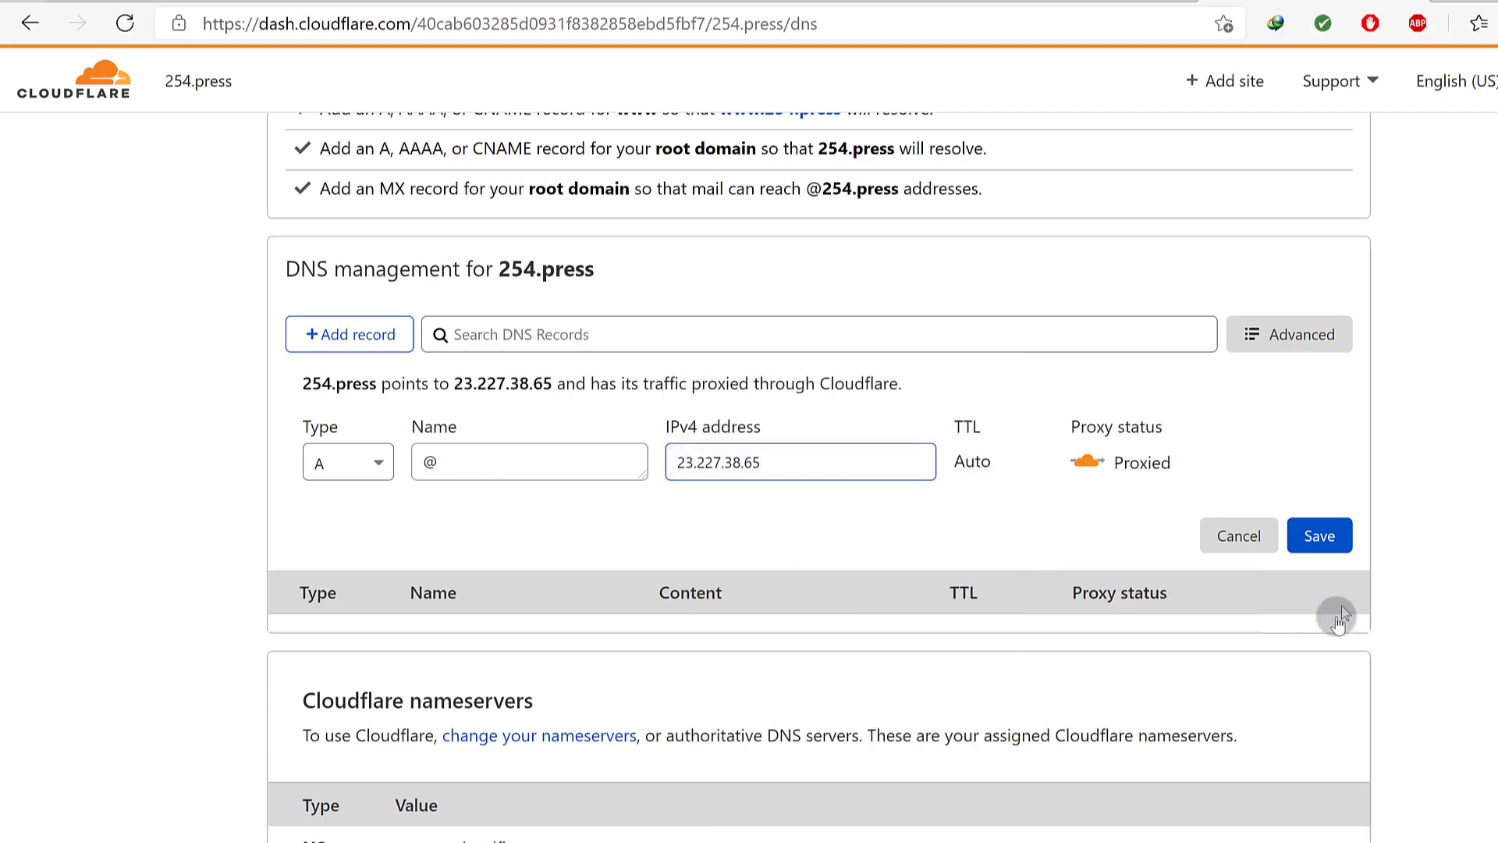
left_click(1320, 537)
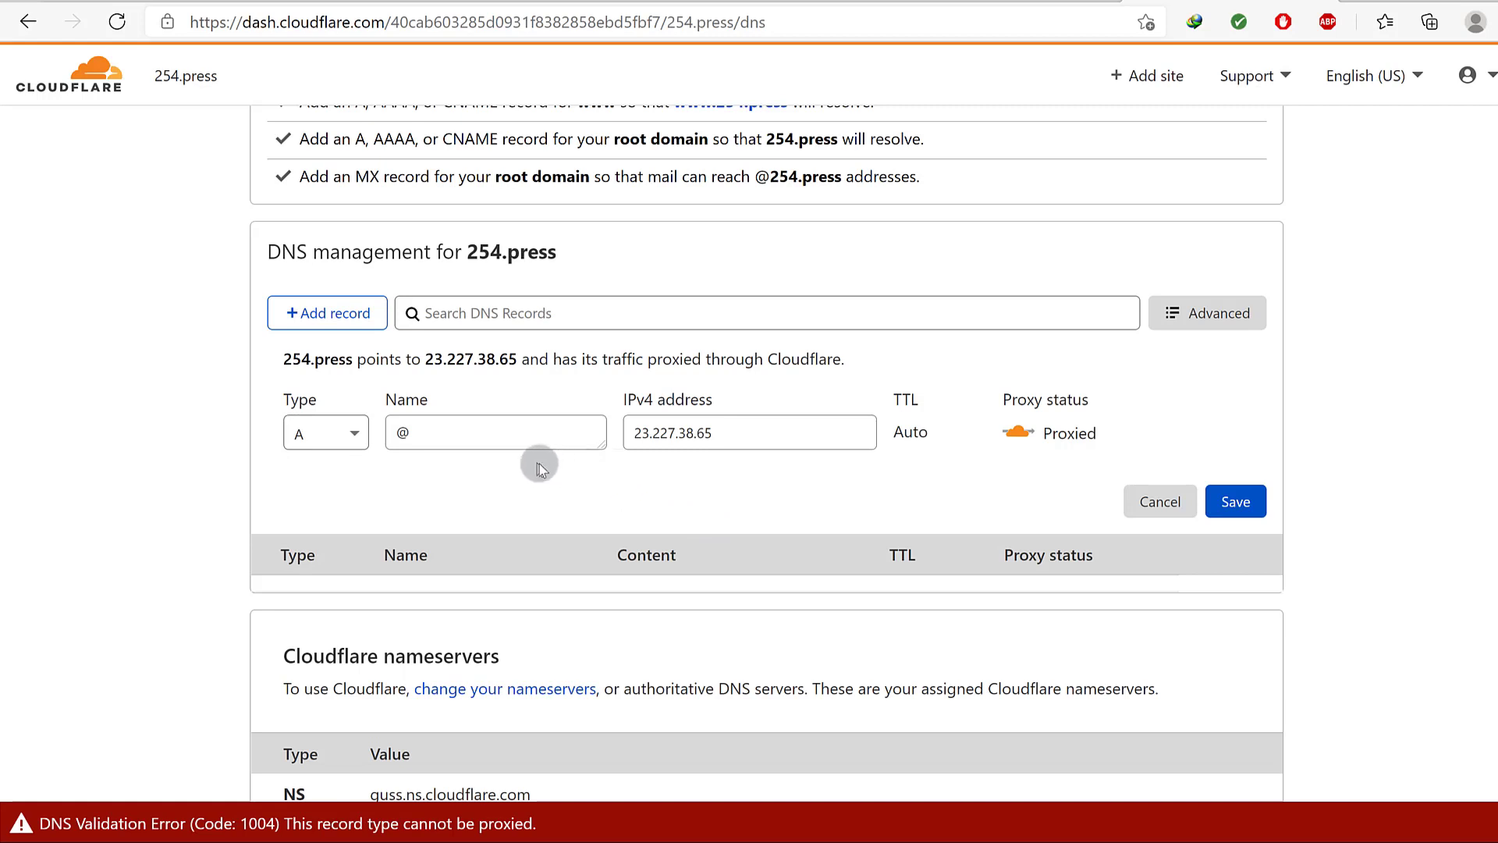
Open the Cloudflare overview page of 254.press in a new browser tab.
scroll(508, 294, "up", 3)
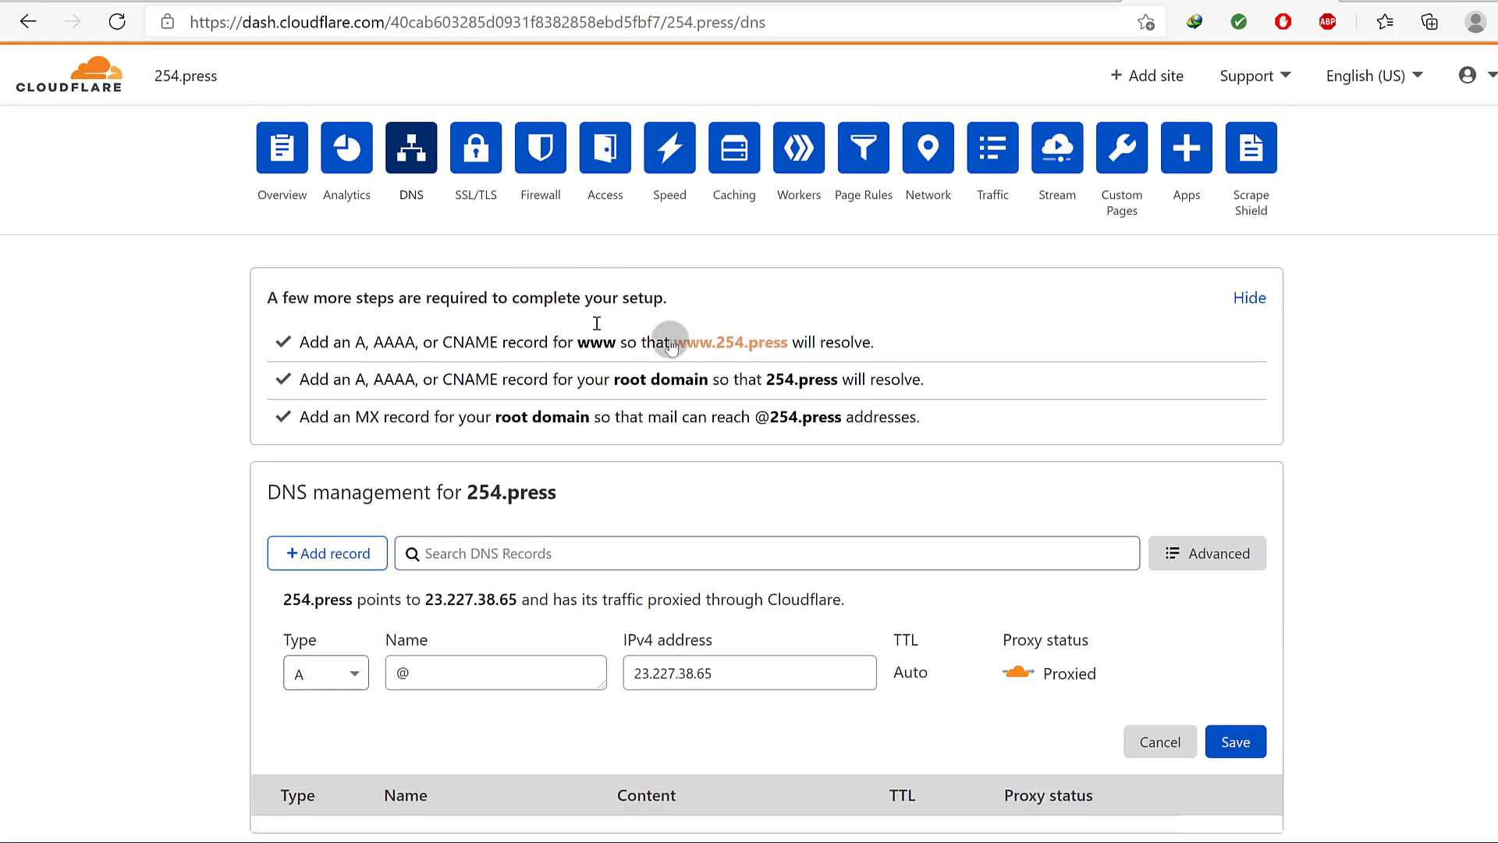
right_click(289, 153)
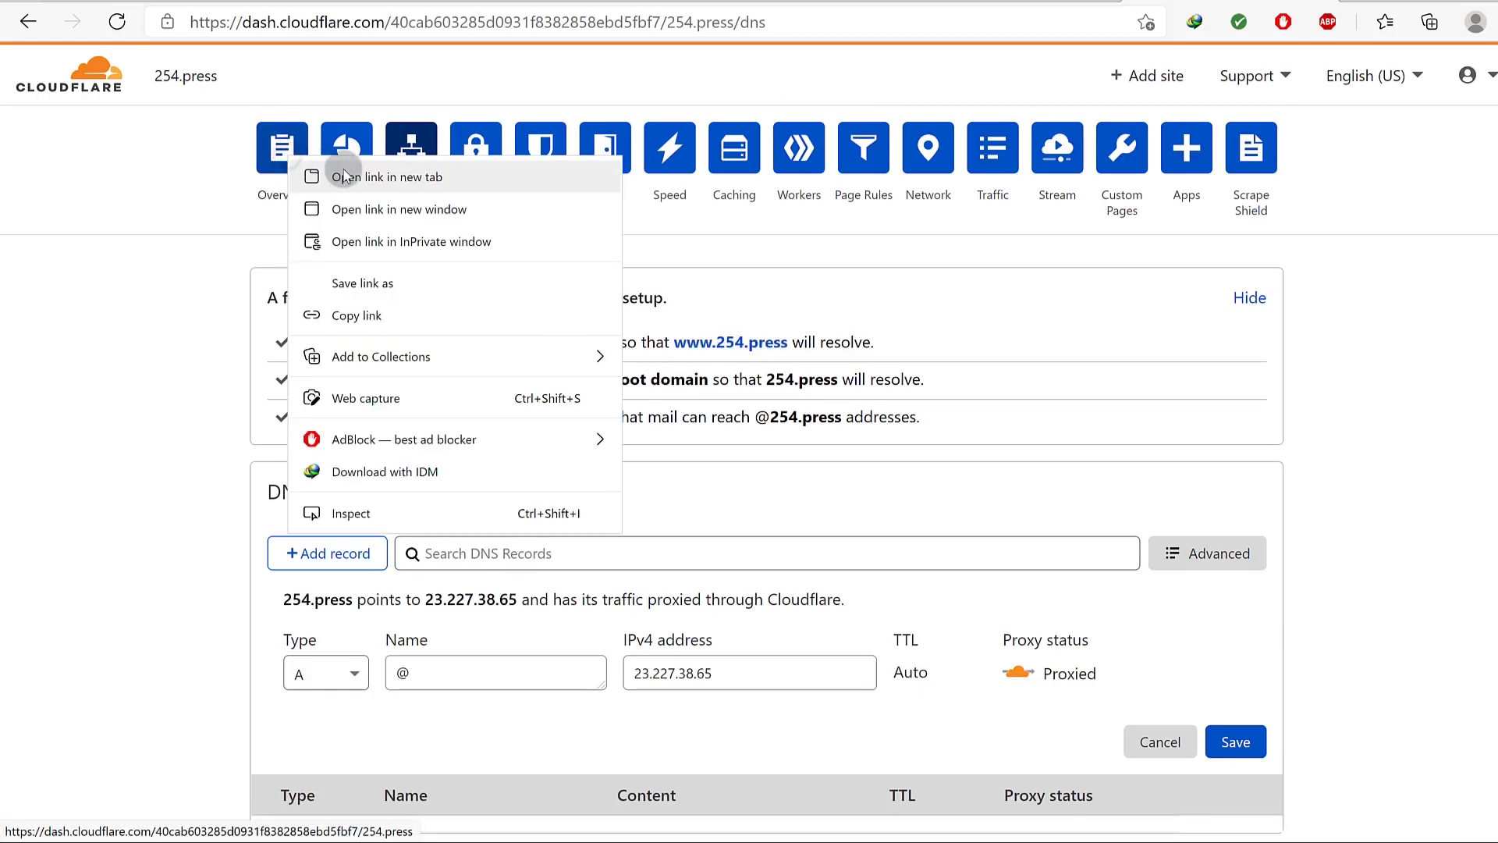
left_click(368, 175)
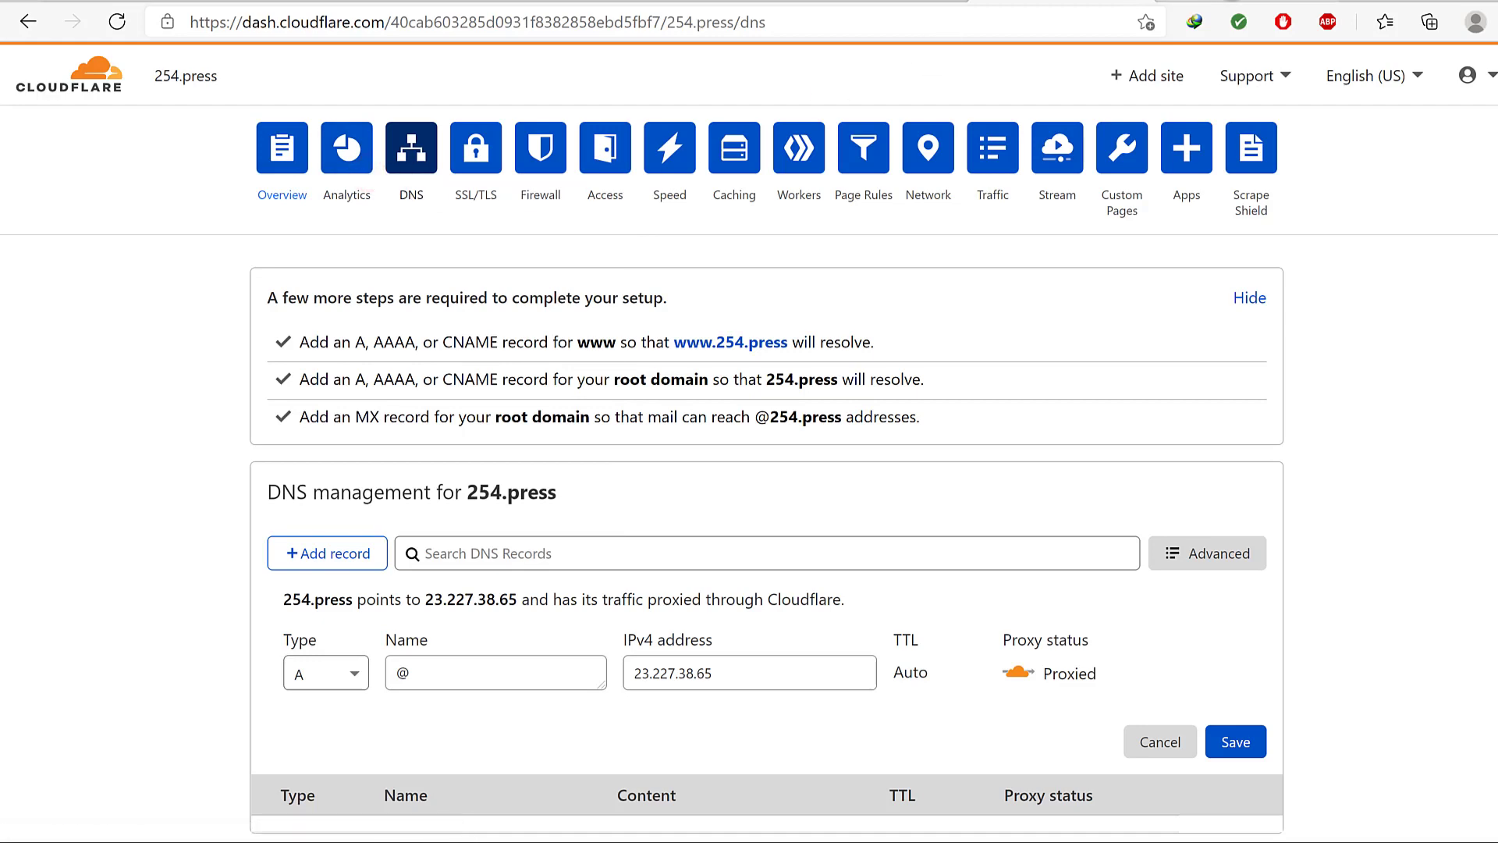
Reload Cloudflare's DNS page for 254.press and go to its DNS management section.
key("ctrl+Tab")
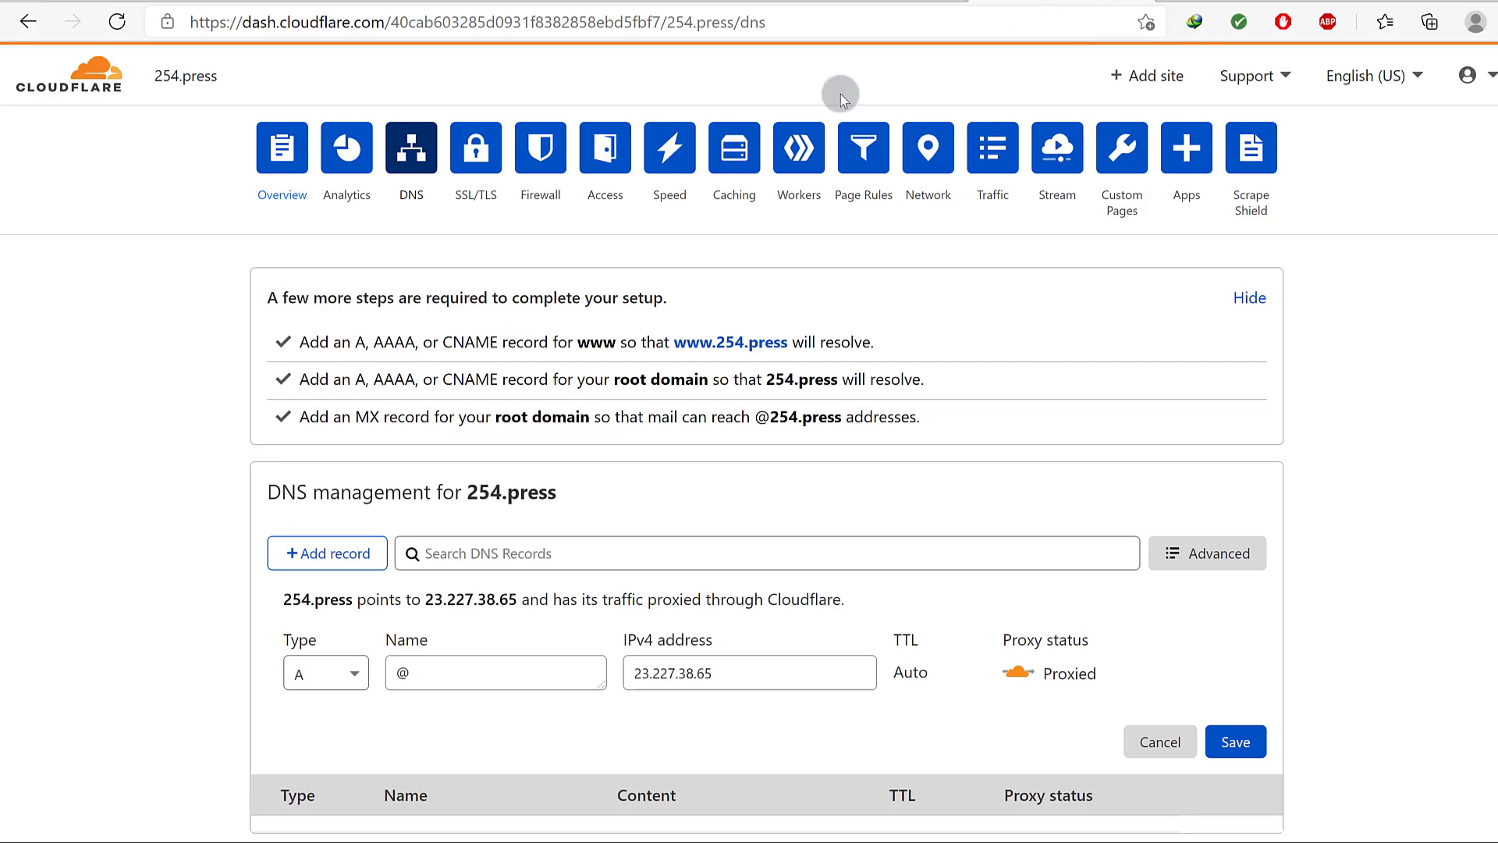
left_click(119, 21)
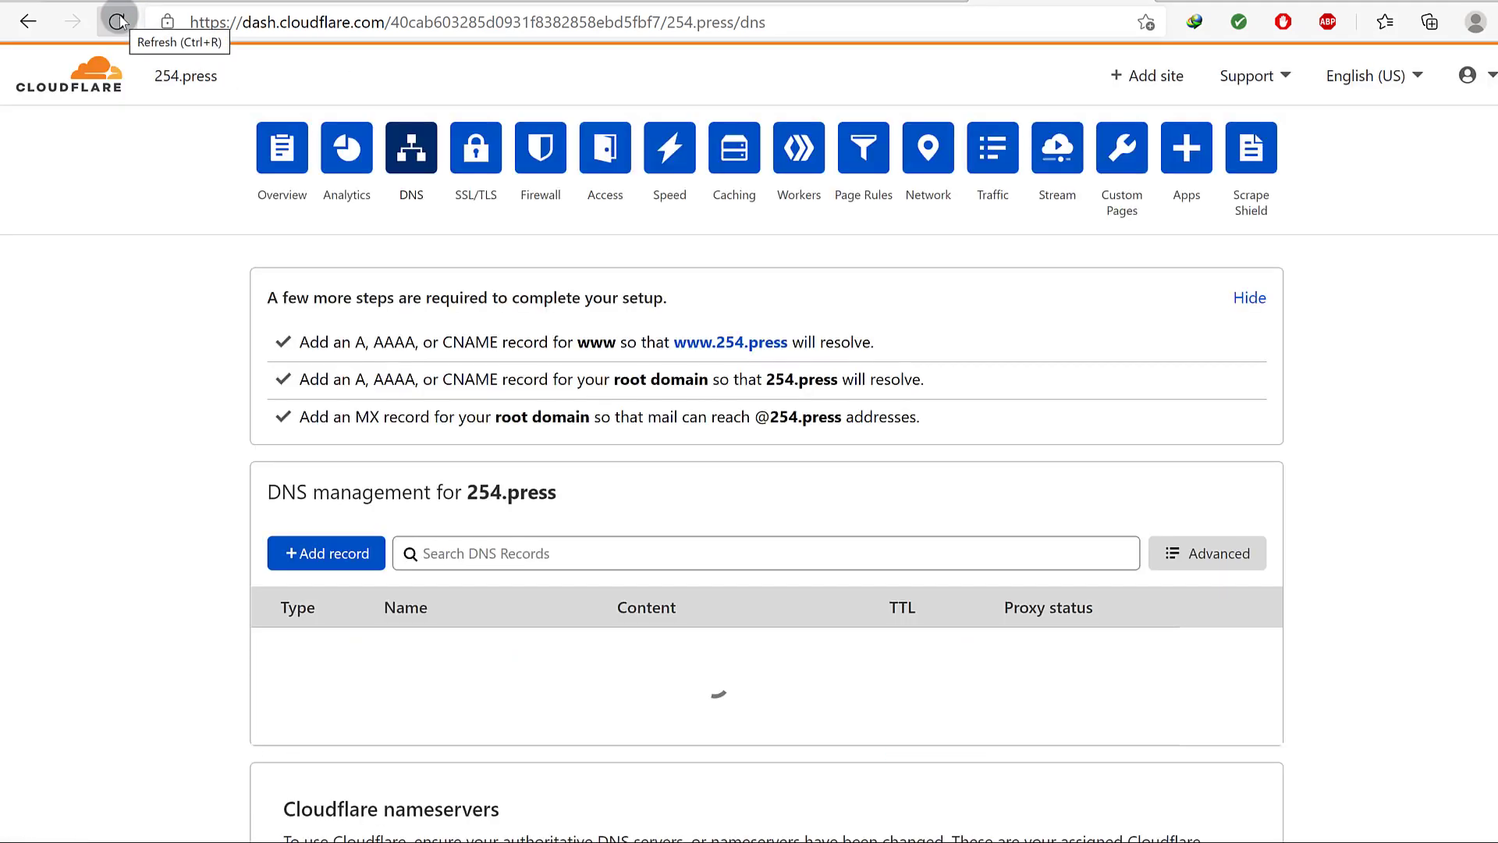
scroll(457, 522, "down", 2)
scroll(457, 523, "down", 2)
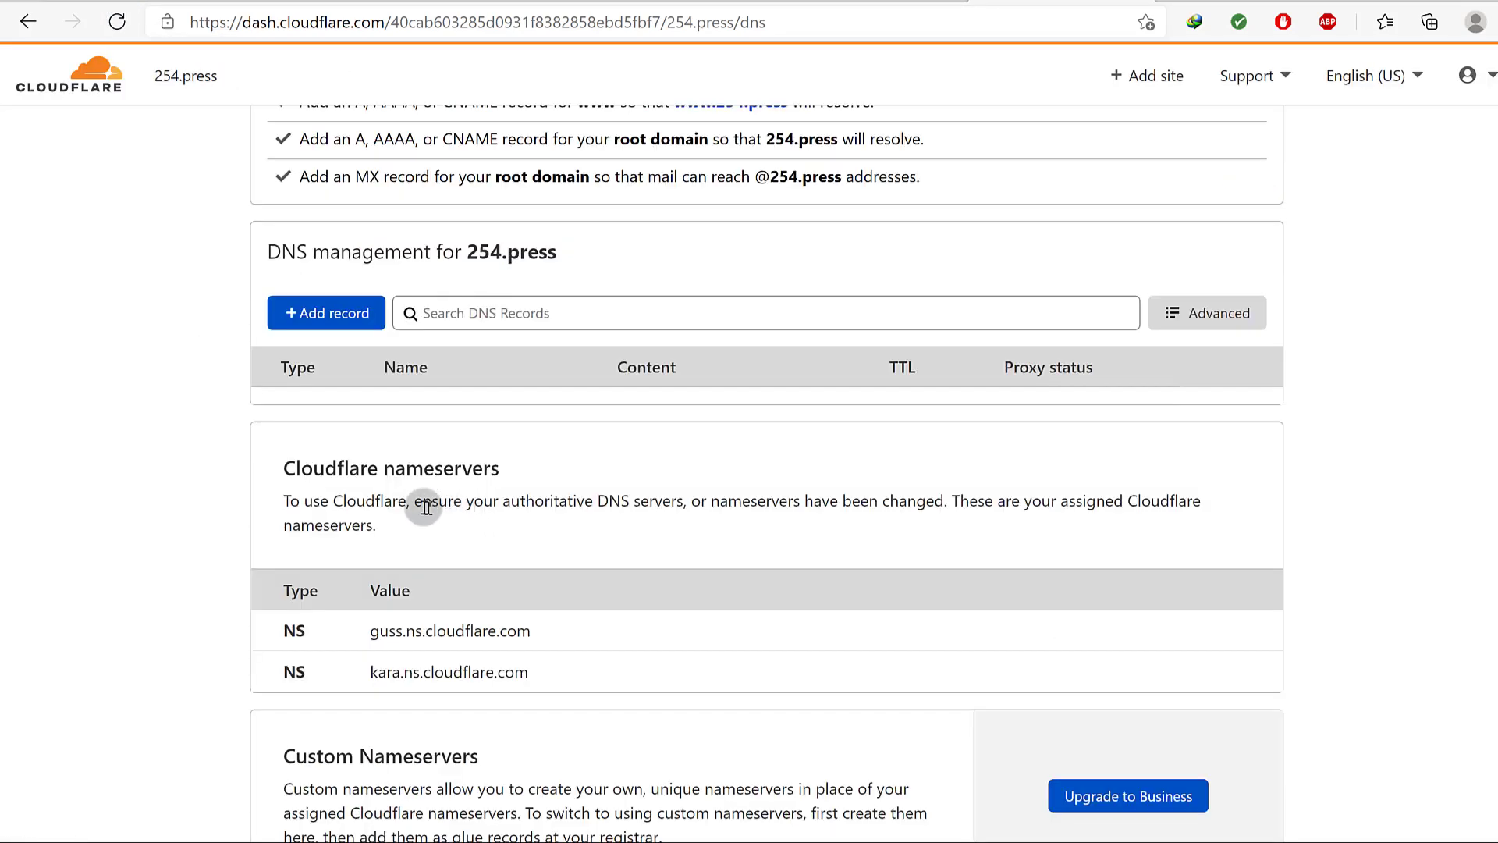
Add a new A record for 254.press with @ as the name and 23.227.38.65 as the IPv4 address.
left_click(333, 314)
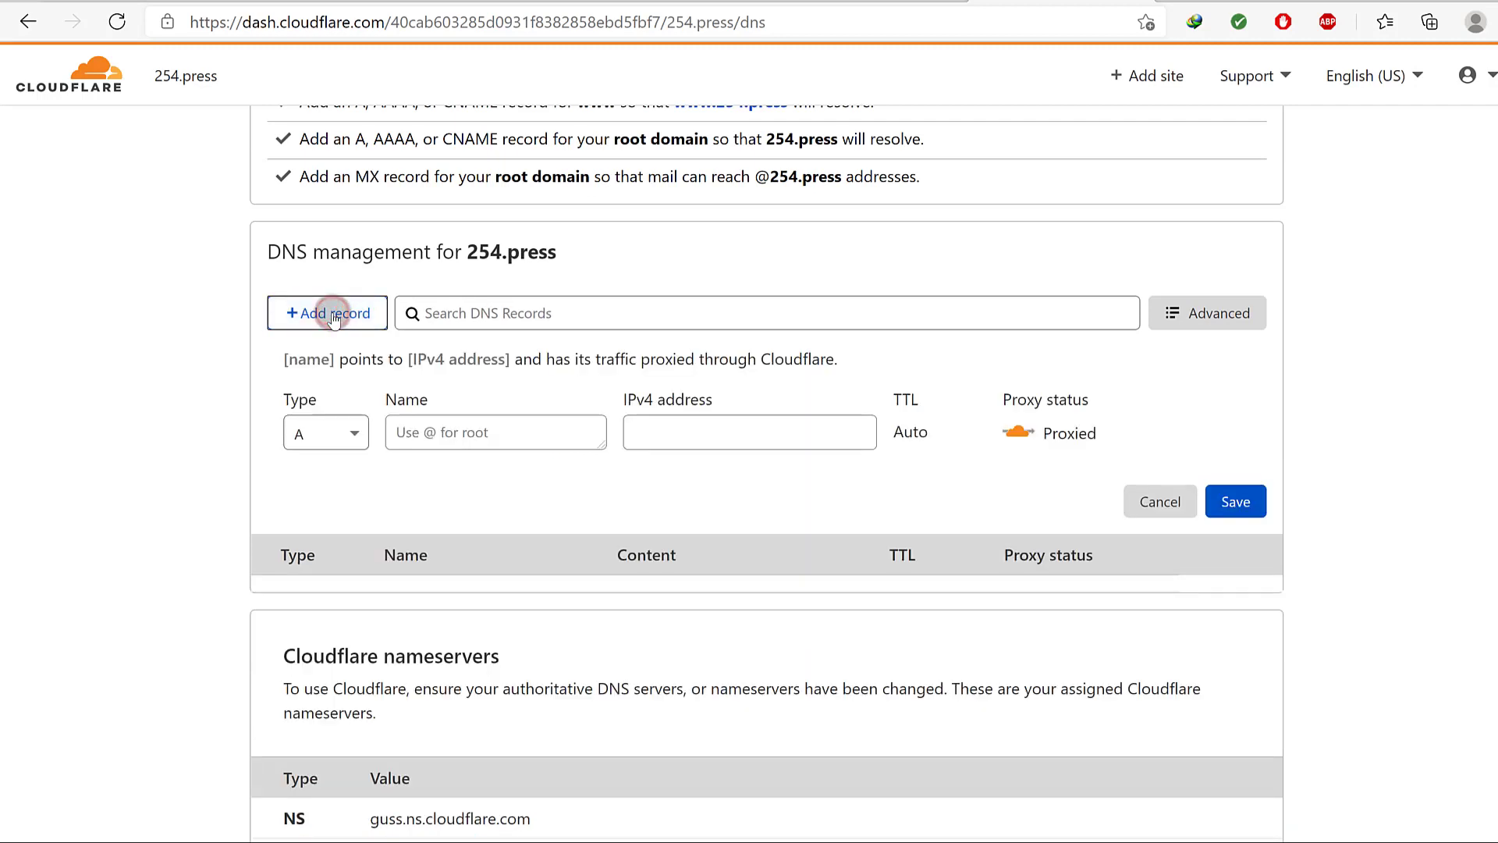
left_click(317, 433)
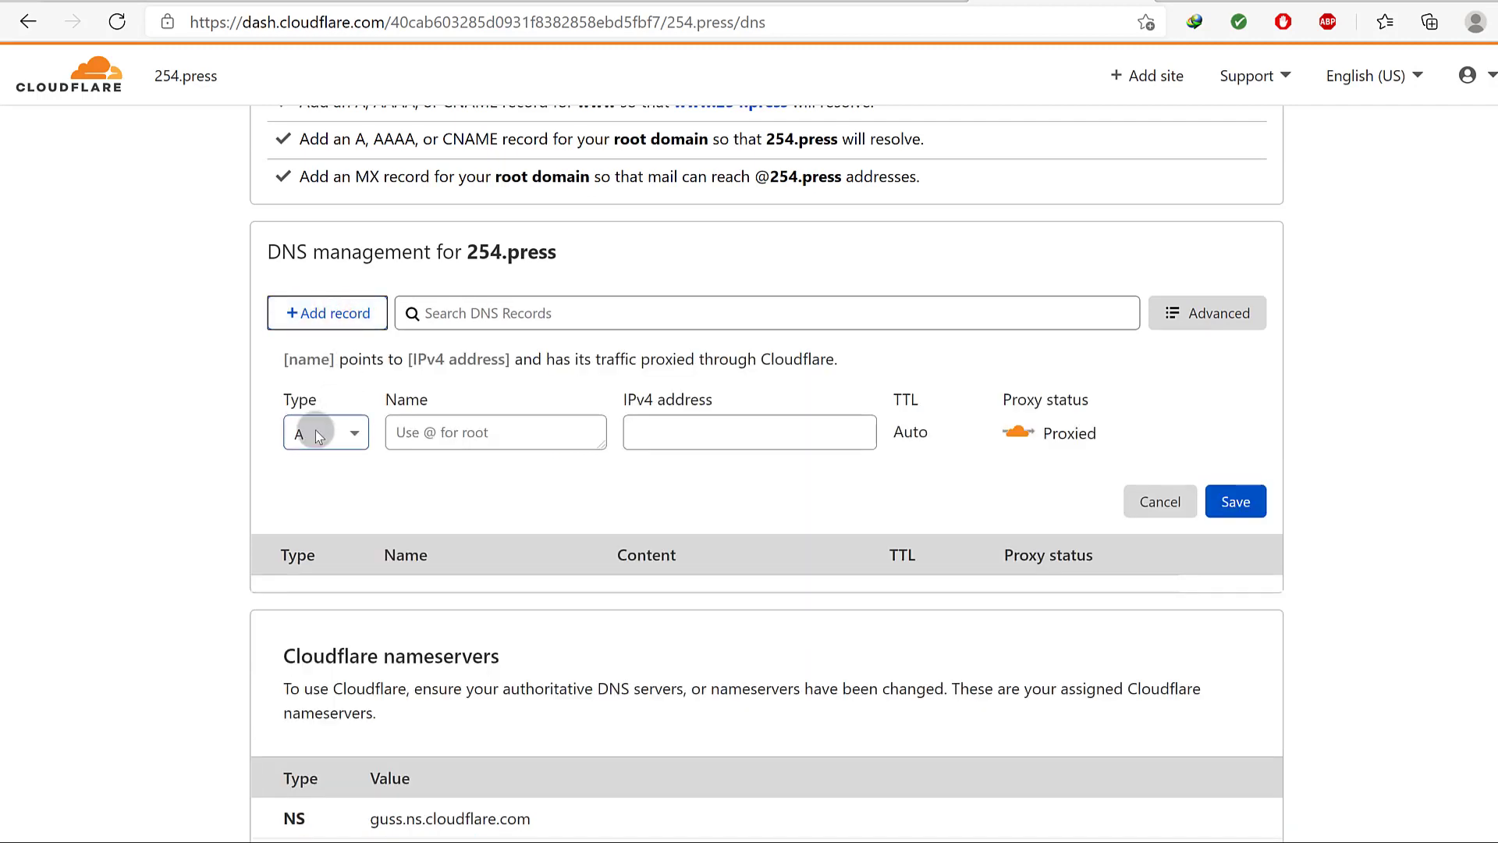
left_click(428, 434)
type("@")
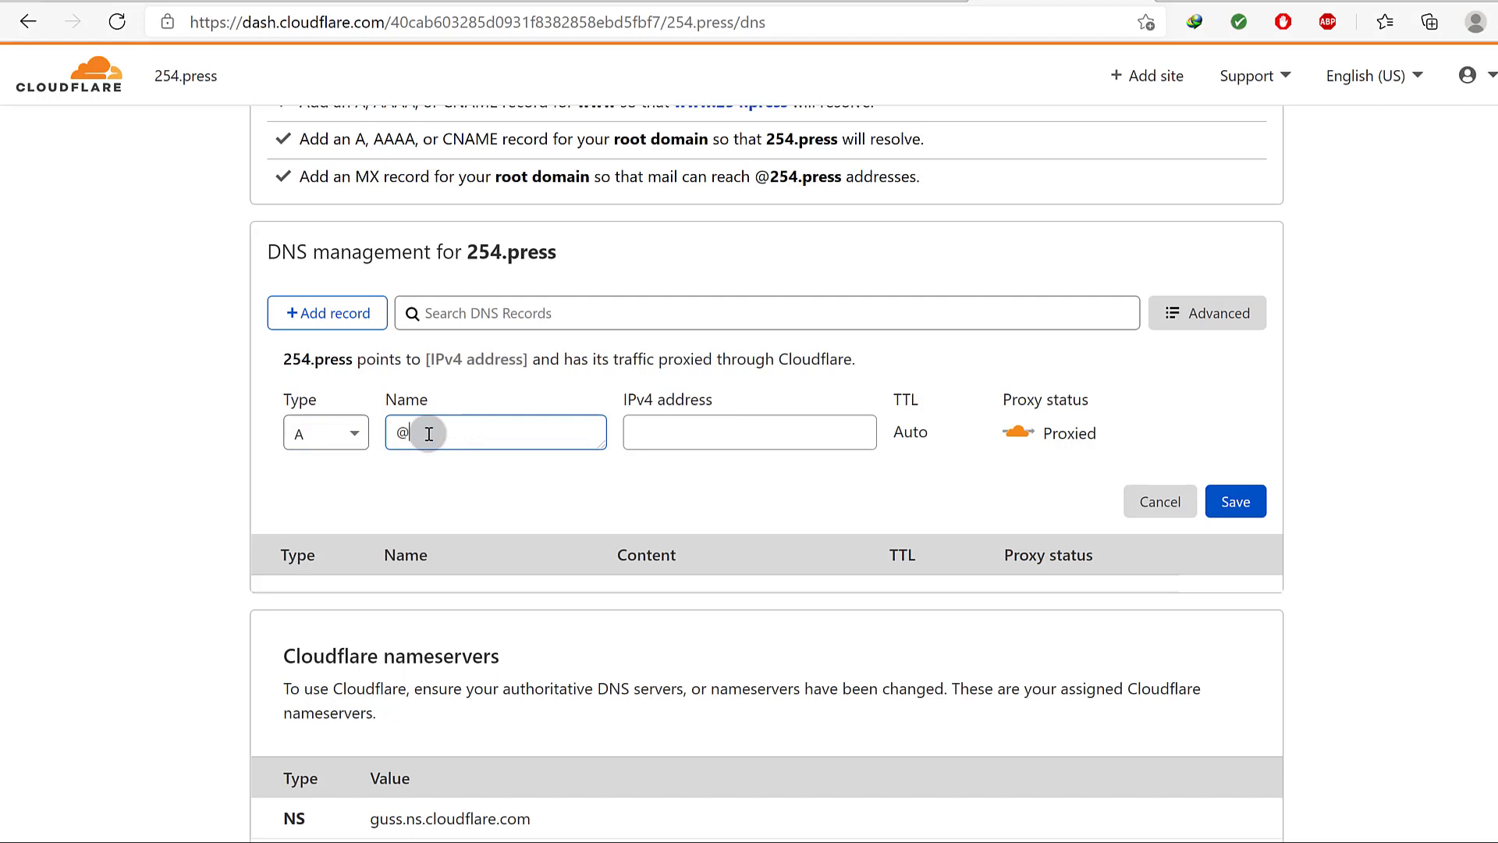
left_click(696, 427)
right_click(695, 428)
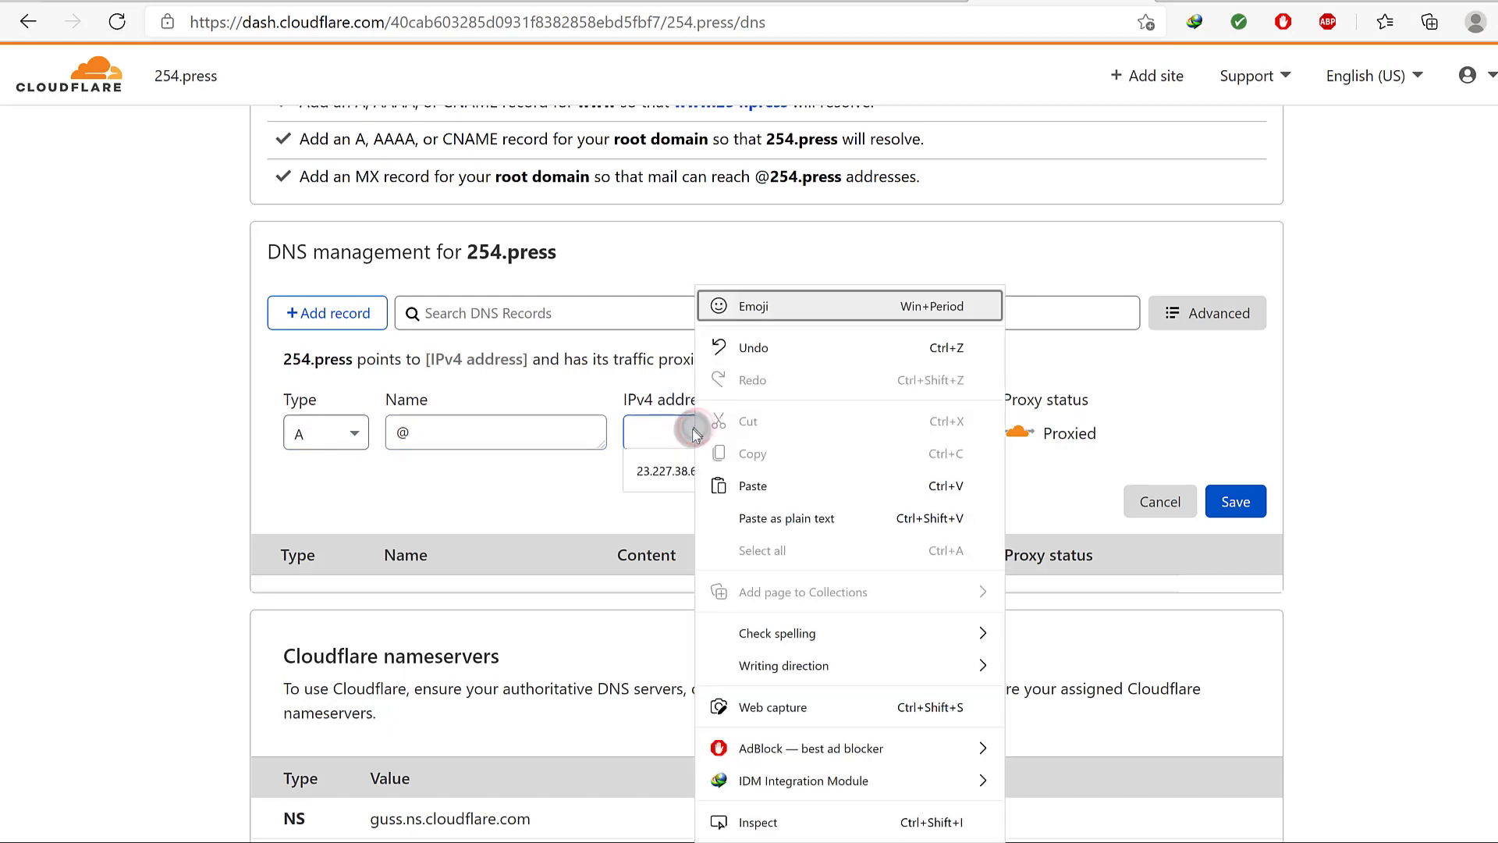
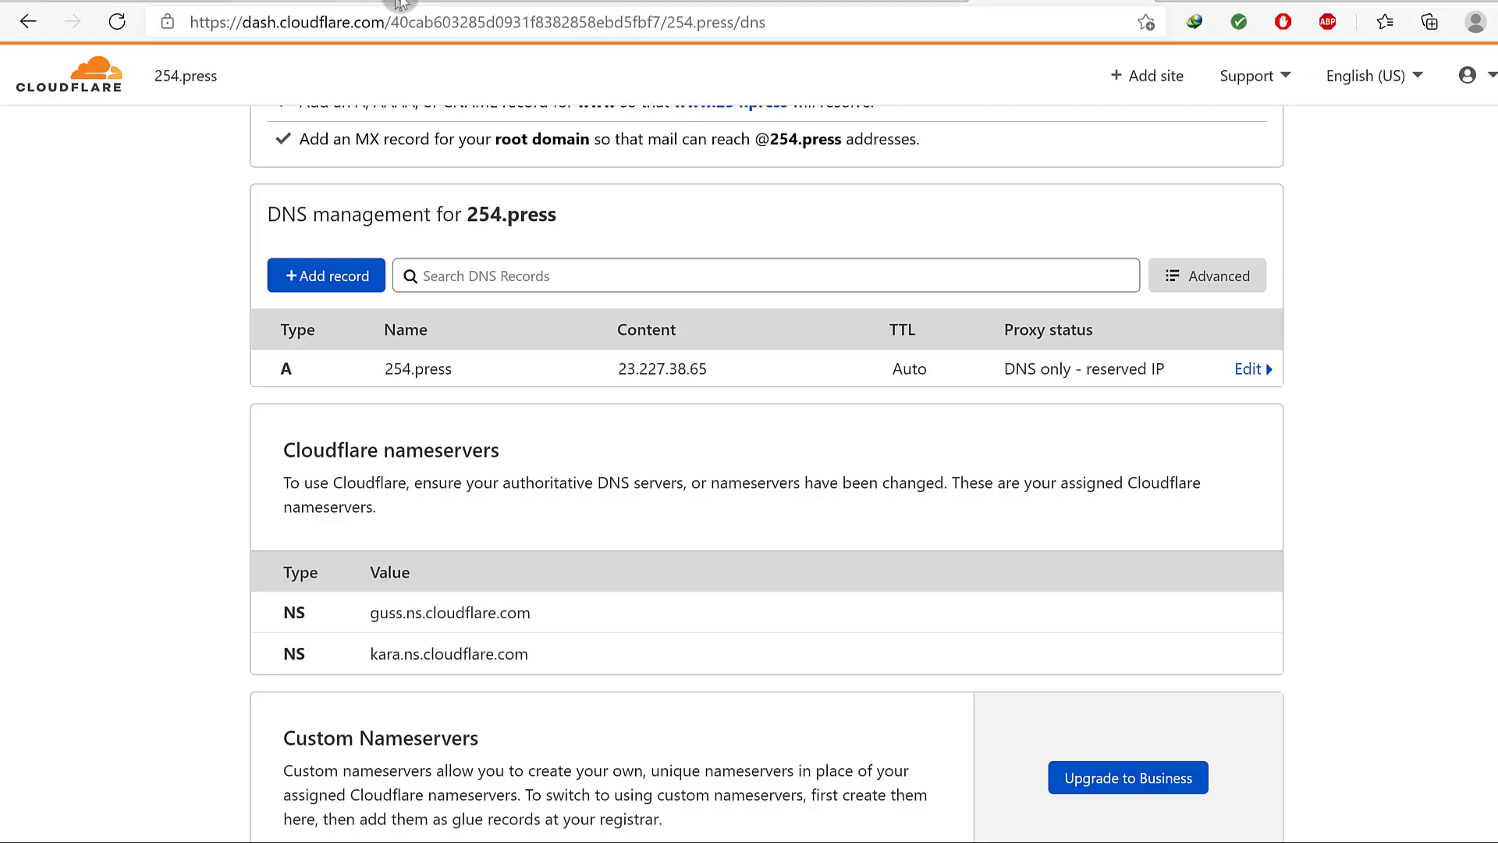
Switch to Shopify's domain connection page and copy the required CNAME value shops.myshopify.com.
left_click(364, 1)
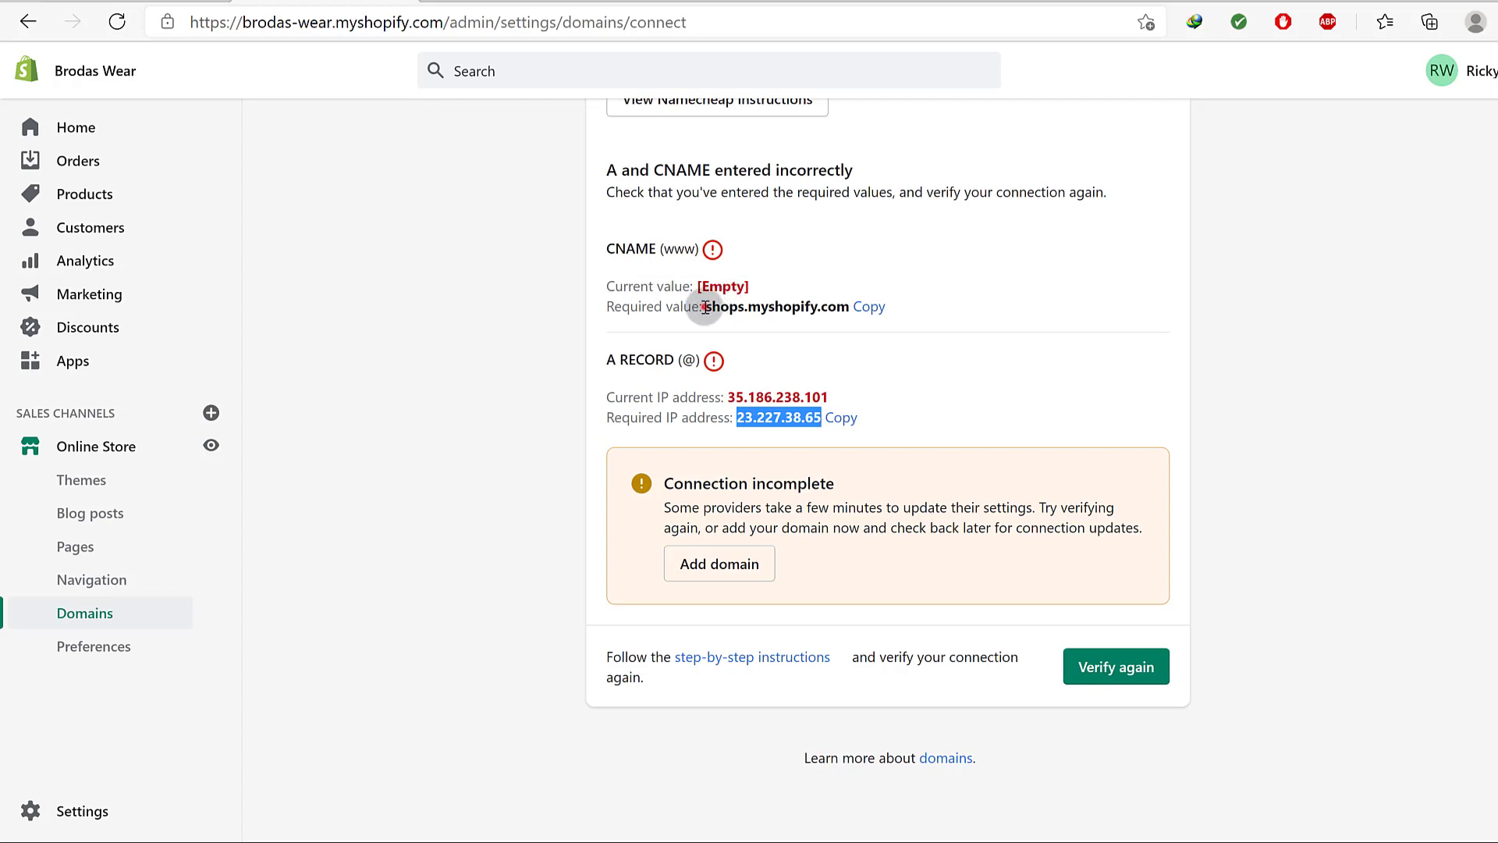
left_click_drag(704, 306, 862, 307)
left_click(868, 308)
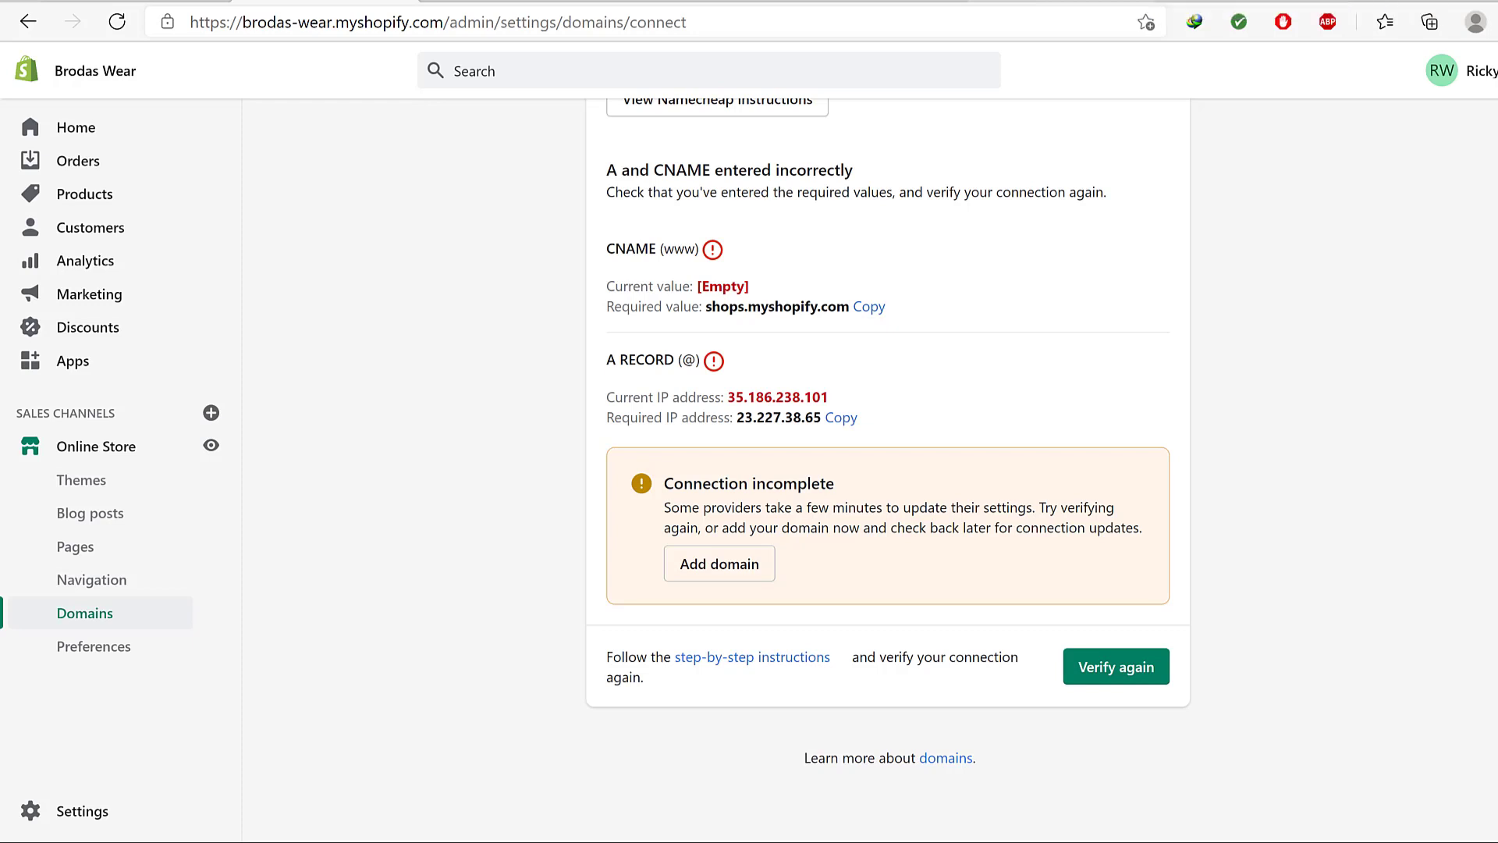
Return to Cloudflare's DNS page and start a new CNAME record with www as its name.
key("ctrl+Tab")
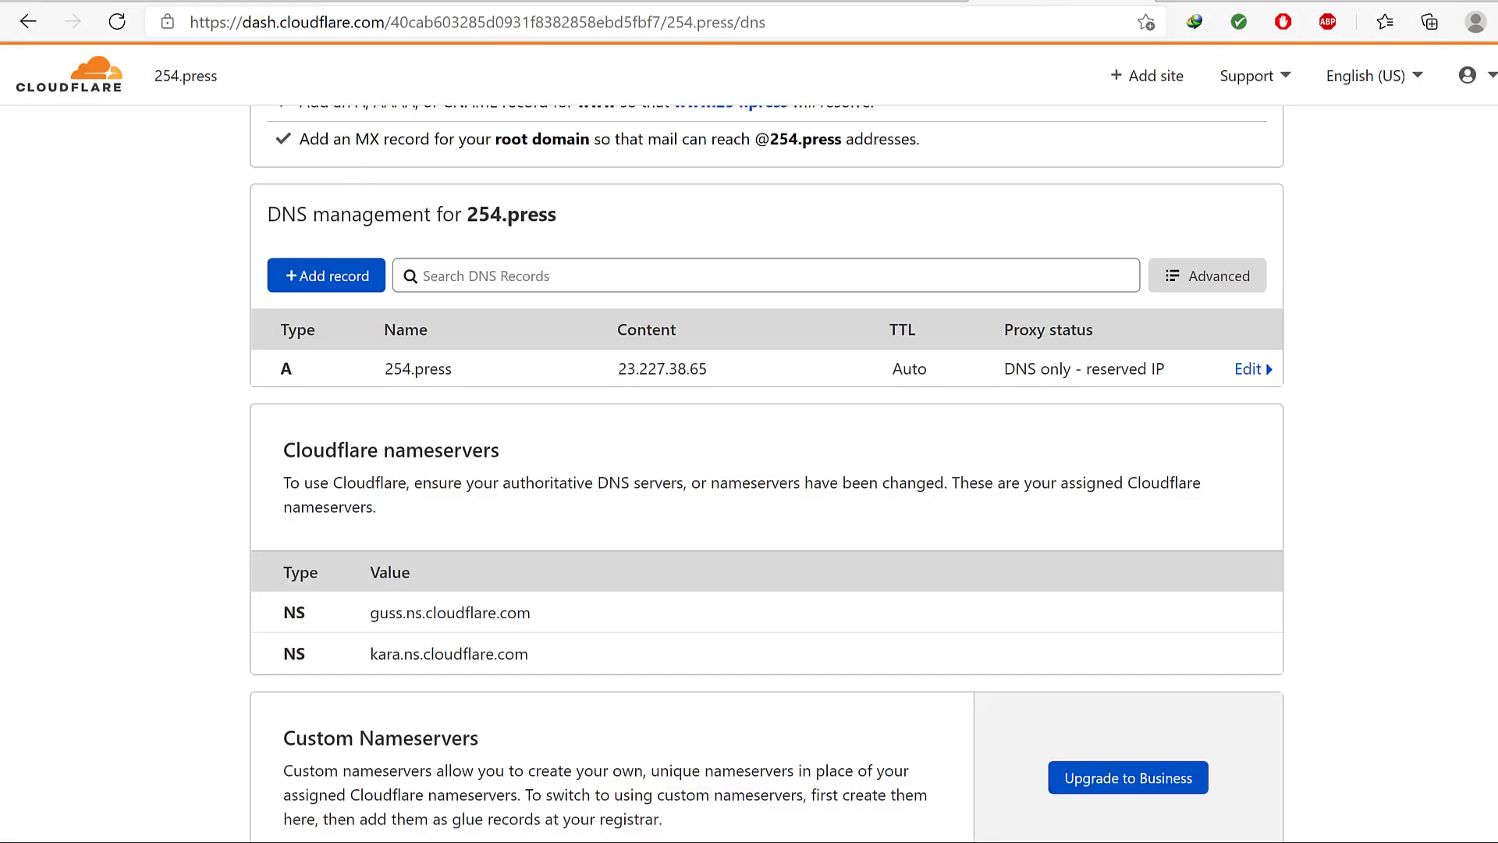
left_click(327, 274)
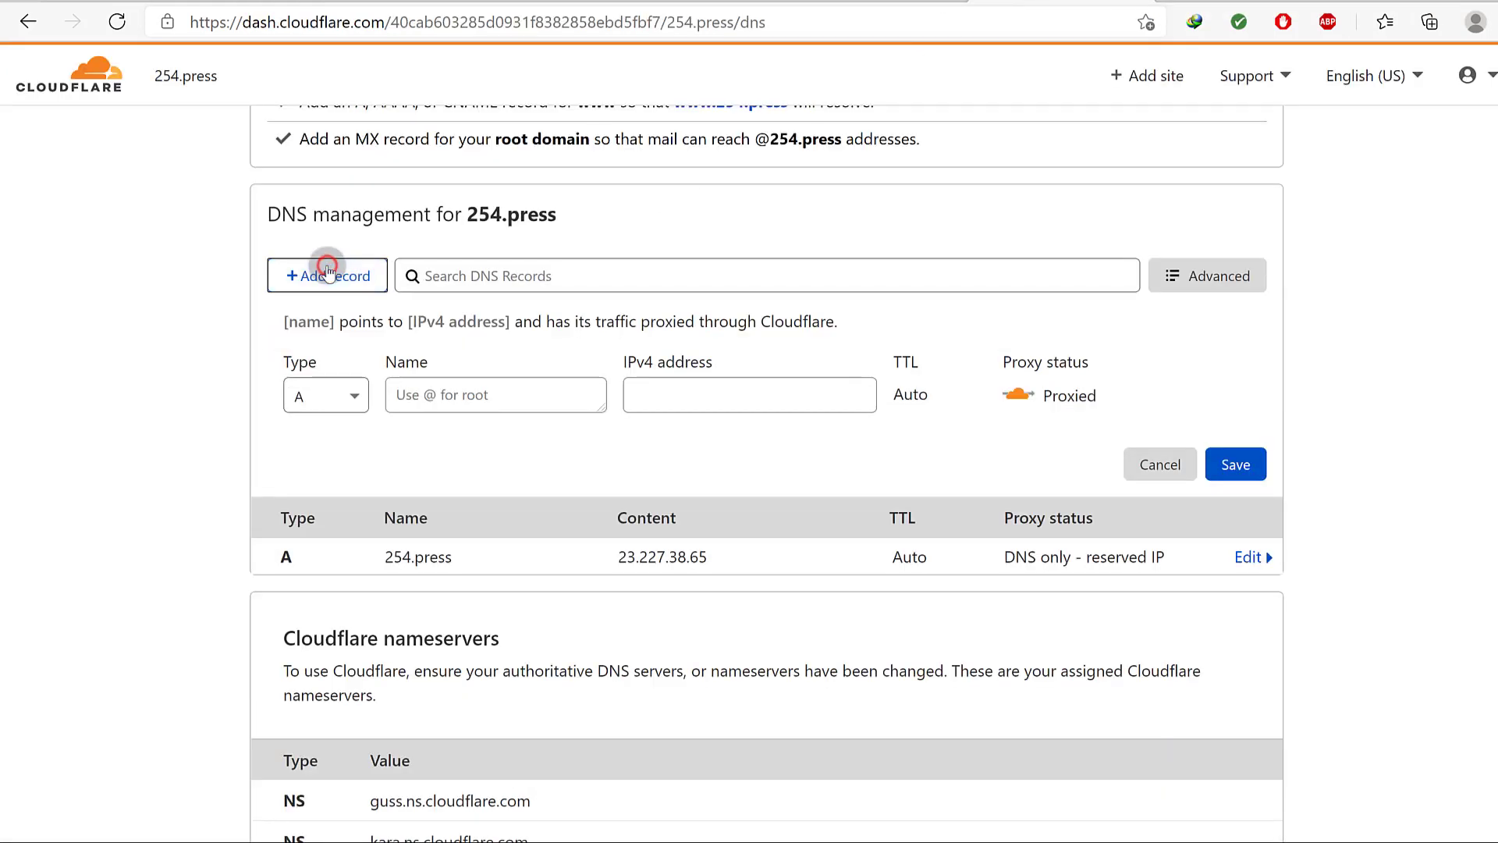
left_click(354, 396)
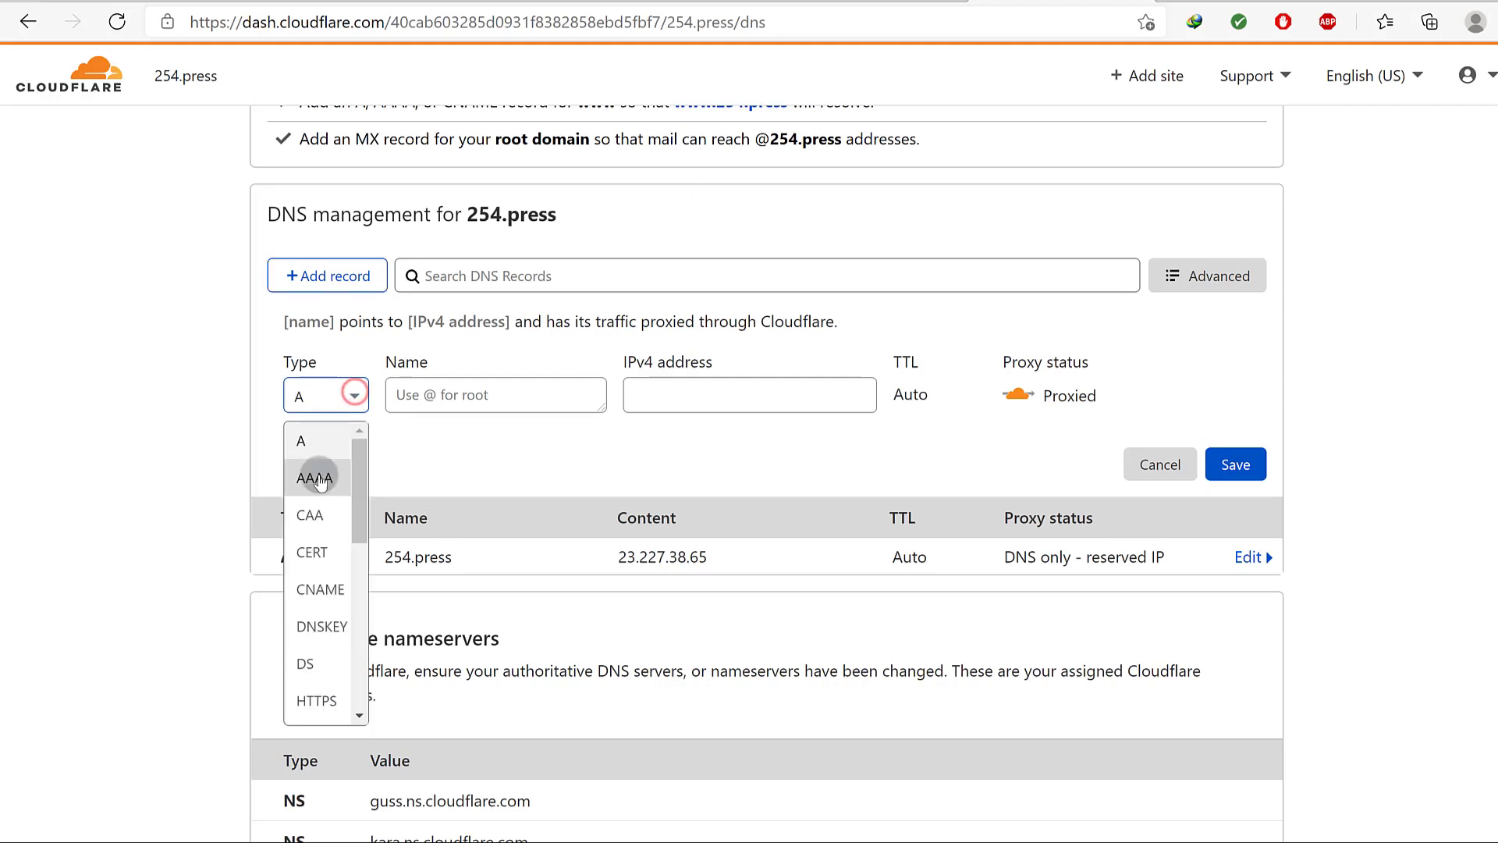
mouse_move(364, 476)
left_mouse_down()
mouse_move(378, 565)
mouse_move(364, 691)
mouse_move(365, 480)
left_mouse_up()
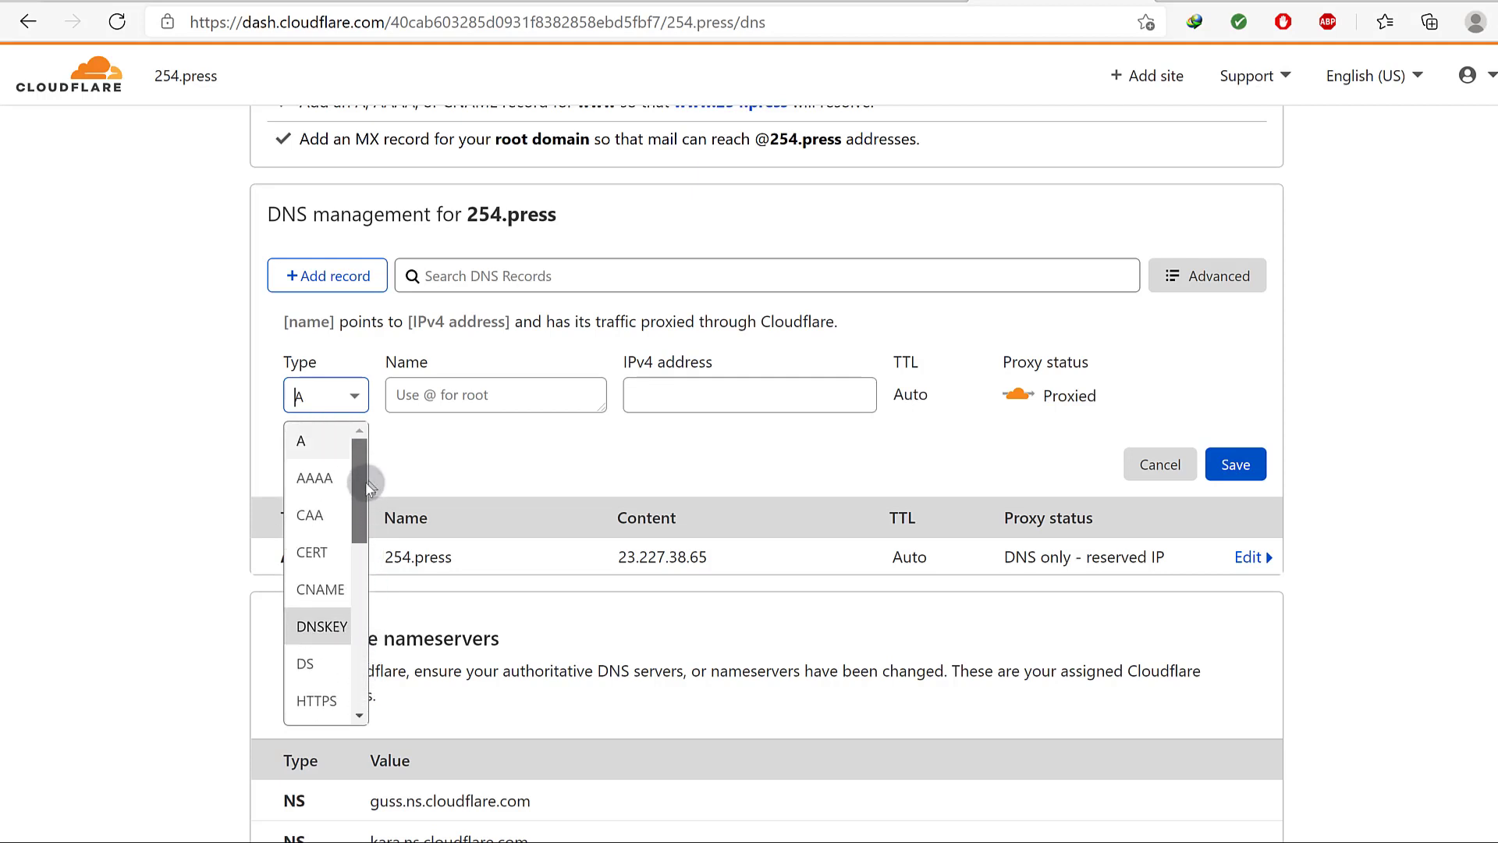
left_click(320, 589)
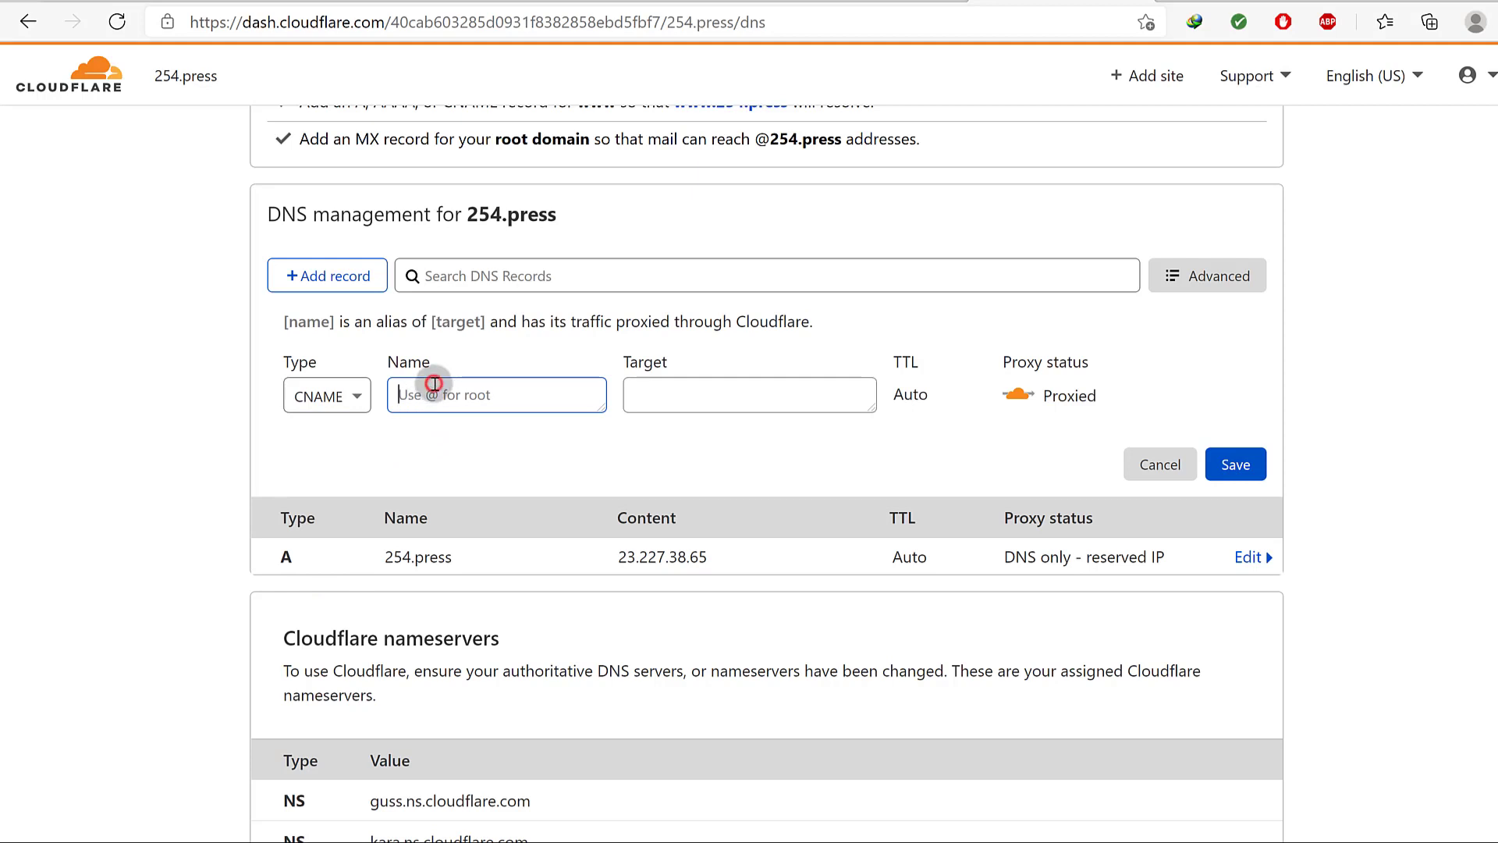
type("www")
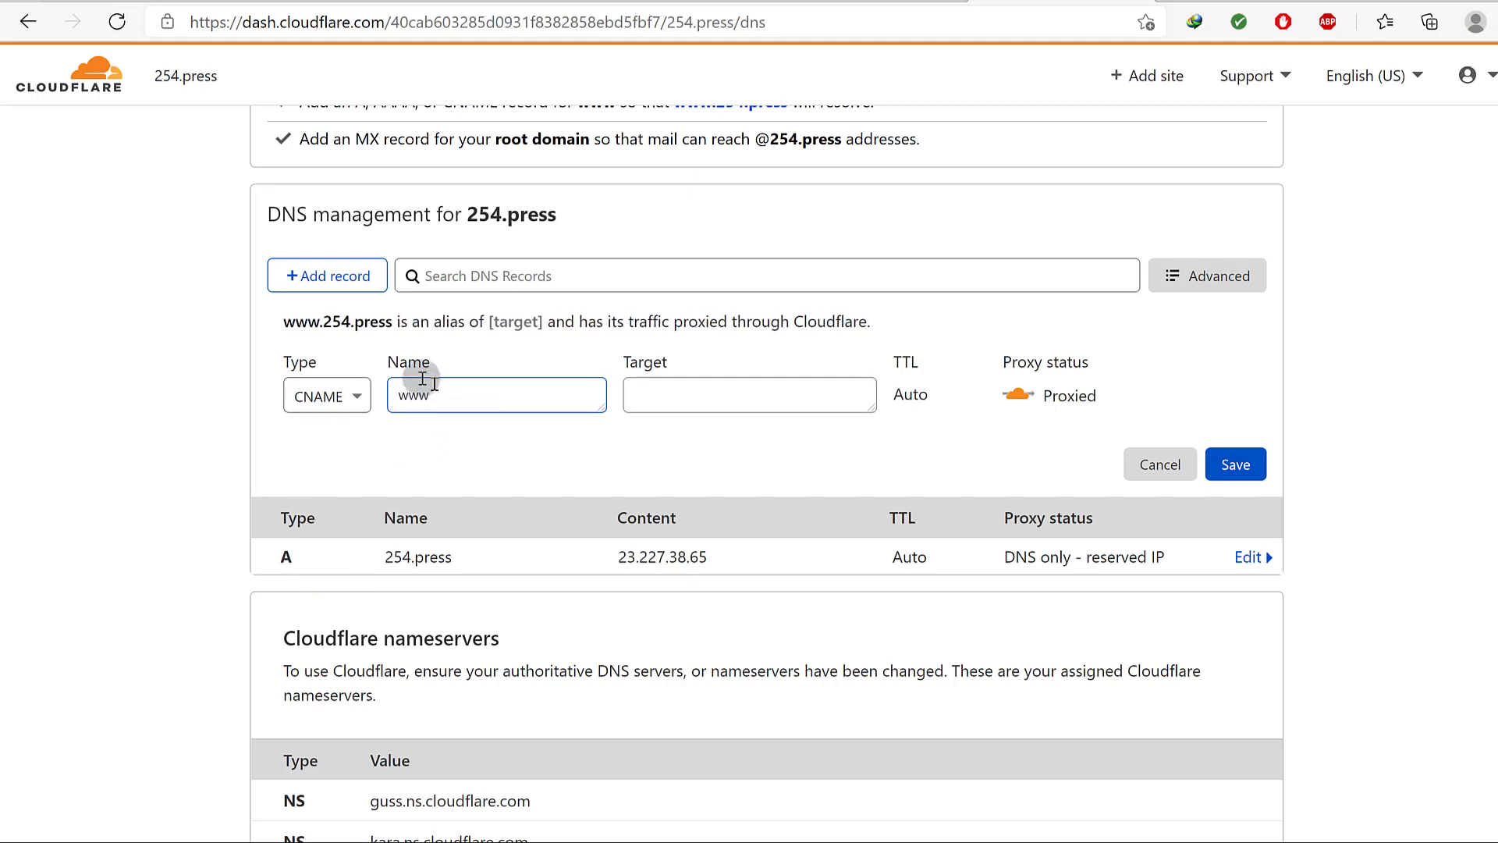
Set the CNAME record's target to shops.myshopify.com, turn off its proxying so it is DNS only, and save it.
left_click(658, 398)
right_click(658, 397)
left_click(732, 489)
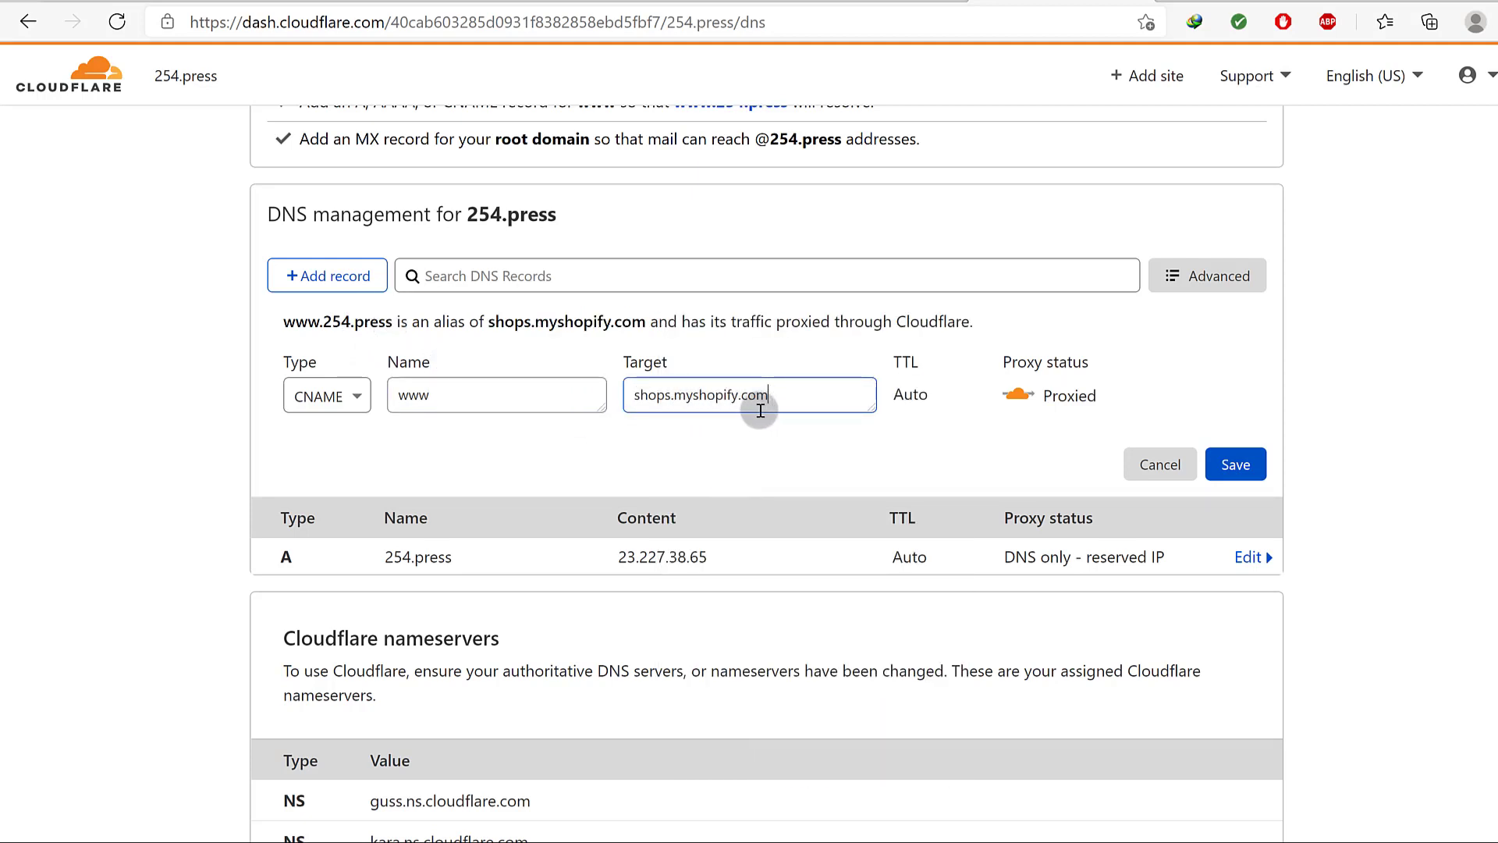
left_click(1235, 465)
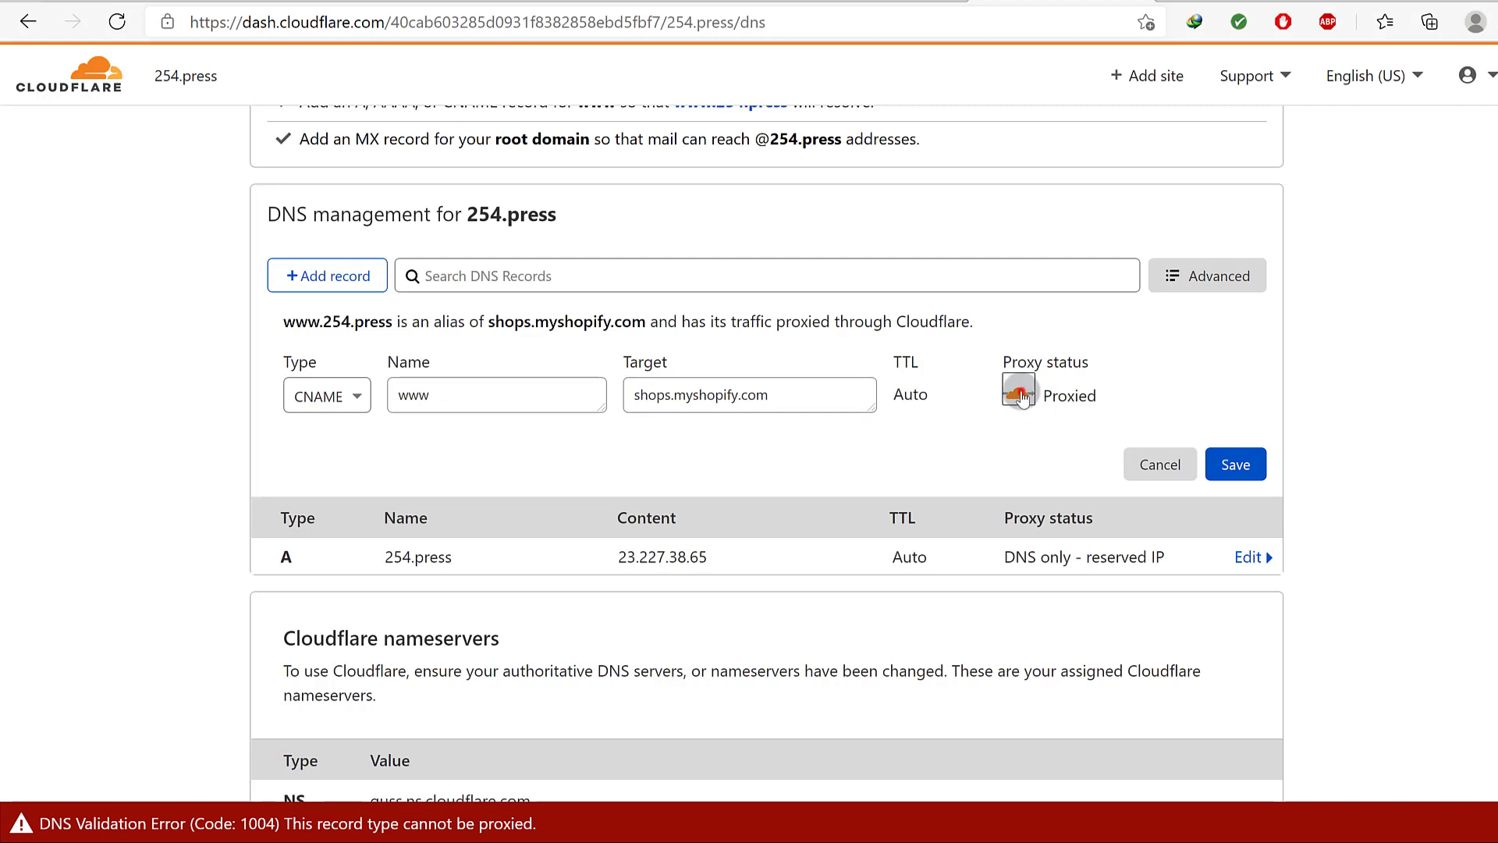
left_click(1020, 395)
left_click(1236, 465)
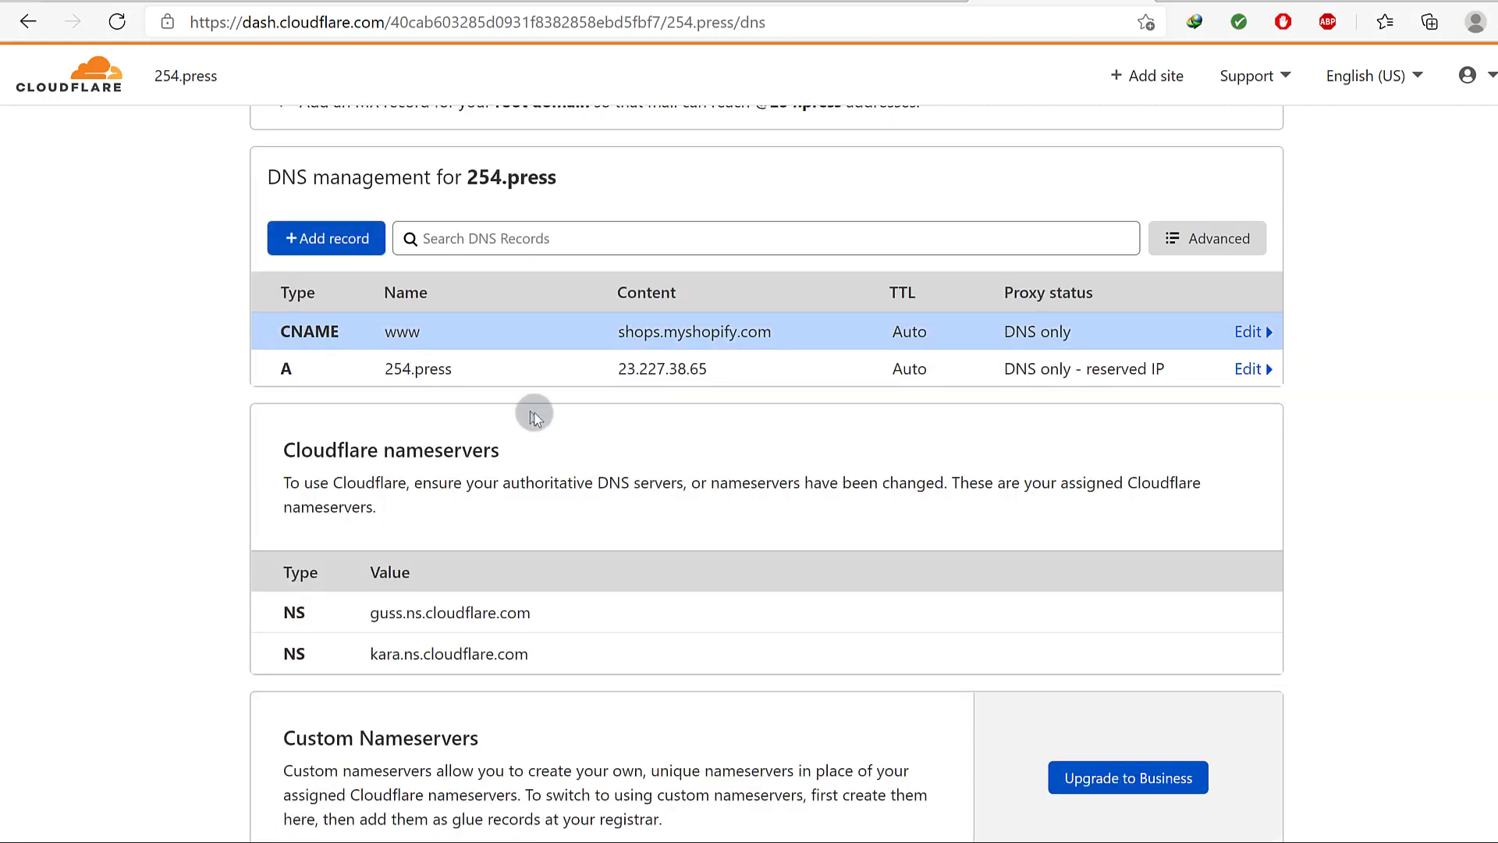
Open the 254.press website from the domain name in the DNS management heading to check the live site.
left_click_drag(424, 368, 391, 368)
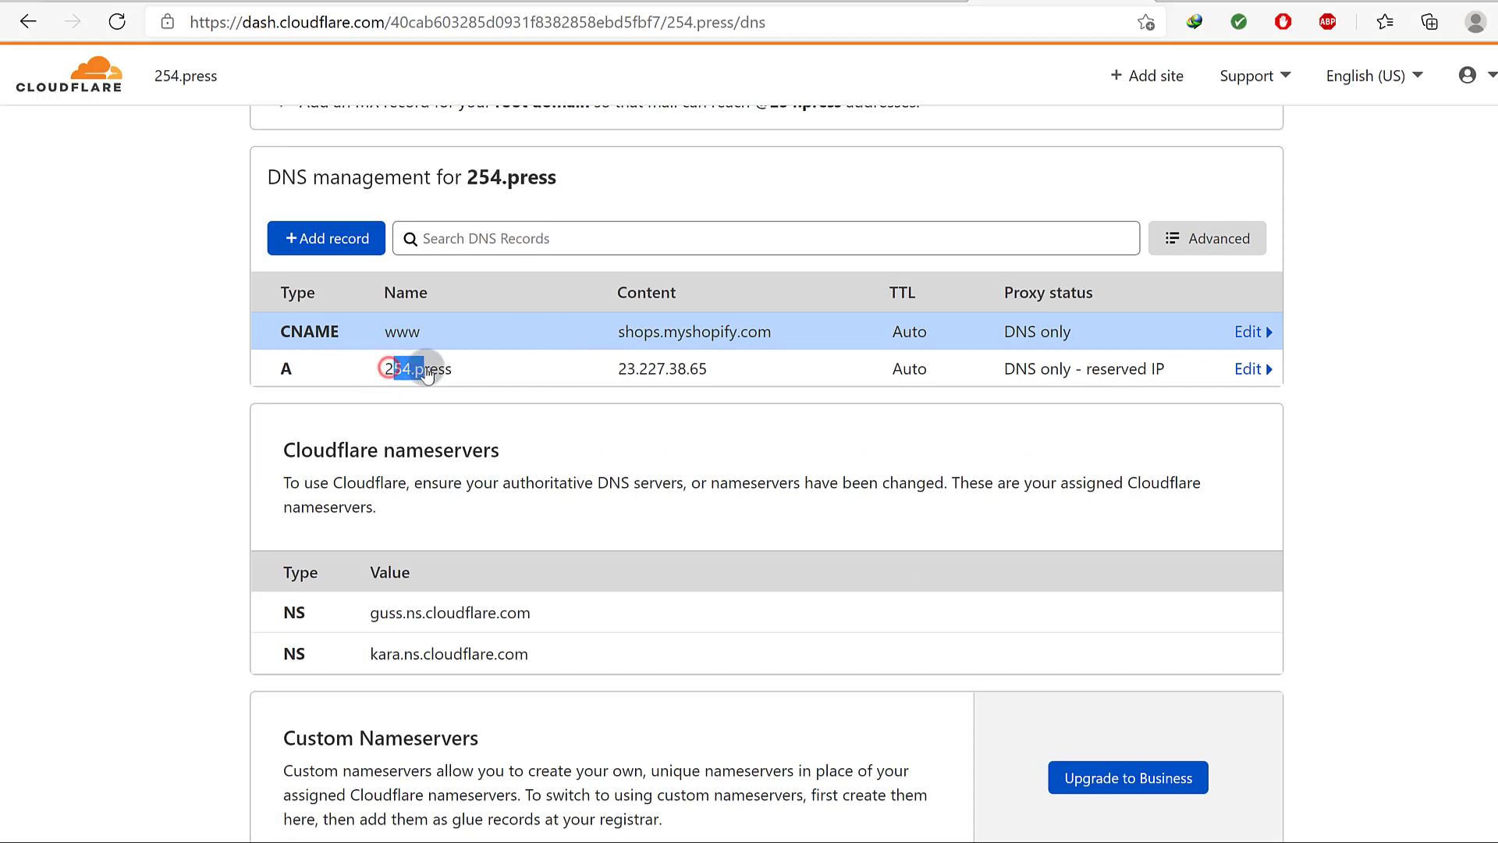
left_click_drag(463, 176, 556, 173)
right_click(529, 175)
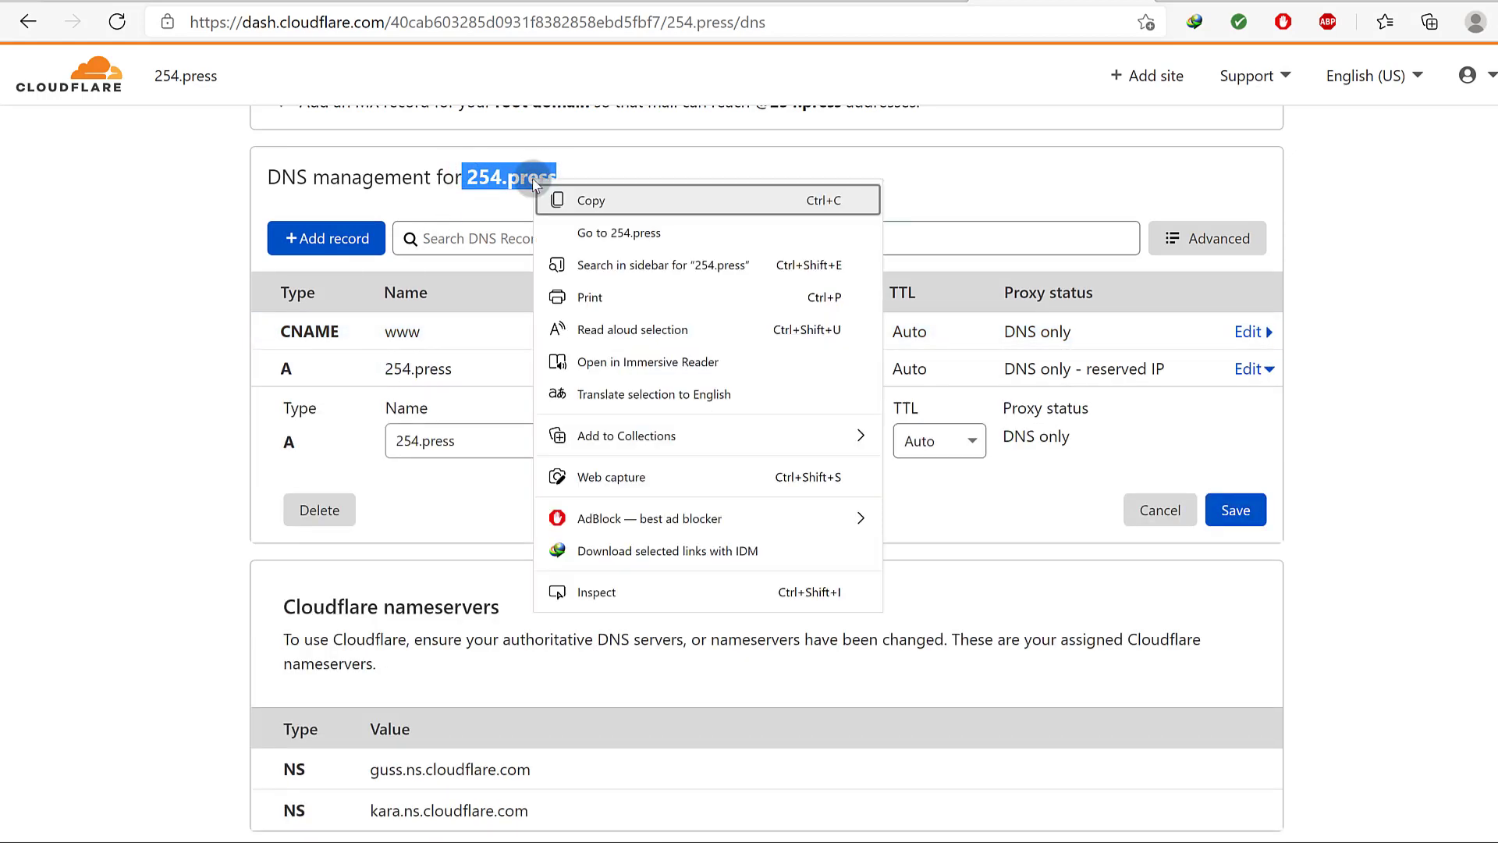
key("Escape")
left_click(607, 228)
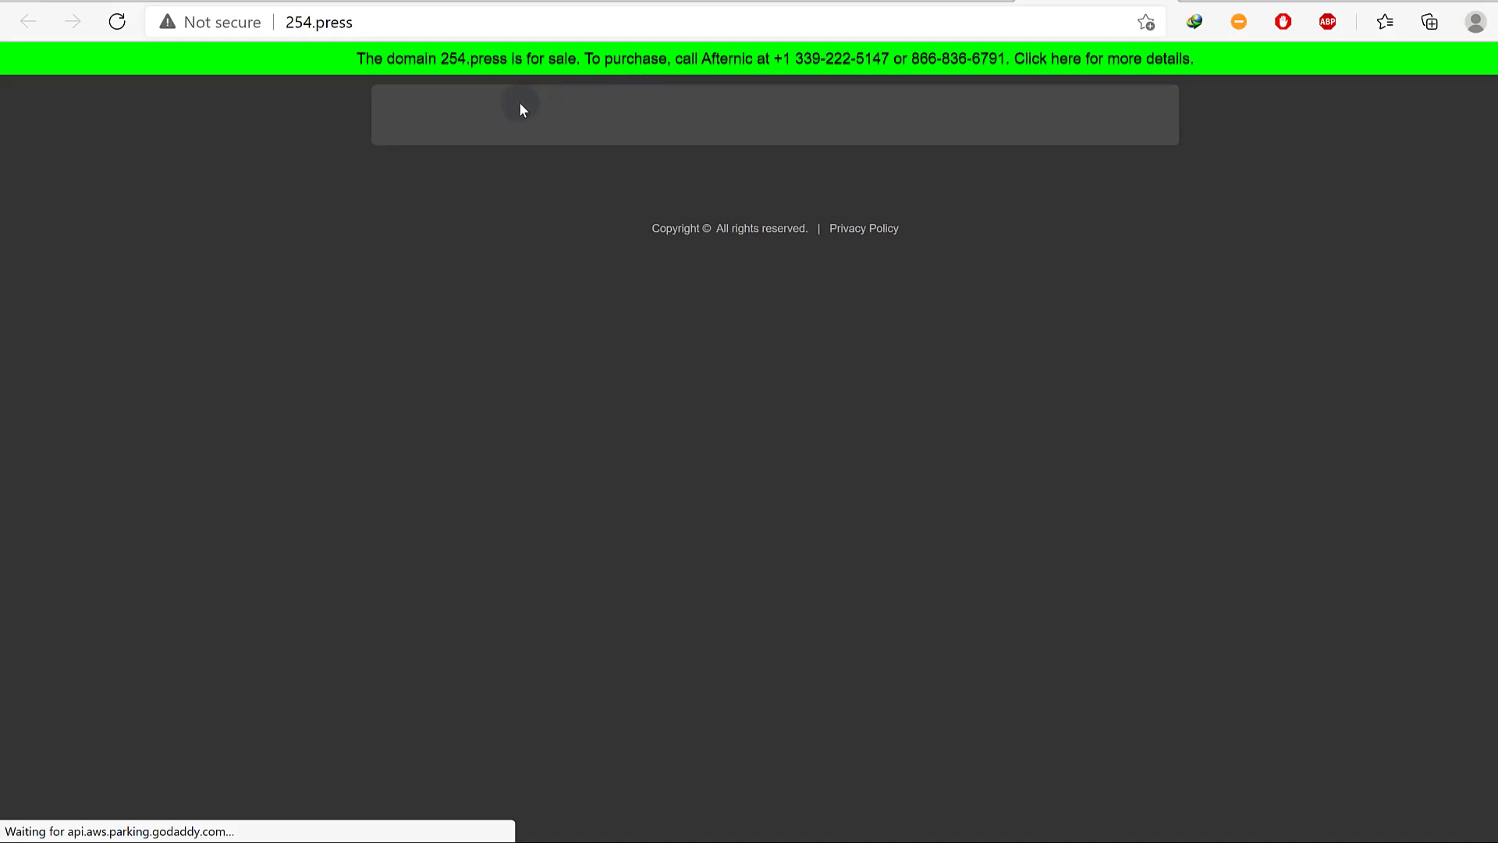
Copy the 254.press web address from the opened site.
left_click(355, 22)
key("ctrl+c")
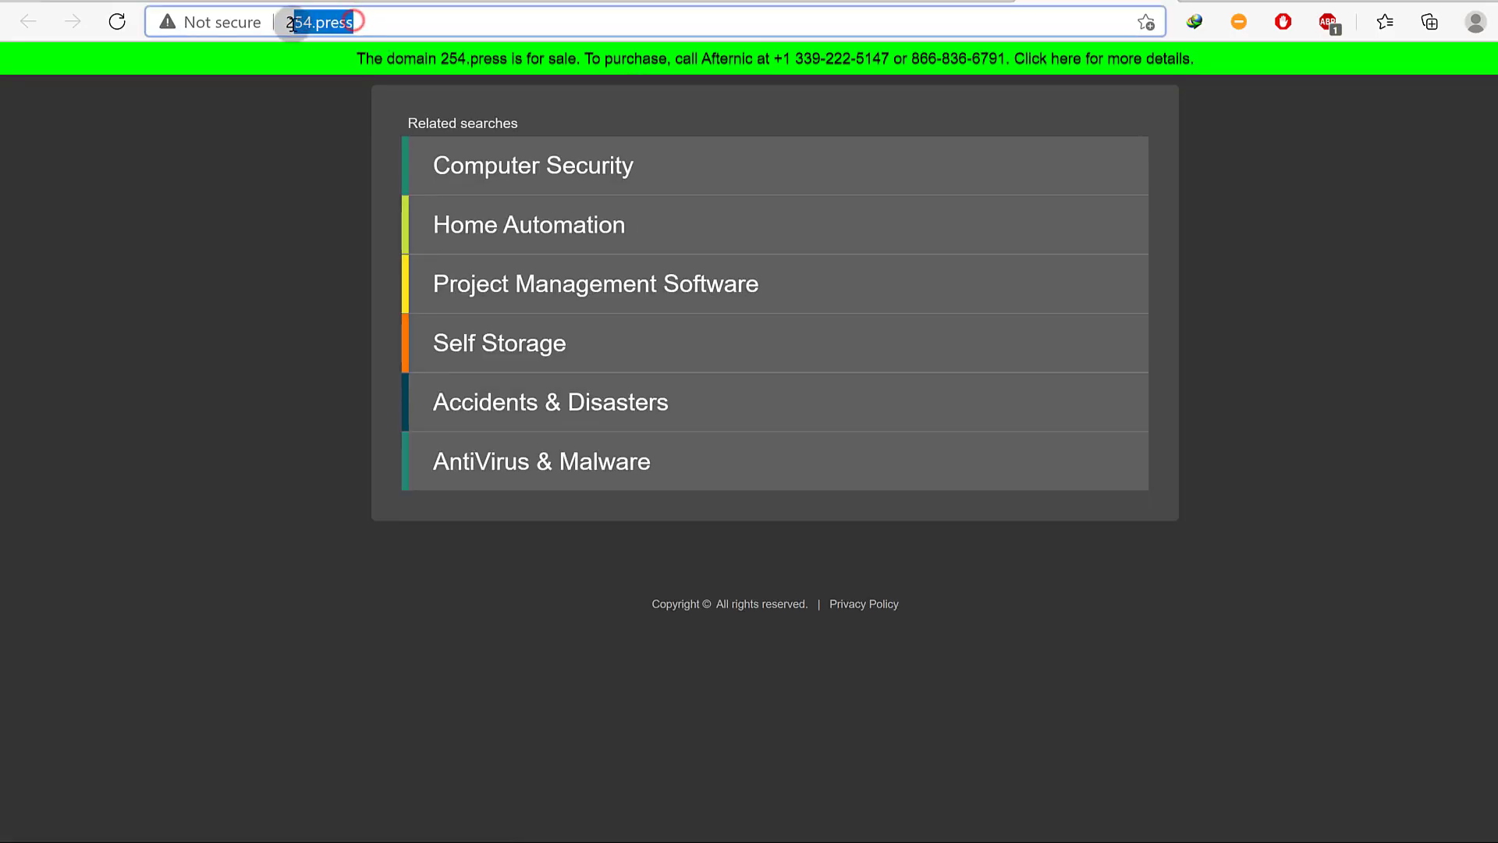
right_click(303, 23)
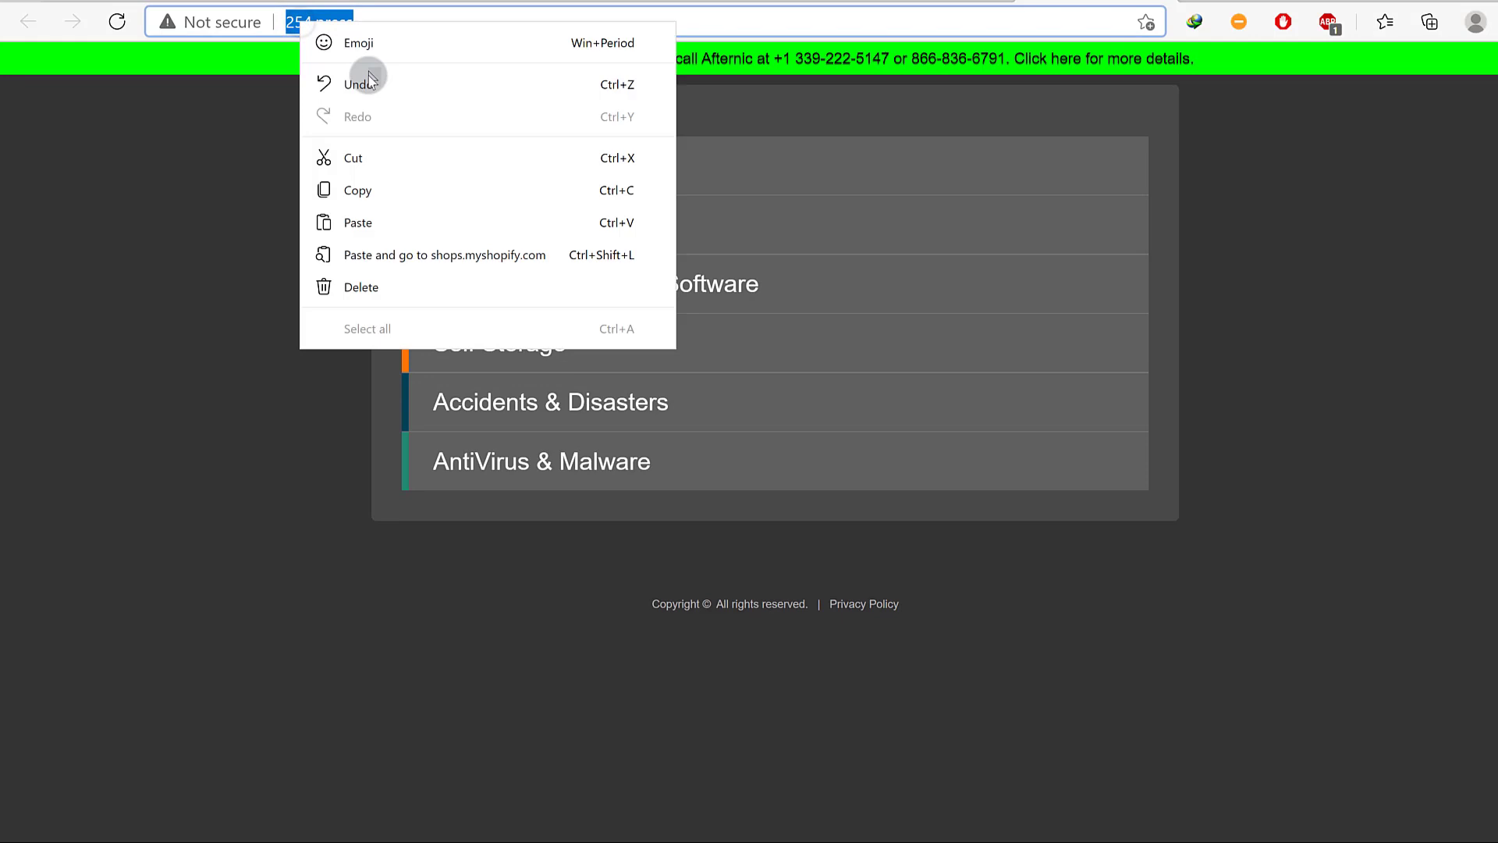
left_click(373, 189)
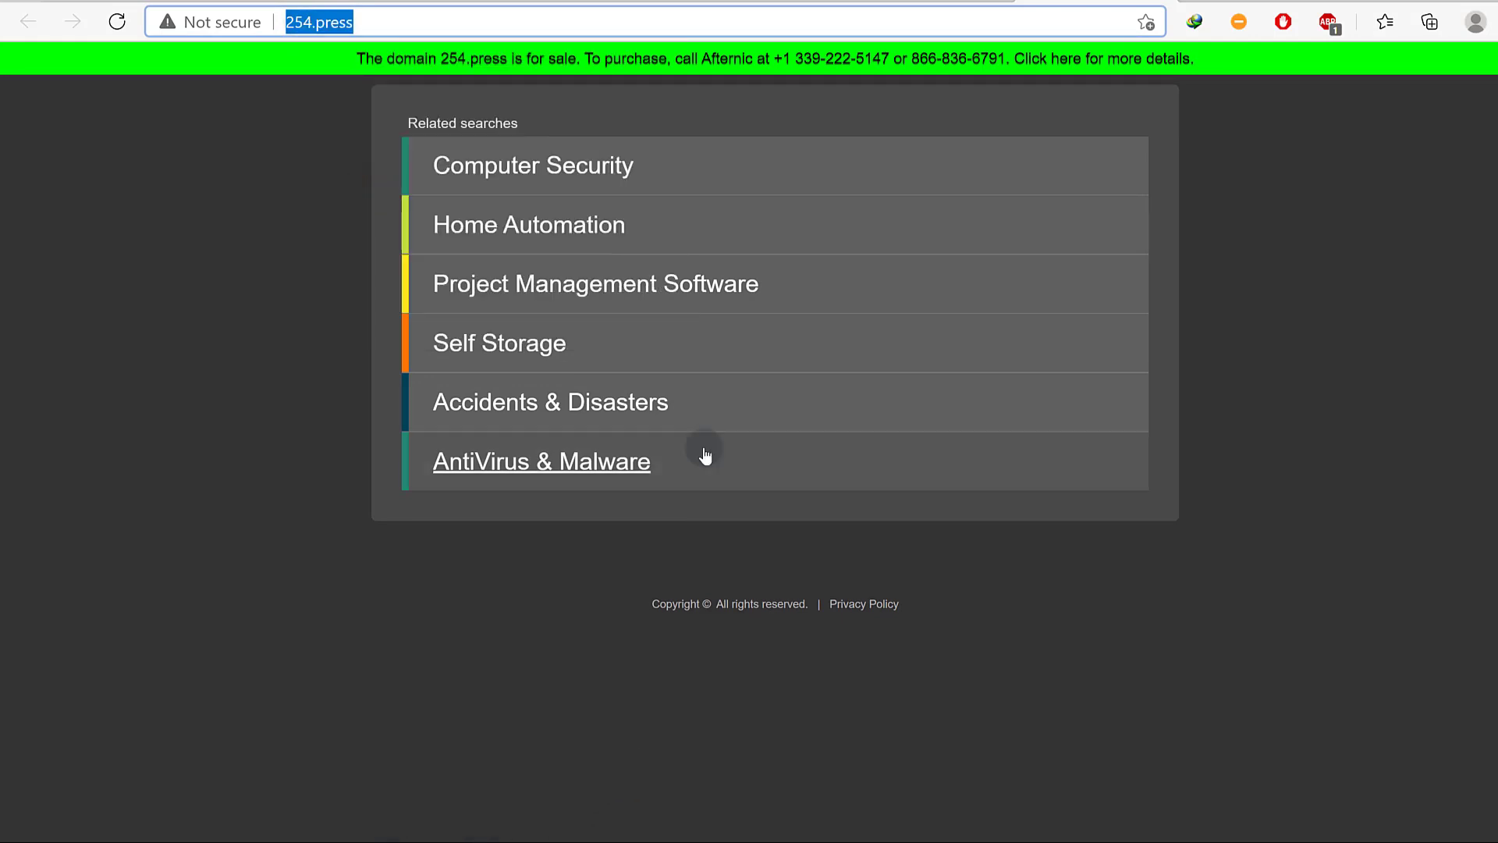
Switch to the Opera browser by opening a new private window.
key("super")
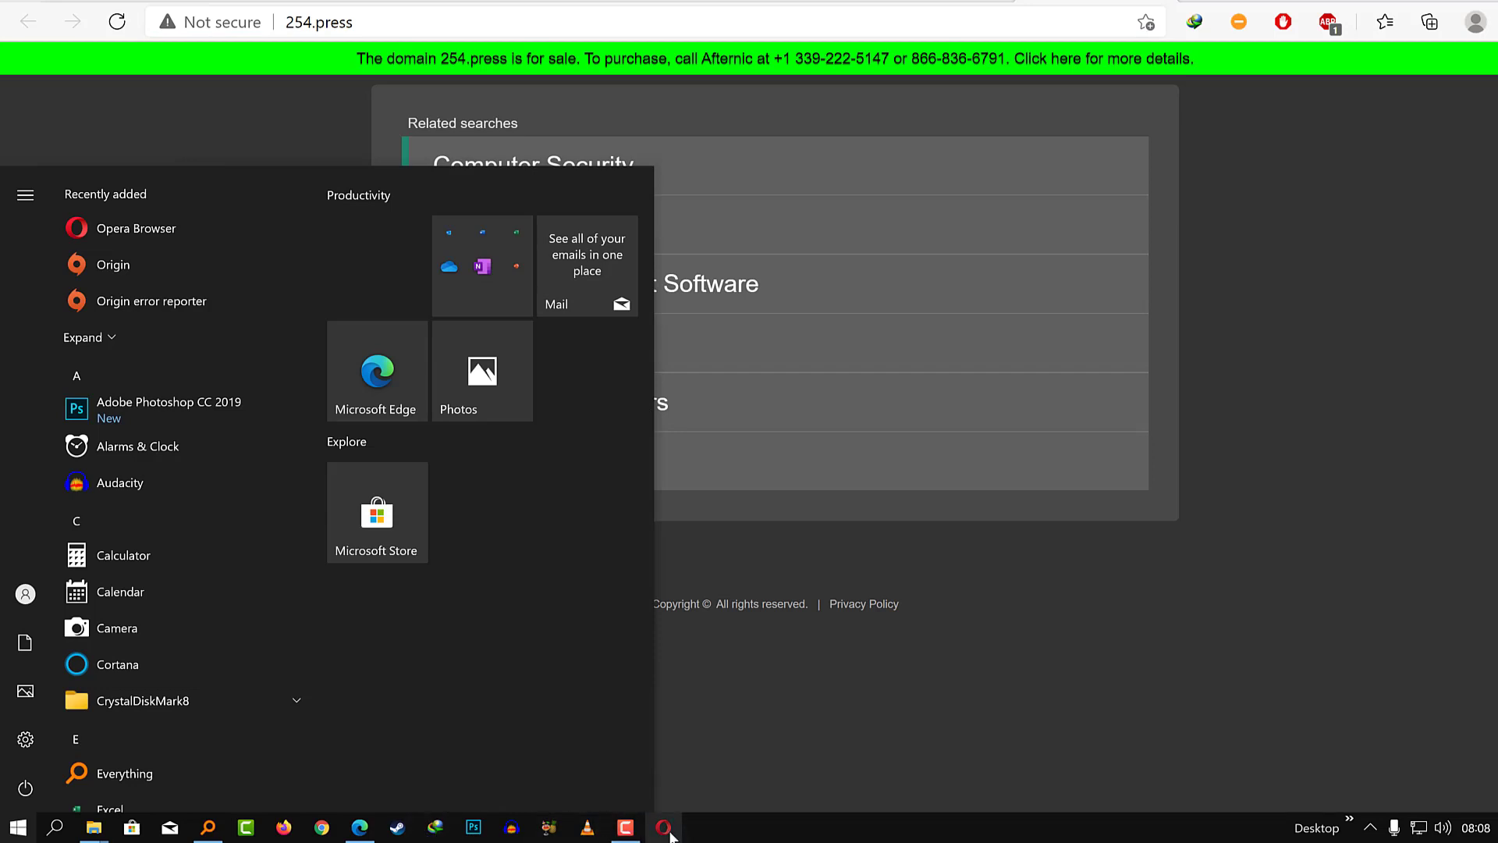
right_click(669, 835)
left_click(620, 709)
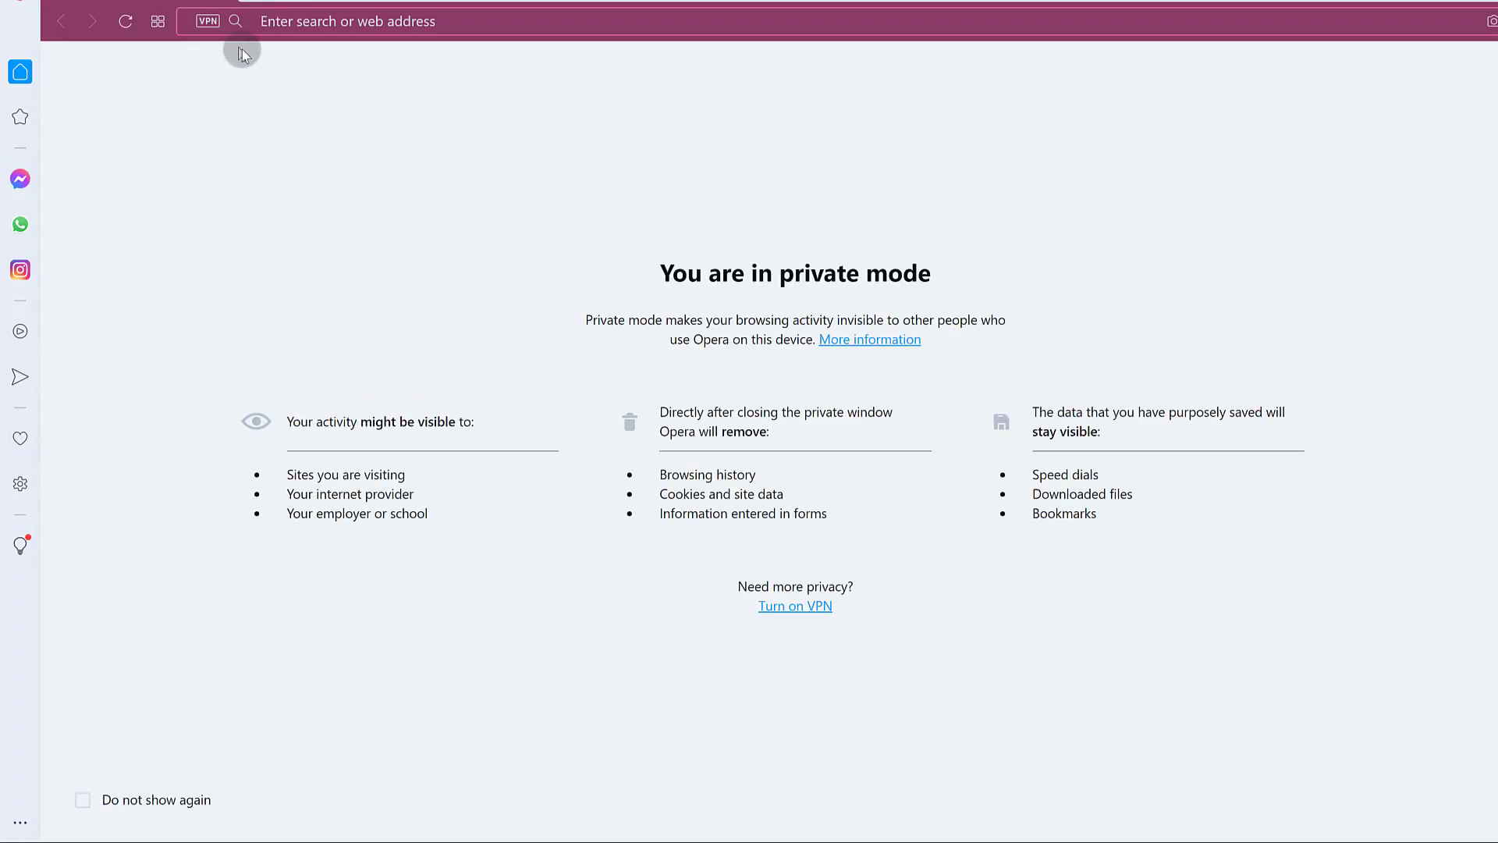
Turn on Opera's VPN and set its virtual location to Europe.
left_click(208, 20)
left_click(195, 86)
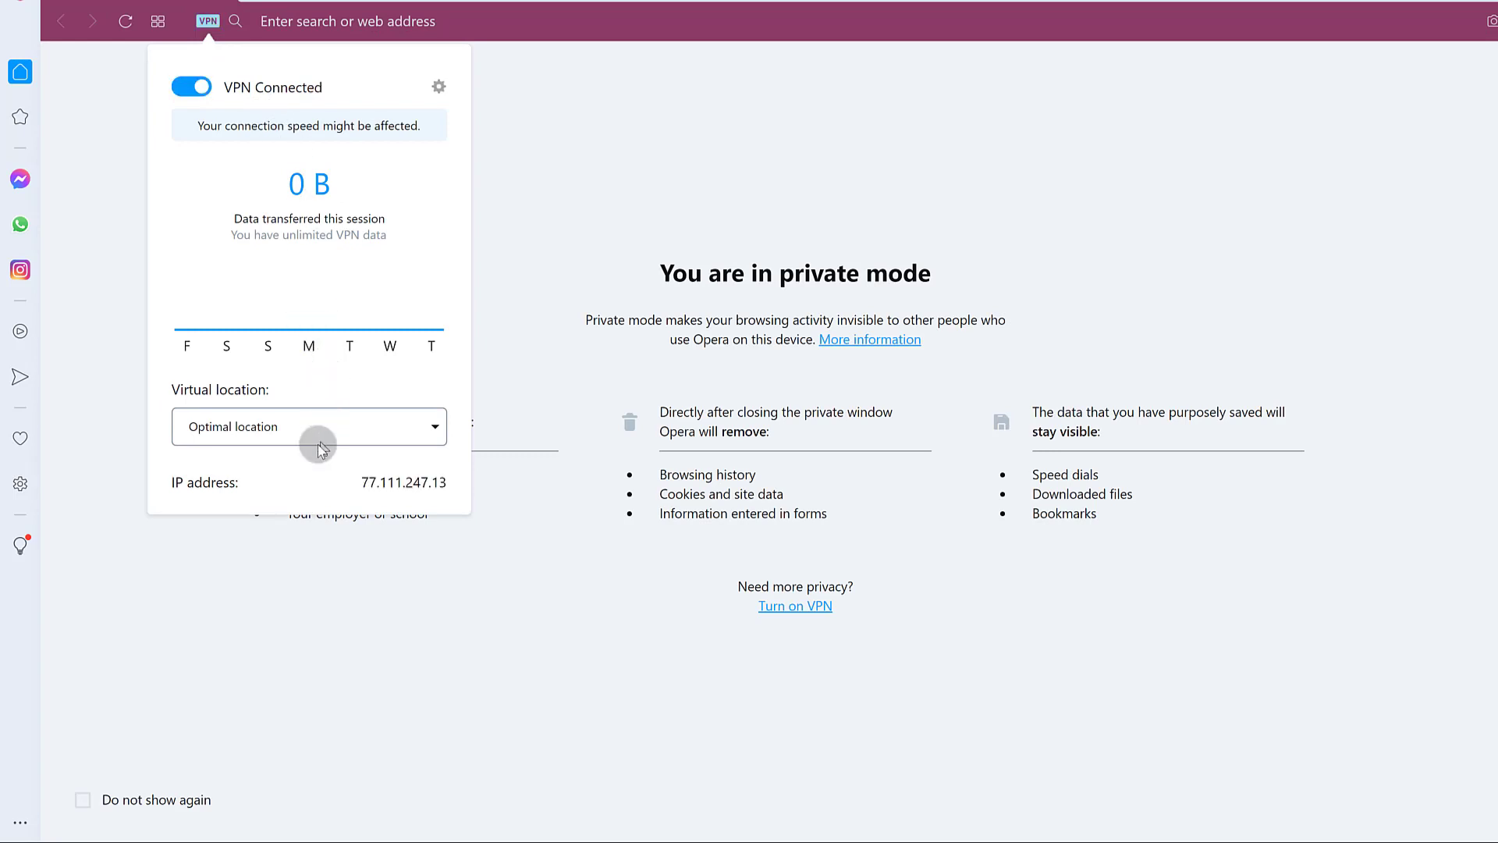
left_click(391, 428)
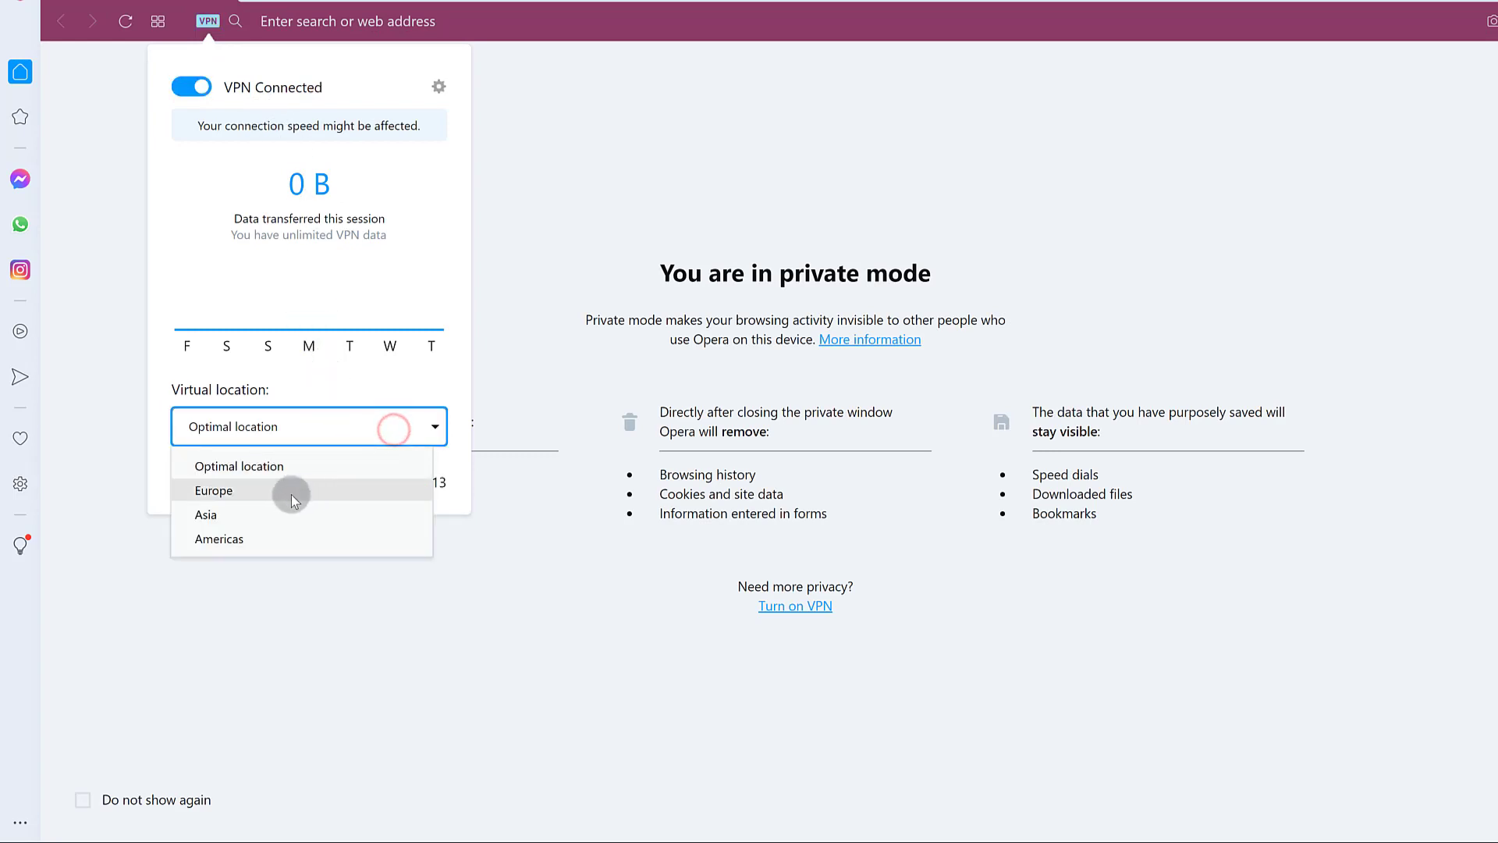
left_click(256, 490)
Load the copied 254.press address in Opera's private window to check the site over the VPN.
left_click(331, 21)
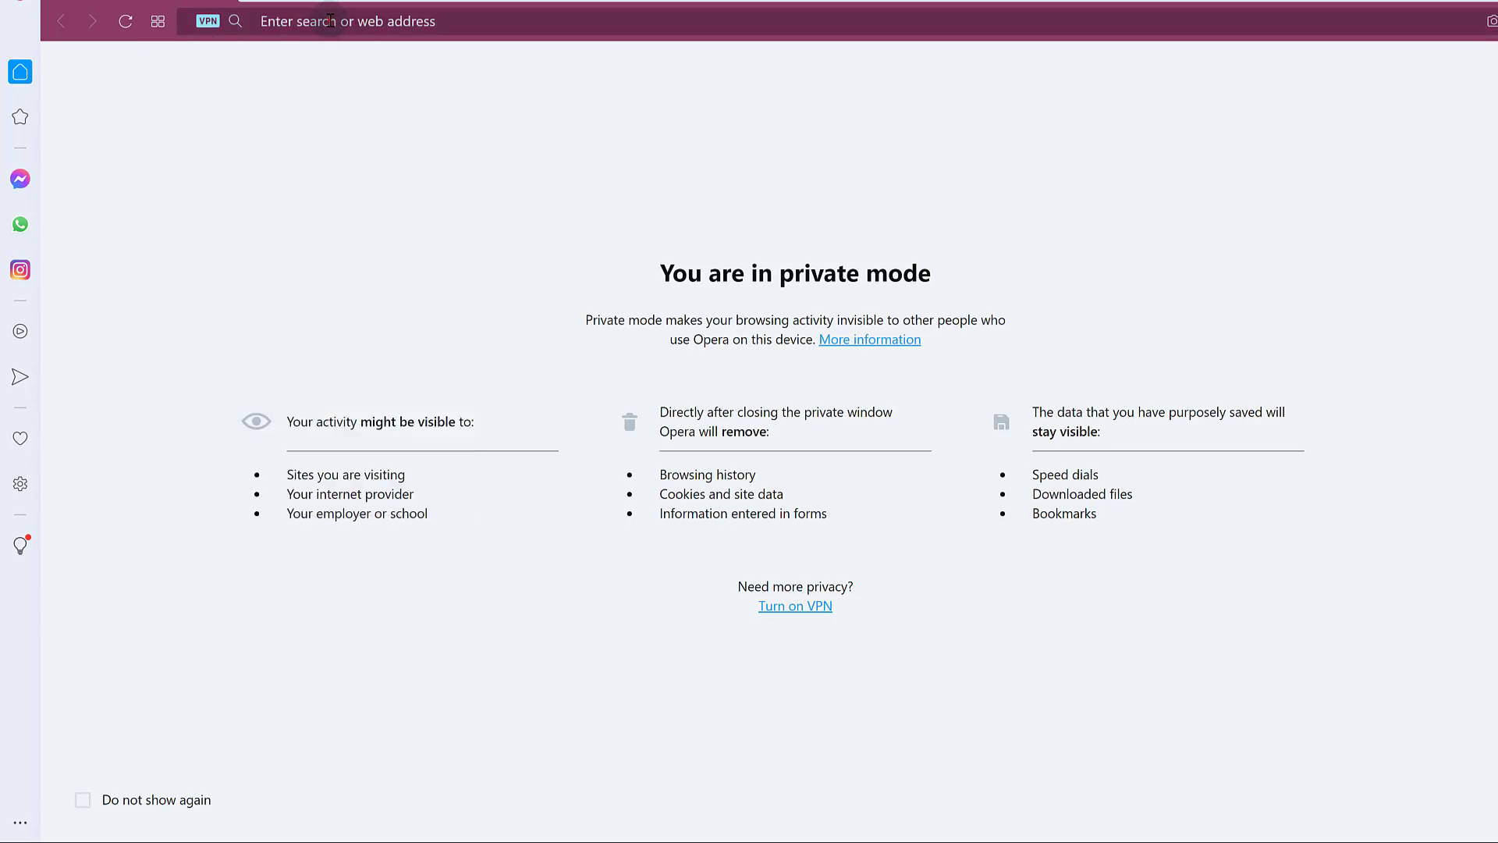
right_click(331, 21)
left_click(387, 147)
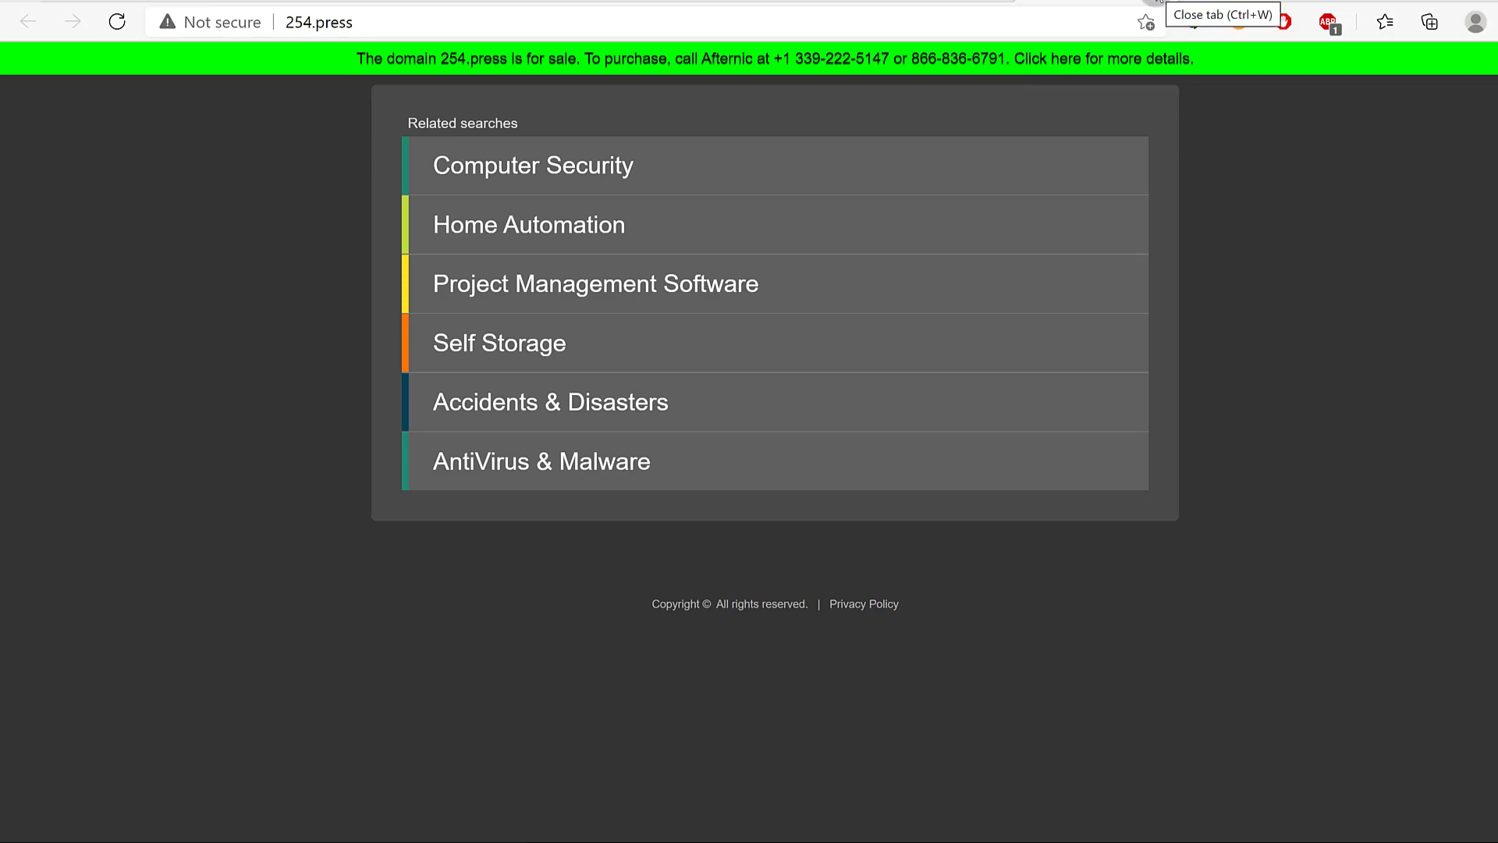
Close the 254.press site in Edge, check the domain's custom nameservers on Namecheap, and return to Cloudflare's DNS page.
left_click(1124, 3)
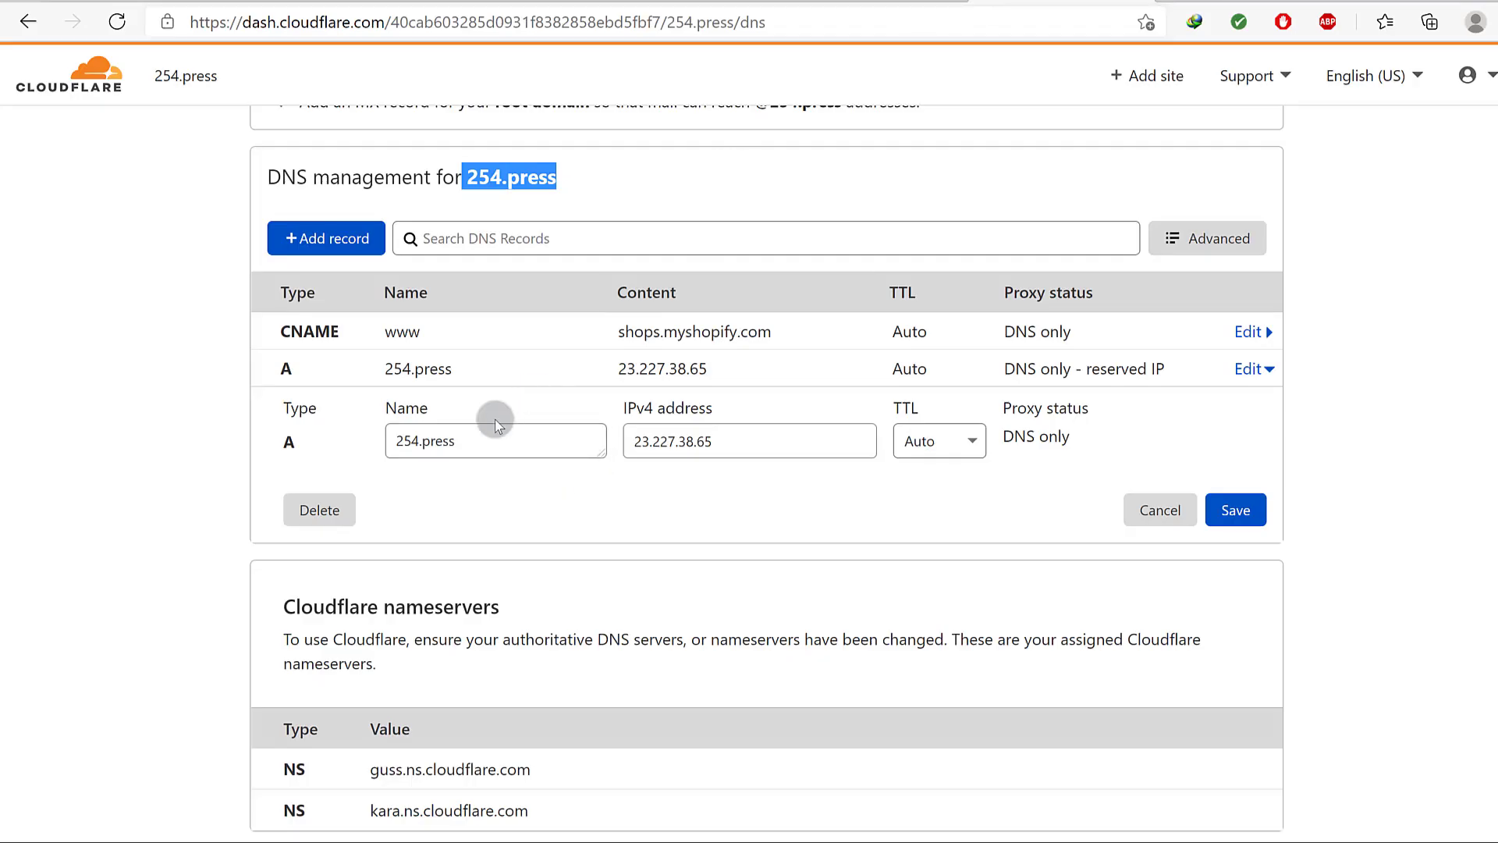
left_click(603, 180)
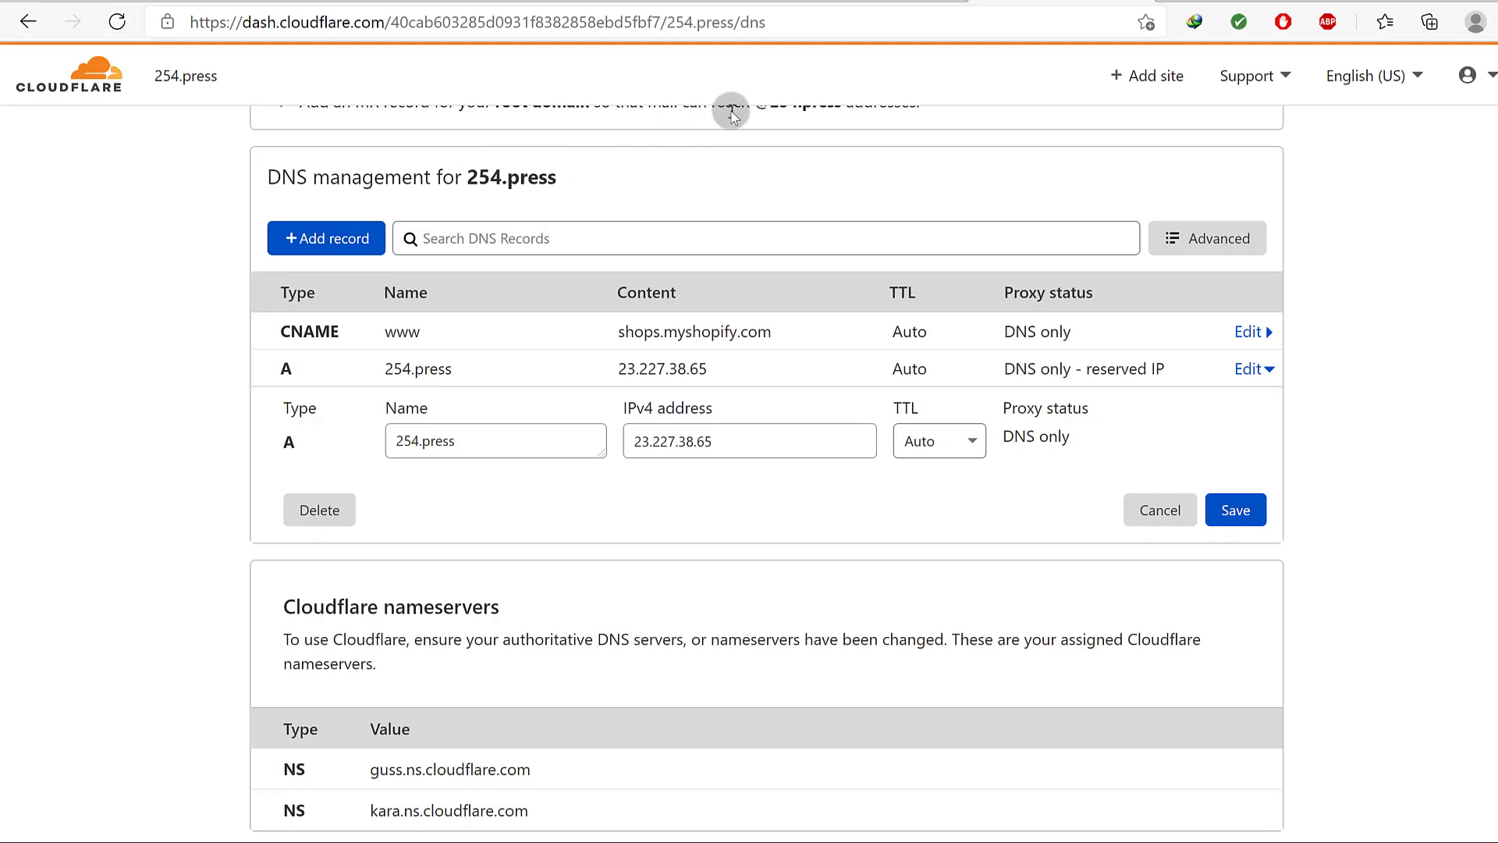
left_click(898, 3)
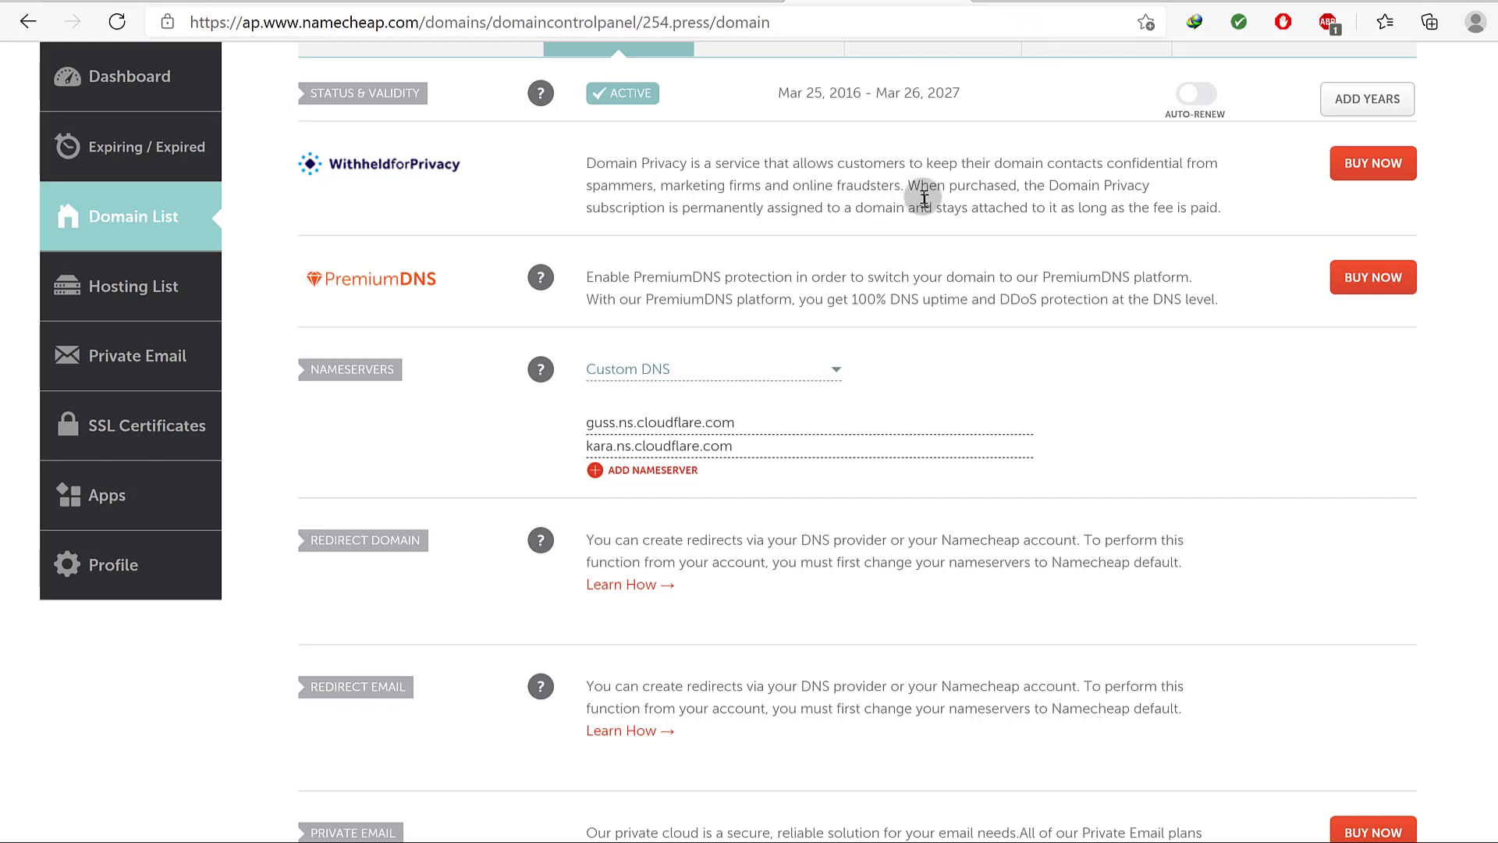
left_click(1038, 3)
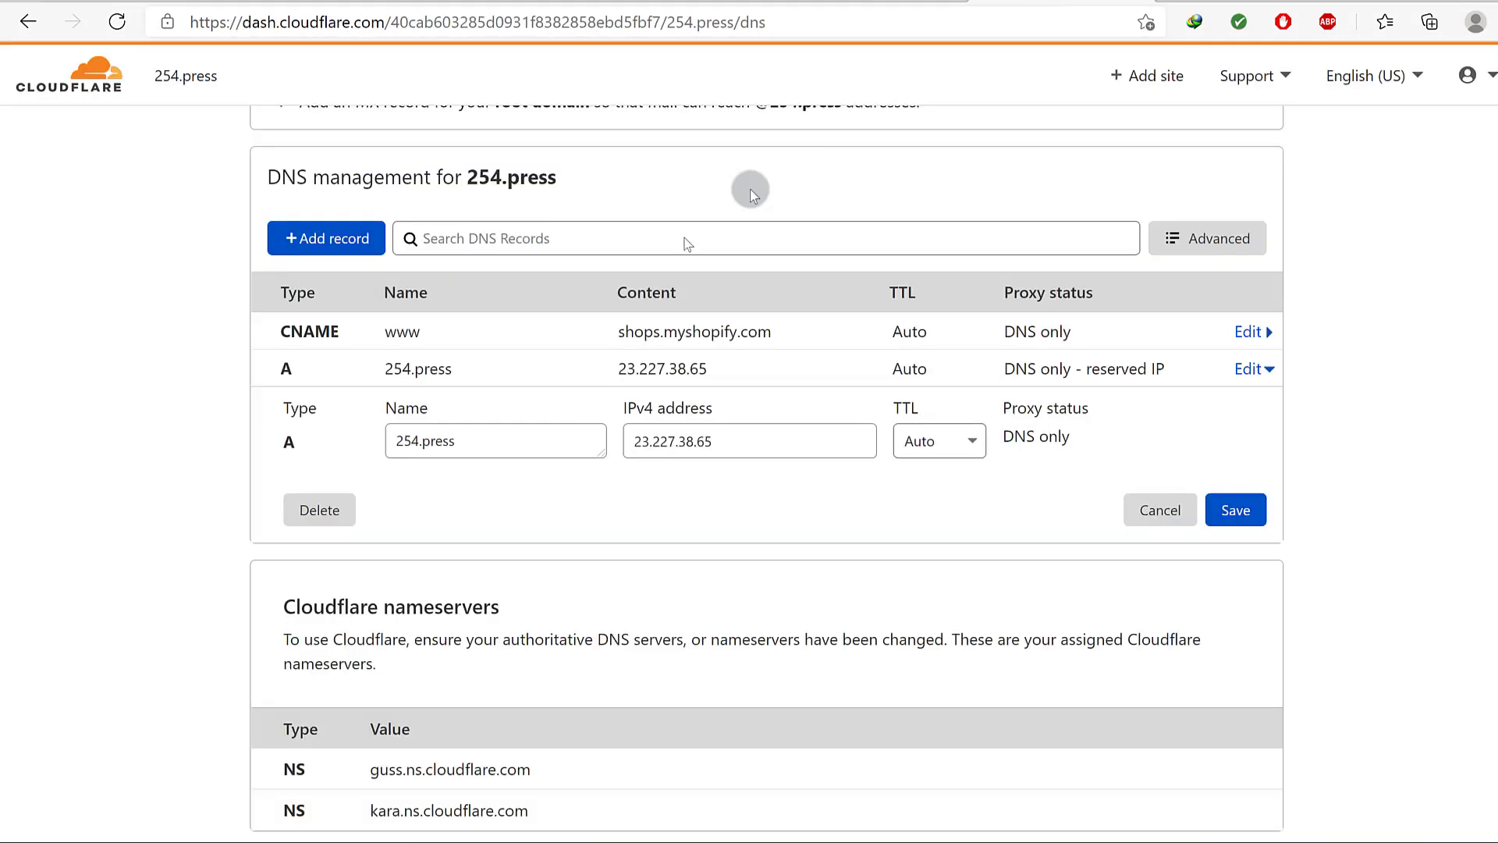
Check the custom nameservers of 254.press on Namecheap, and open the domain's DNS records in Cloudflare.
scroll(450, 349, "up", 3)
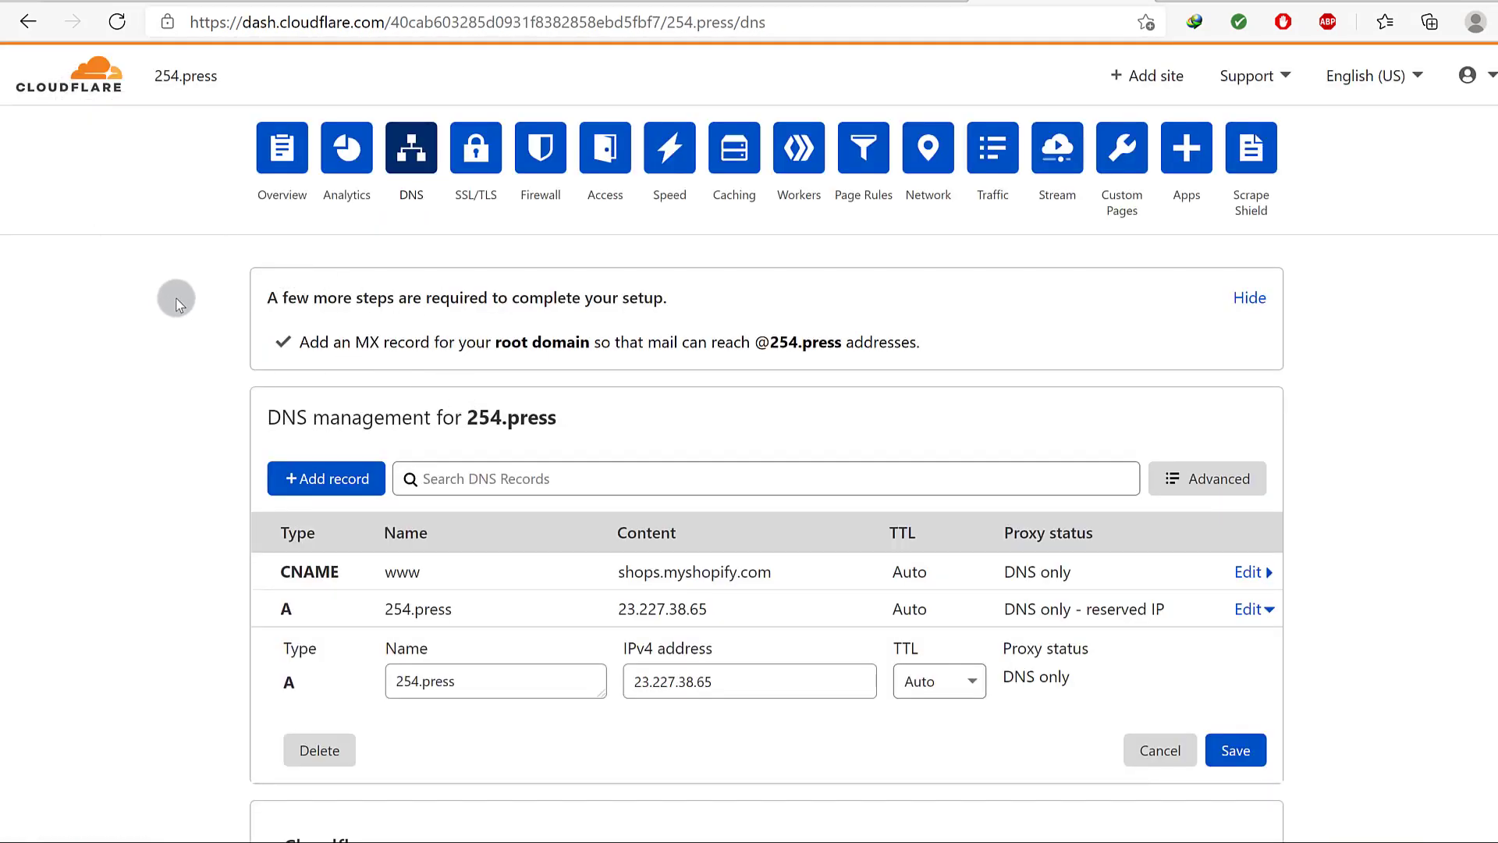
scroll(183, 310, "down", 3)
scroll(183, 311, "up", 3)
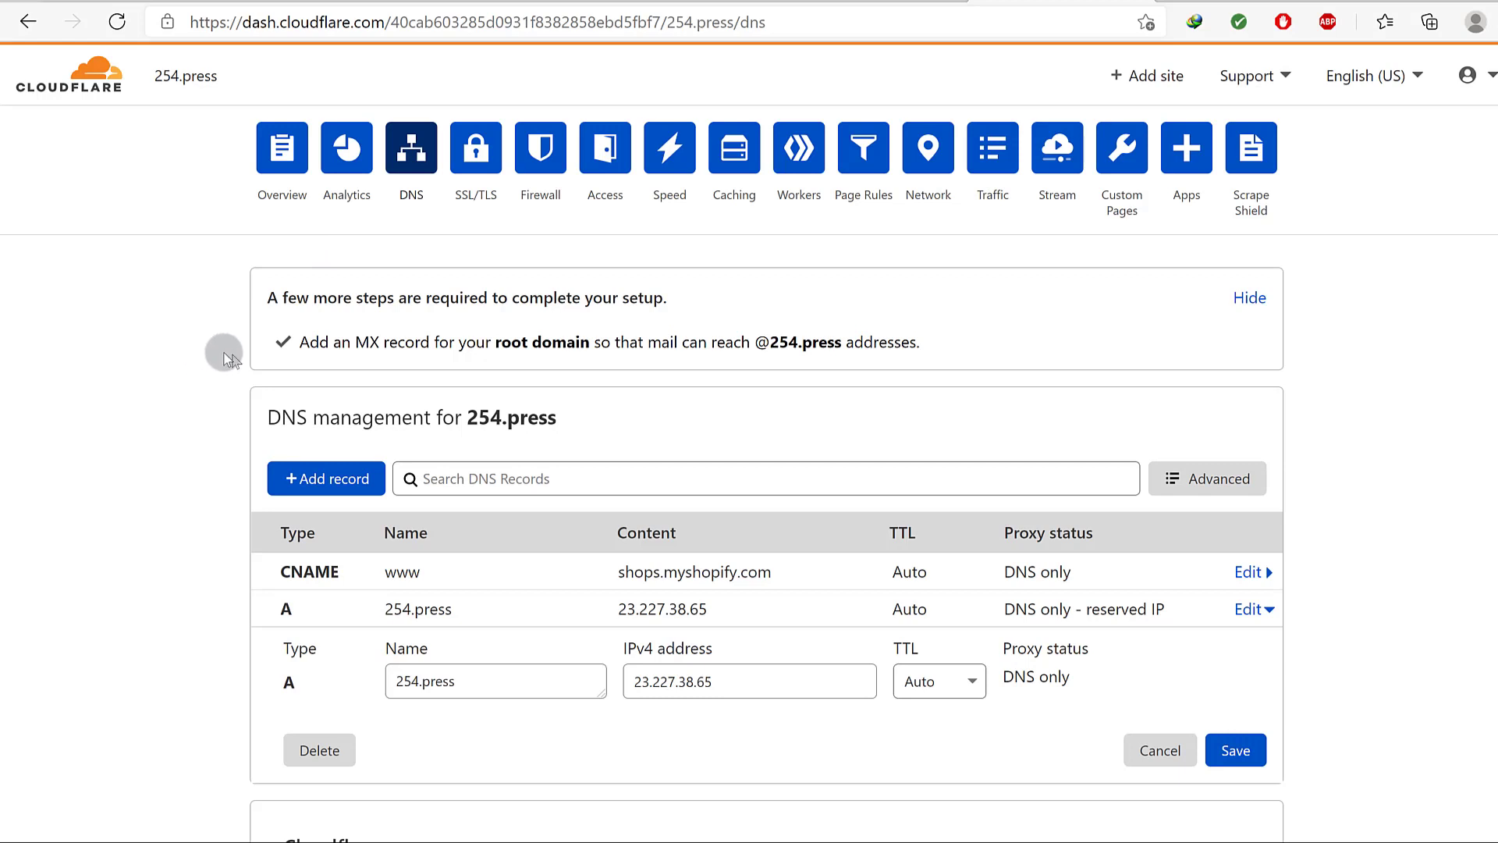
left_click(858, 2)
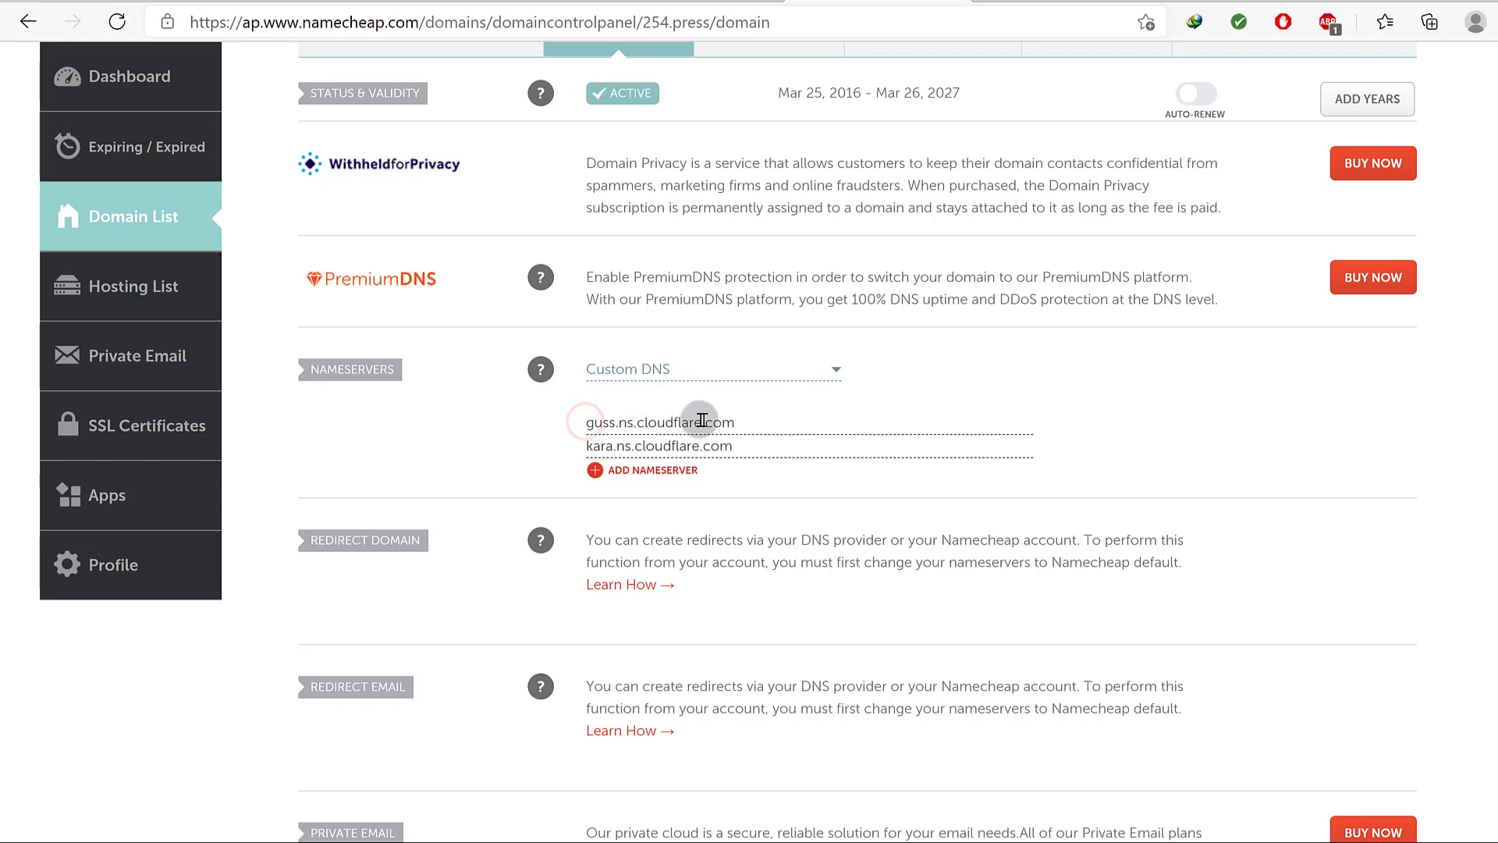
left_click_drag(312, 371, 405, 369)
left_click(423, 385)
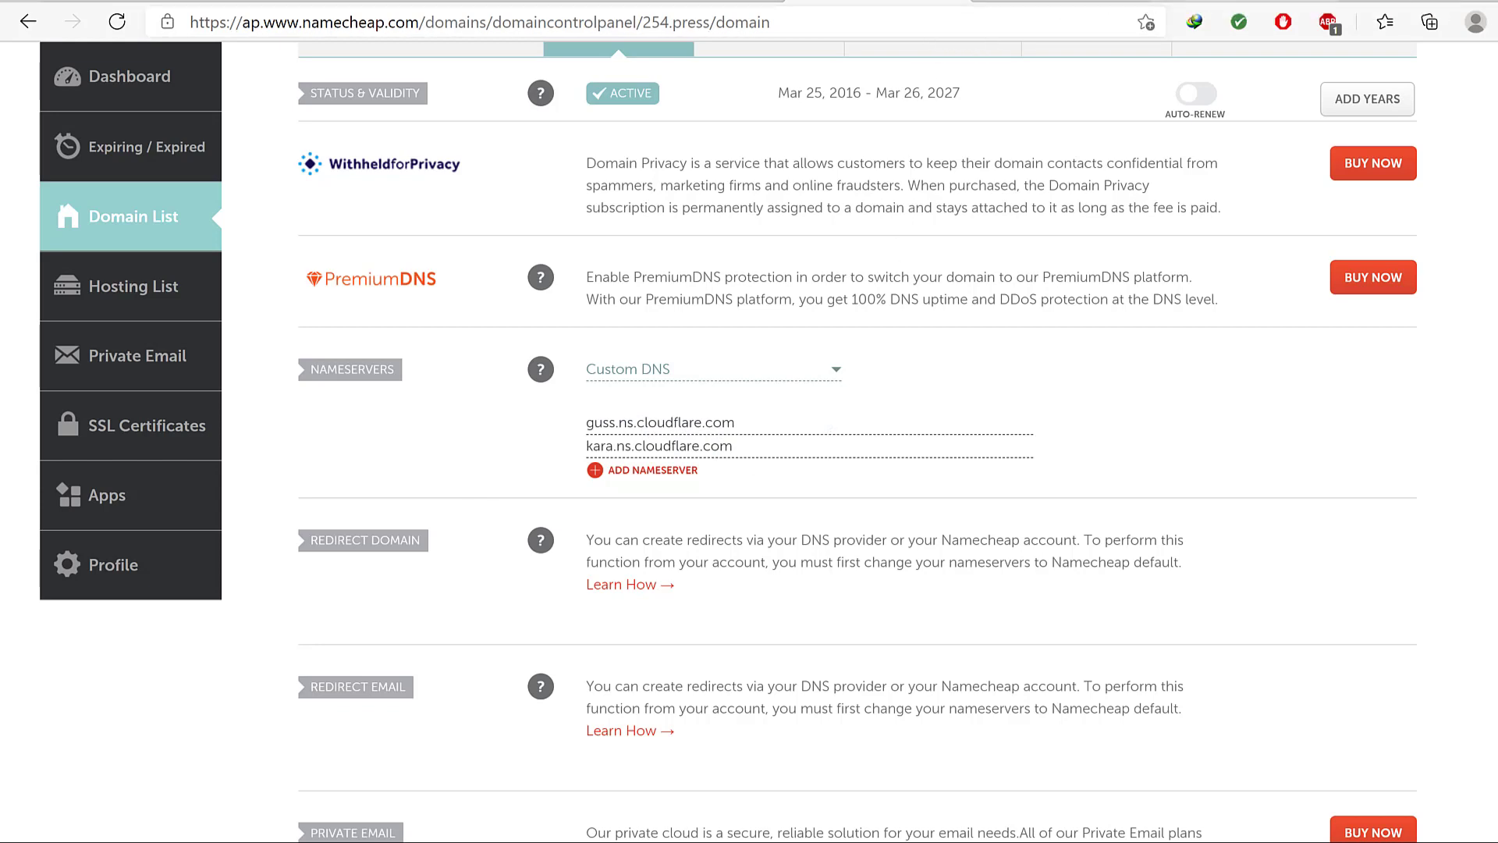
left_click(1178, 0)
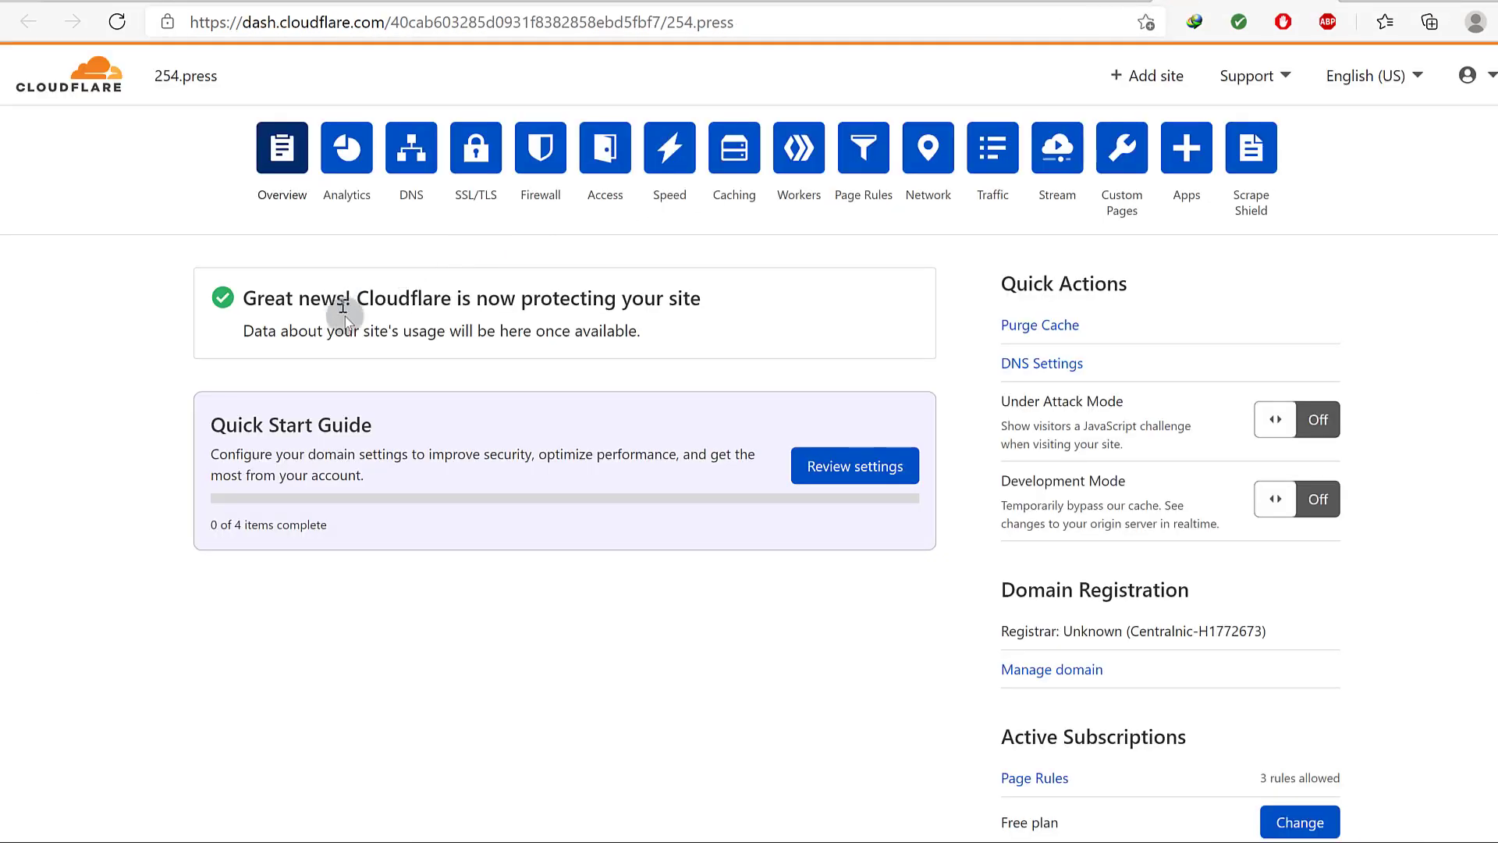
left_click(412, 148)
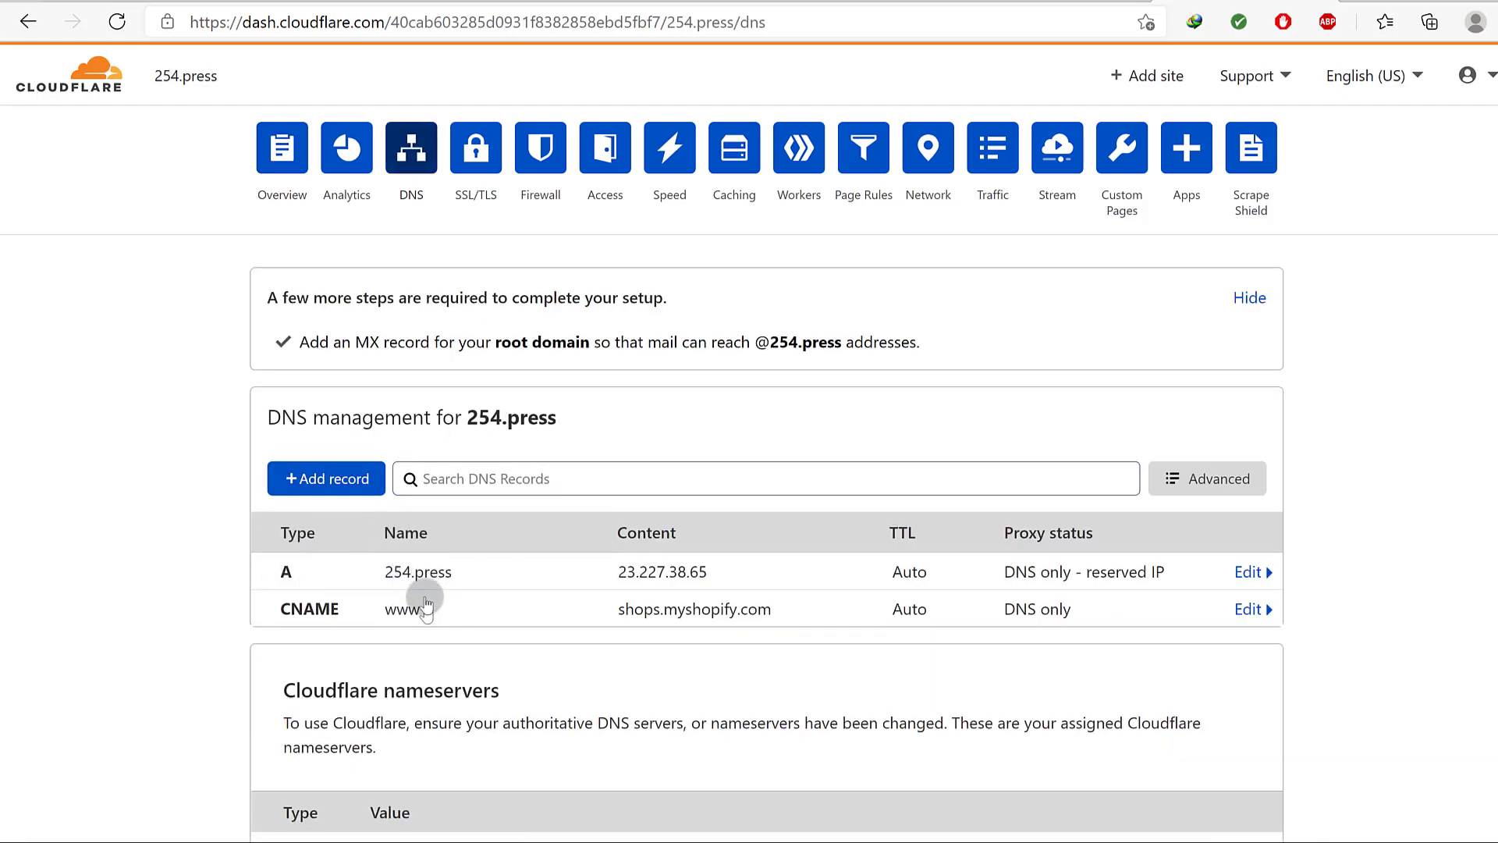
Review the required CNAME and A record values on Shopify's domain connection page and compare them with Cloudflare's DNS records.
left_click(337, 3)
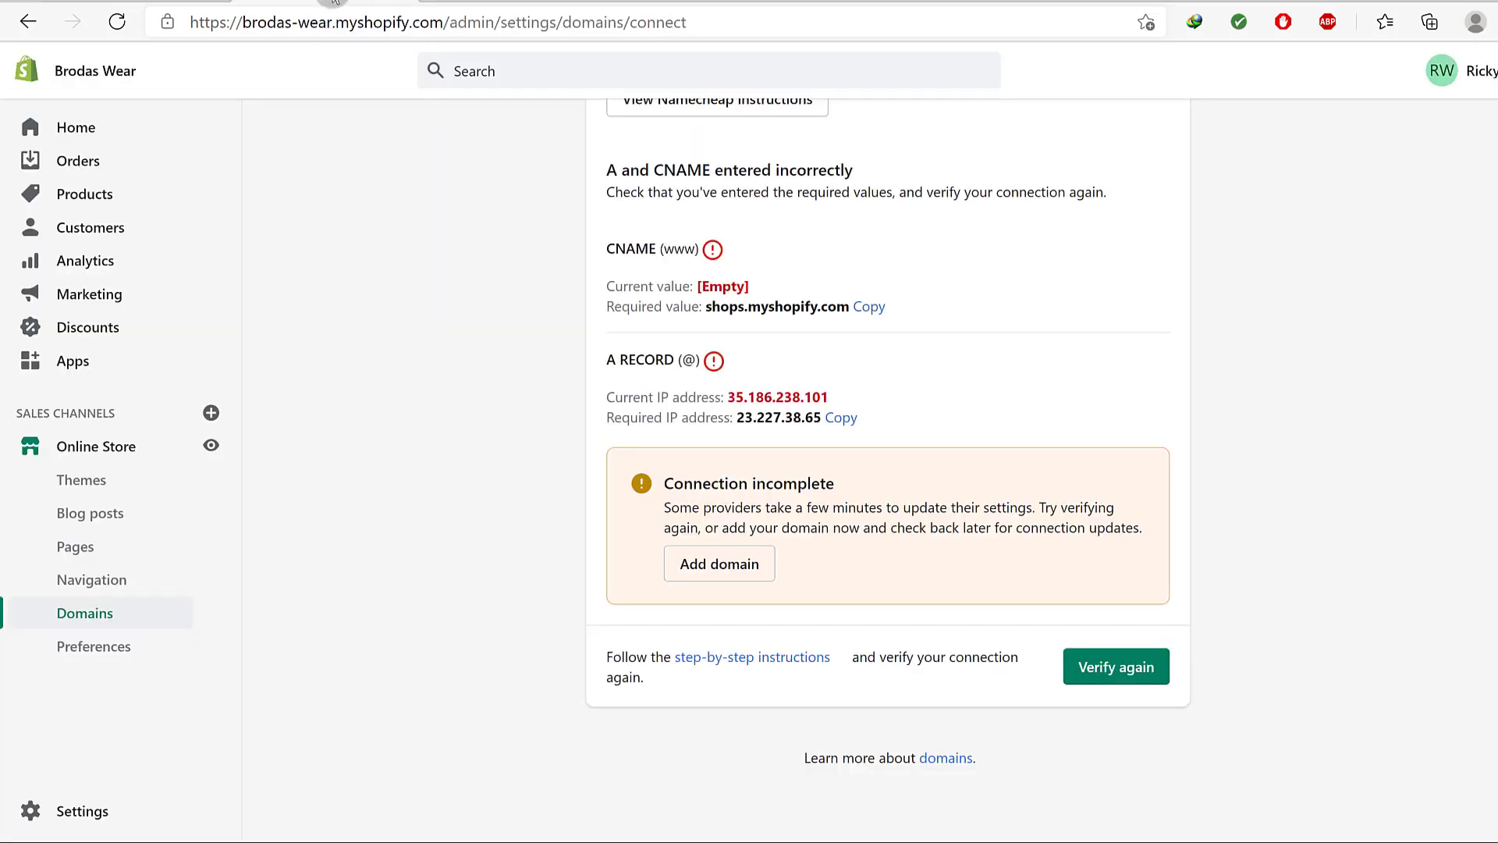
scroll(695, 424, "up", 3)
scroll(898, 443, "down", 3)
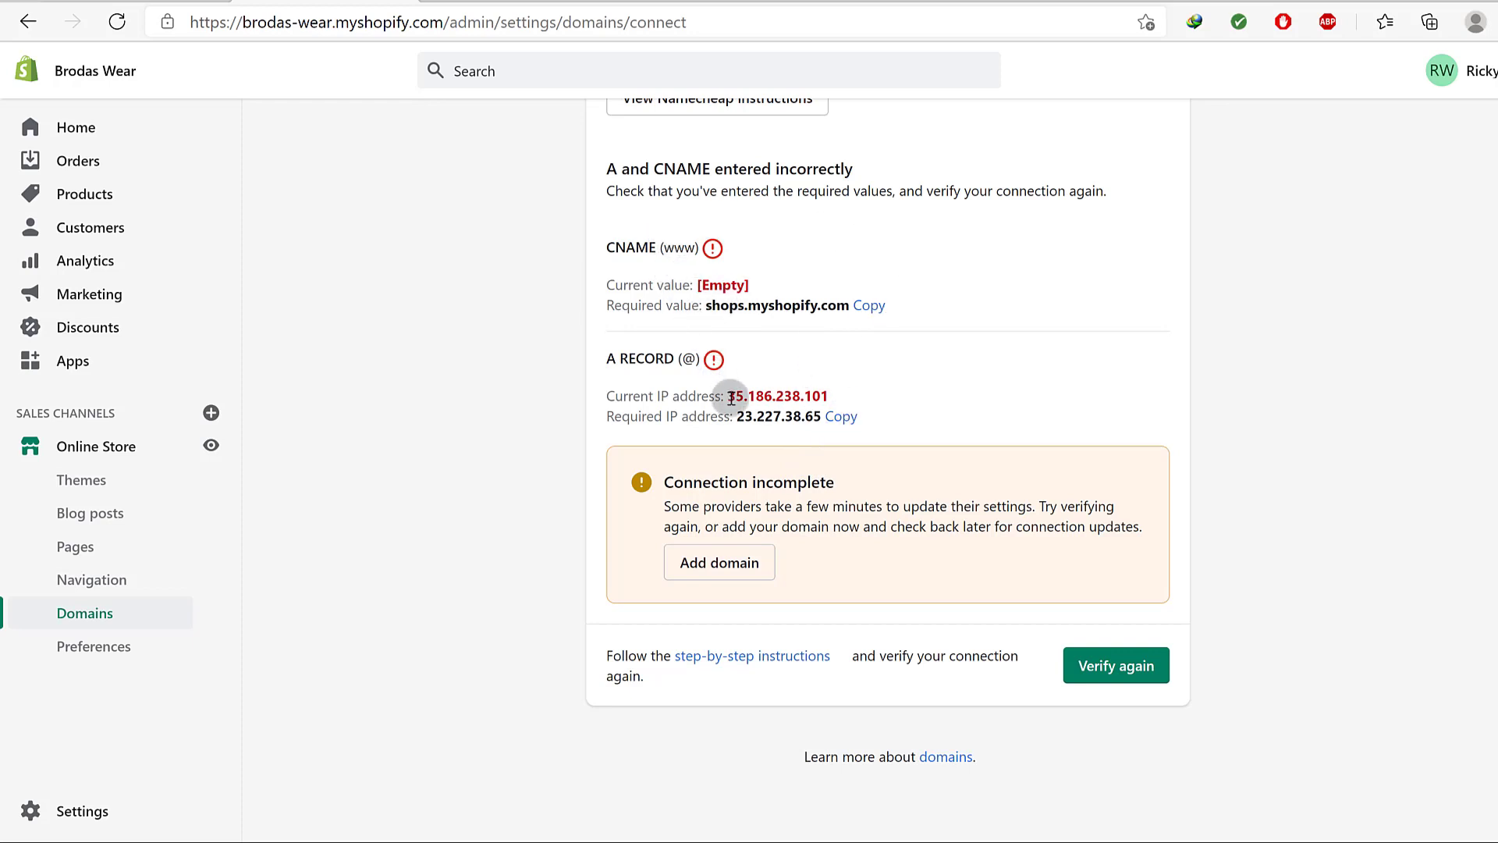
left_click_drag(739, 417, 825, 421)
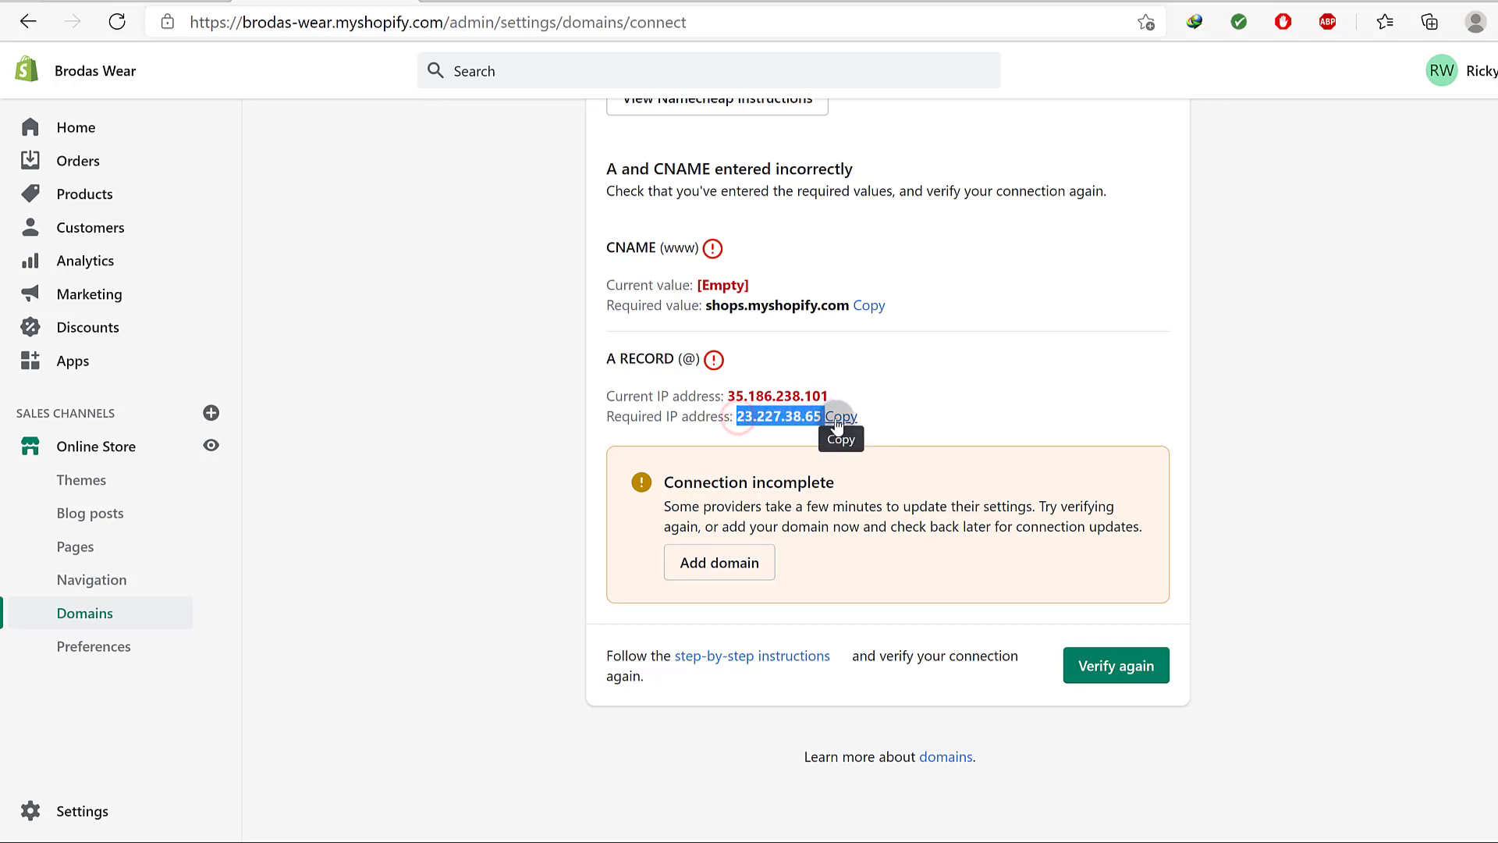
double_click(610, 358)
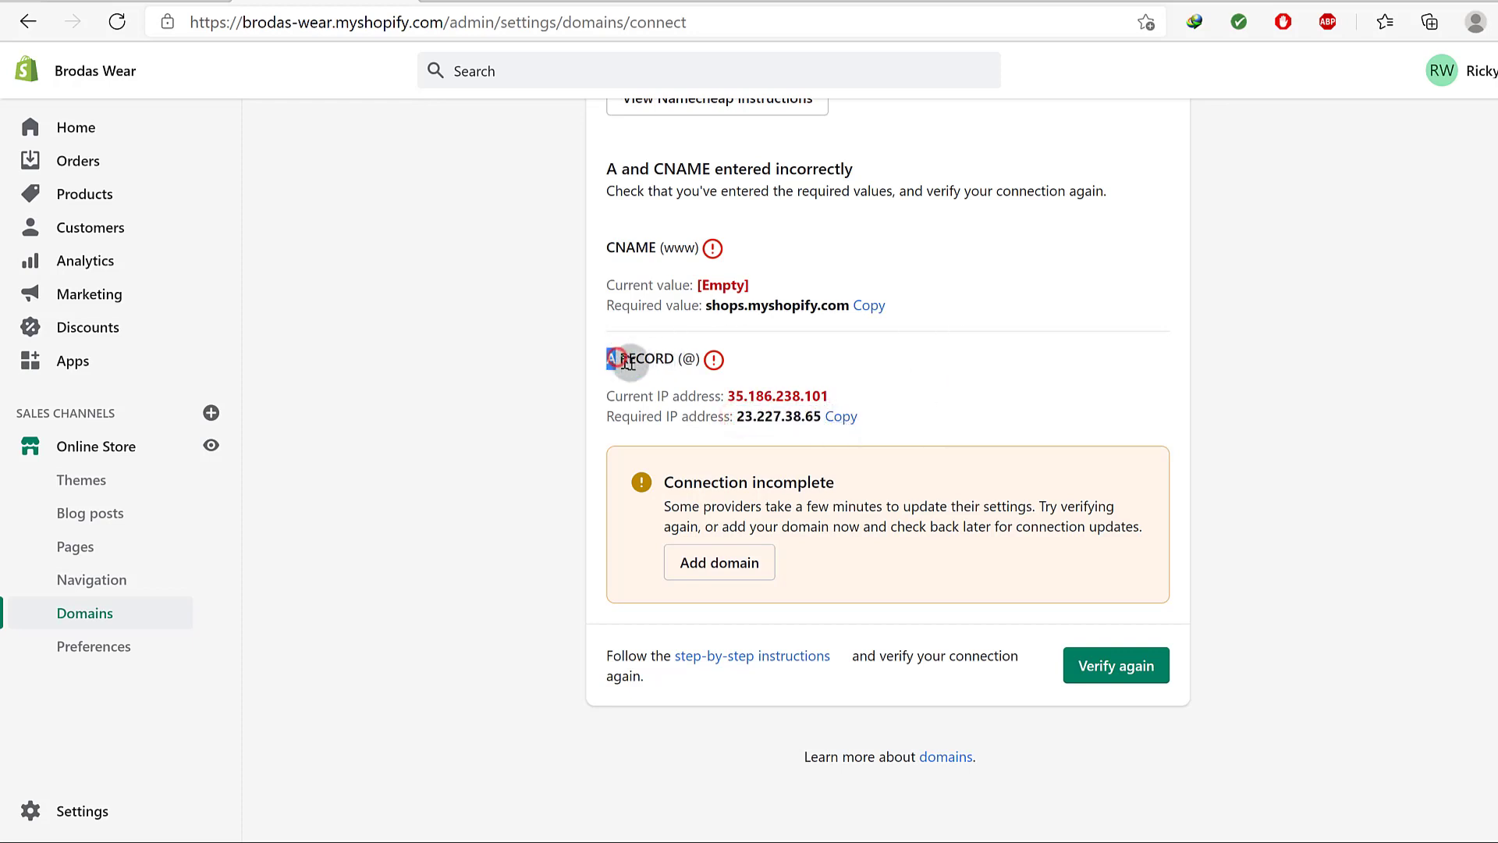
double_click(687, 358)
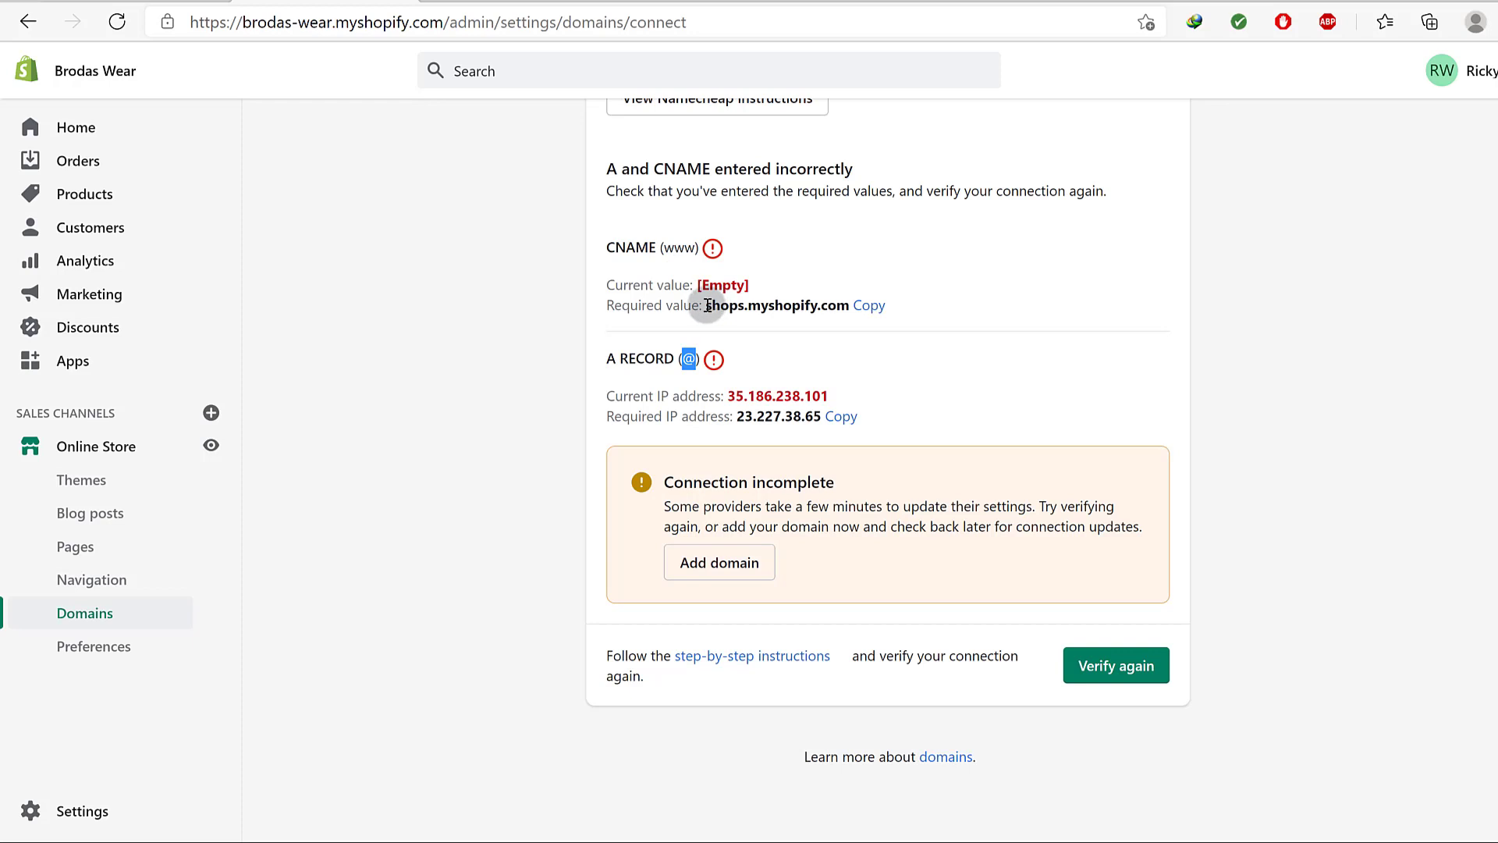
left_click_drag(707, 305, 821, 305)
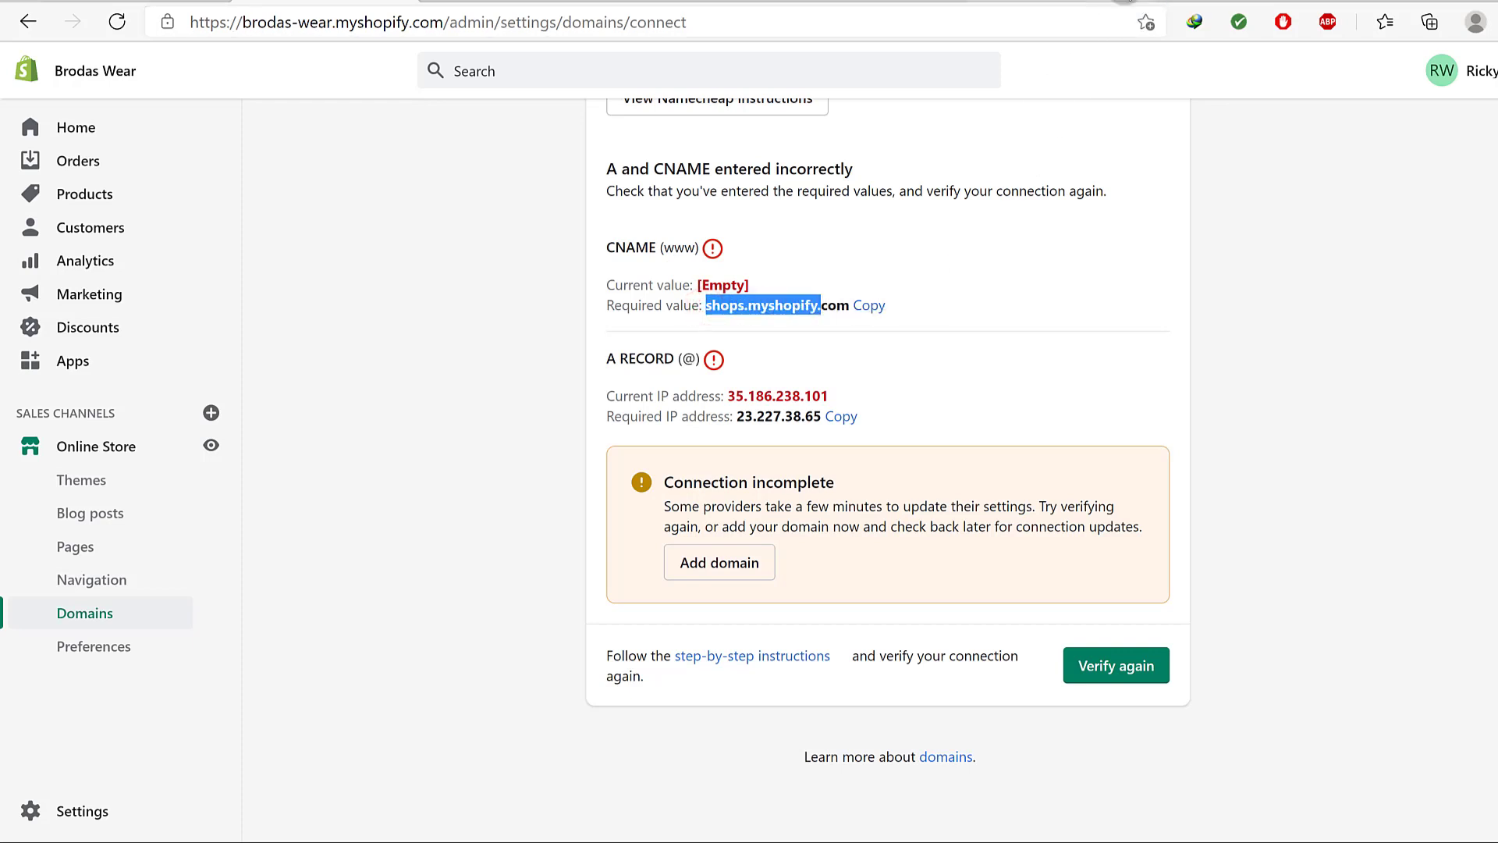
left_click(1123, 1)
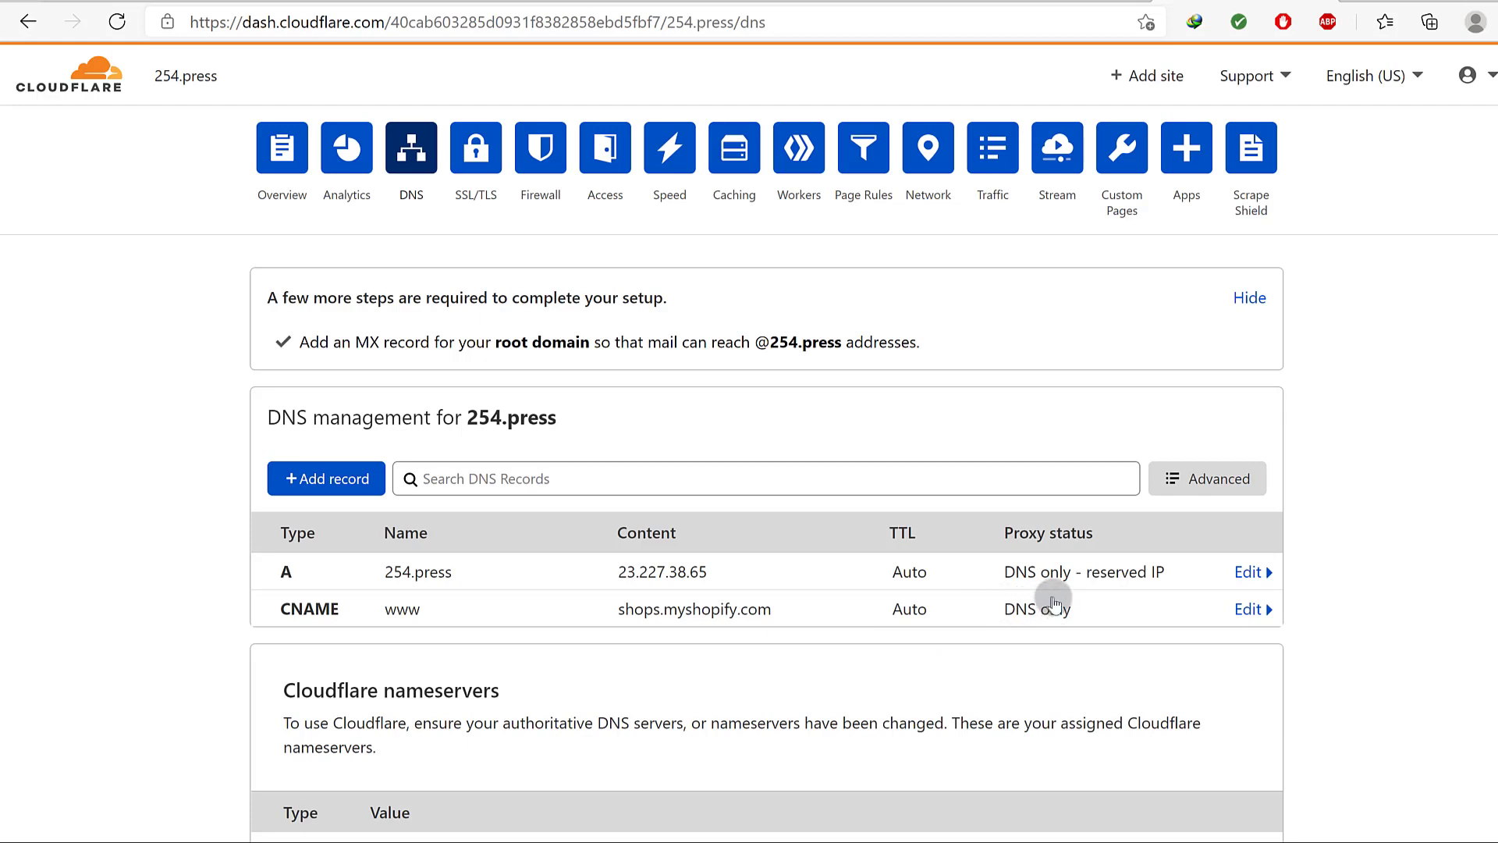
scroll(1047, 595, "down", 3)
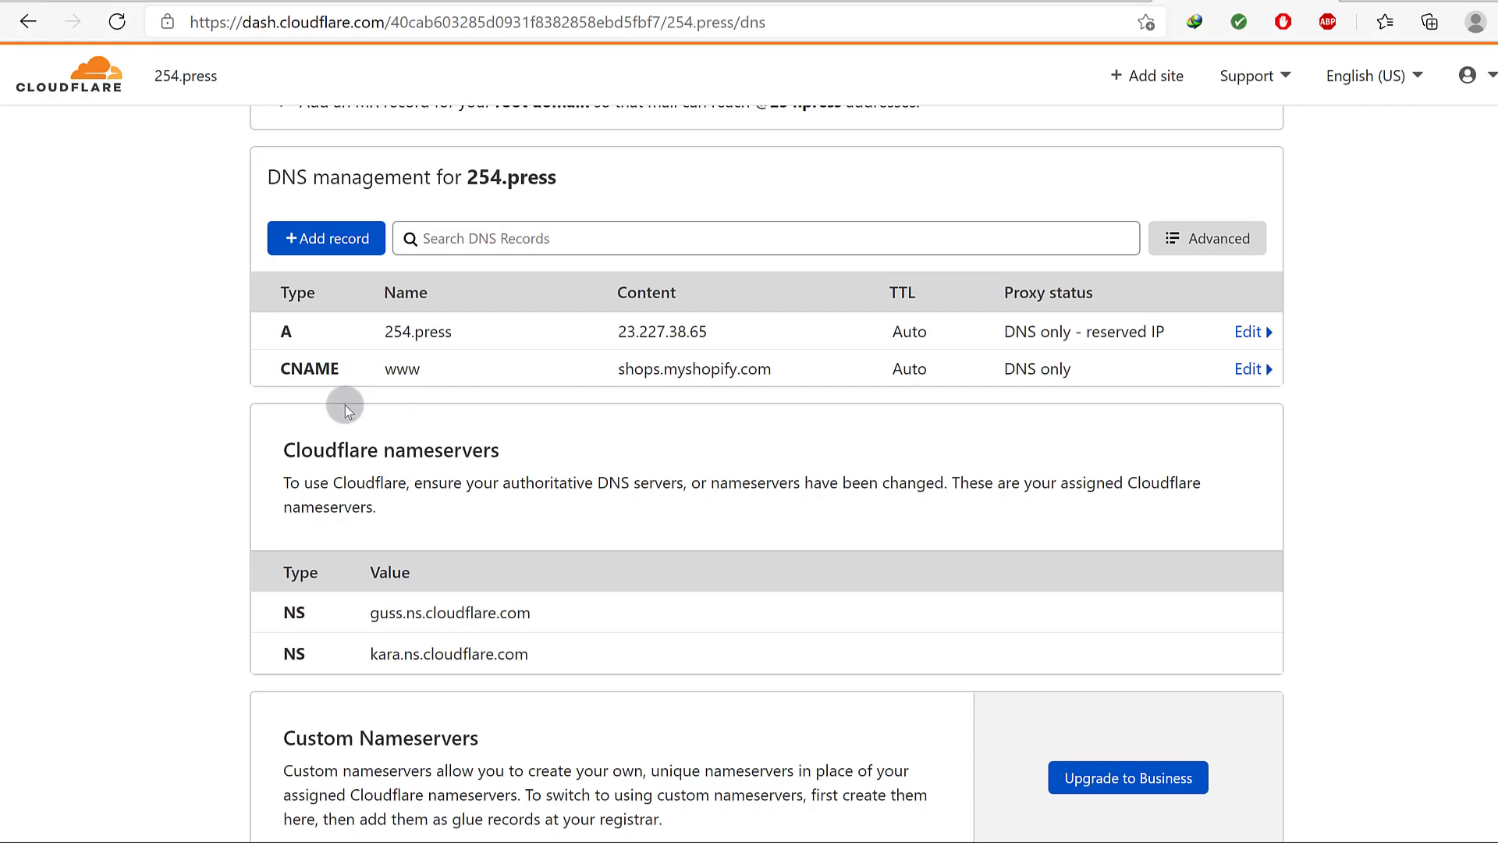
left_click(316, 238)
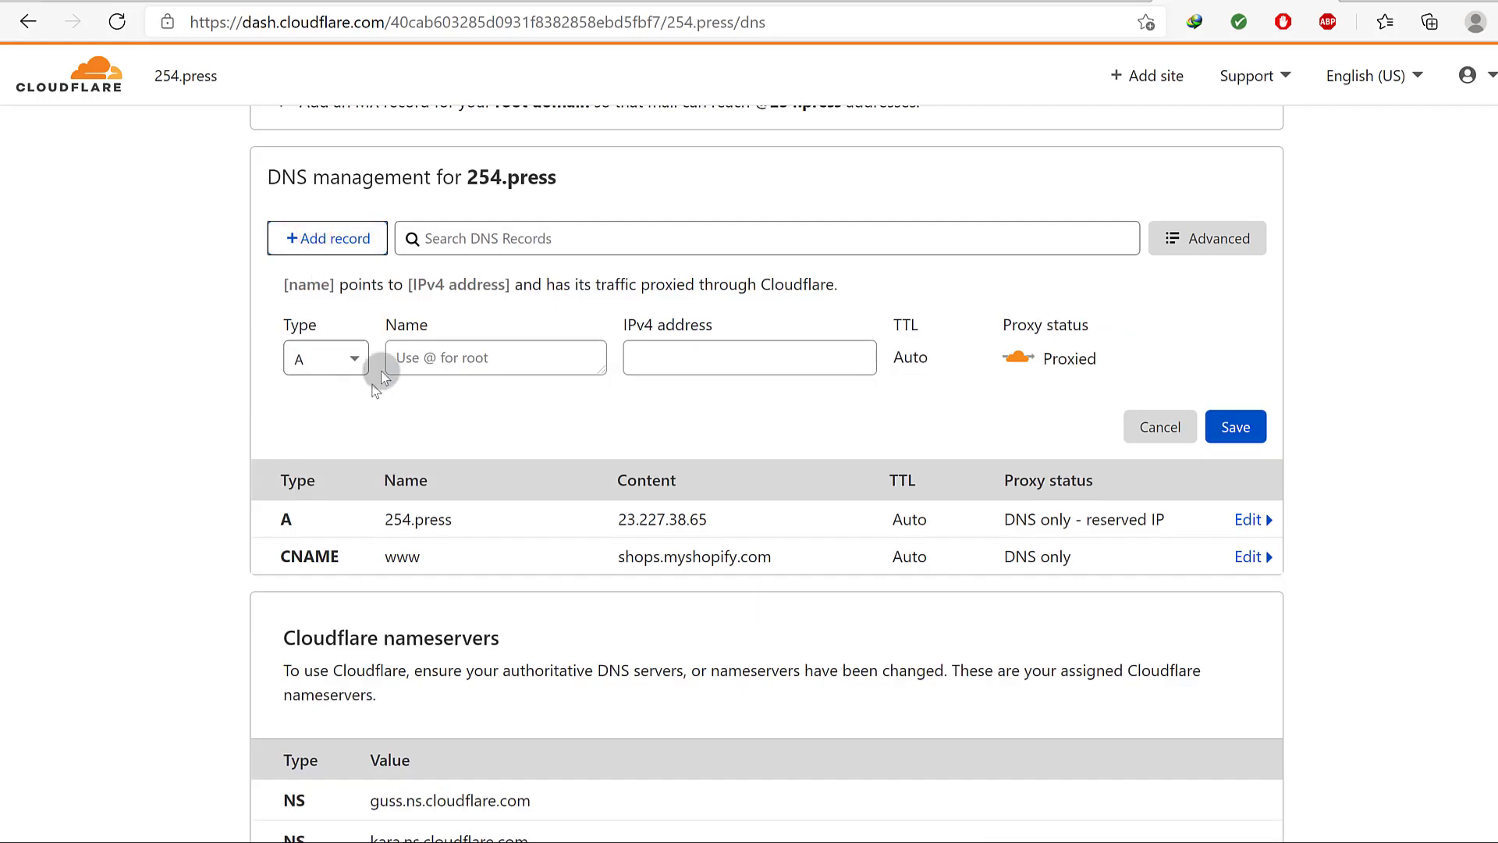
left_click(351, 358)
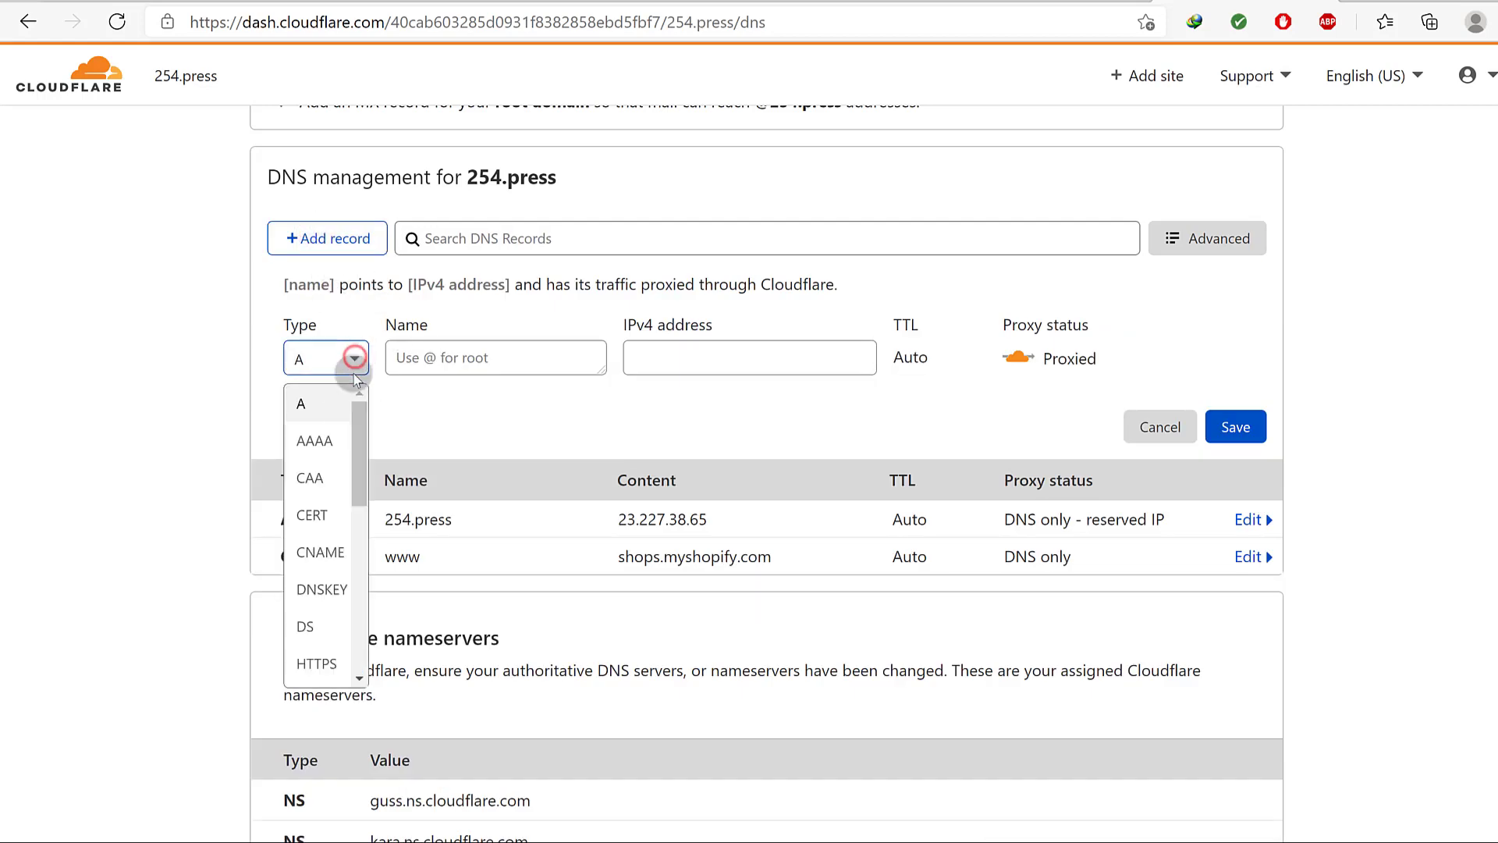
left_click_drag(353, 447, 391, 553)
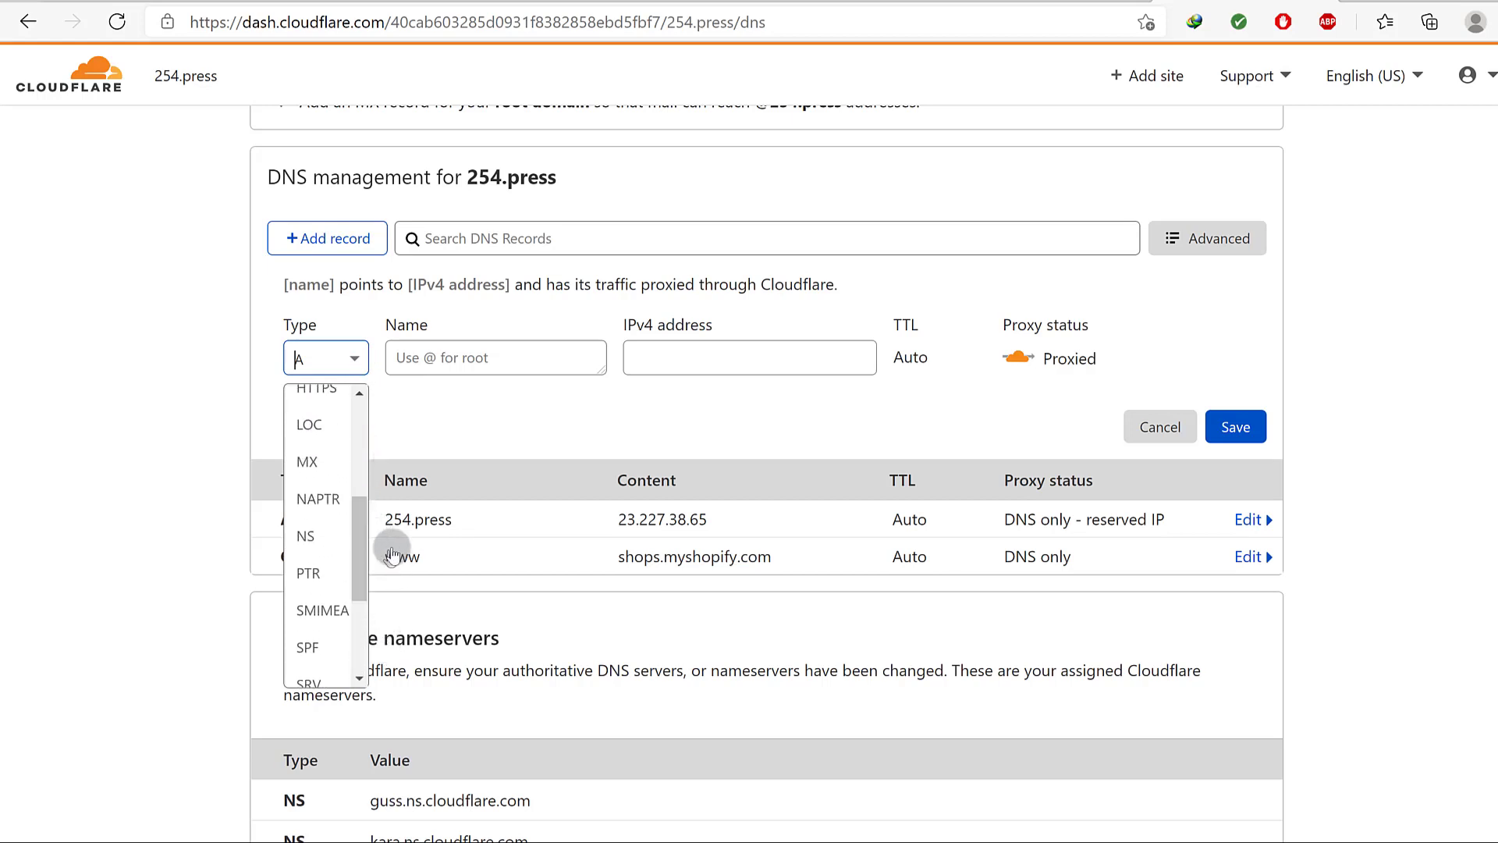
left_click(305, 470)
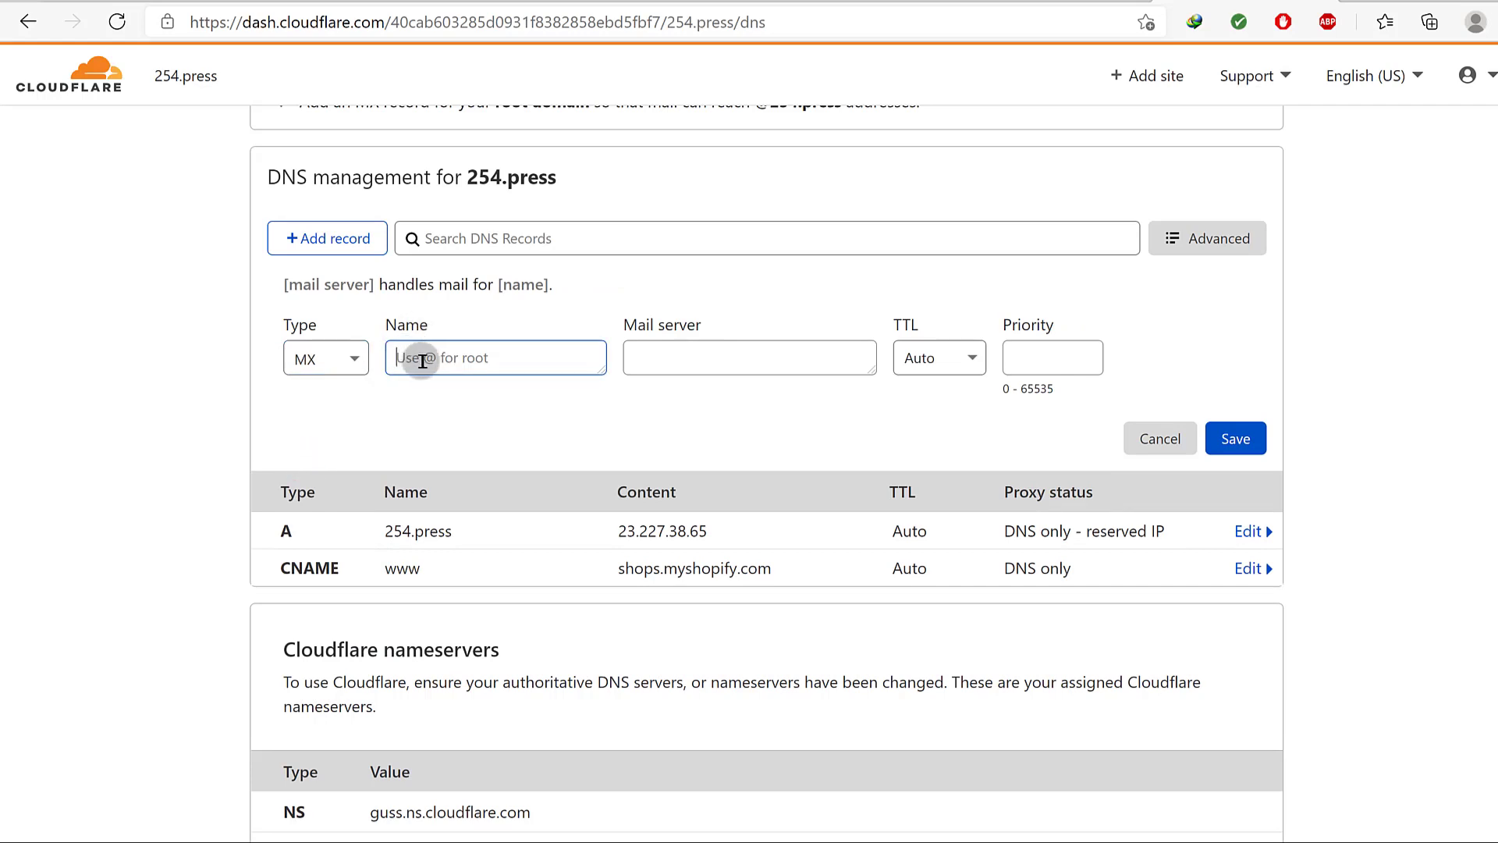
left_click(453, 360)
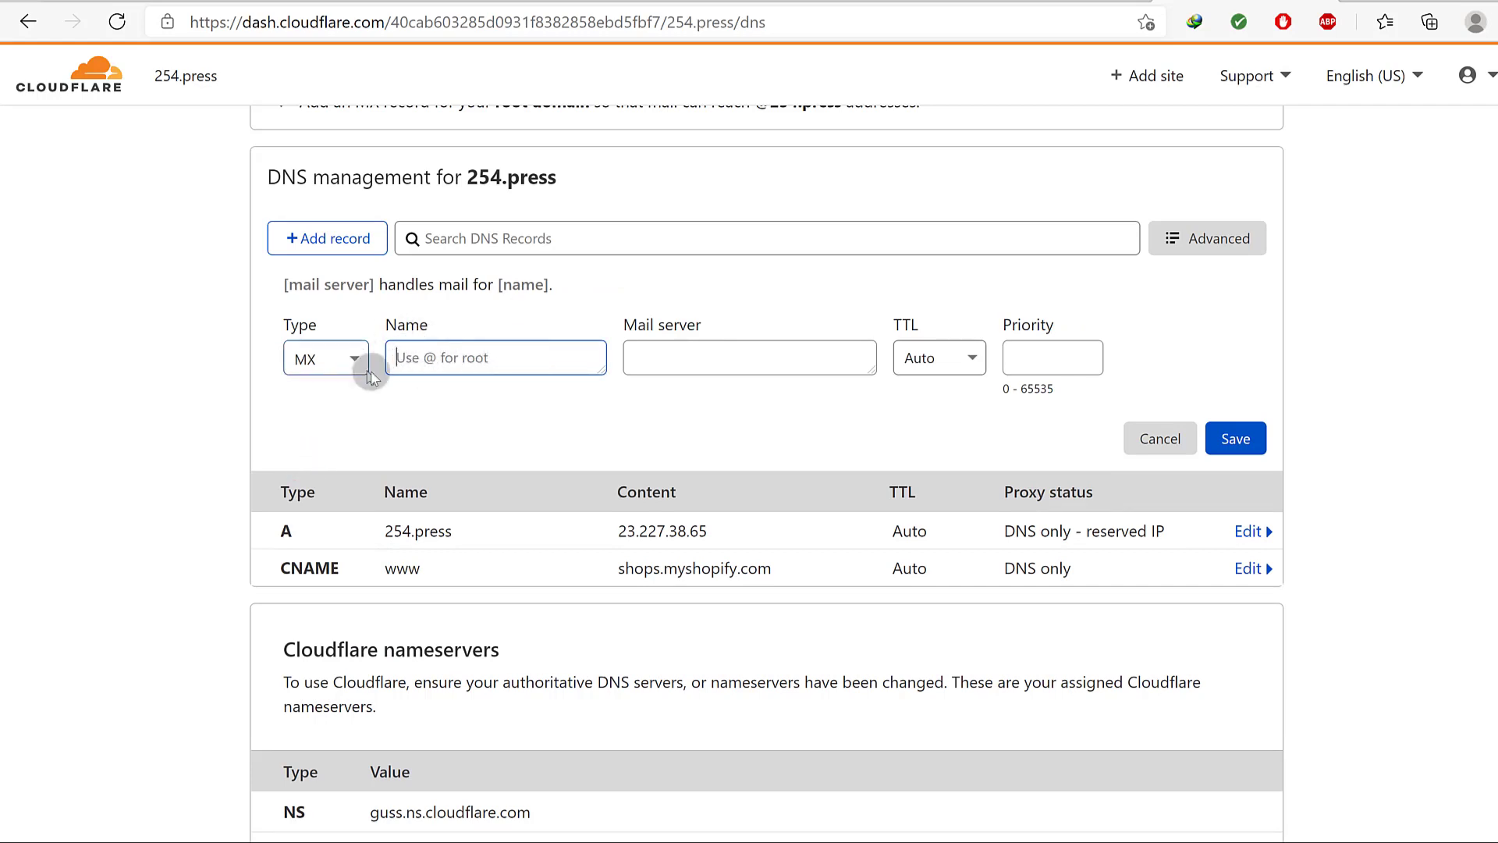
left_click(652, 355)
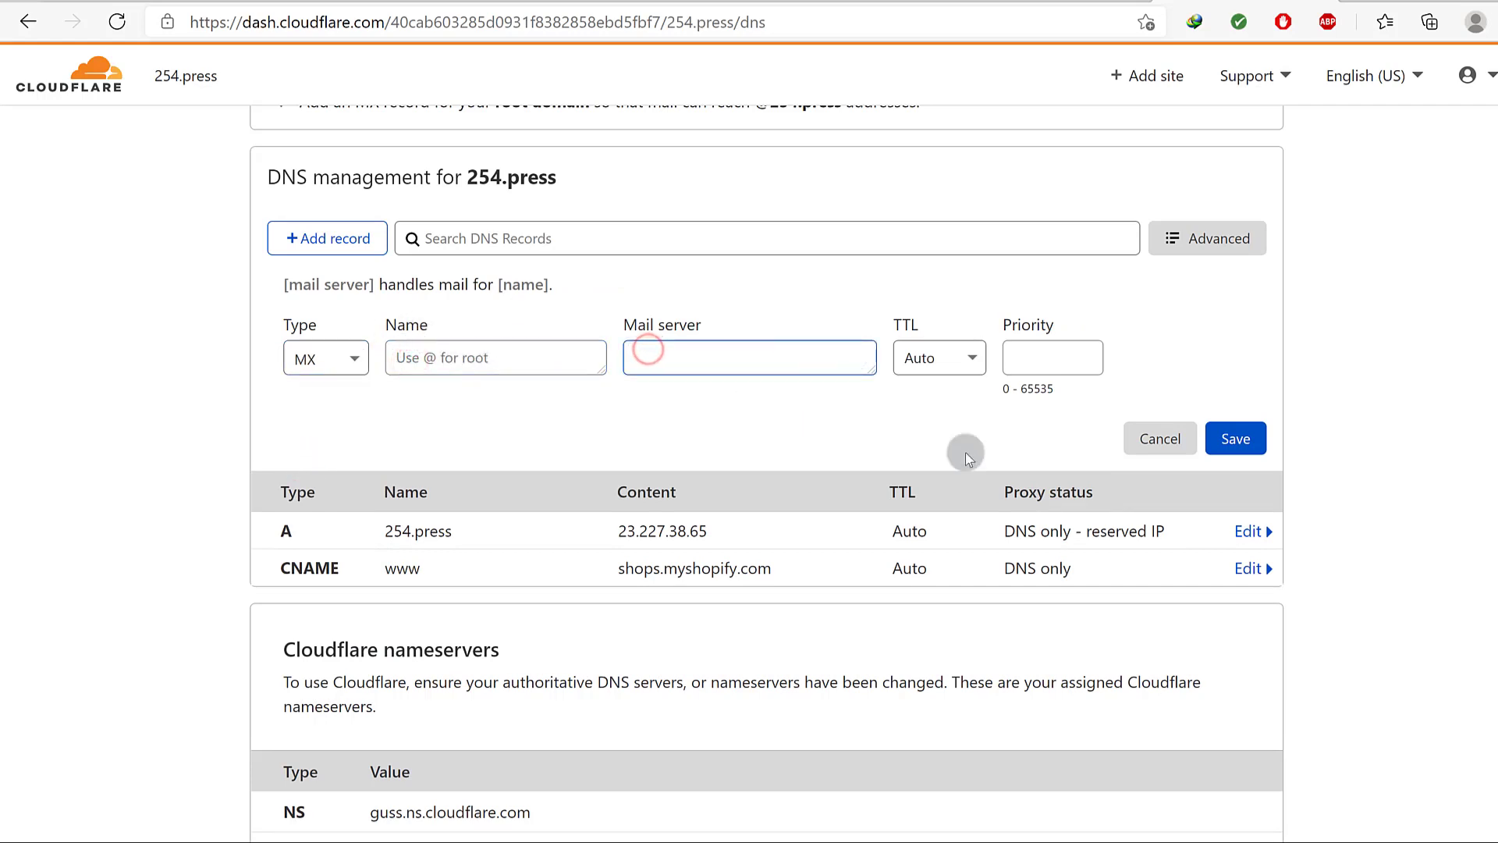
left_click(1162, 441)
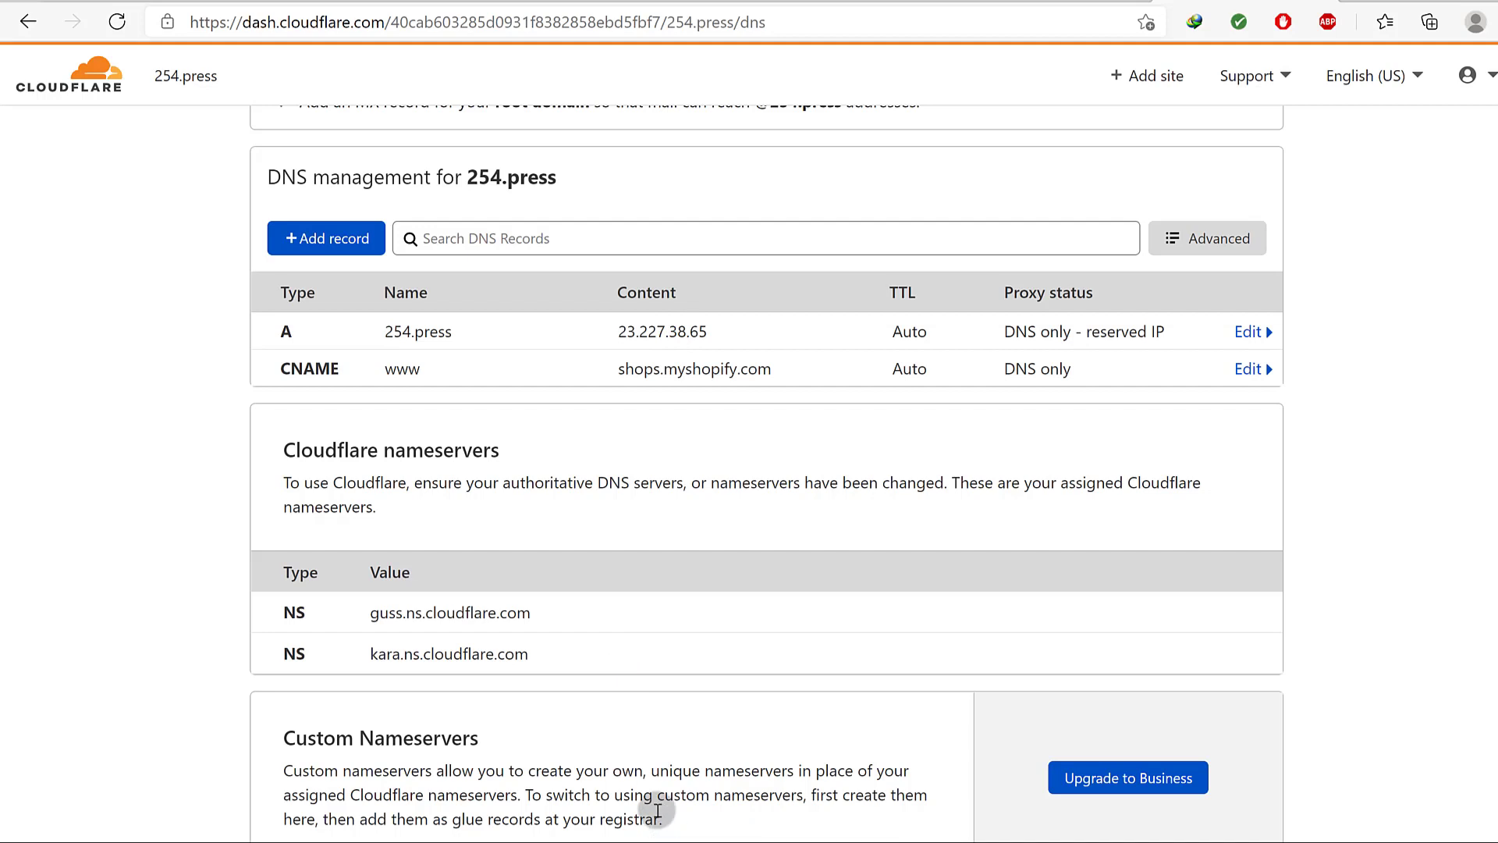
Switch to the Opera browser in a new private window and turn on its VPN.
key("super")
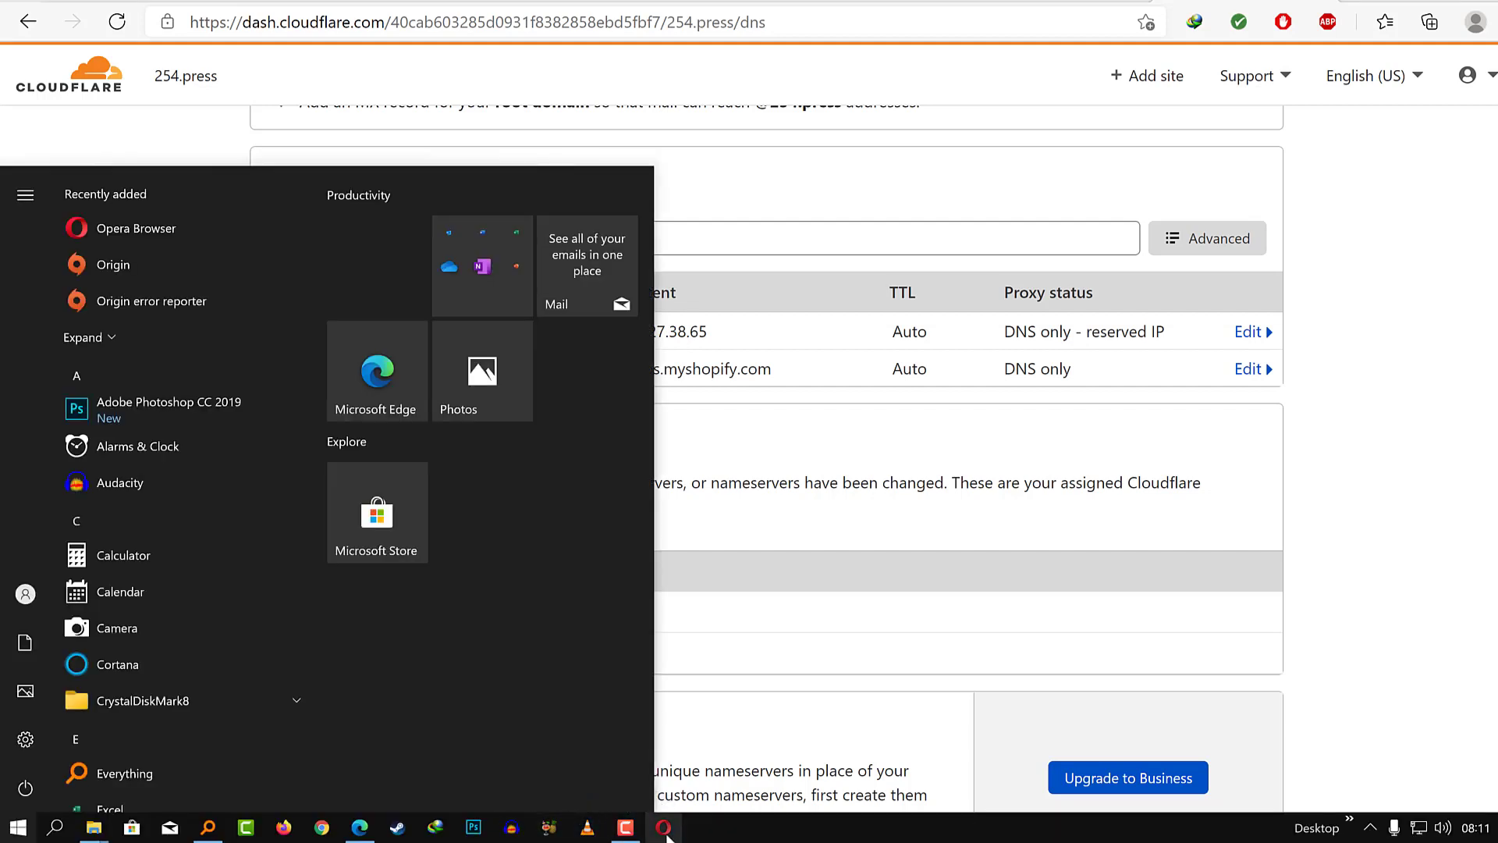
right_click(664, 829)
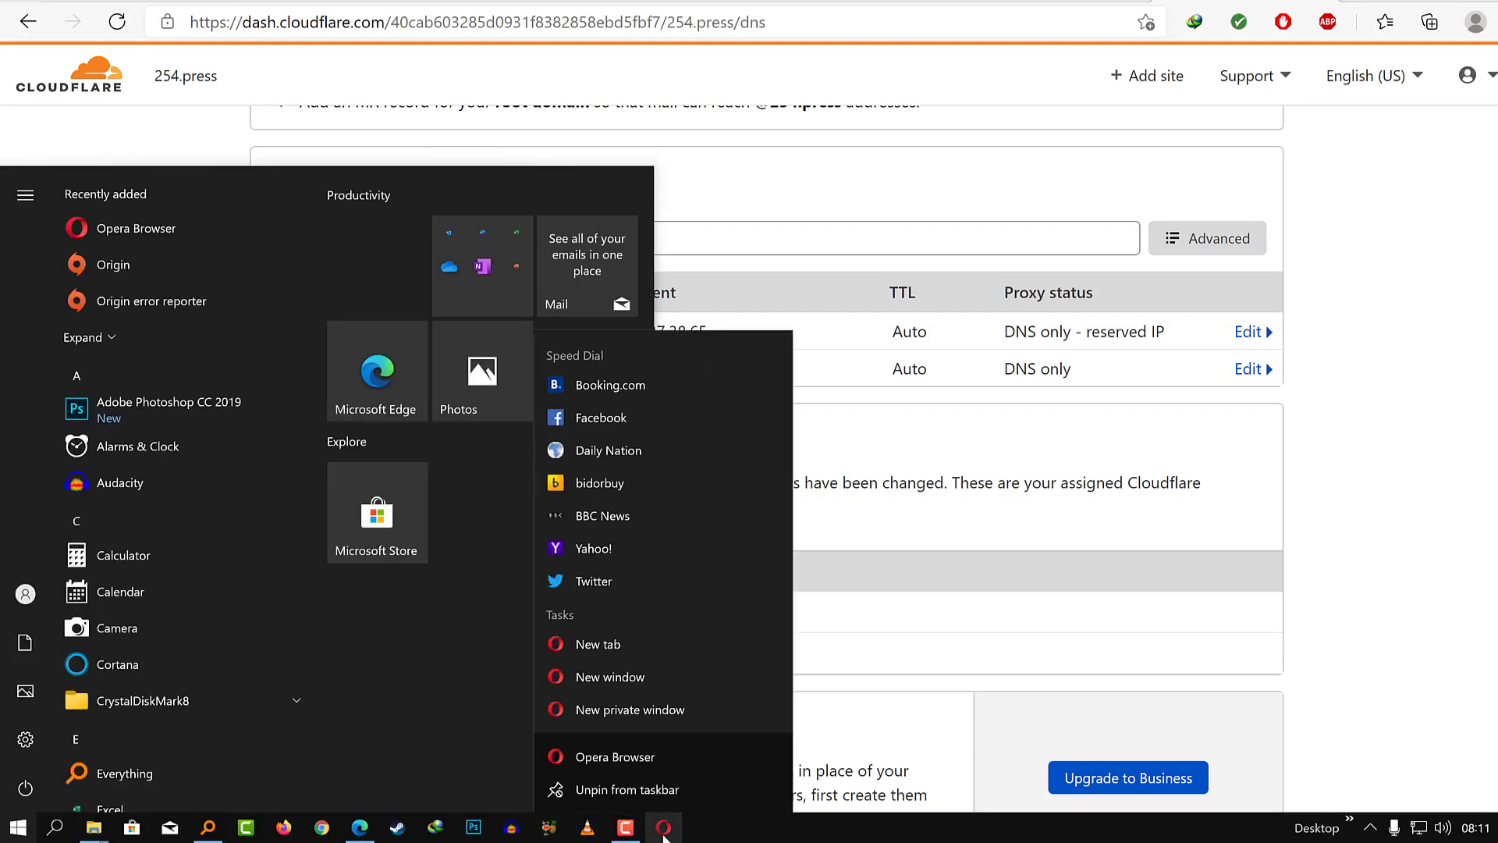
left_click(624, 711)
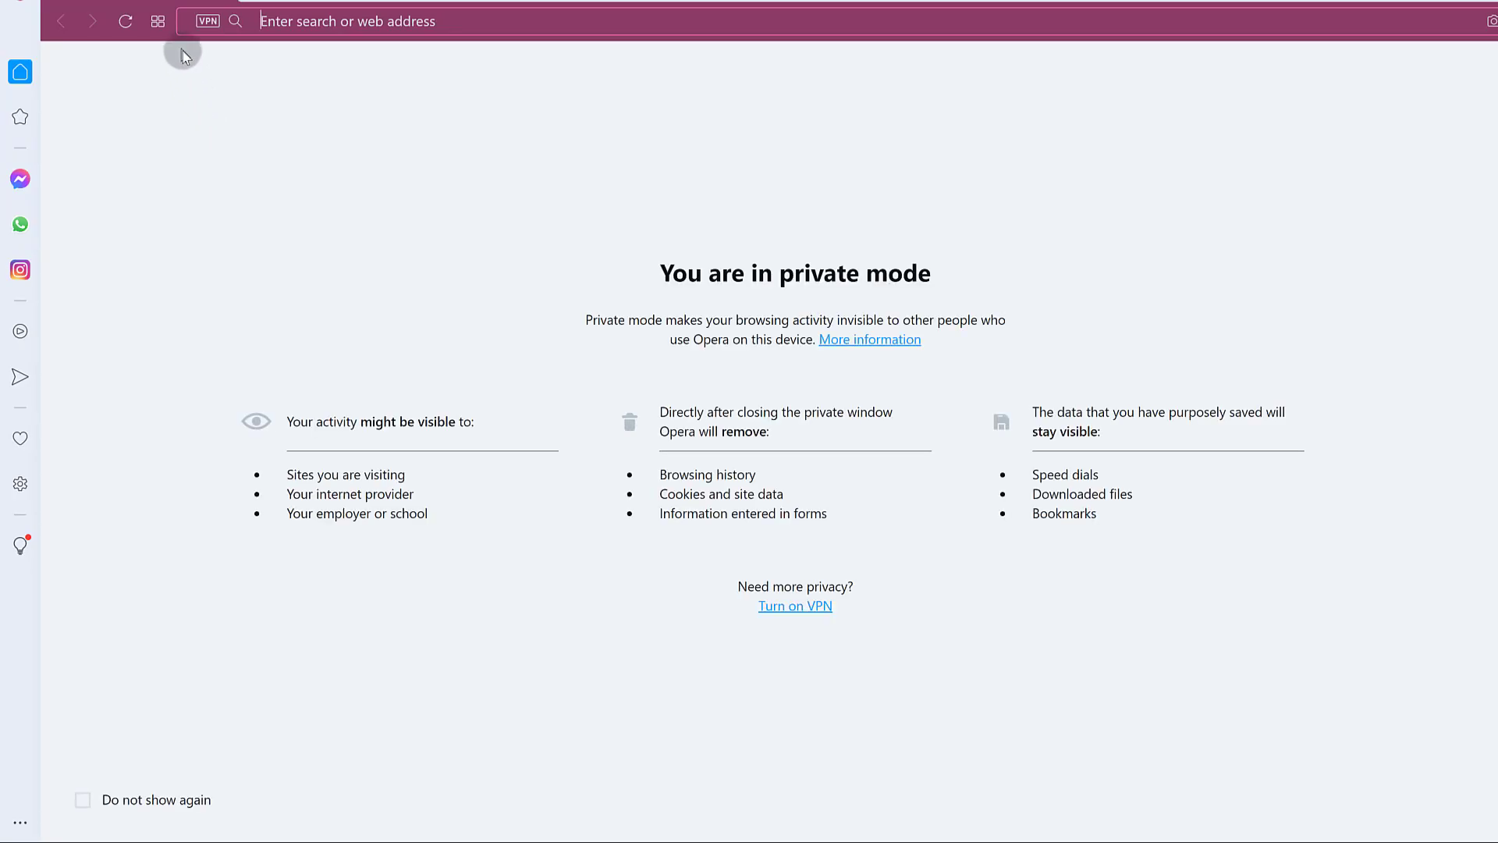
left_click(212, 19)
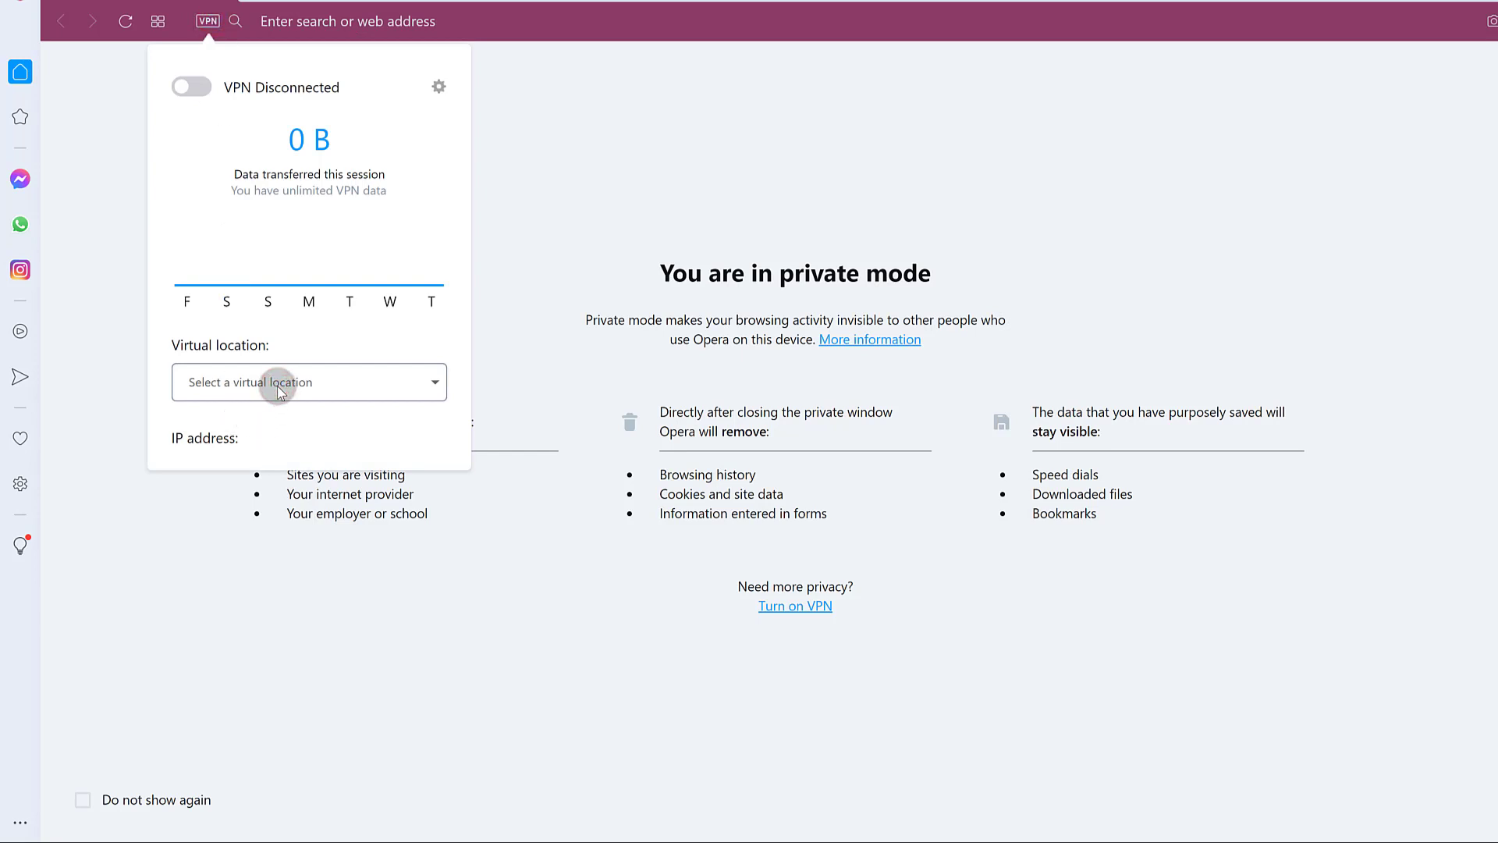
left_click(200, 87)
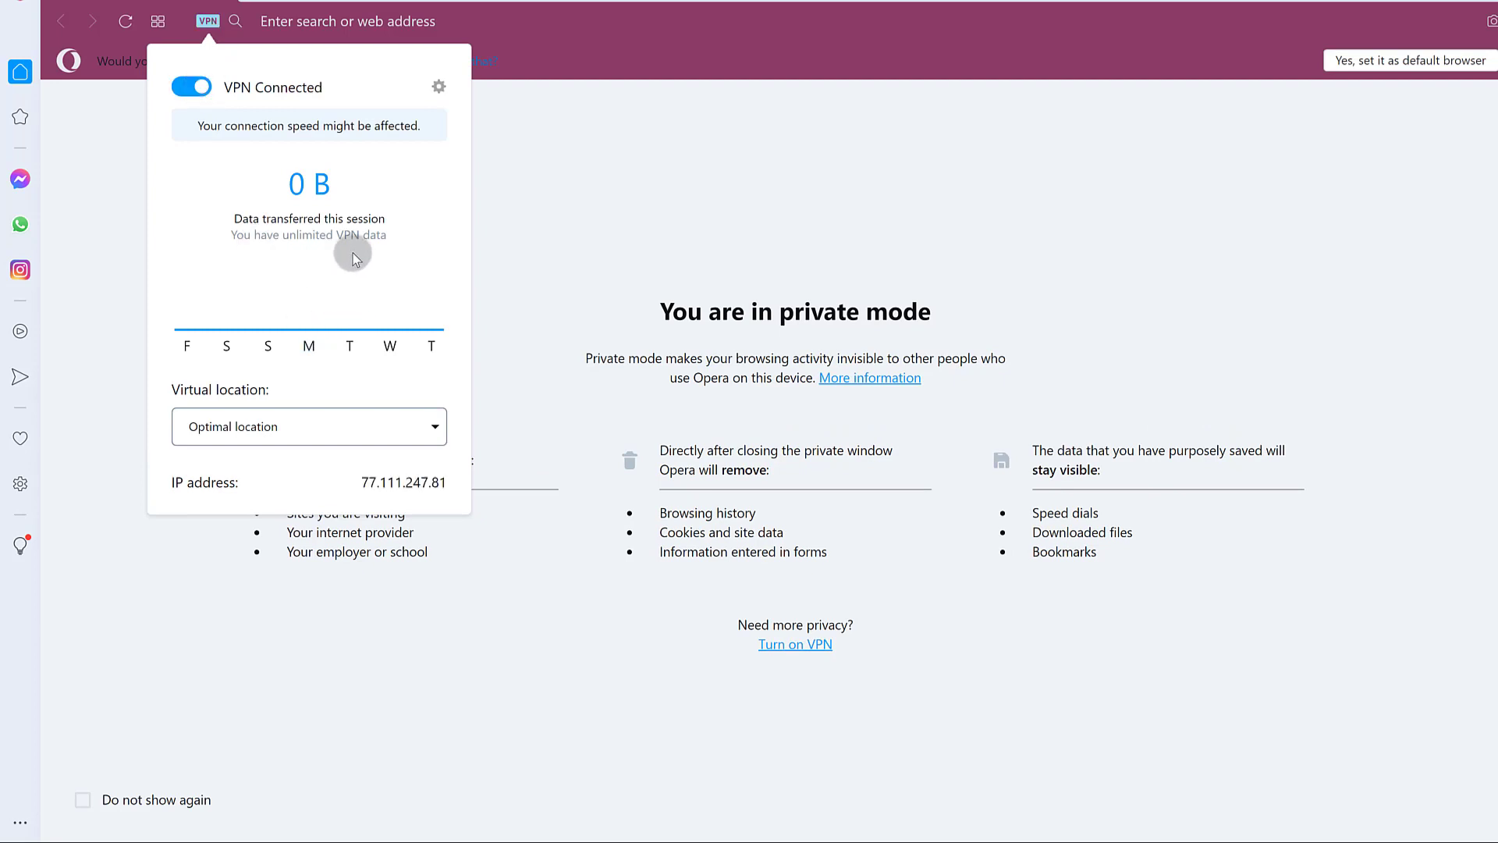
Set the virtual location of Opera's VPN to Europe.
left_click(366, 427)
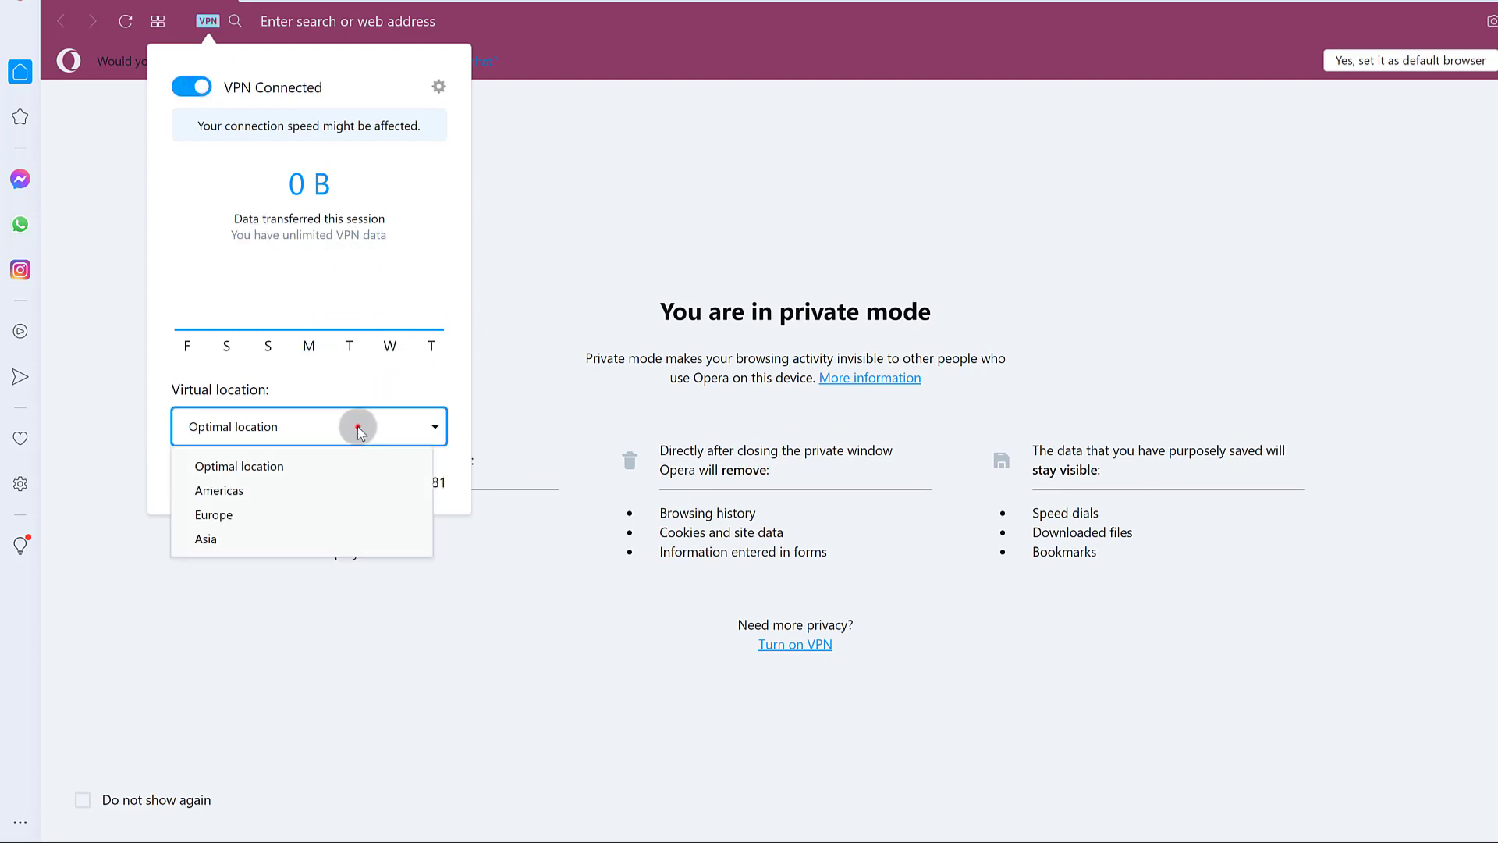
left_click(256, 516)
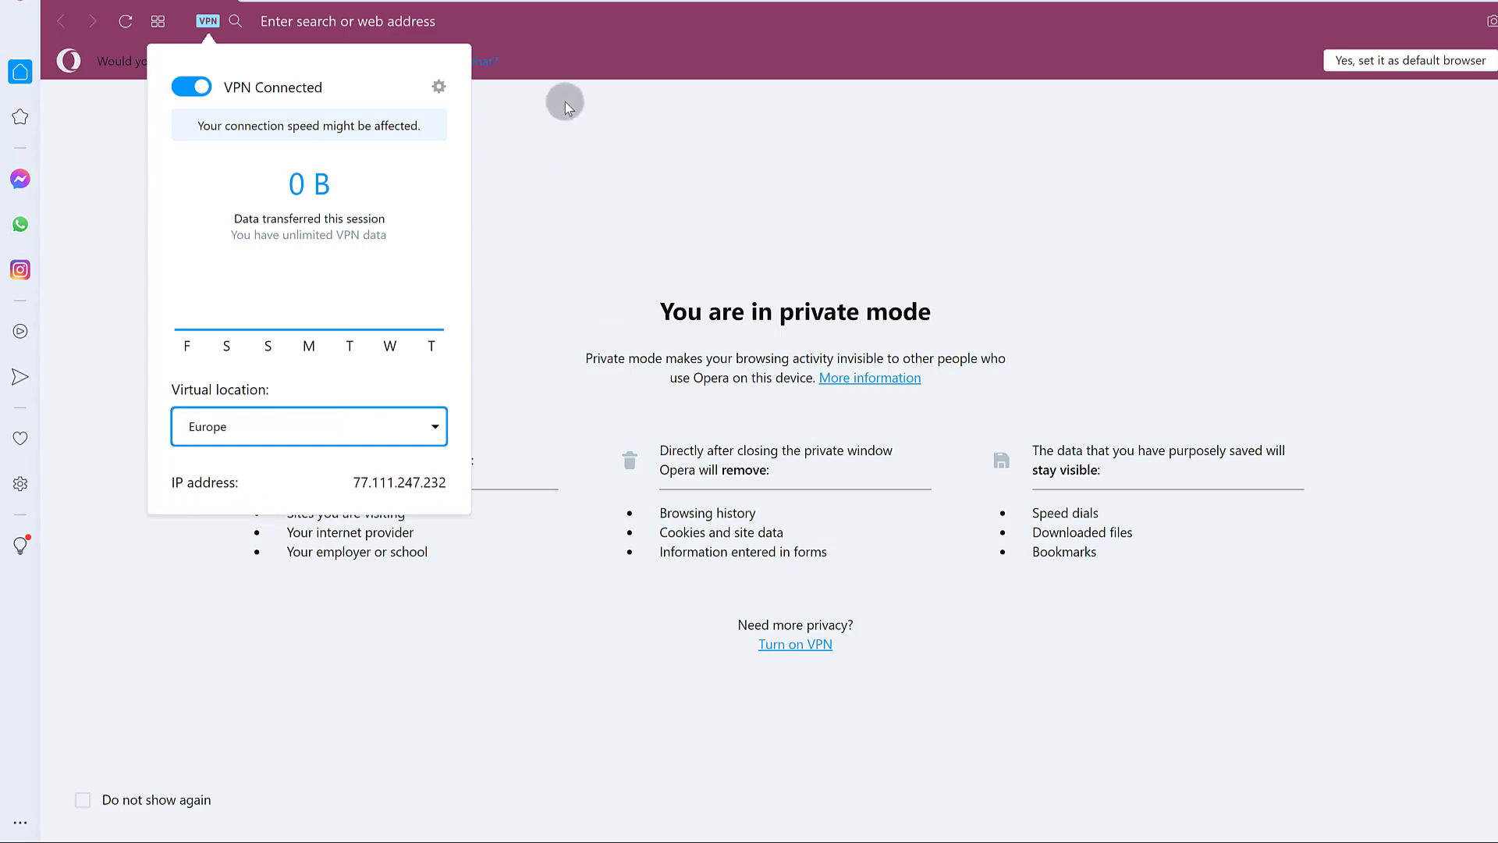
left_click(566, 95)
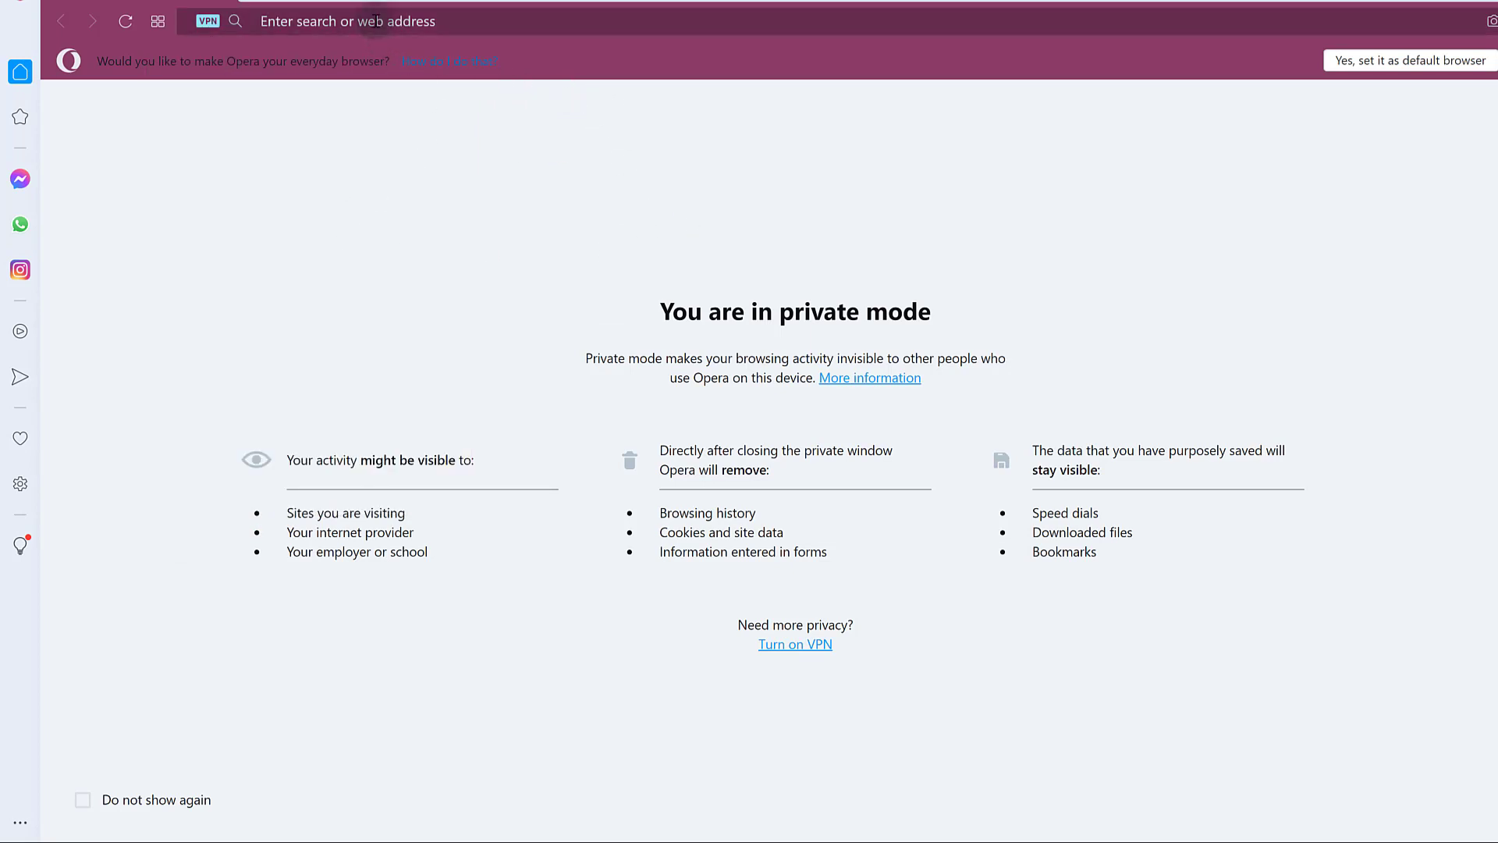
left_click(315, 21)
Change the VPN's virtual location to Asia.
left_click(209, 24)
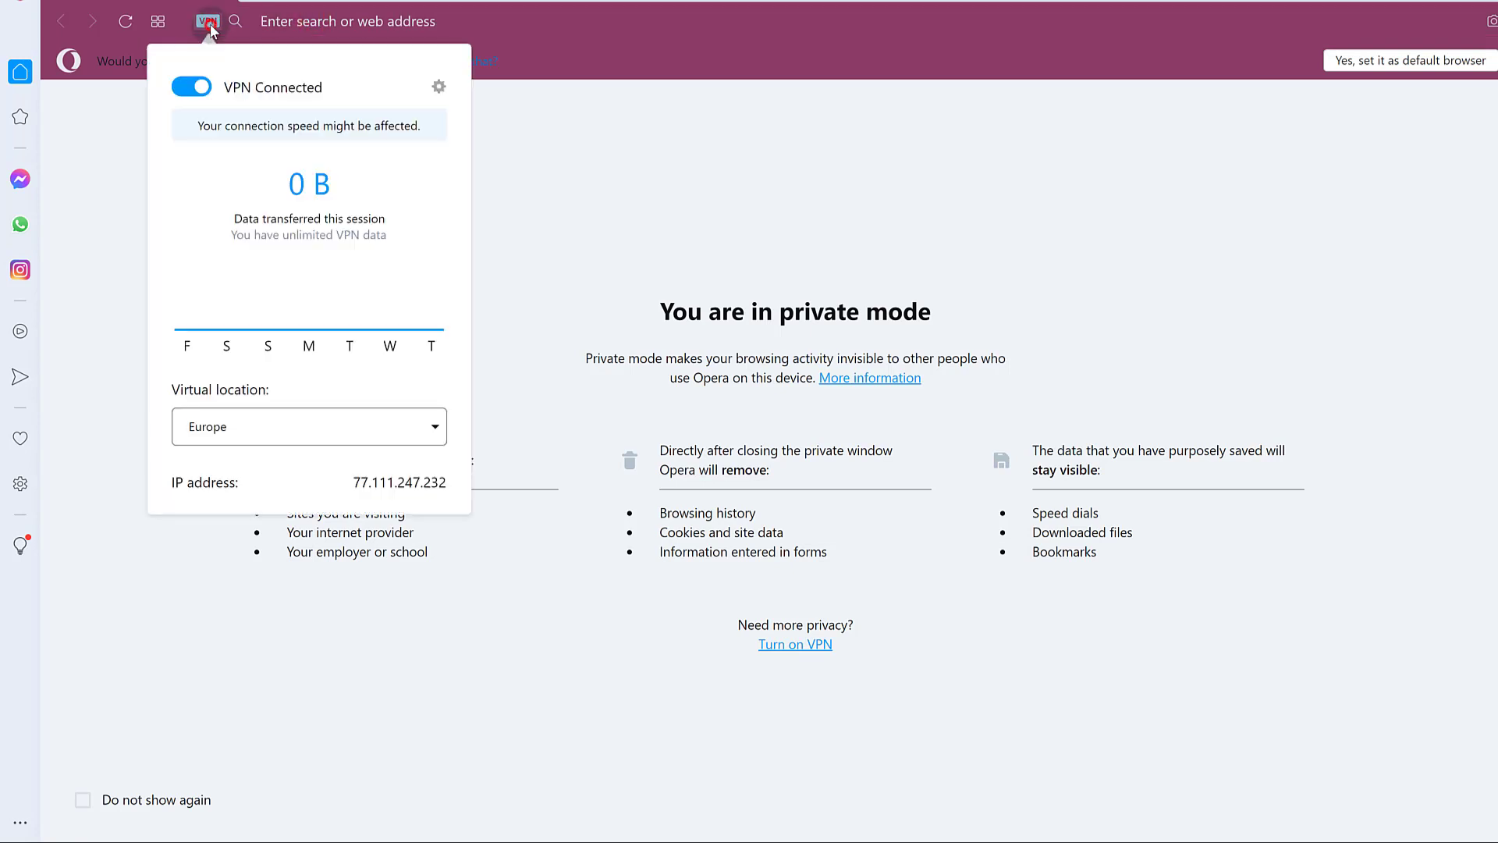
left_click(236, 427)
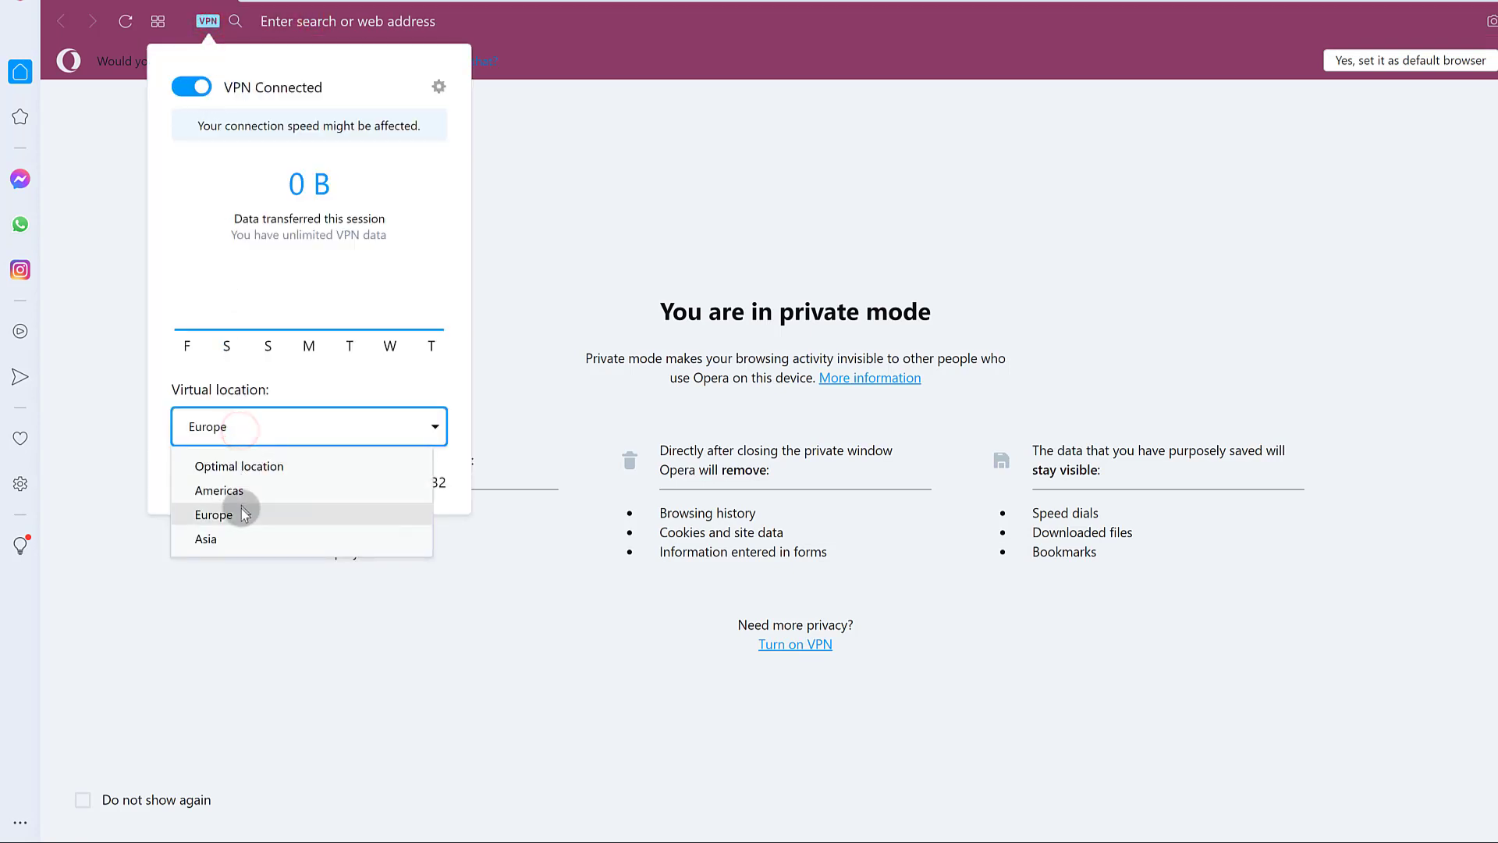
left_click(226, 539)
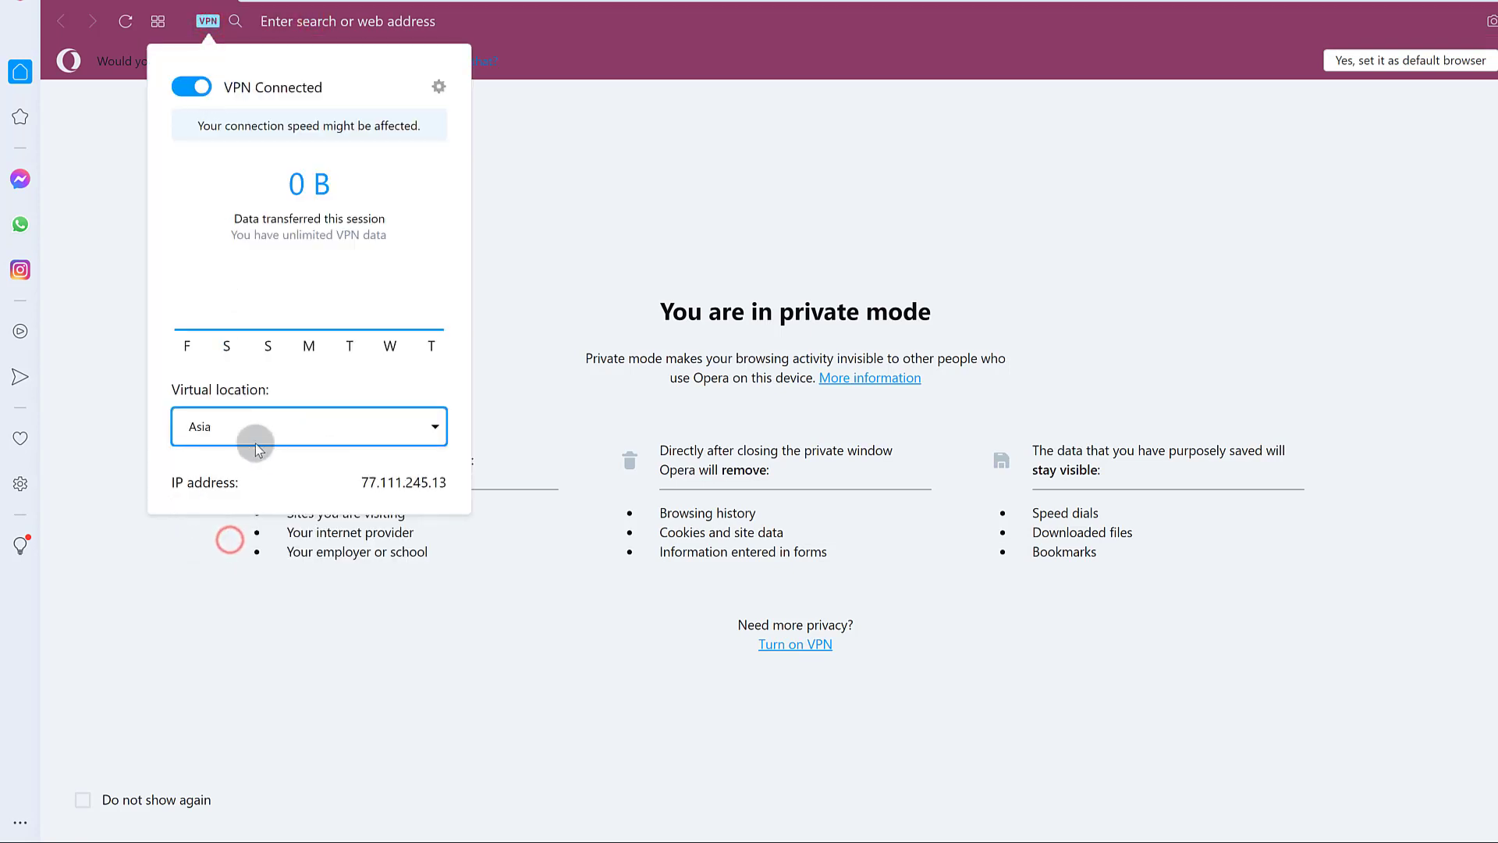
left_click(128, 197)
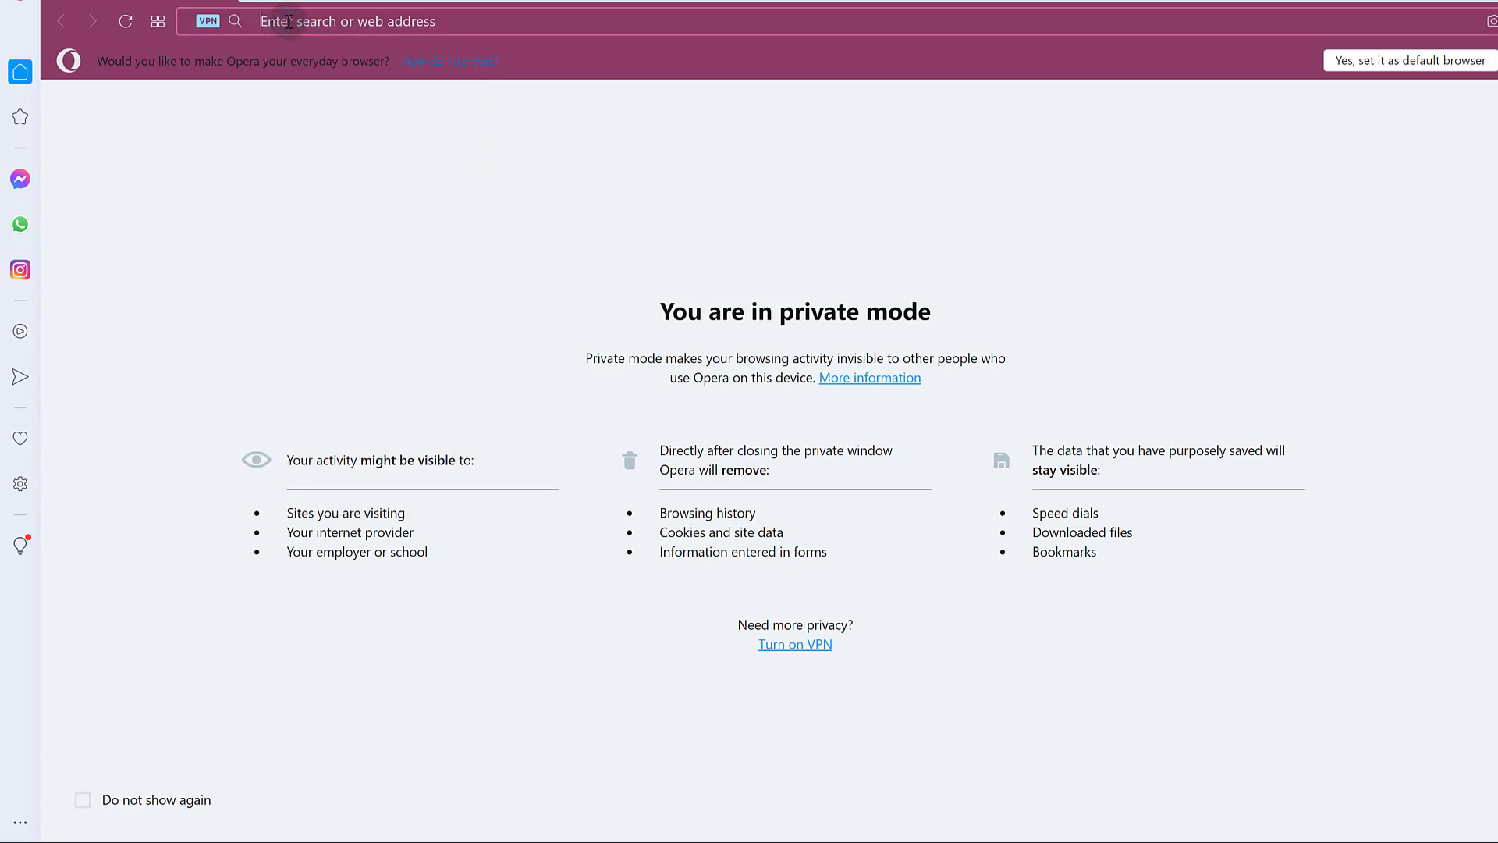
Return to Cloudflare's DNS page in Edge and highlight the A and CNAME records of 254.press.
left_click(228, 0)
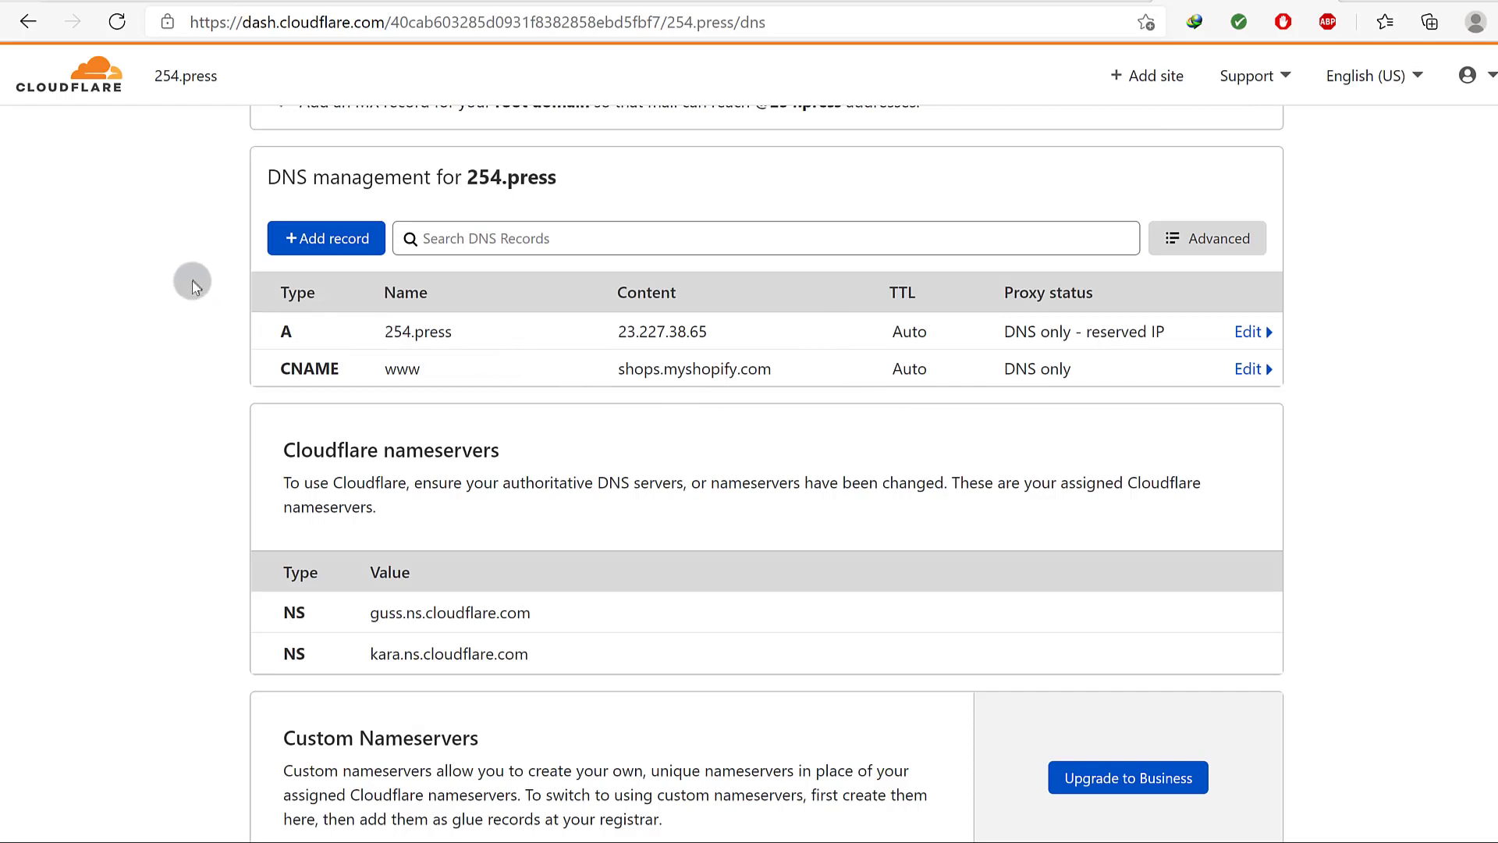
left_click_drag(192, 274, 522, 384)
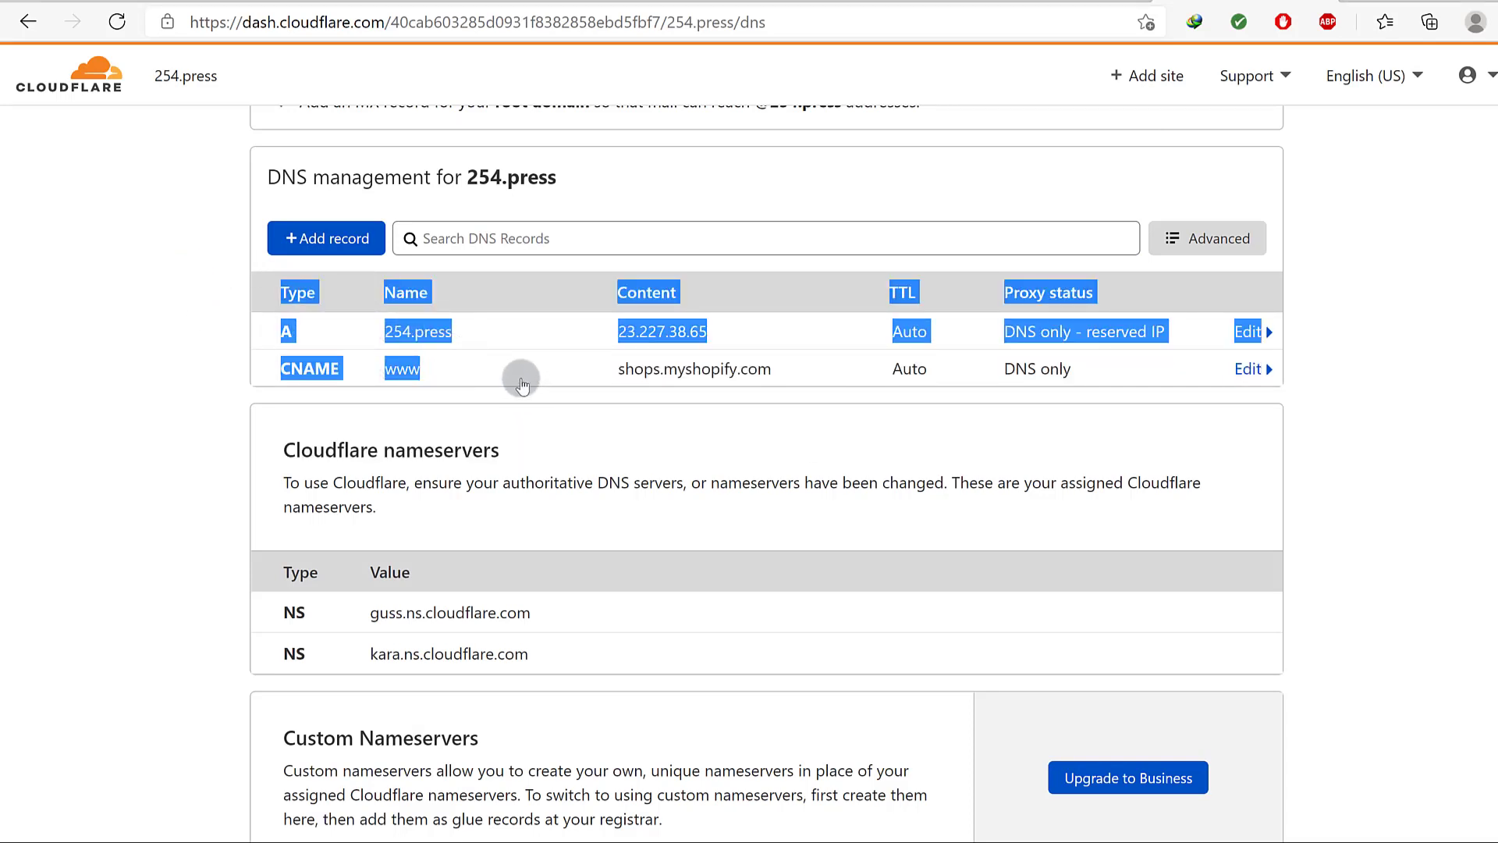
Return to the Shopify domain connection page, verify the 254.press connection again and add the domain to the store.
left_click(183, 394)
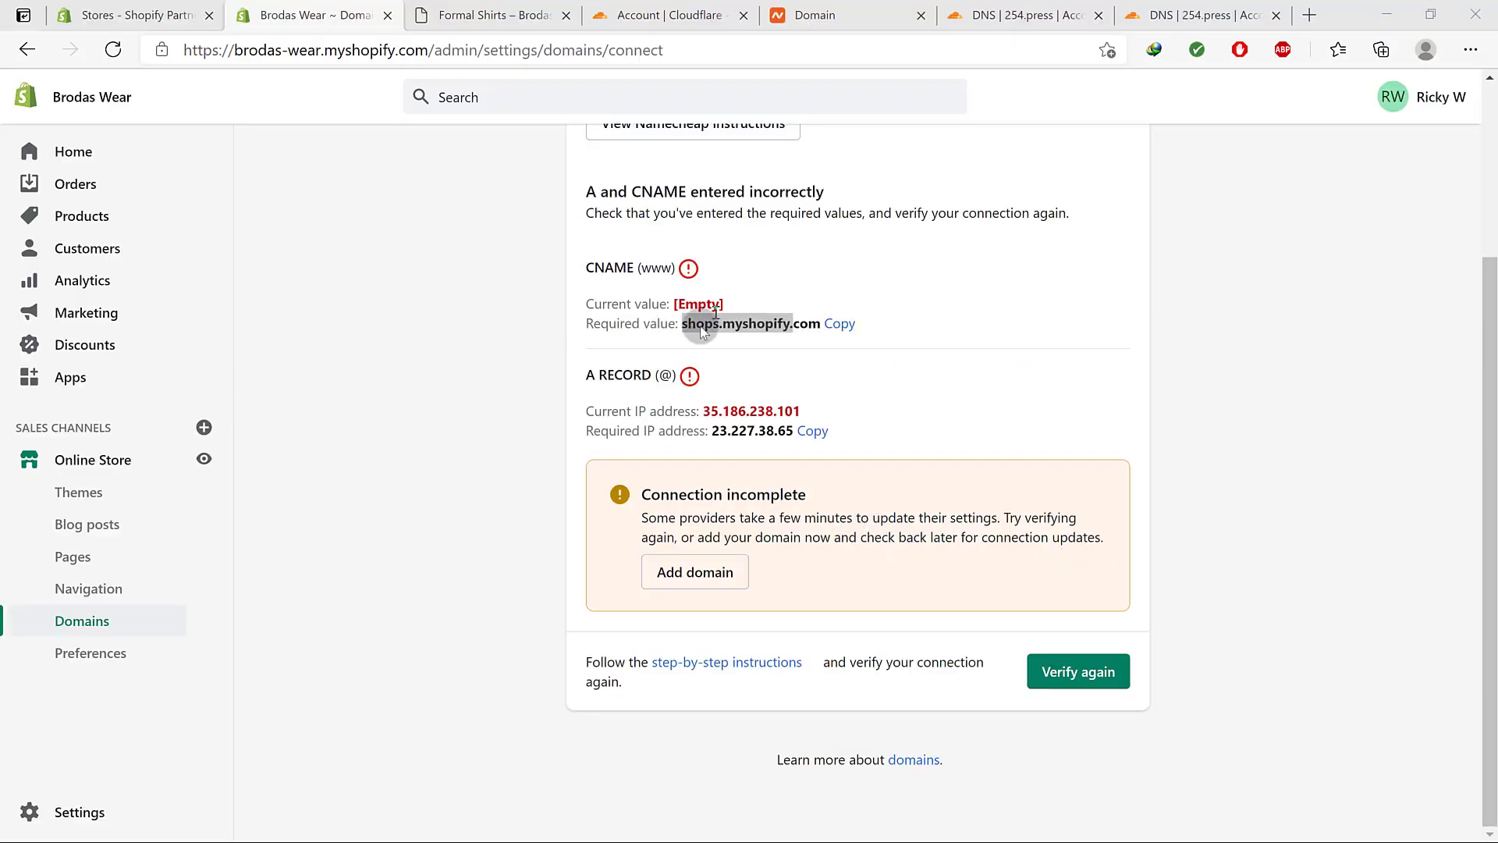
left_click(1079, 672)
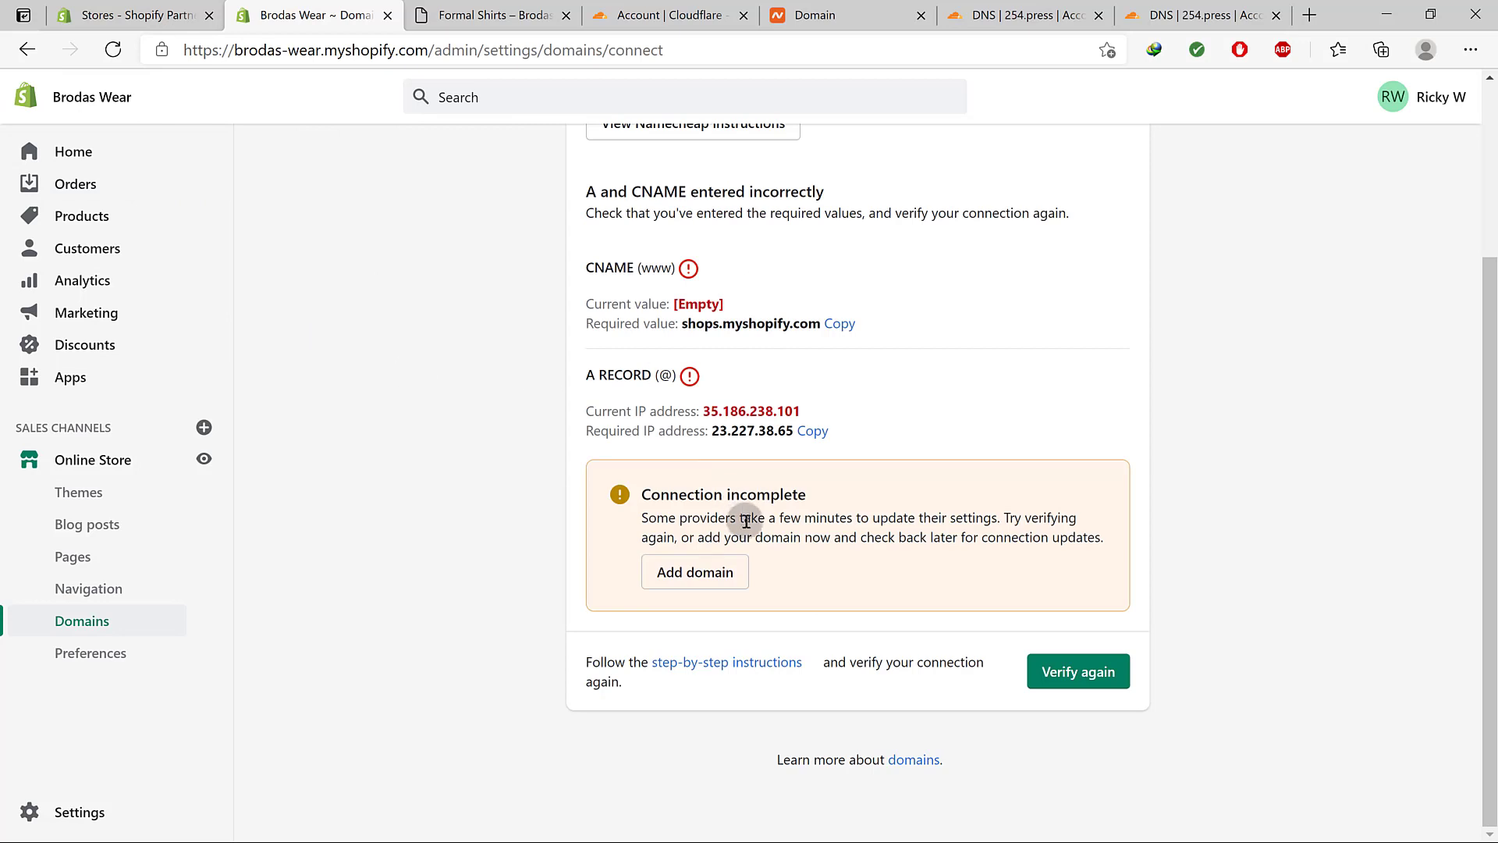
left_click(1065, 669)
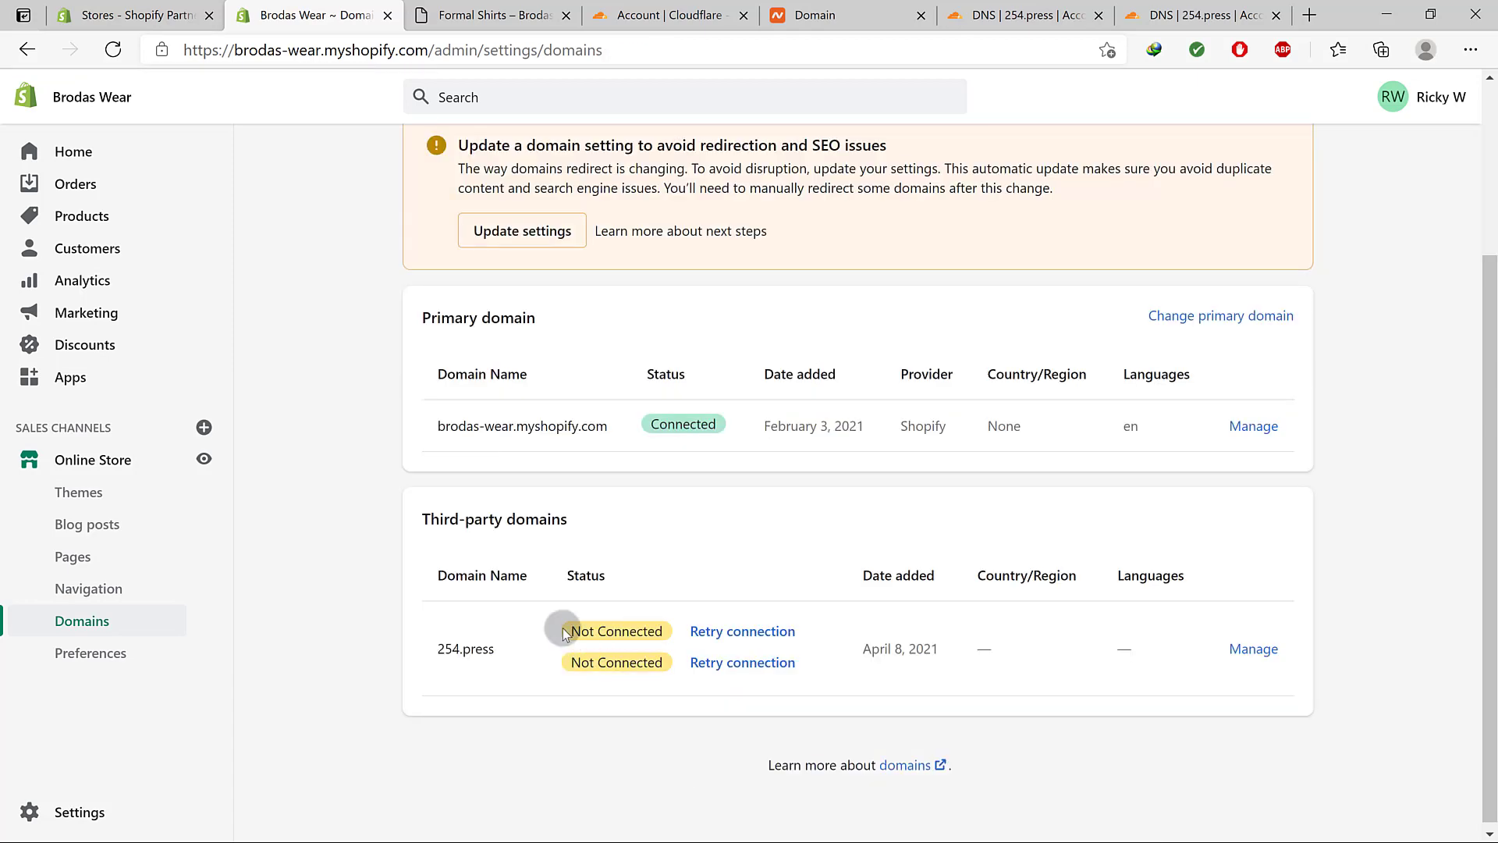
Retry the connection of the third-party domain 254.press and review its CNAME and A record check.
scroll(508, 652, "down", 2)
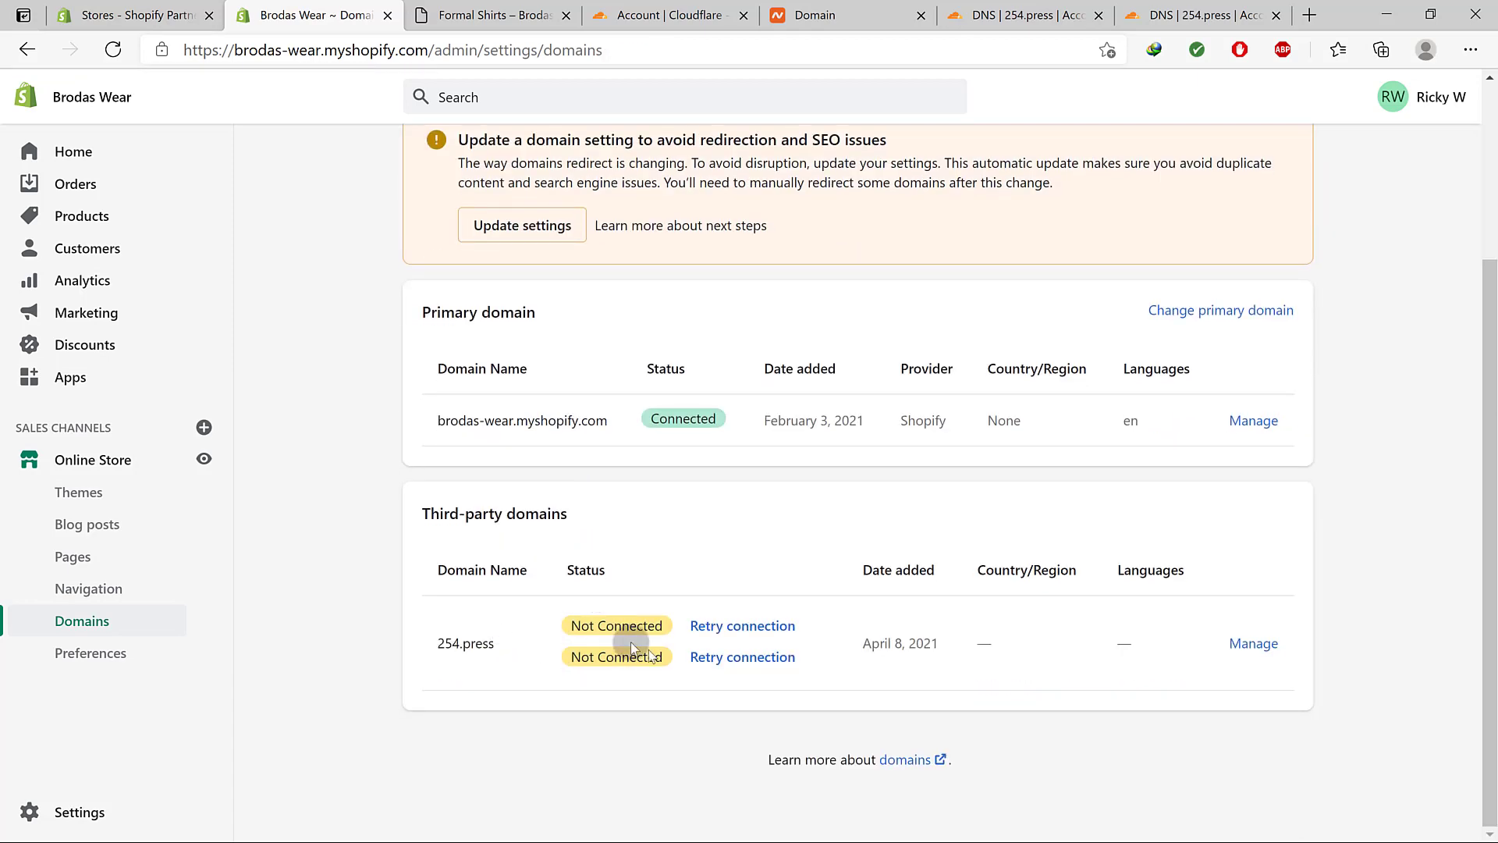
left_click(731, 628)
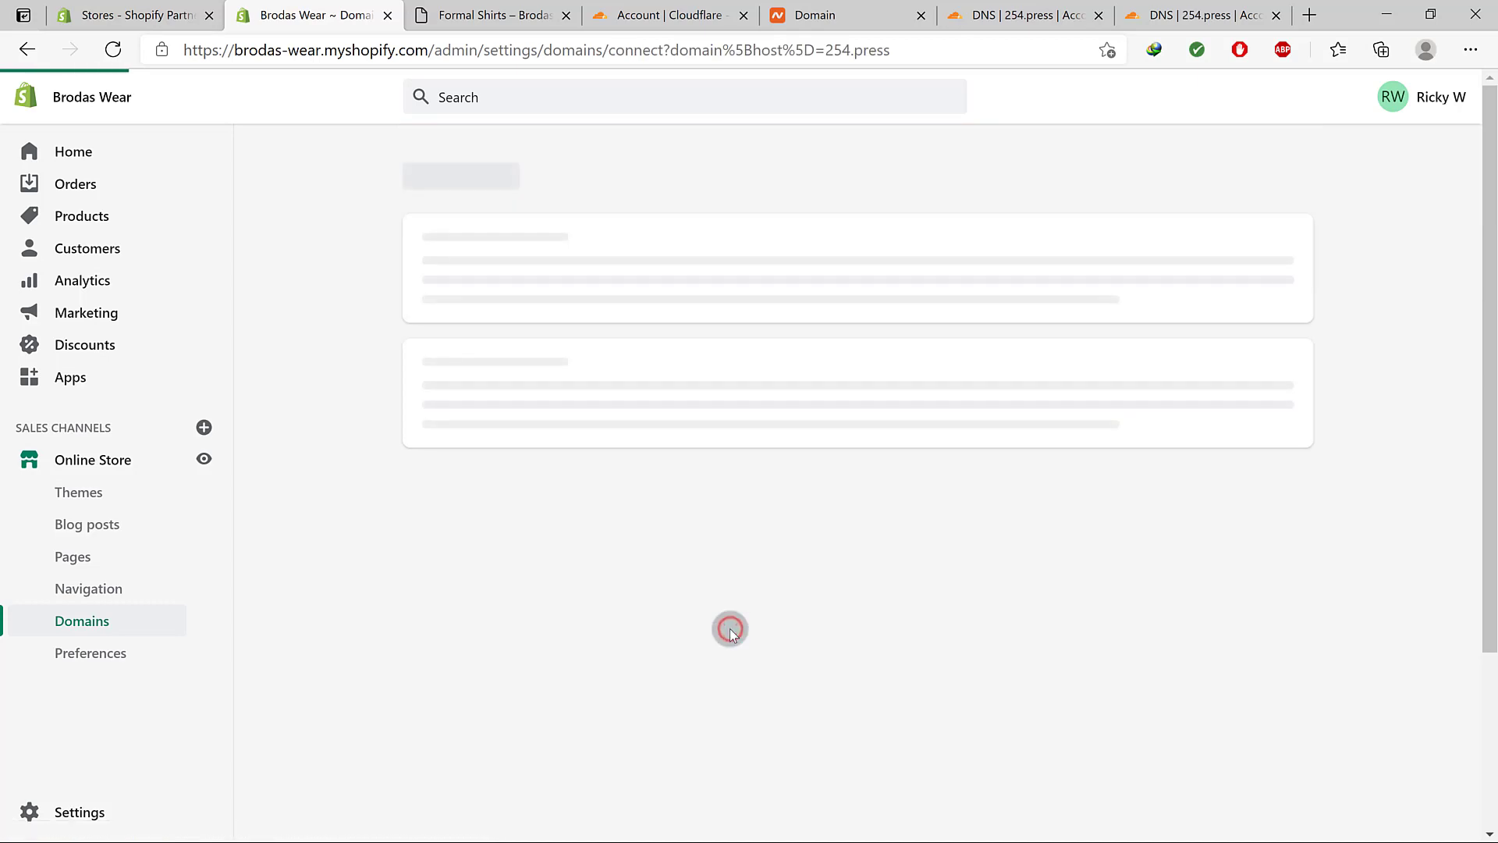
left_click(1027, 531)
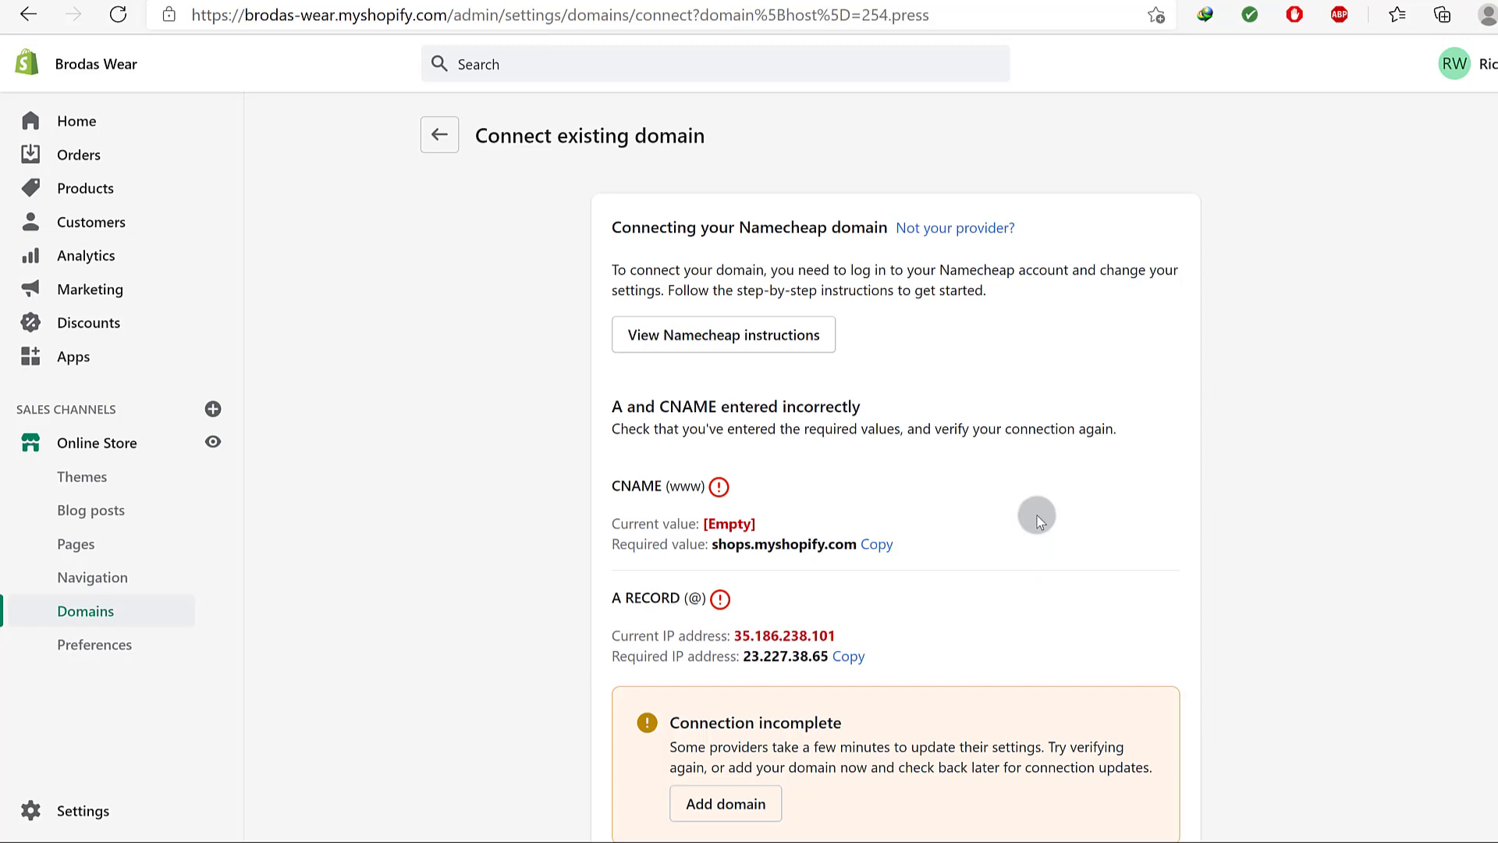
scroll(882, 557, "down", 3)
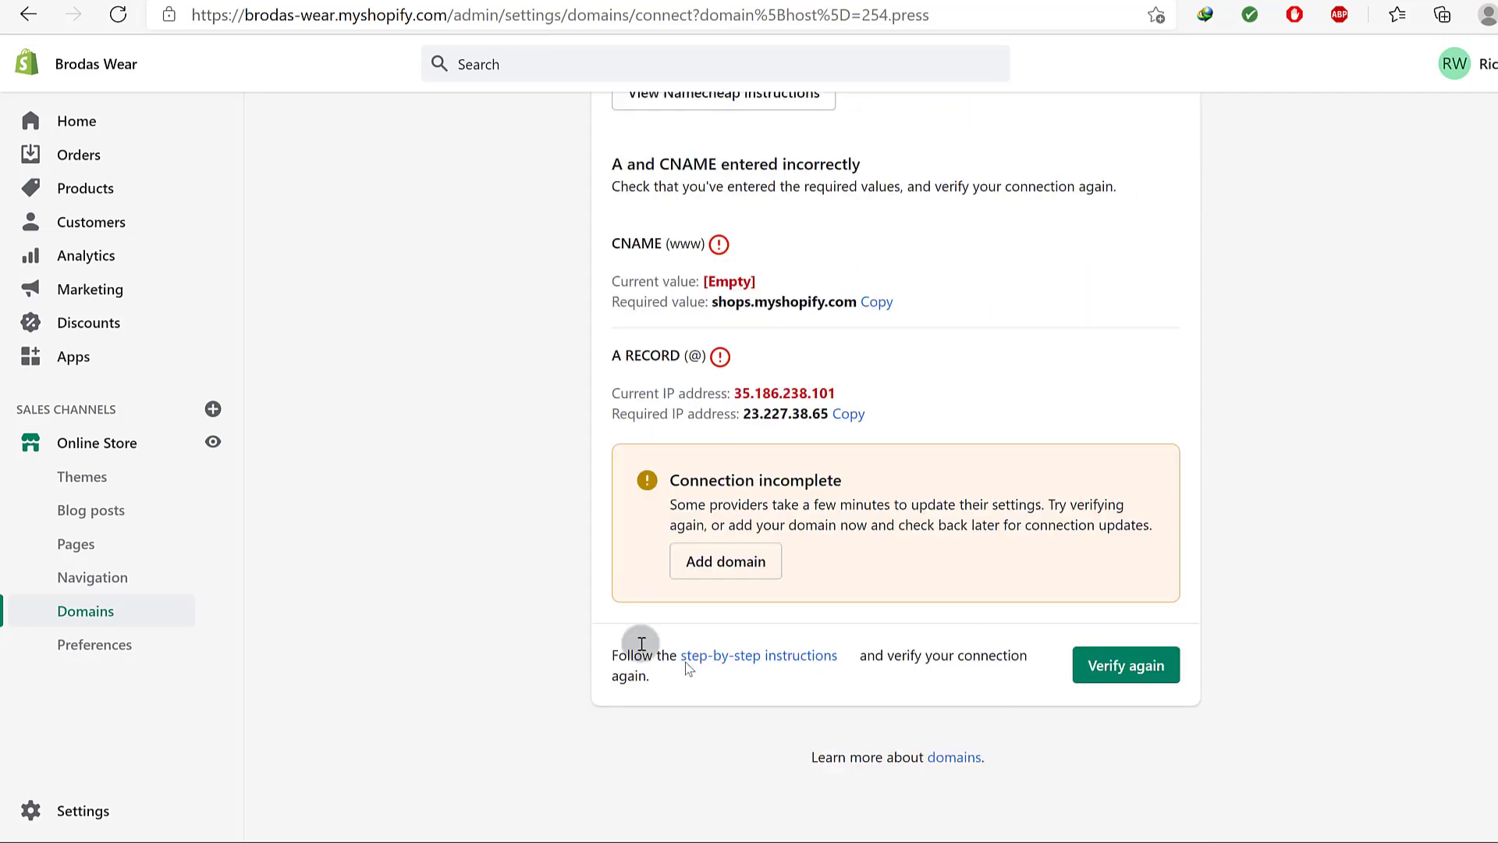
Go back to the store's domain list and highlight the connection status of 254.press.
left_click(78, 613)
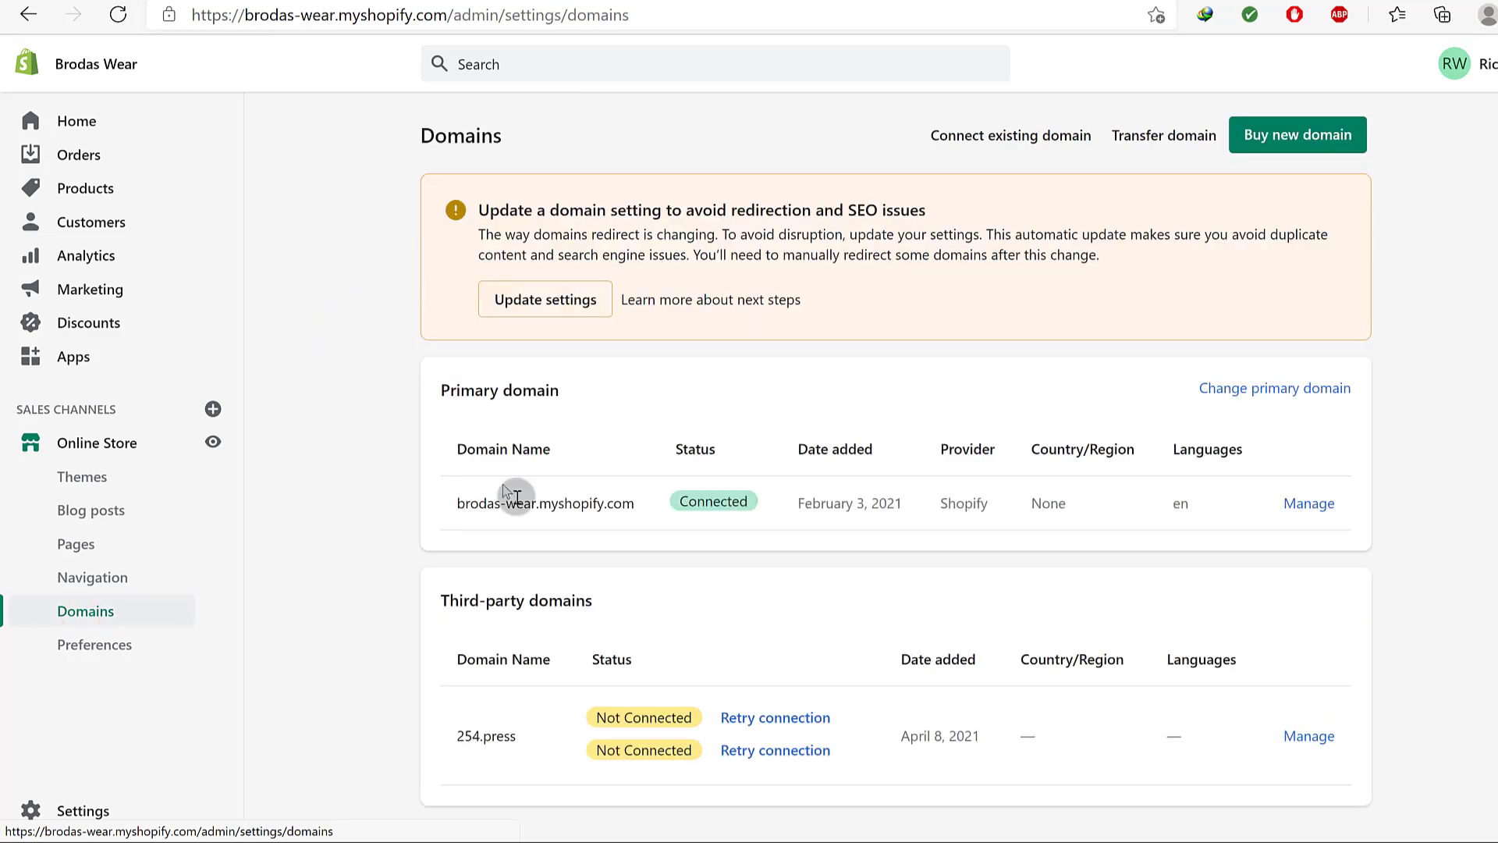
scroll(664, 547, "down", 1)
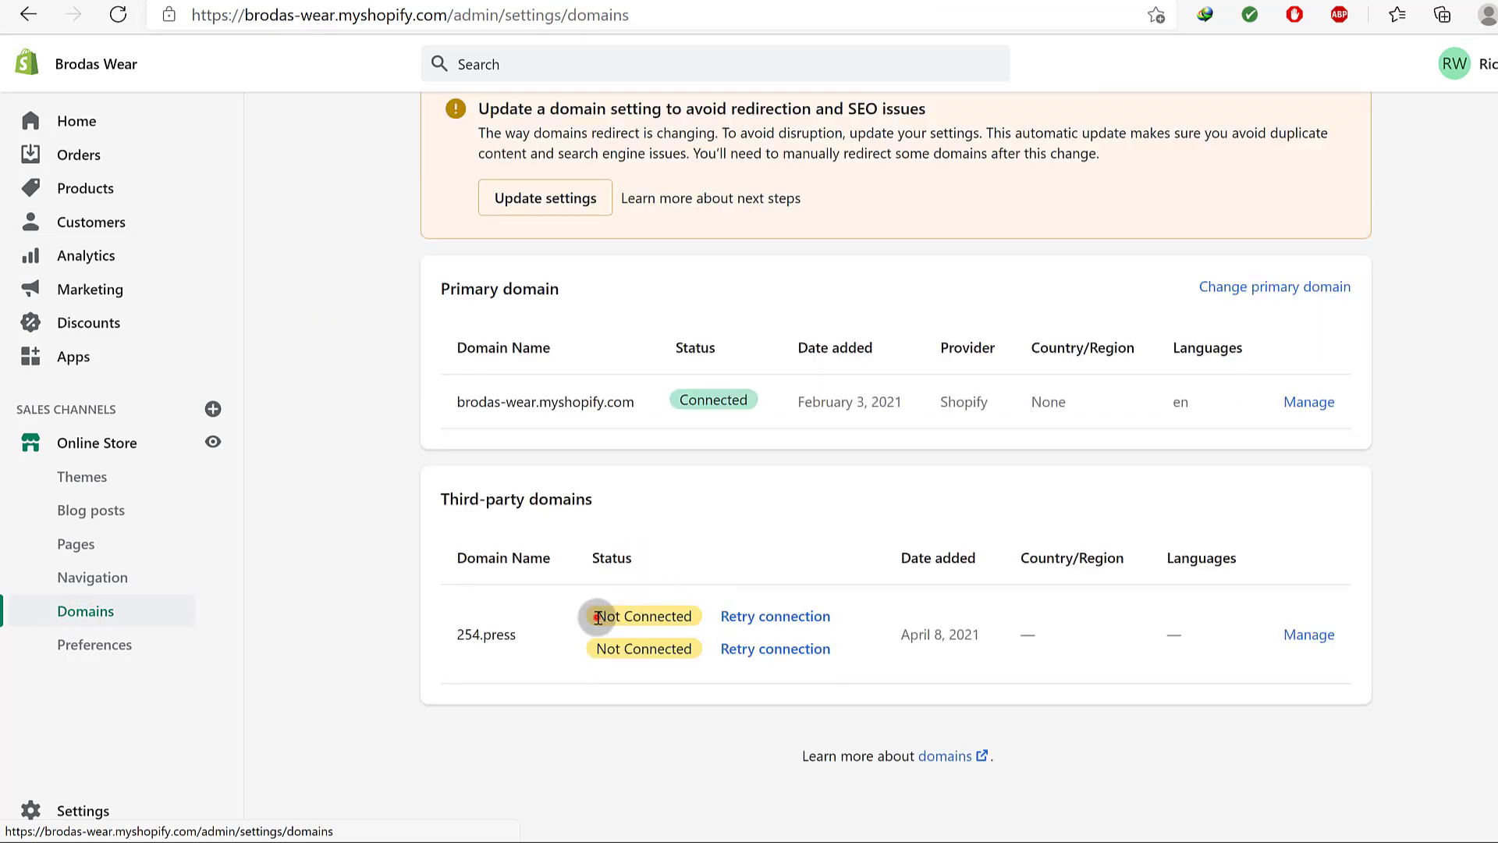
left_click_drag(598, 618, 672, 617)
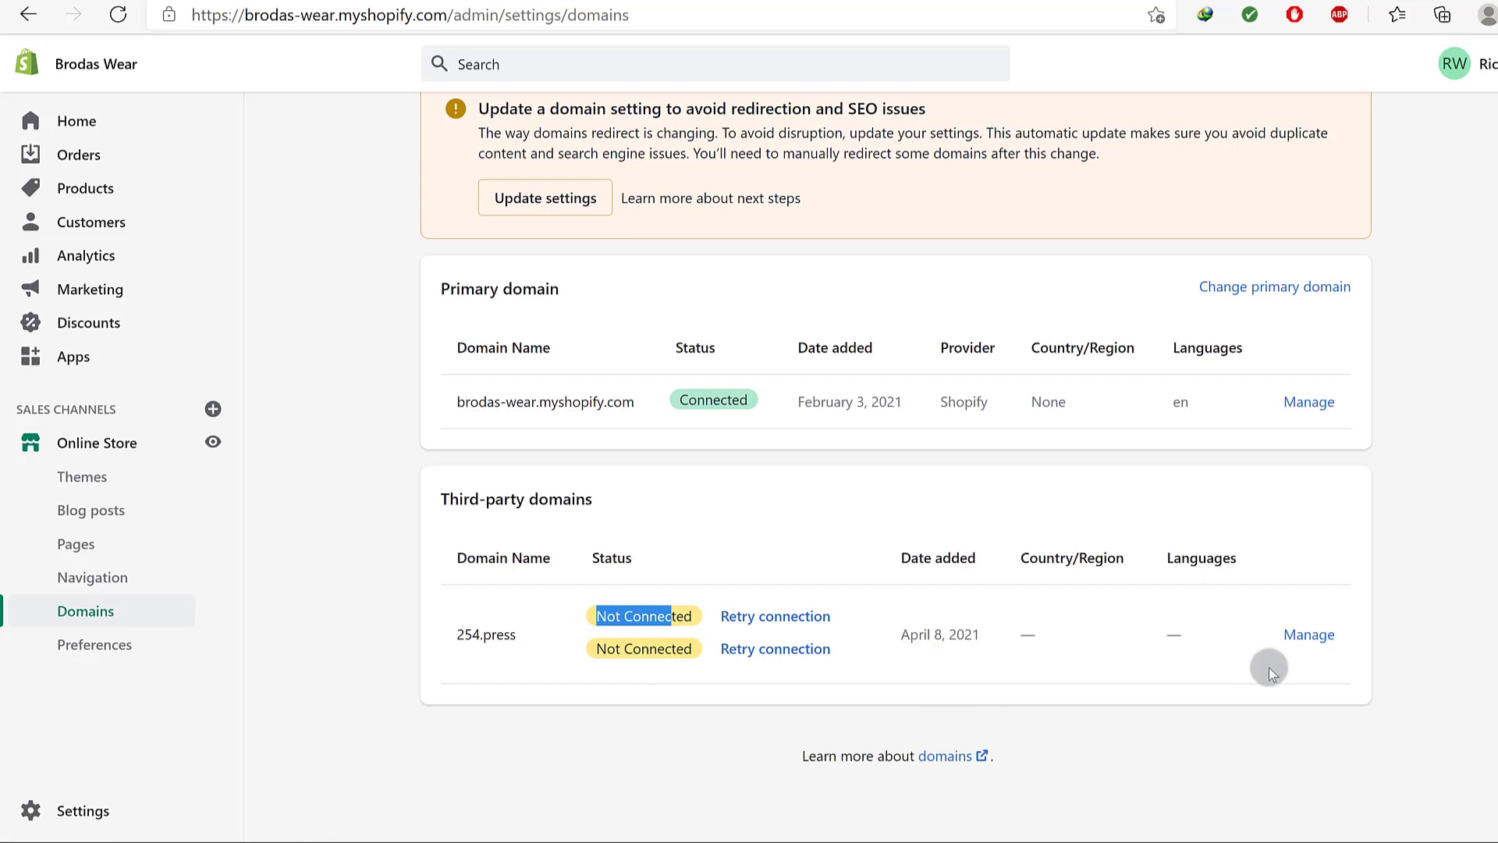
Open the domain settings of 254.press to view the redirect and removal options, and return to the domain list.
left_click(1301, 632)
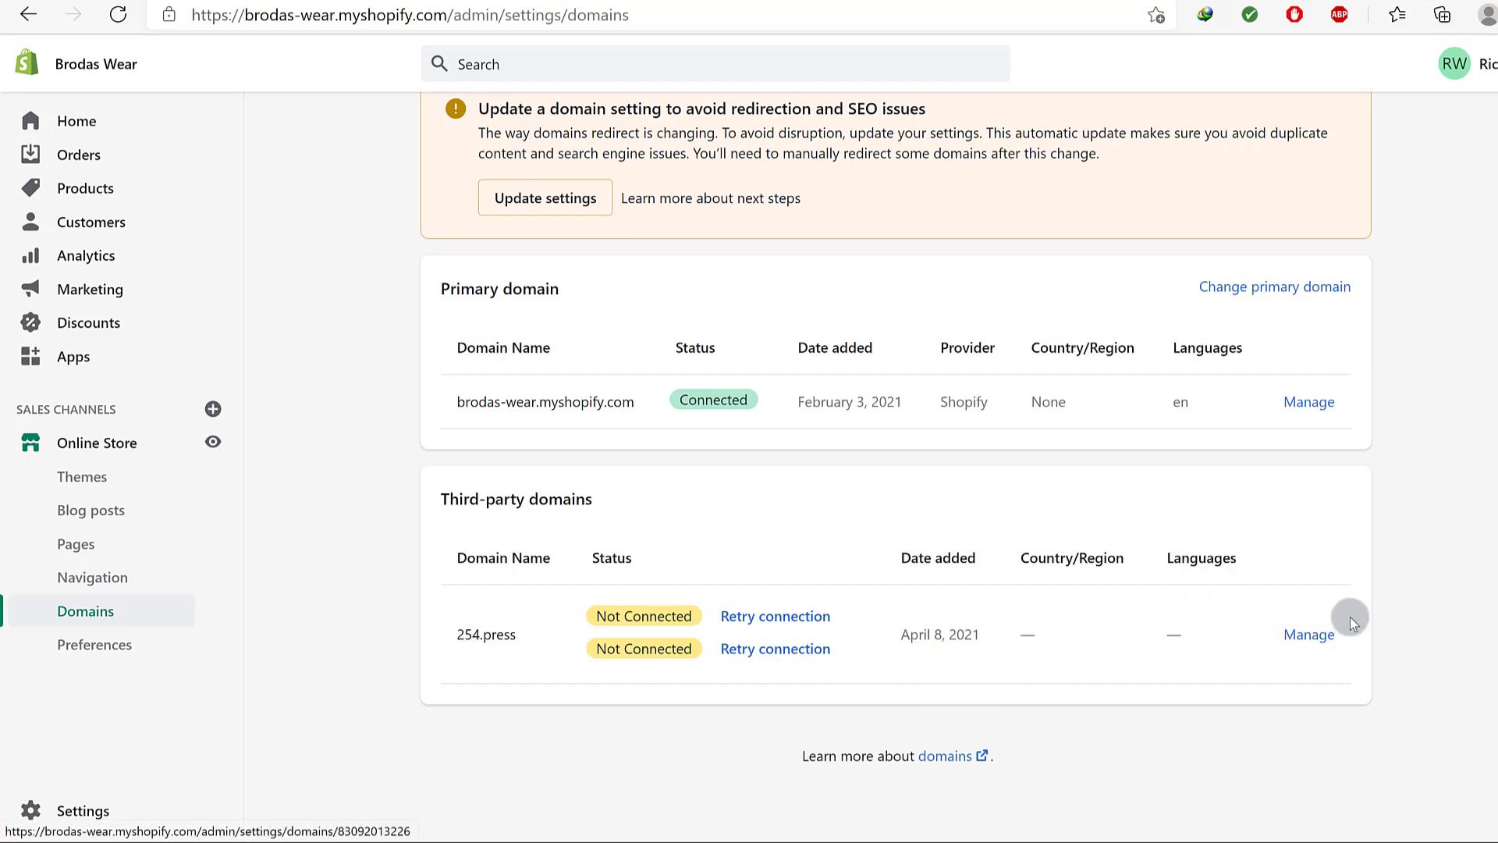
left_click(1297, 634)
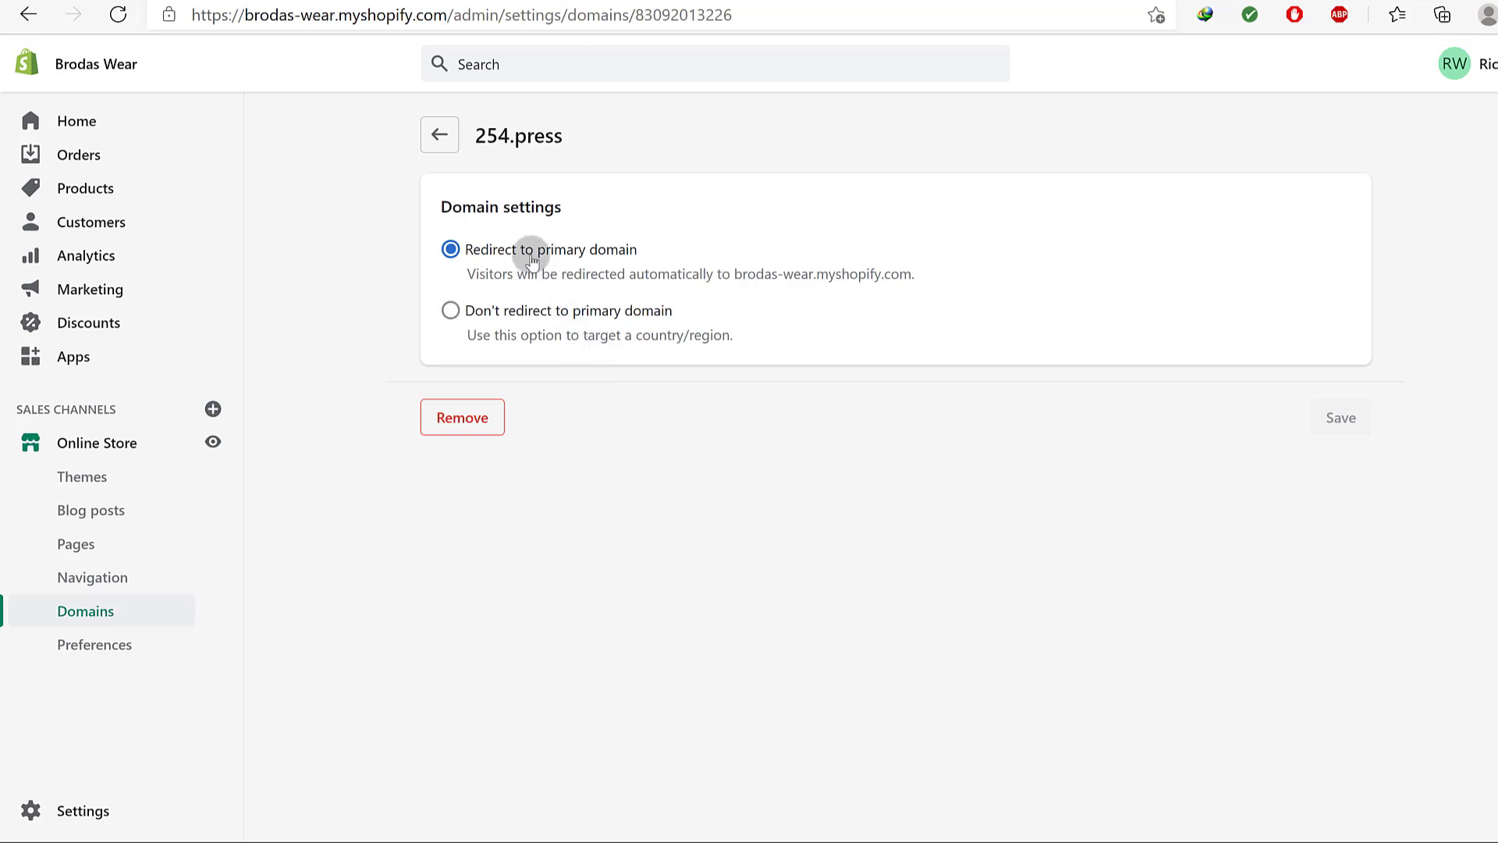
left_click(450, 419)
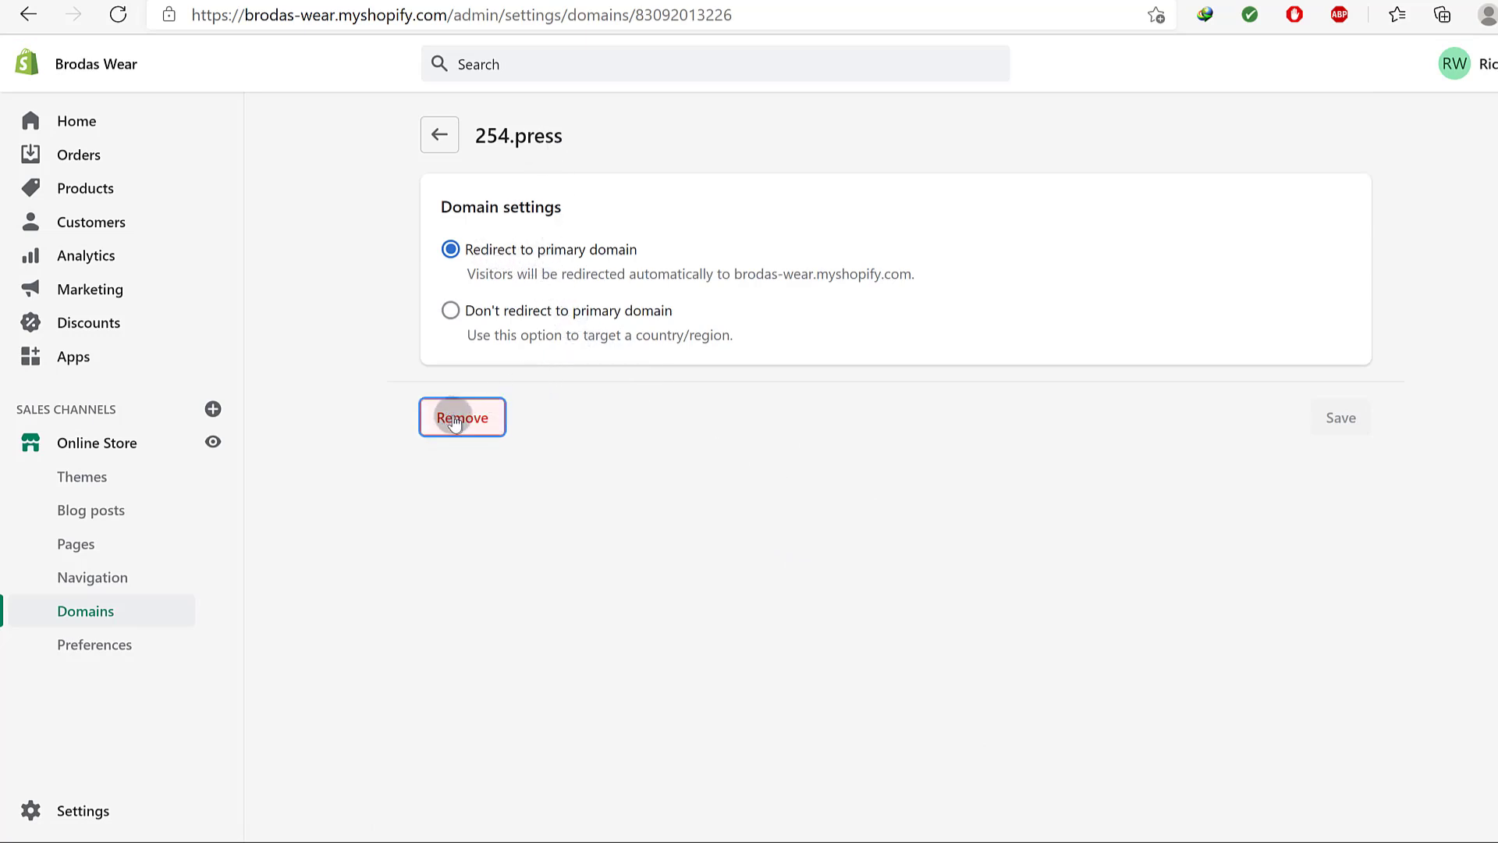
left_click(426, 127)
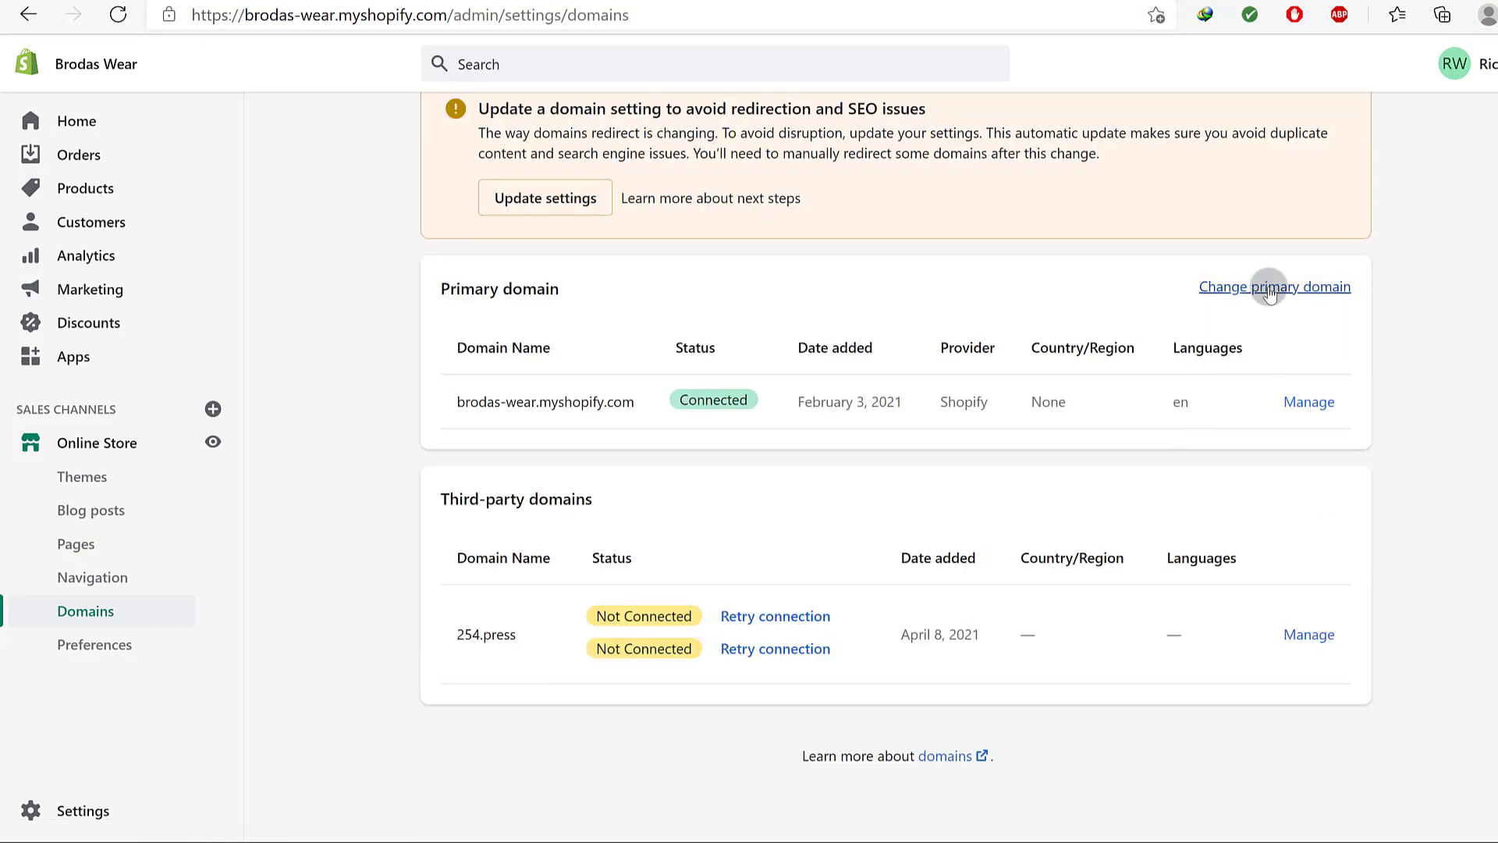
Change the store's primary domain to 254.press, save it and review the updated domain list.
left_click(1269, 289)
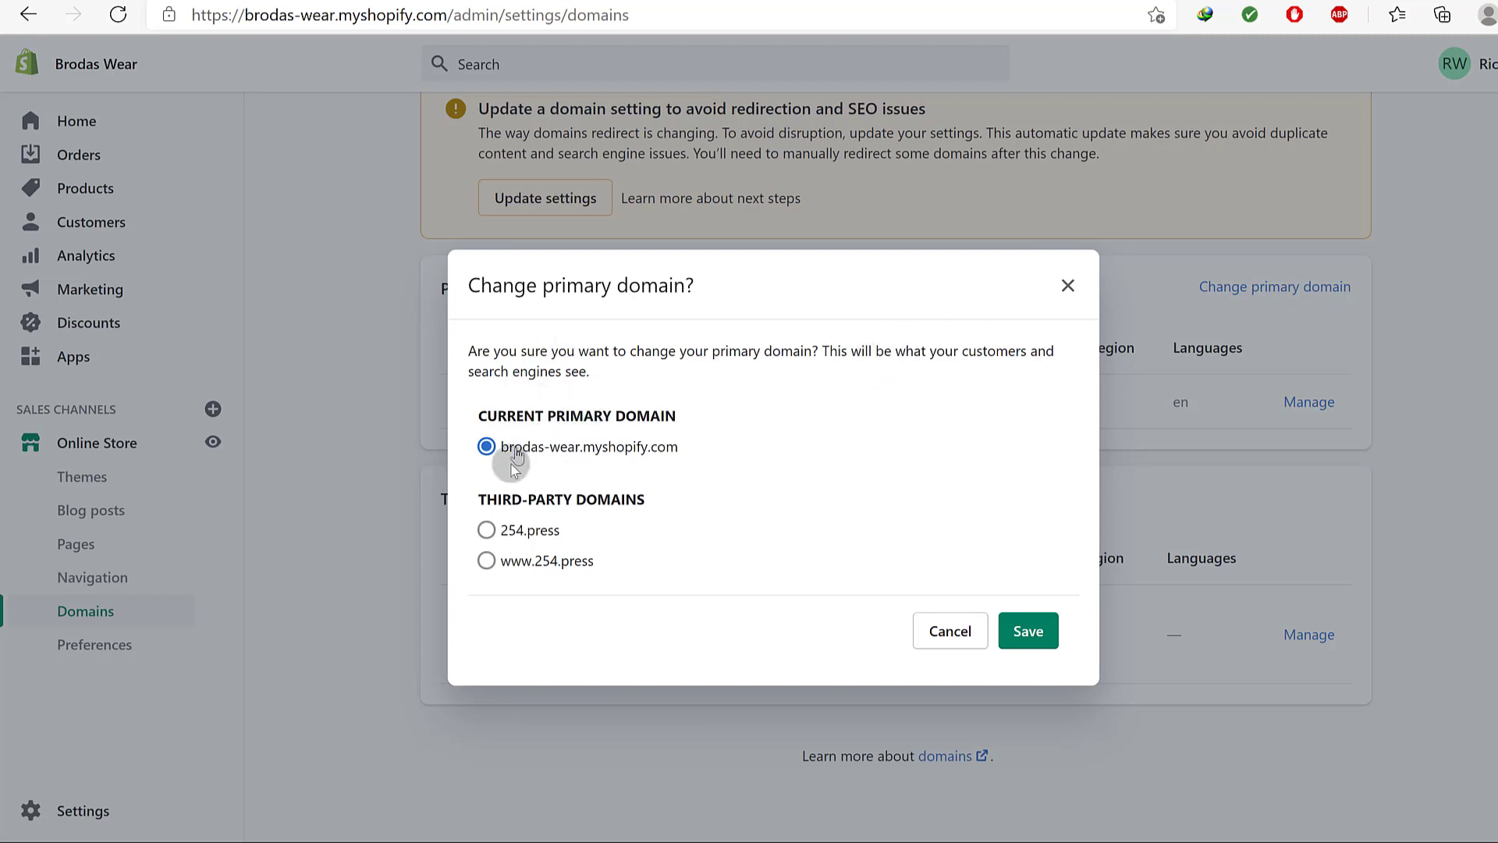
left_click(487, 530)
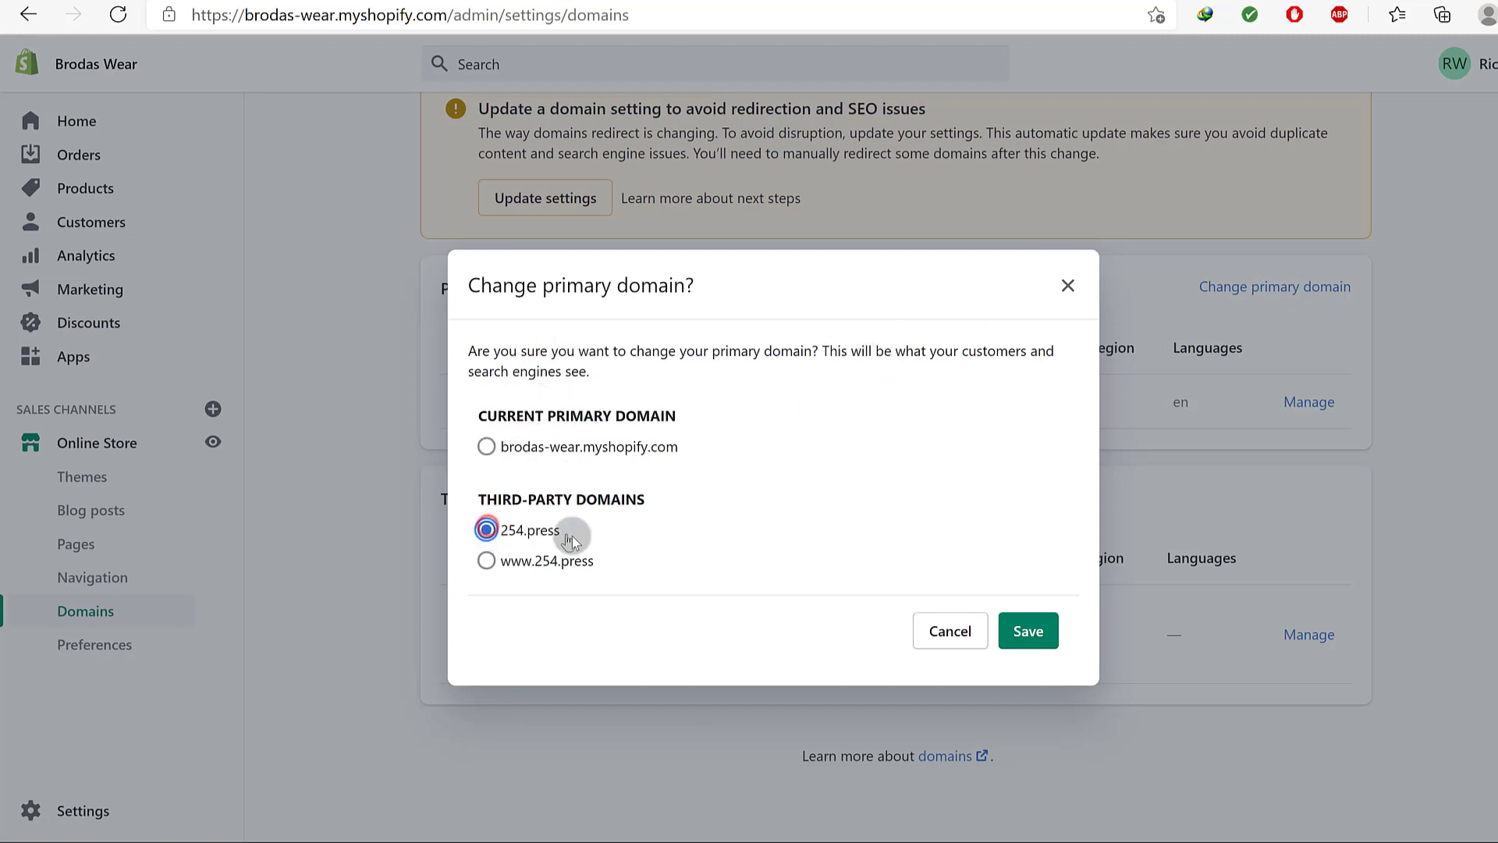
left_click(1027, 634)
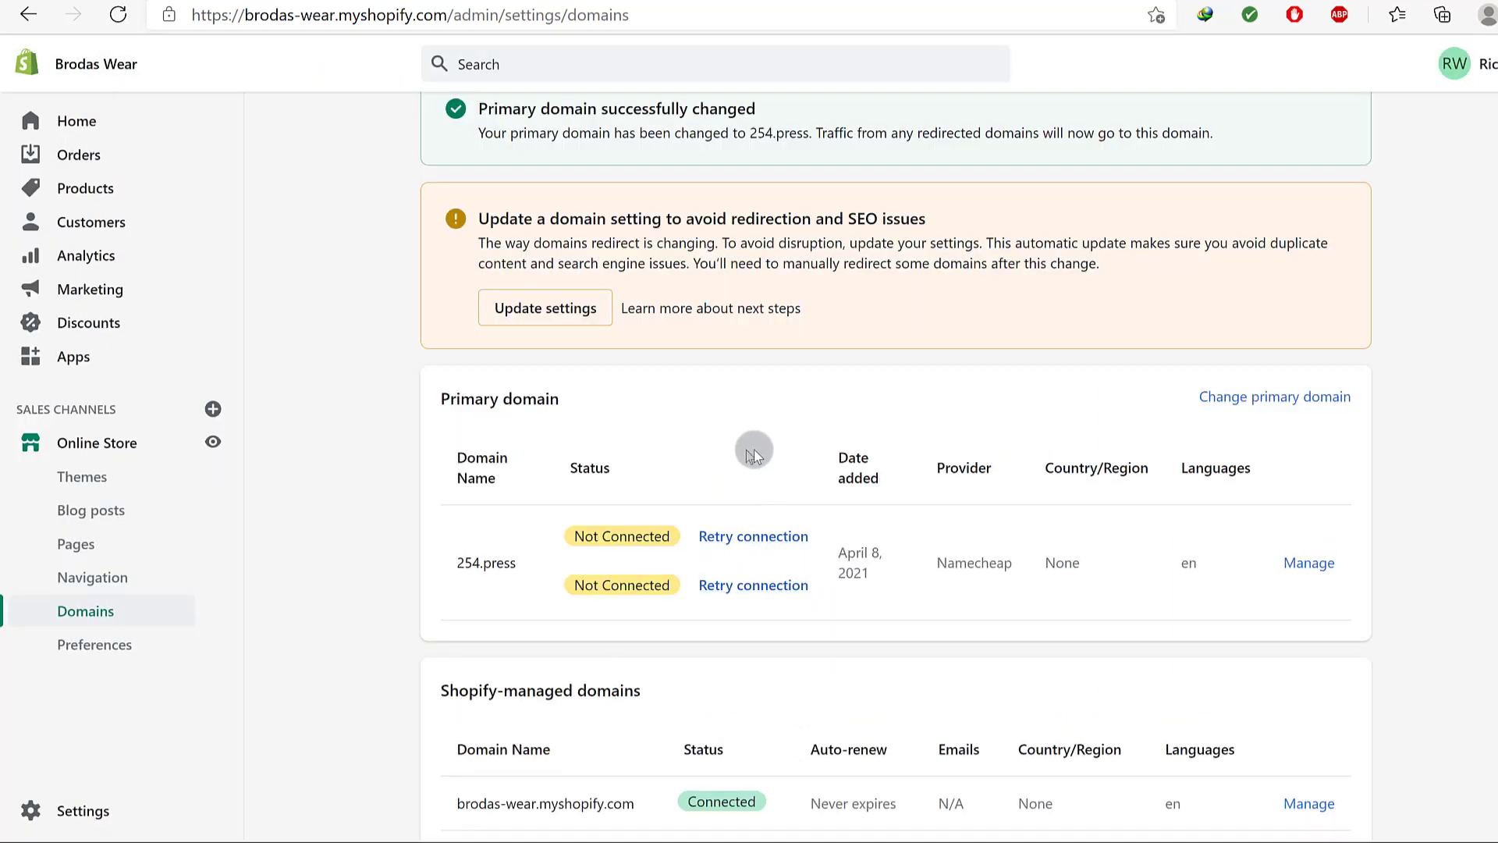
scroll(754, 450, "down", 2)
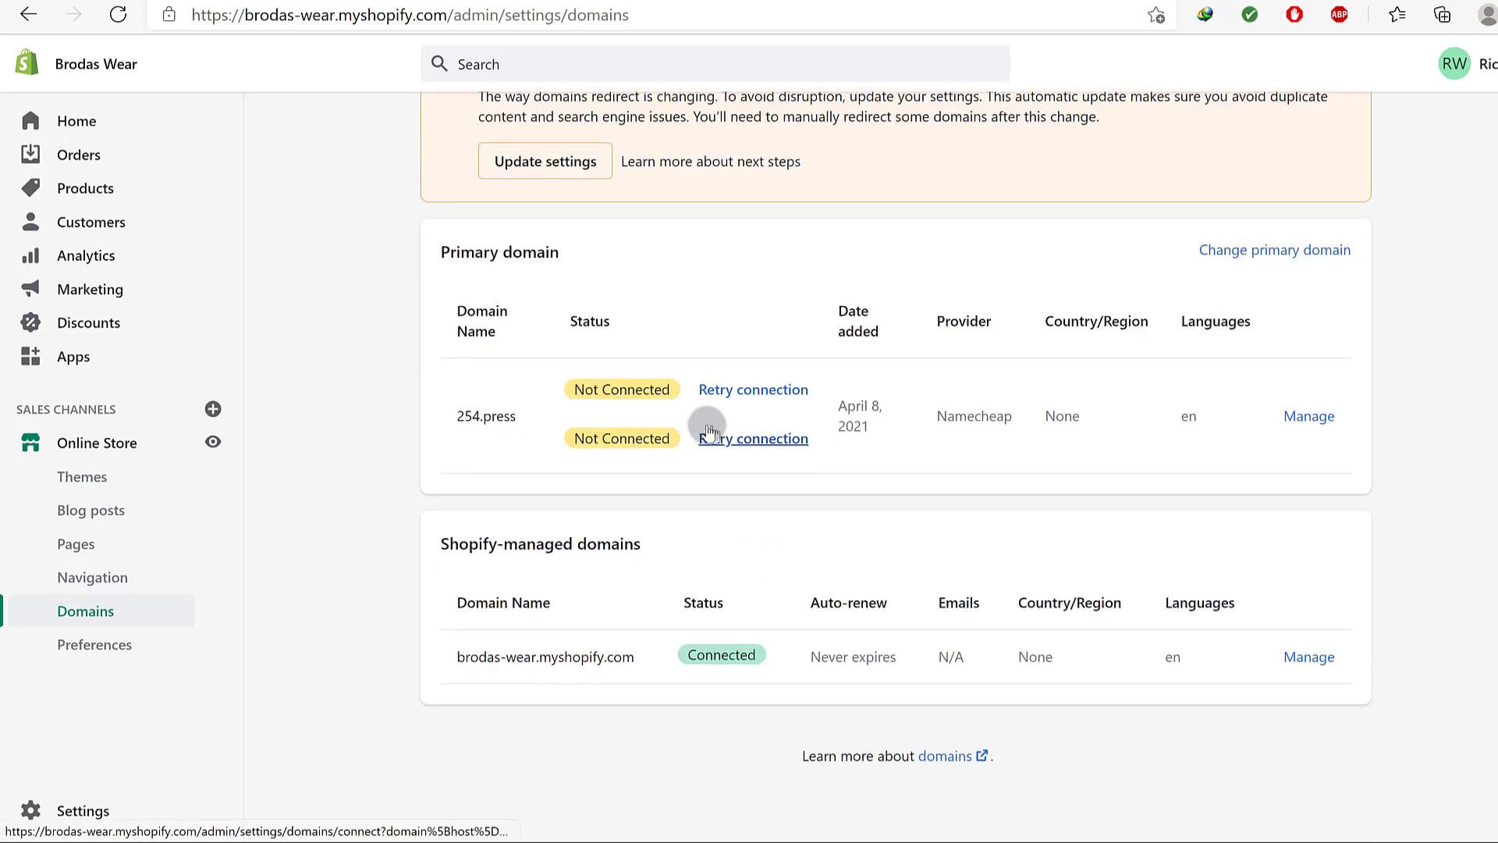